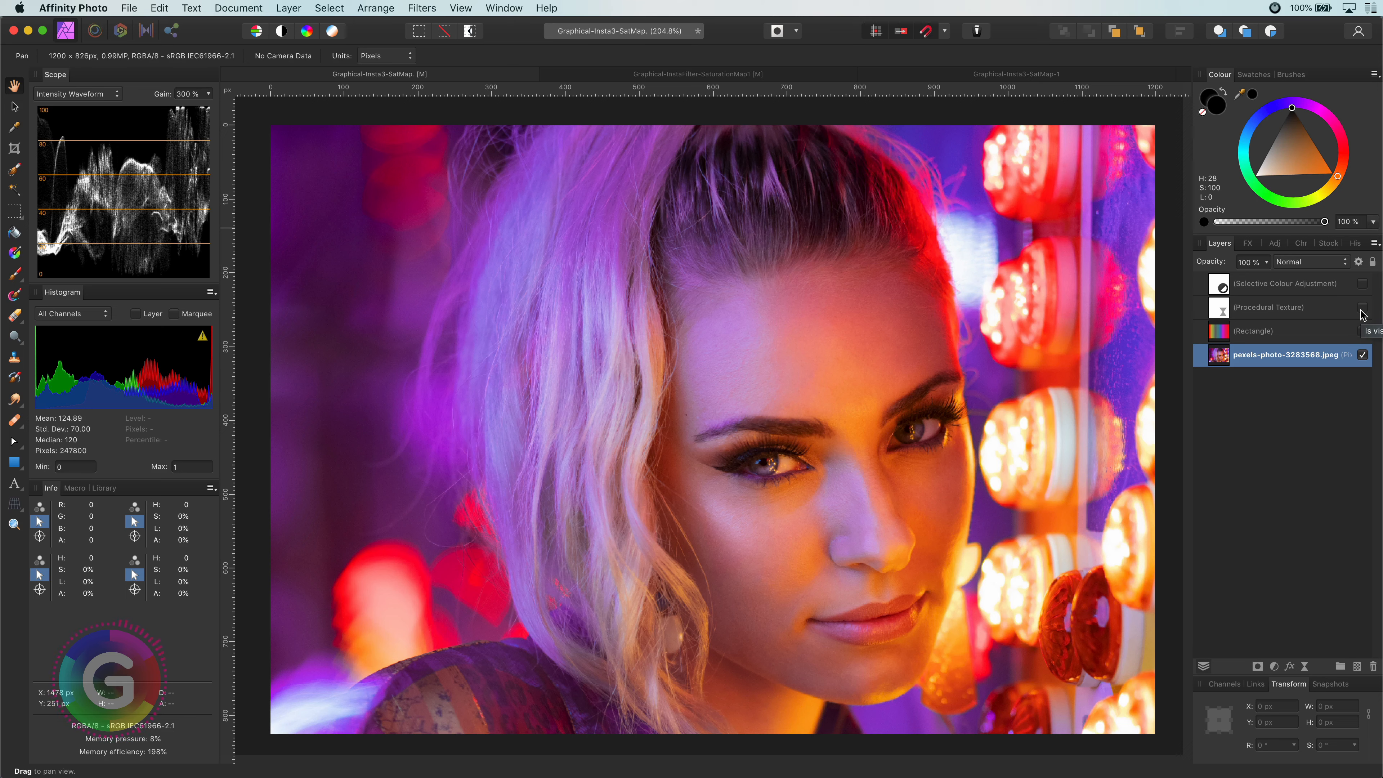
- Preview the Procedural Texture layer's effect on the photo, then show the gradient Rectangle layer instead
click(1361, 309)
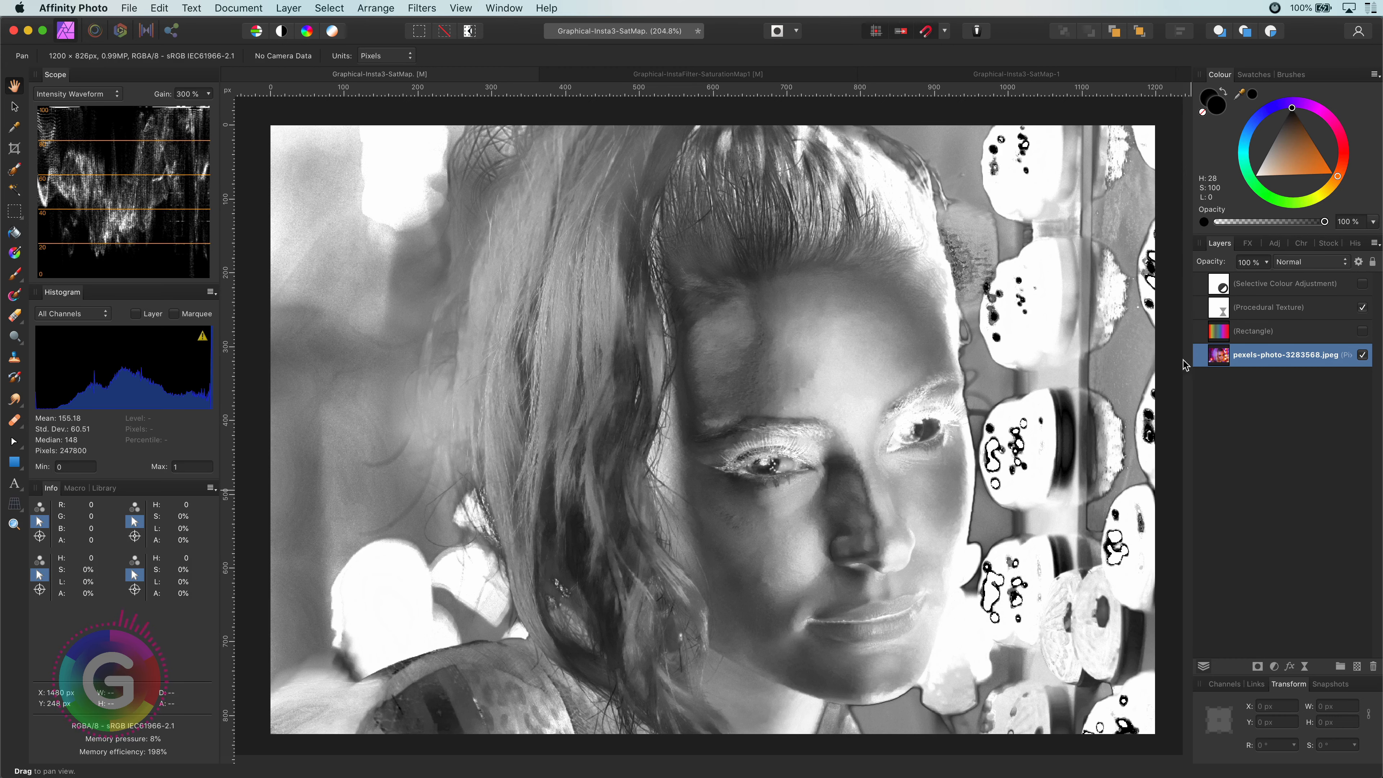
click(1363, 308)
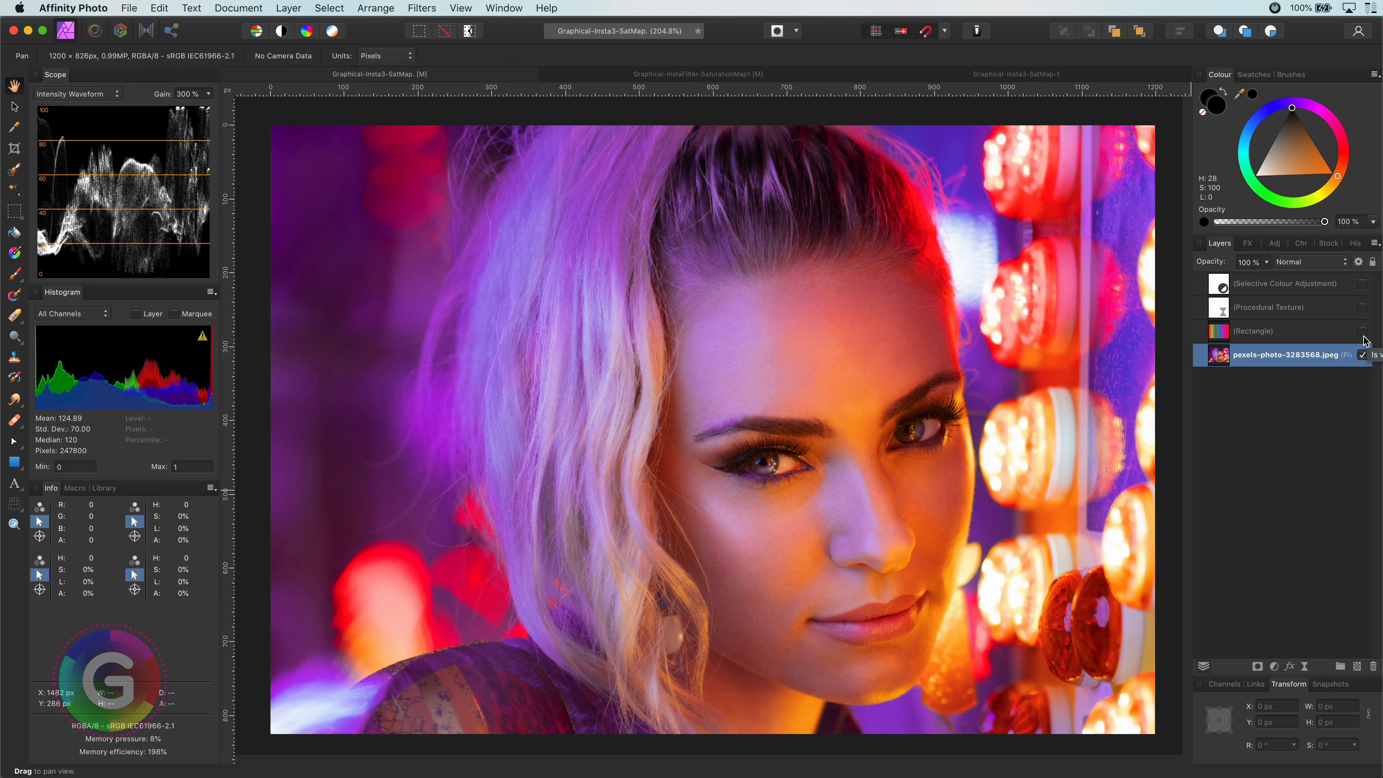
click(1363, 333)
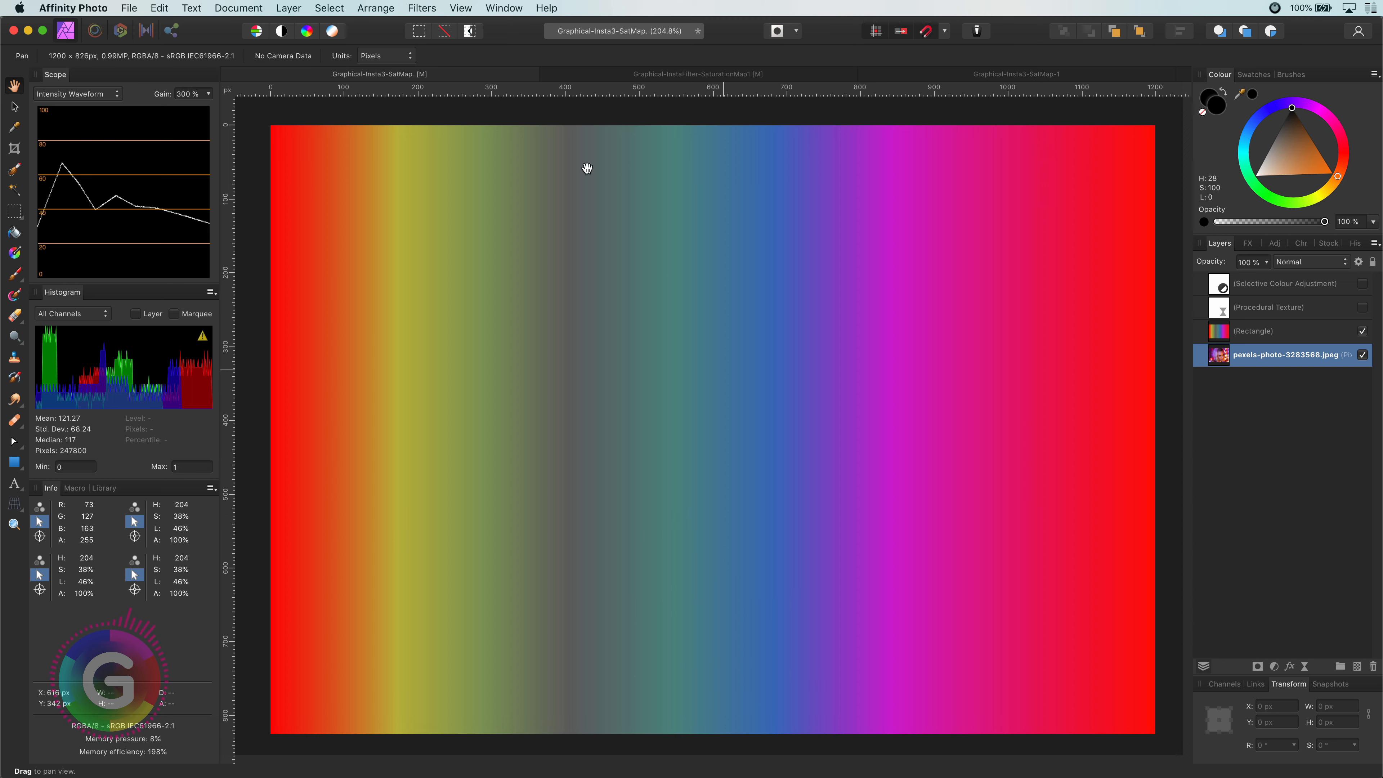
- Look through the available studio panels and the colour models offered for the first Info sampler
click(459, 8)
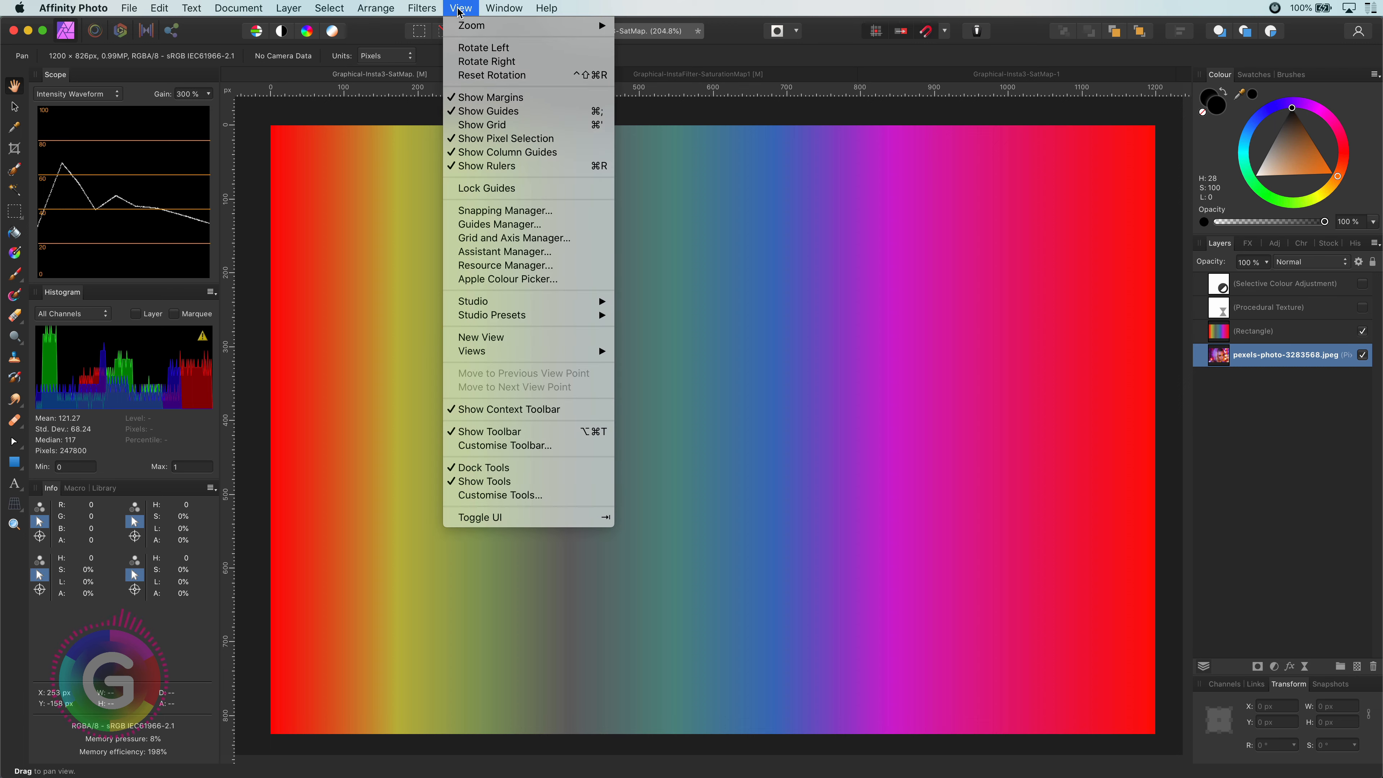
mouse_move(512, 302)
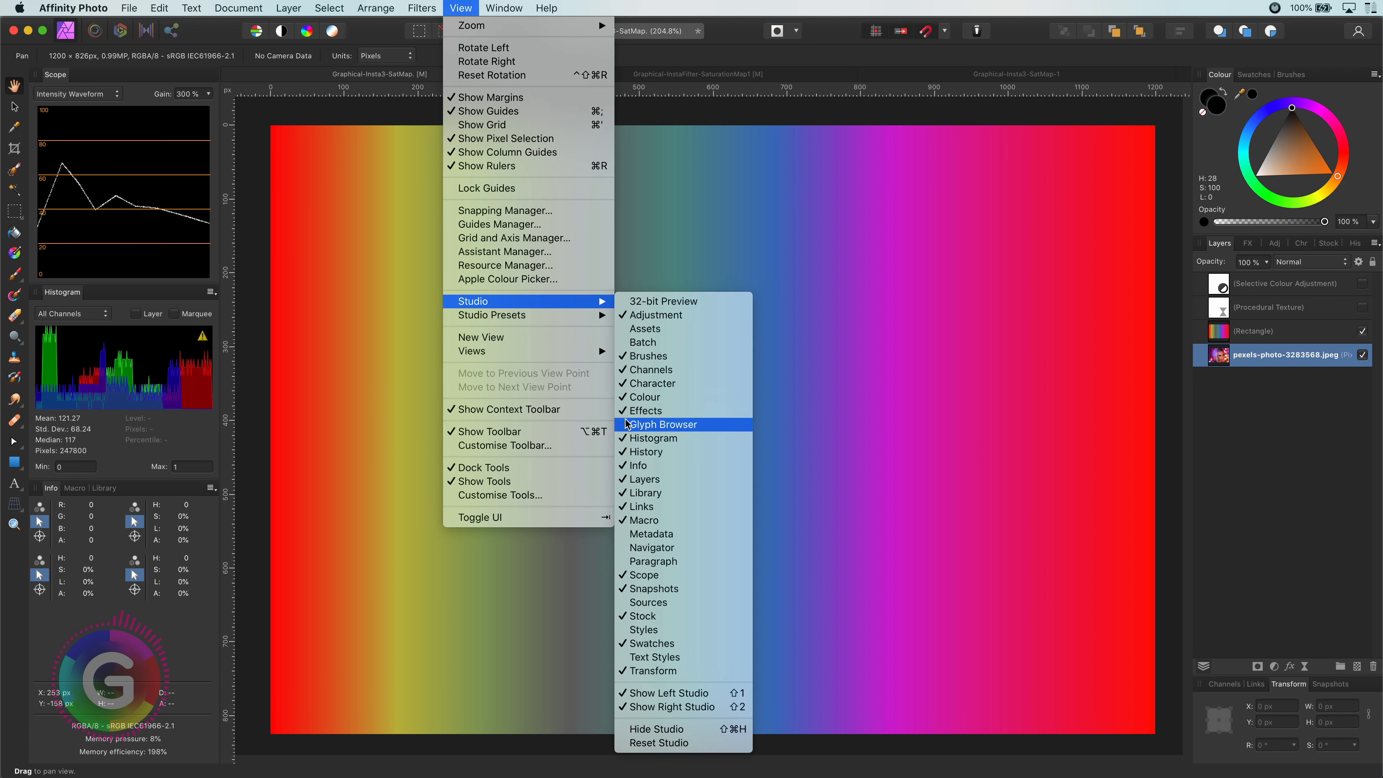
click(724, 120)
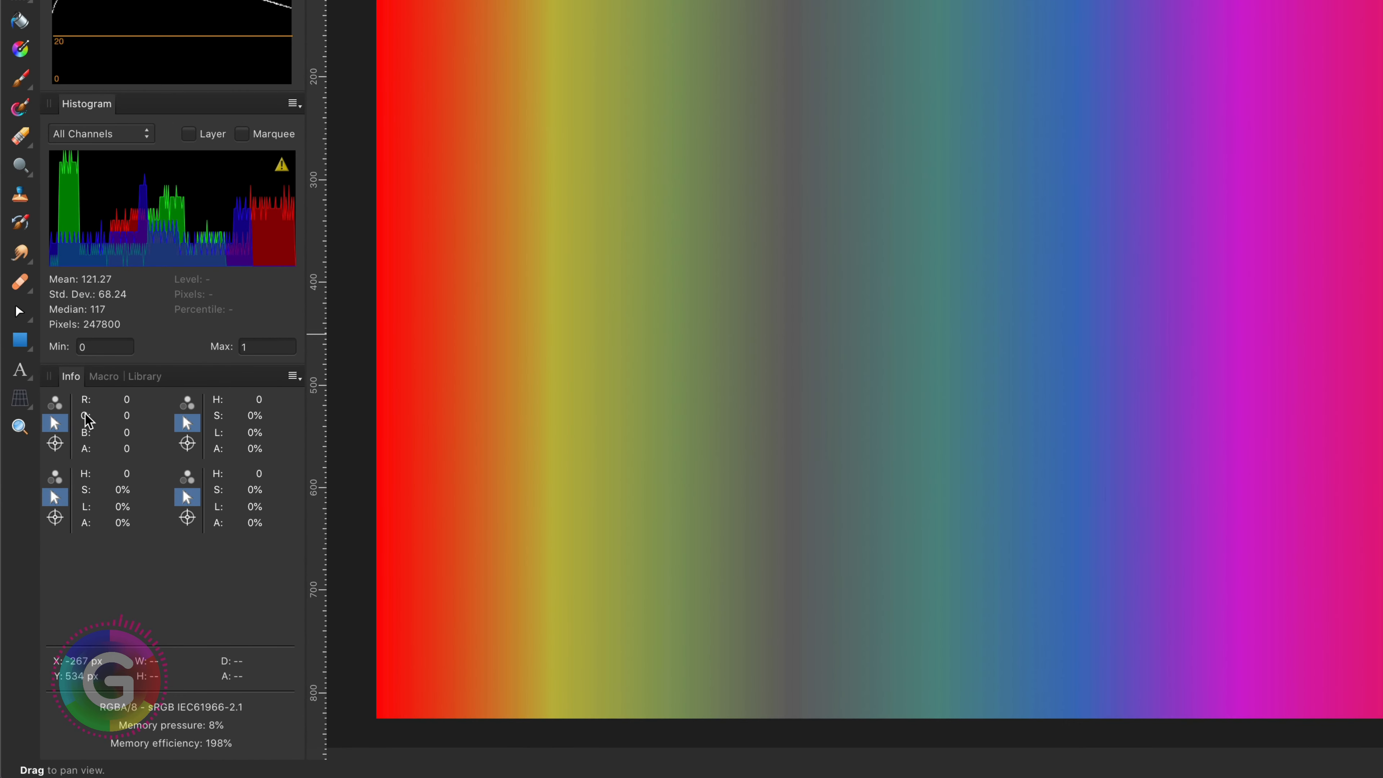
click(54, 403)
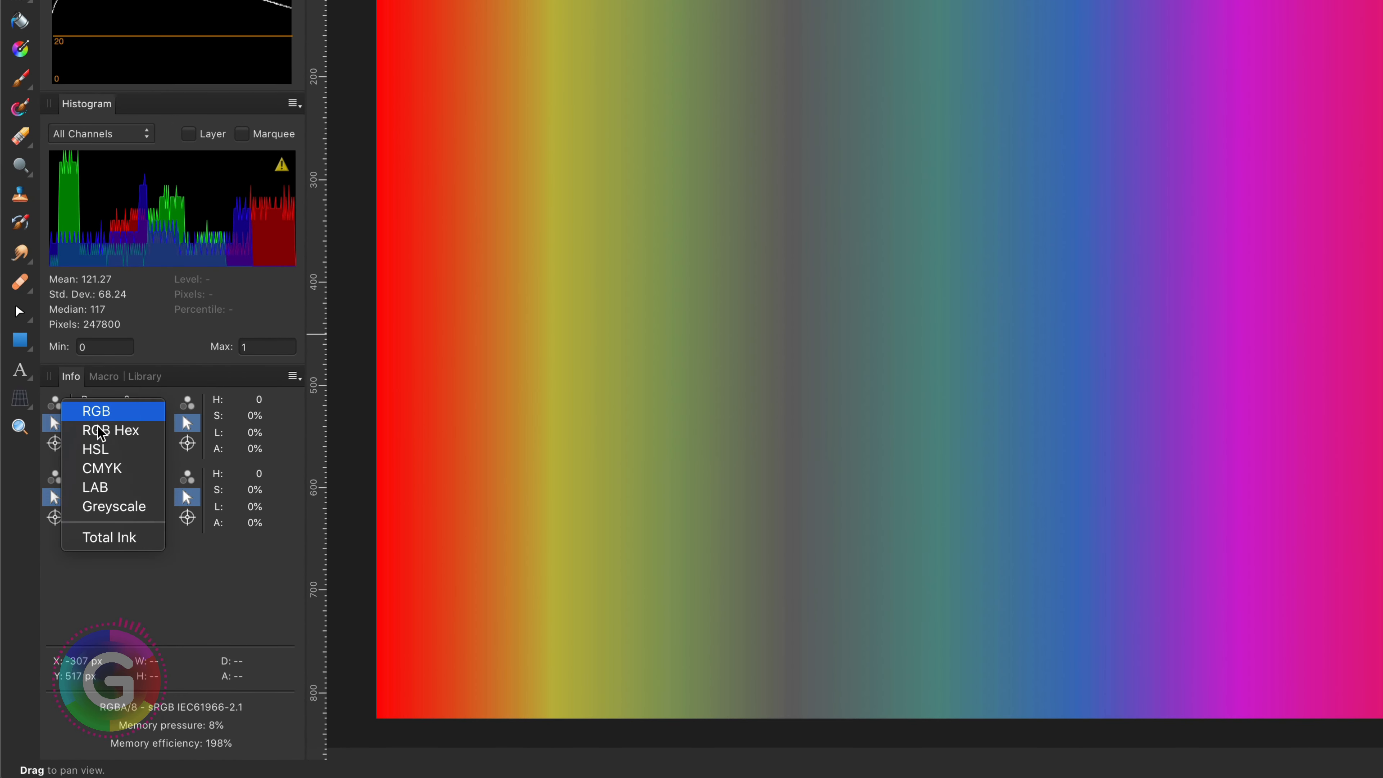
click(217, 558)
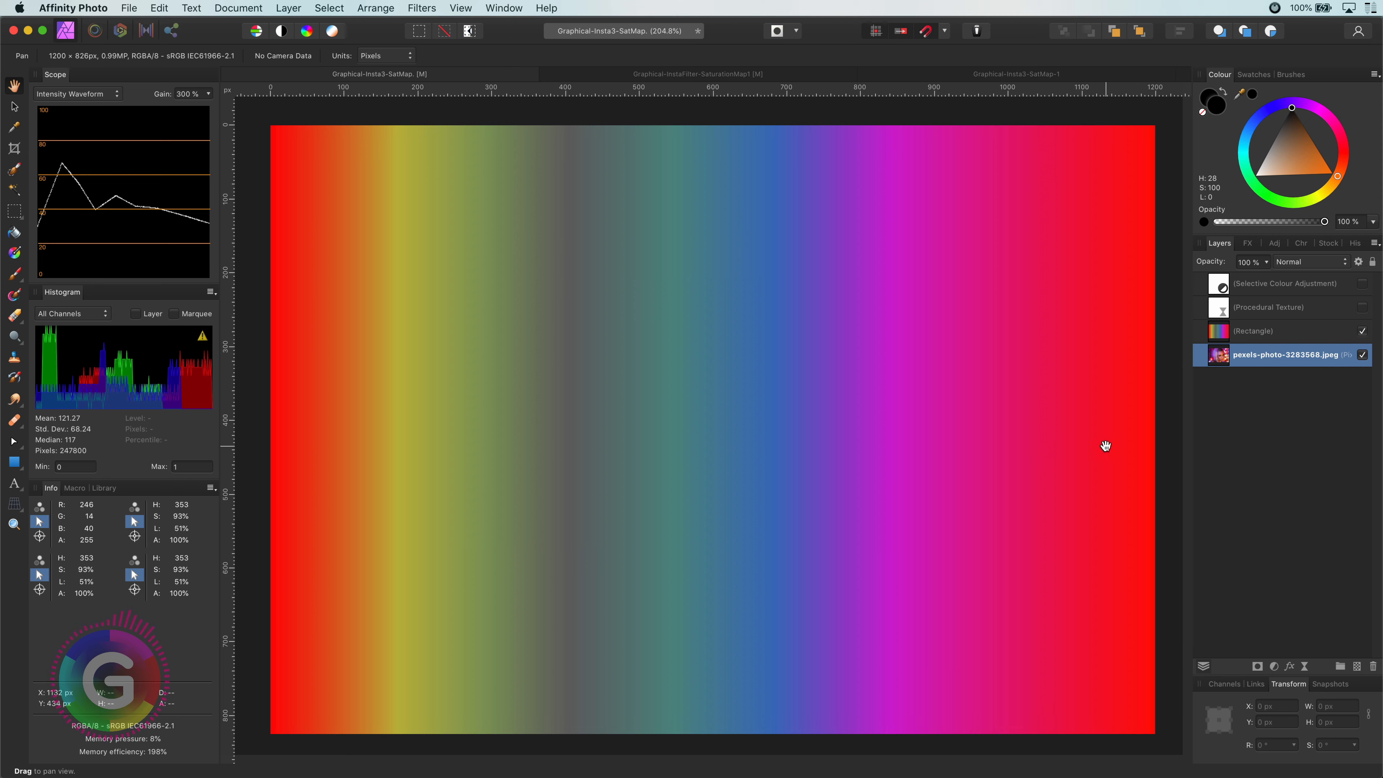
- Compare the gradient rectangle with and without the existing Procedural Texture layer
click(1362, 307)
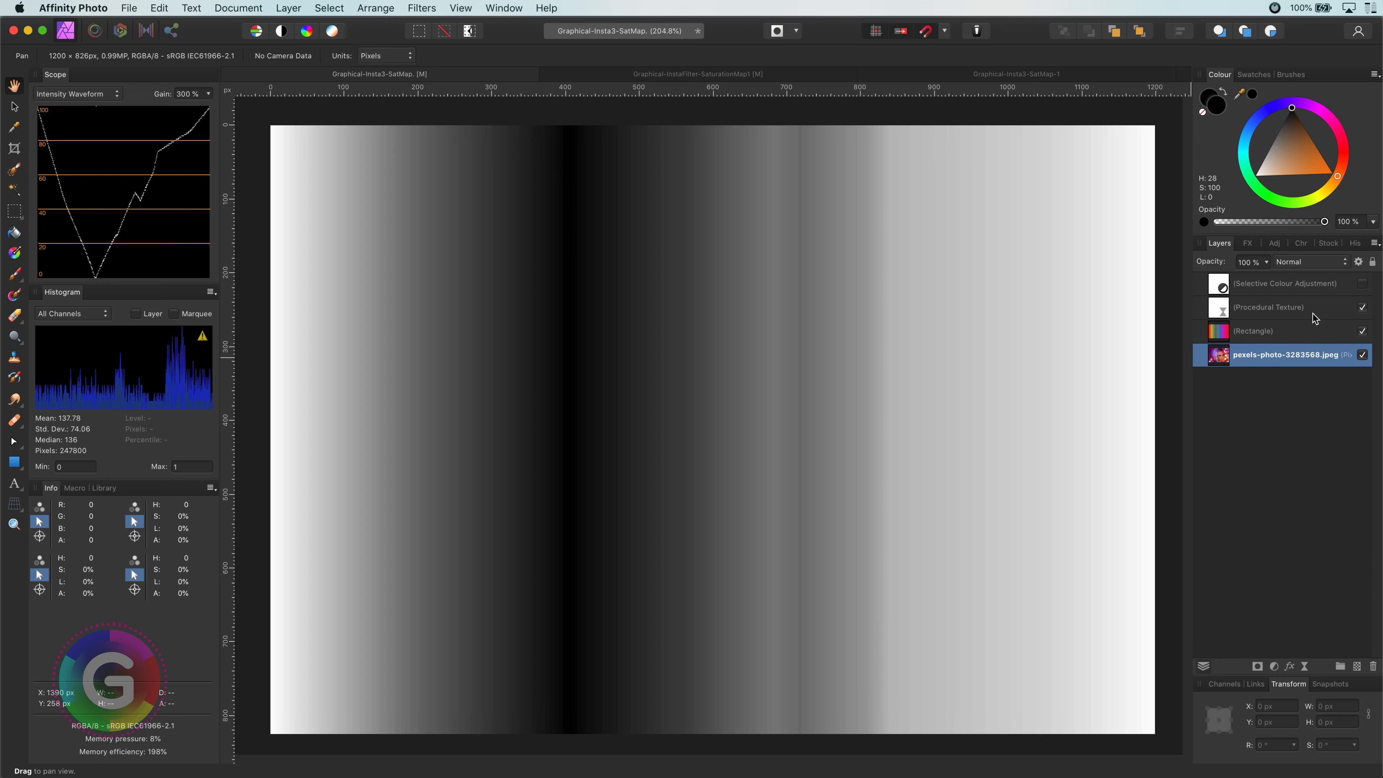
click(1362, 308)
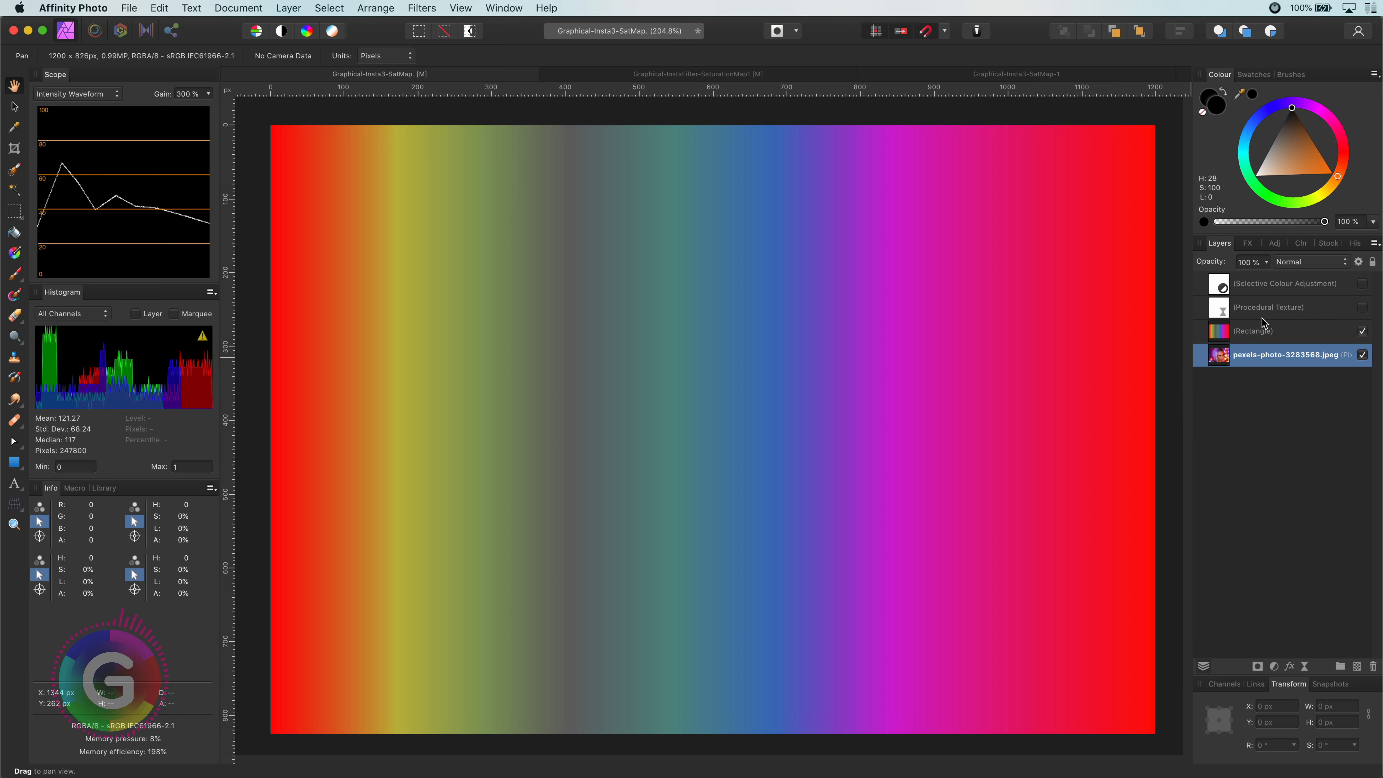
- Add a Selective Colour adjustment above the gradient Rectangle layer and set Black to -100% for Reds
click(1253, 328)
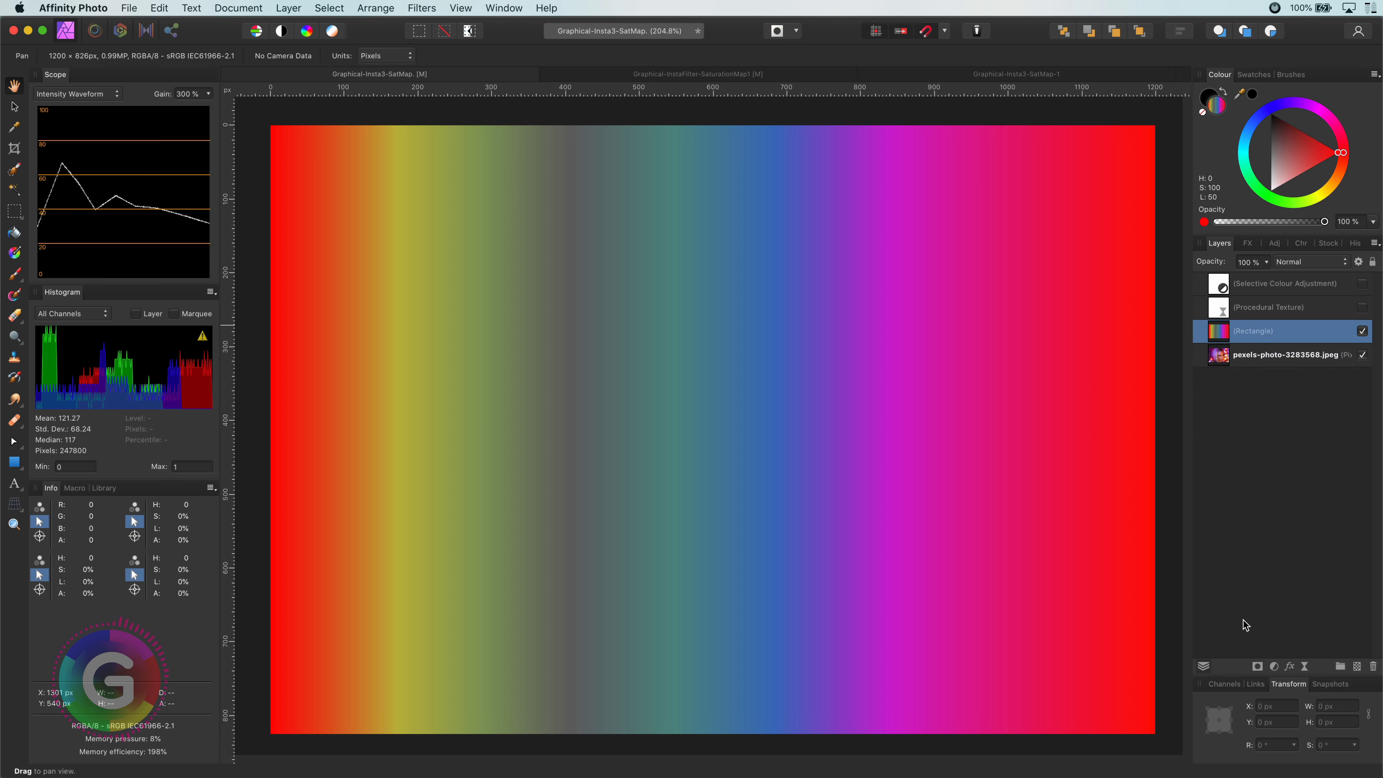
click(1272, 667)
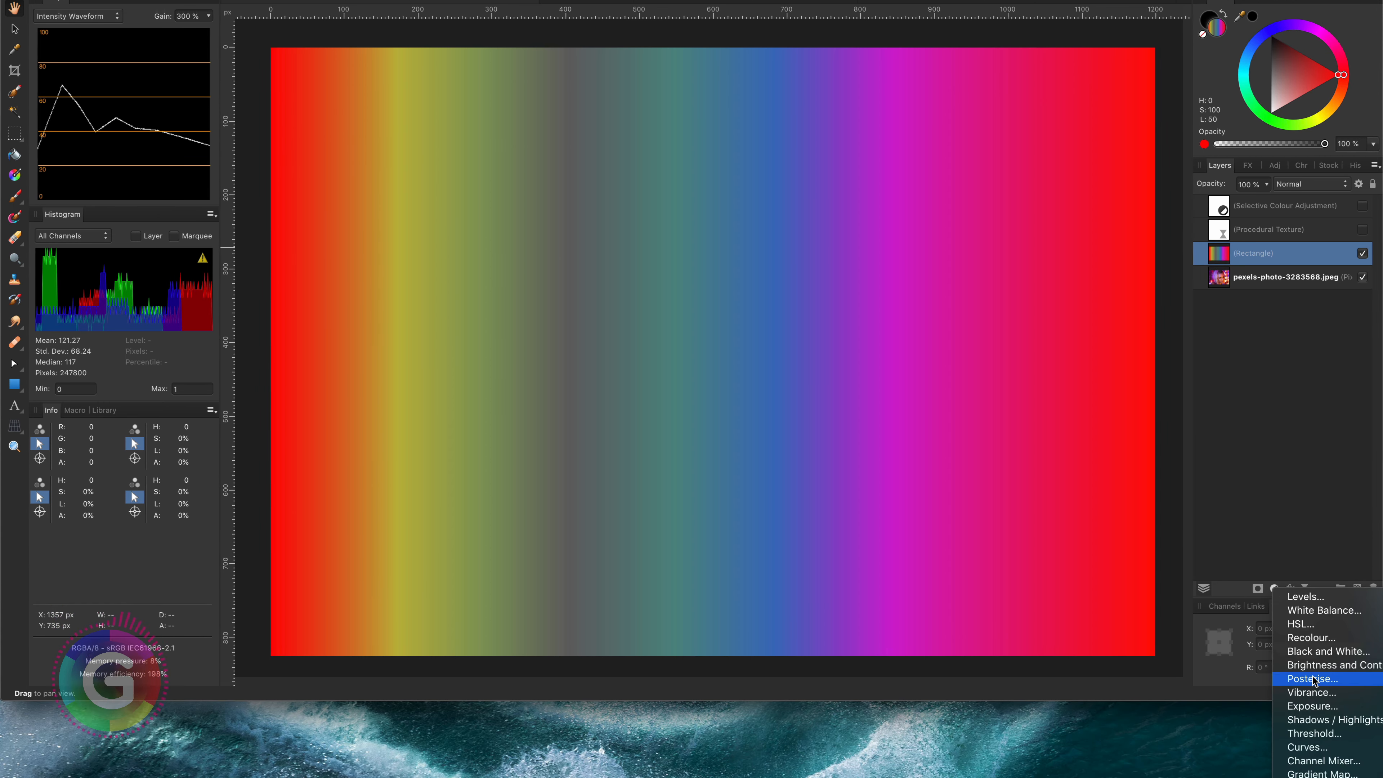
click(1344, 767)
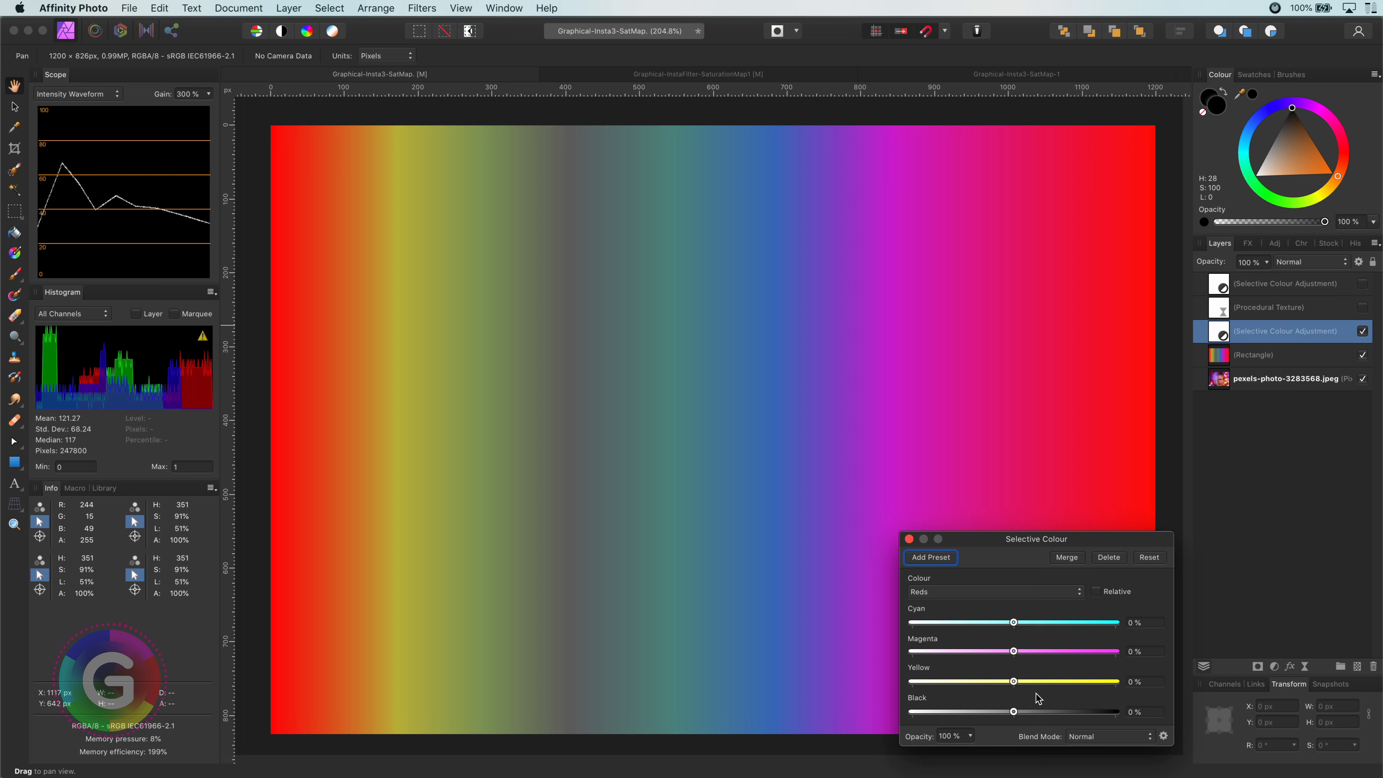
drag(1013, 712, 898, 684)
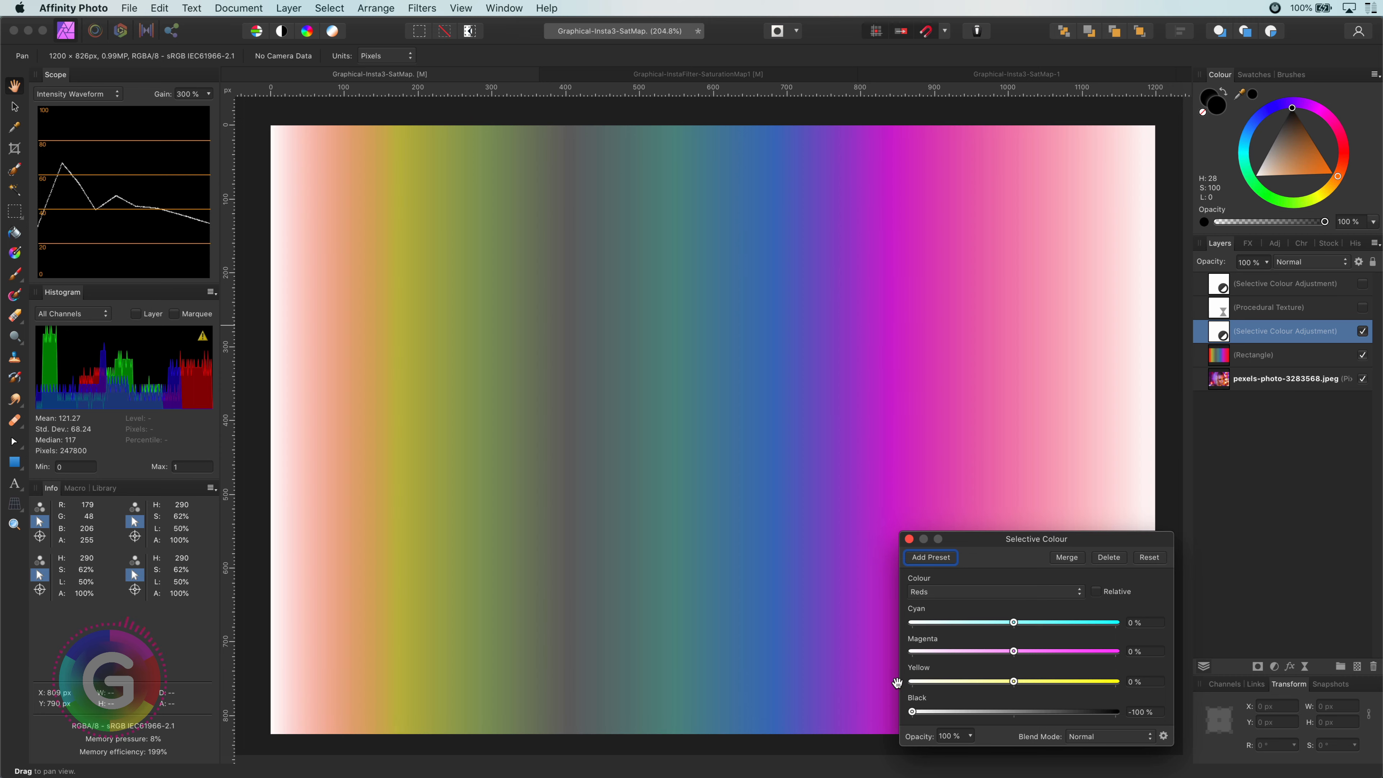
- Set Black to -100% for Yellows, Cyans and Greens in the Selective Colour adjustment
click(959, 591)
click(957, 604)
drag(1013, 711, 858, 706)
click(980, 592)
click(989, 611)
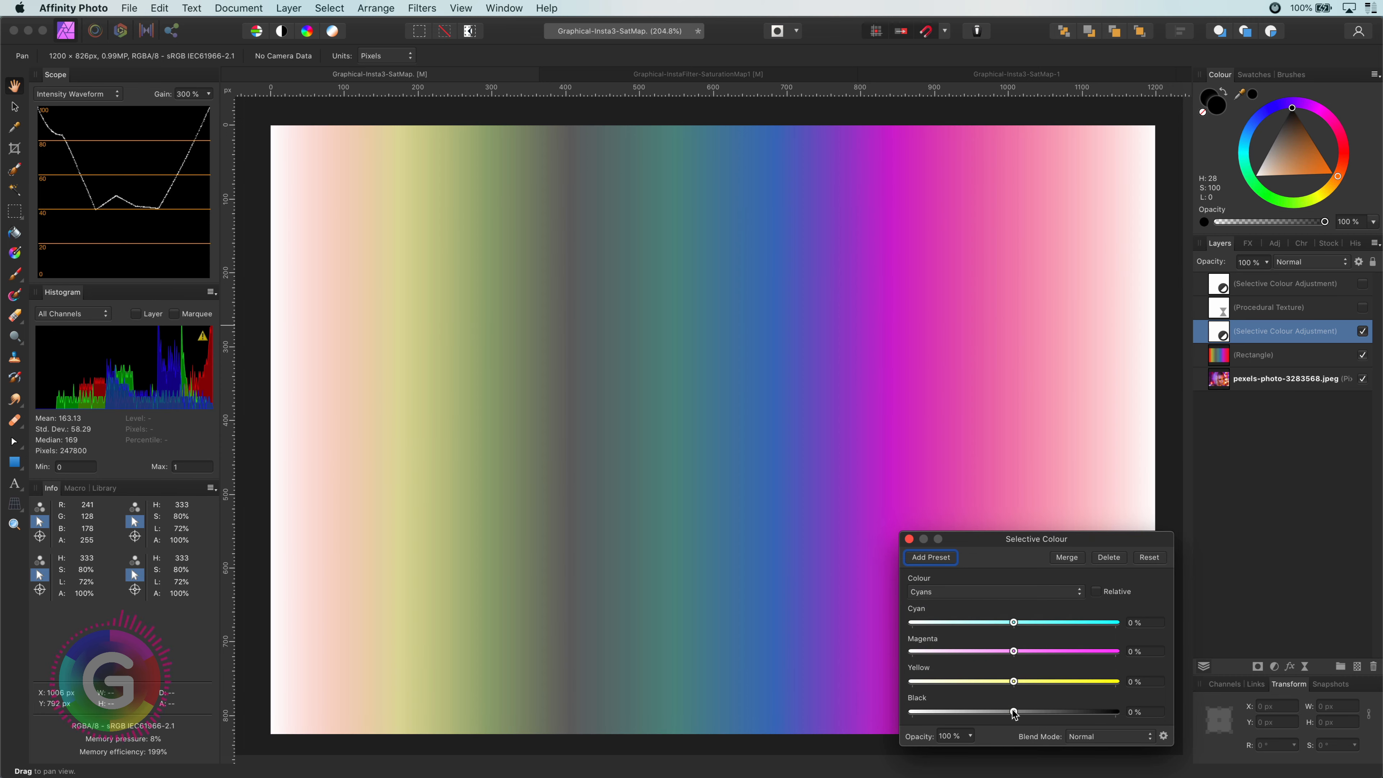
drag(1013, 711, 898, 711)
click(992, 592)
click(997, 581)
drag(1013, 711, 898, 712)
- Set Black to -100% for Blues and Magentas in the Selective Colour adjustment
click(995, 592)
click(996, 613)
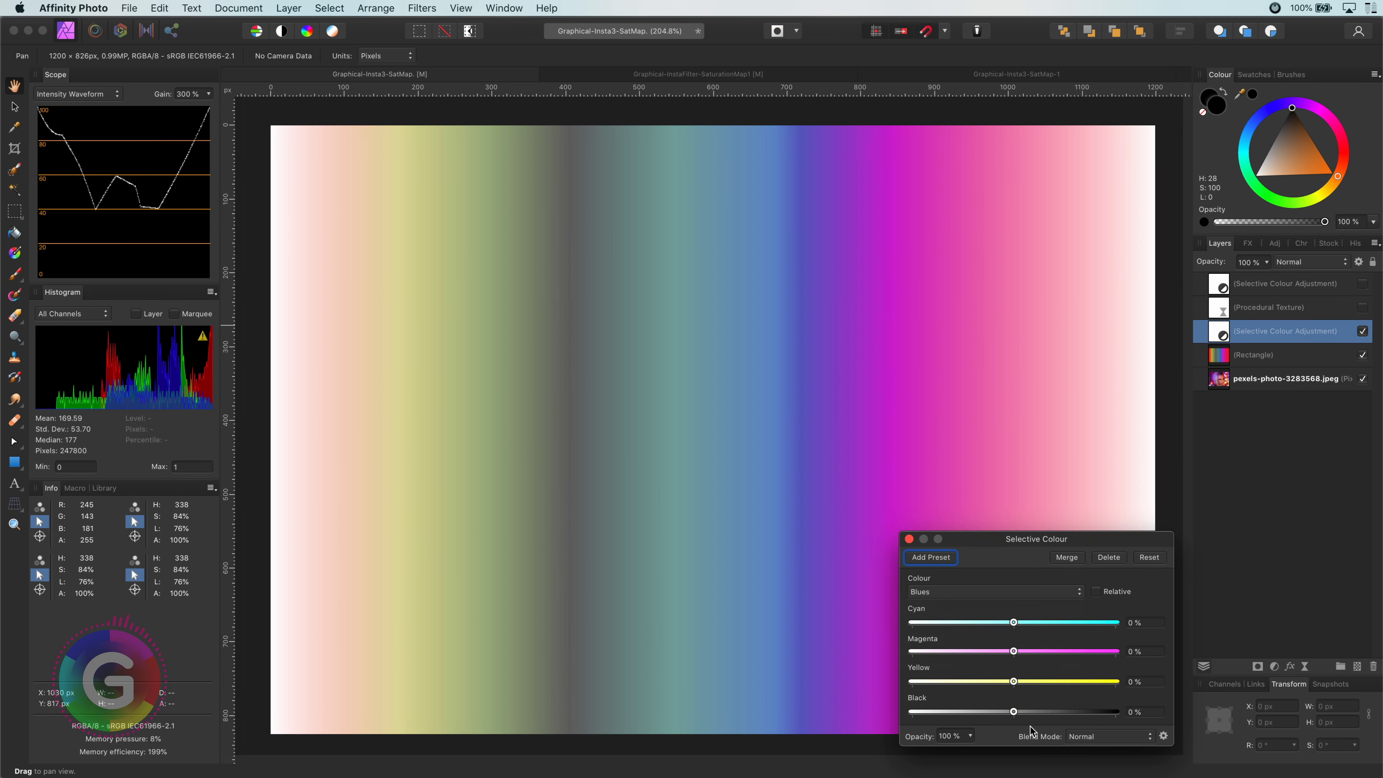
drag(1013, 711, 898, 712)
click(983, 592)
click(985, 603)
drag(1013, 711, 898, 712)
- Set Black to 100% for Whites, Neutrals and Blacks, and close the Selective Colour settings
click(981, 591)
click(980, 603)
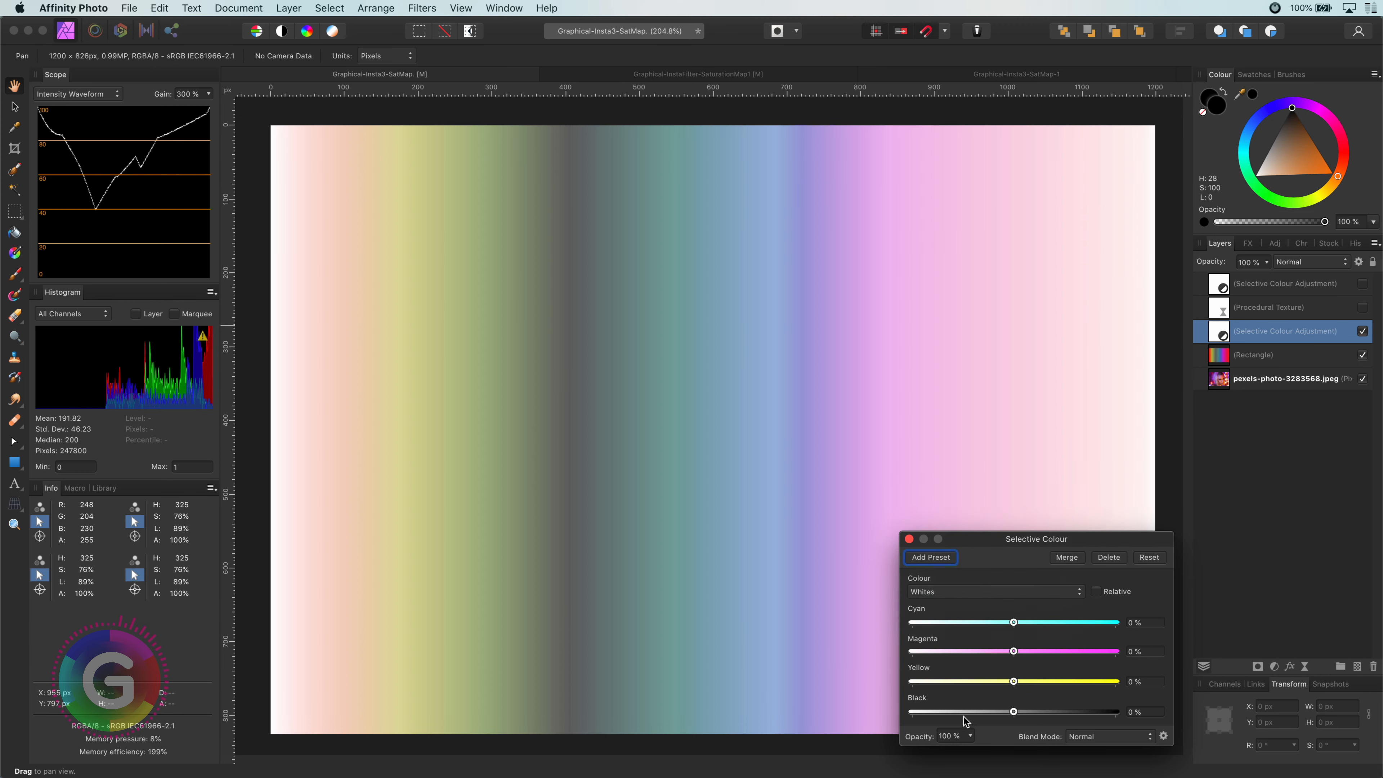
drag(1013, 711, 1127, 711)
click(999, 592)
click(1002, 602)
drag(1013, 711, 1127, 711)
click(980, 592)
click(979, 602)
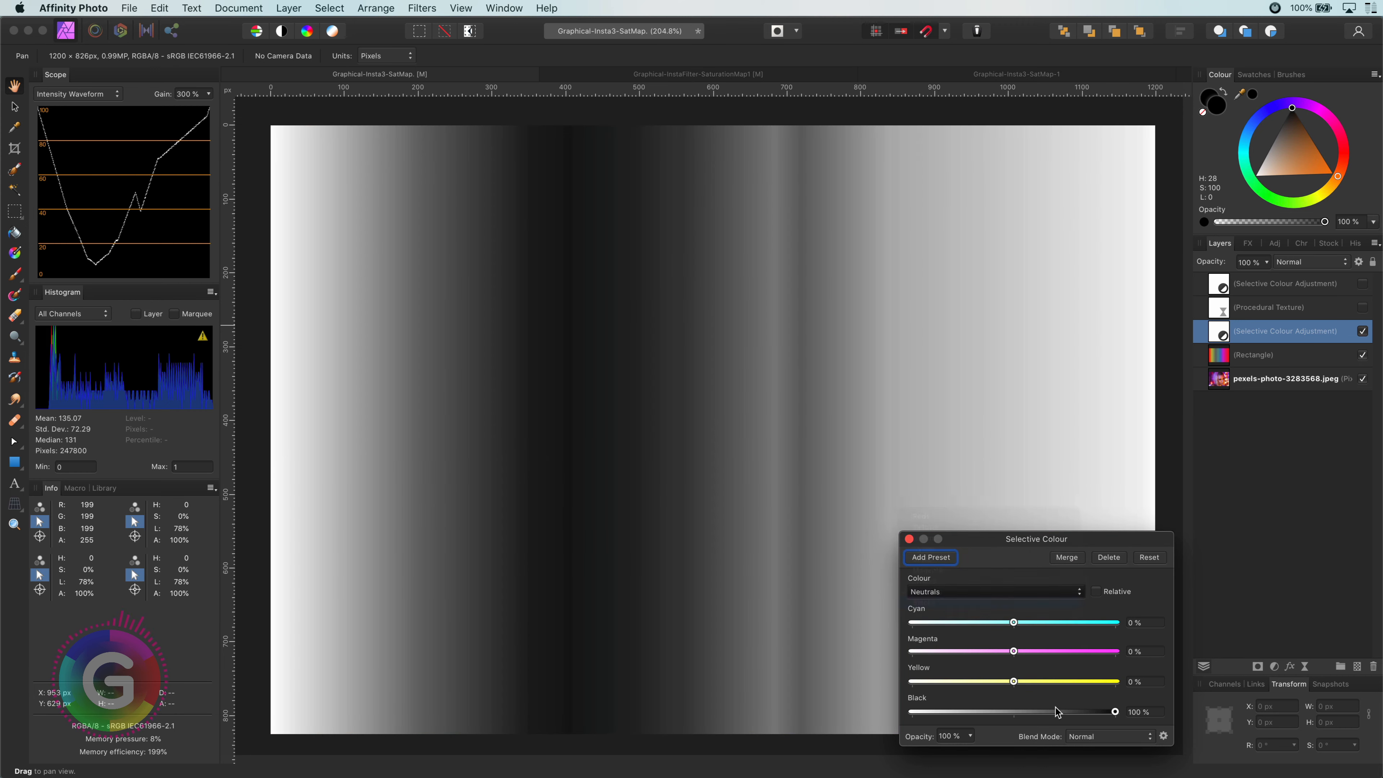
drag(1013, 711, 1127, 711)
click(908, 539)
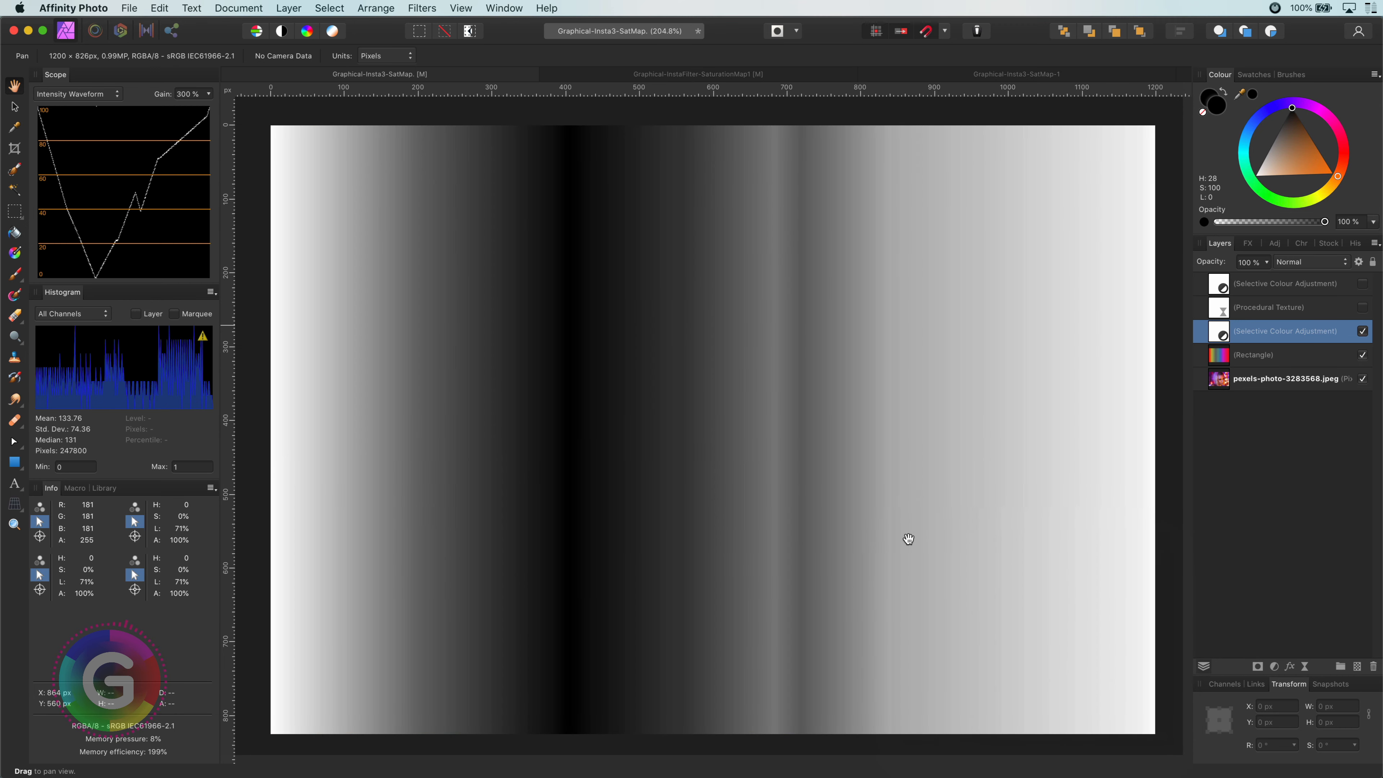
- Draw a full-width rectangle over the upper part of the canvas and use it to mask the new Selective Colour adjustment
key(v)
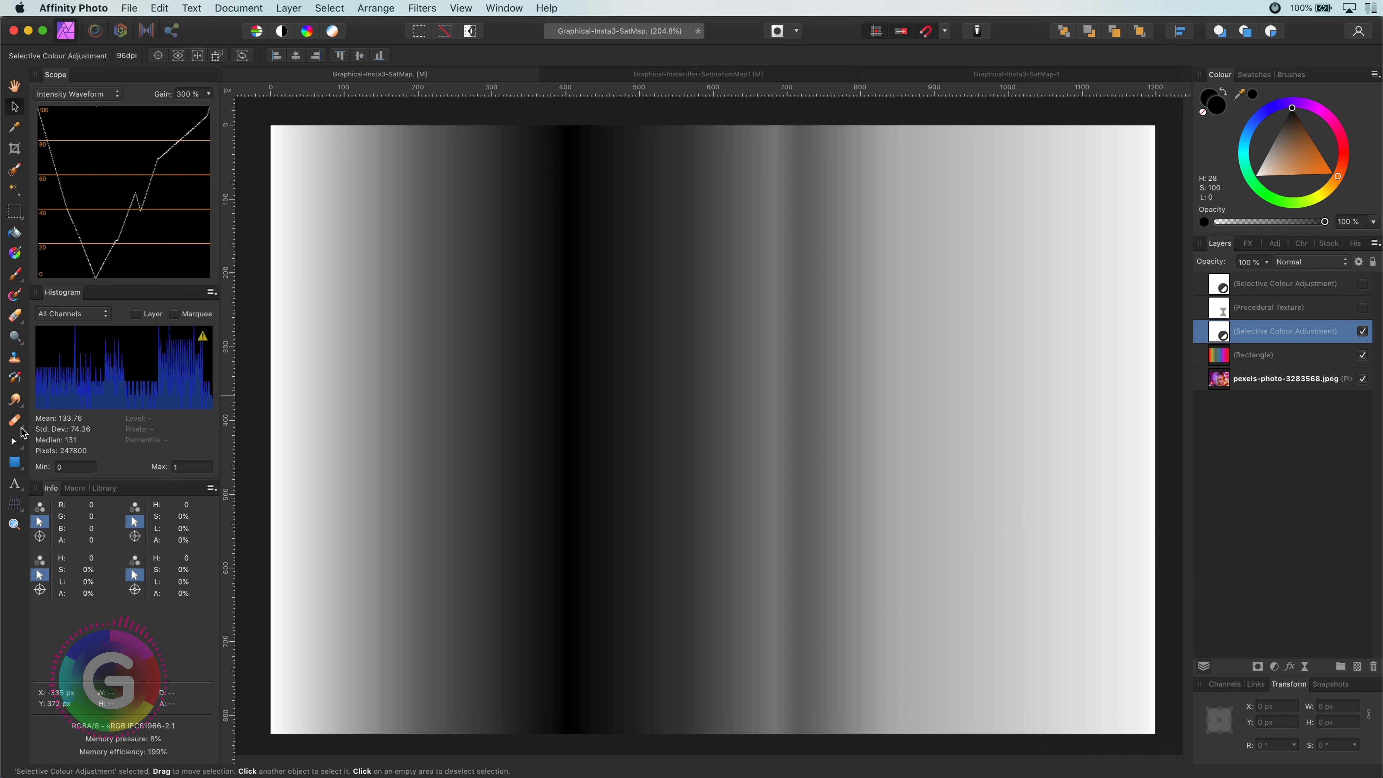
click(17, 464)
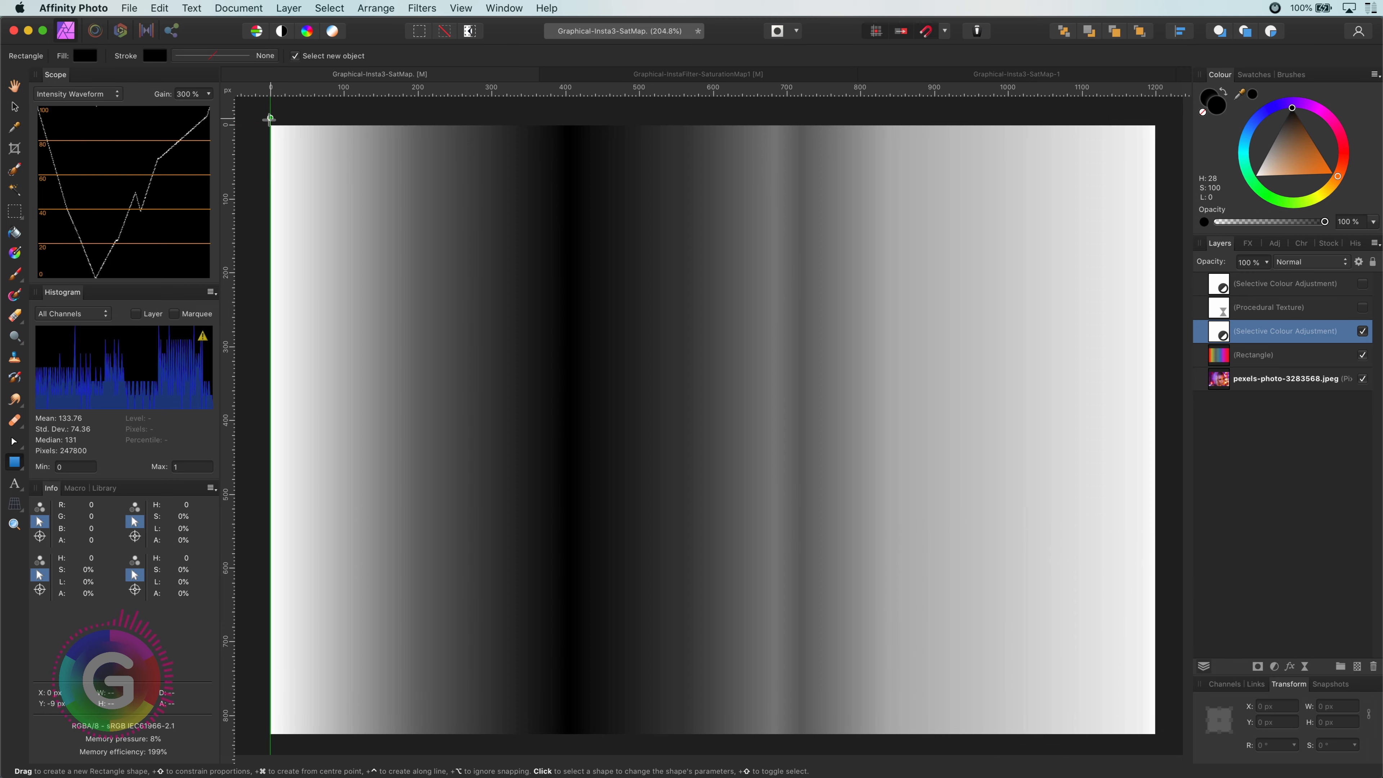
drag(269, 124, 1154, 476)
drag(1219, 332, 1223, 358)
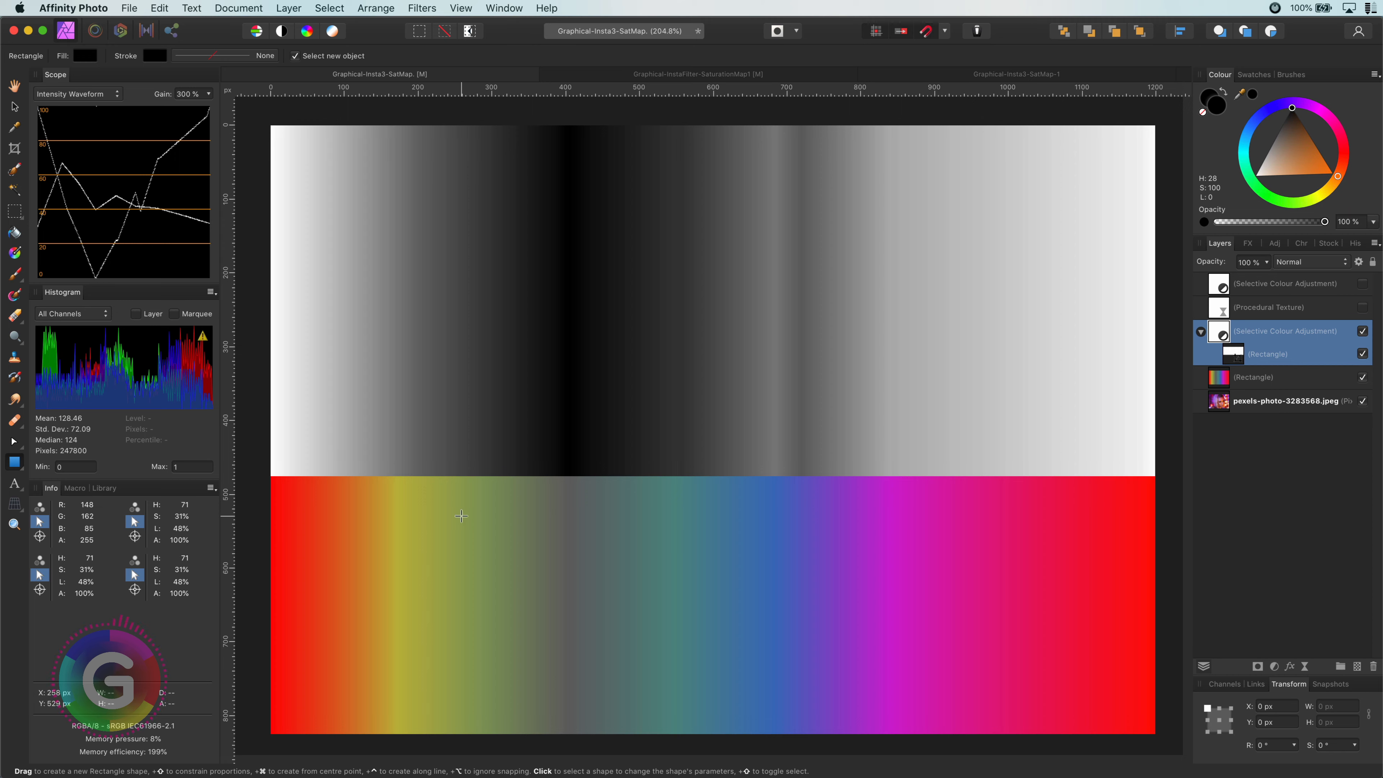
- Hide the masked Selective Colour adjustment and add a live Procedural Texture filter with the "Saturaion Map (HSL)" preset
click(1362, 332)
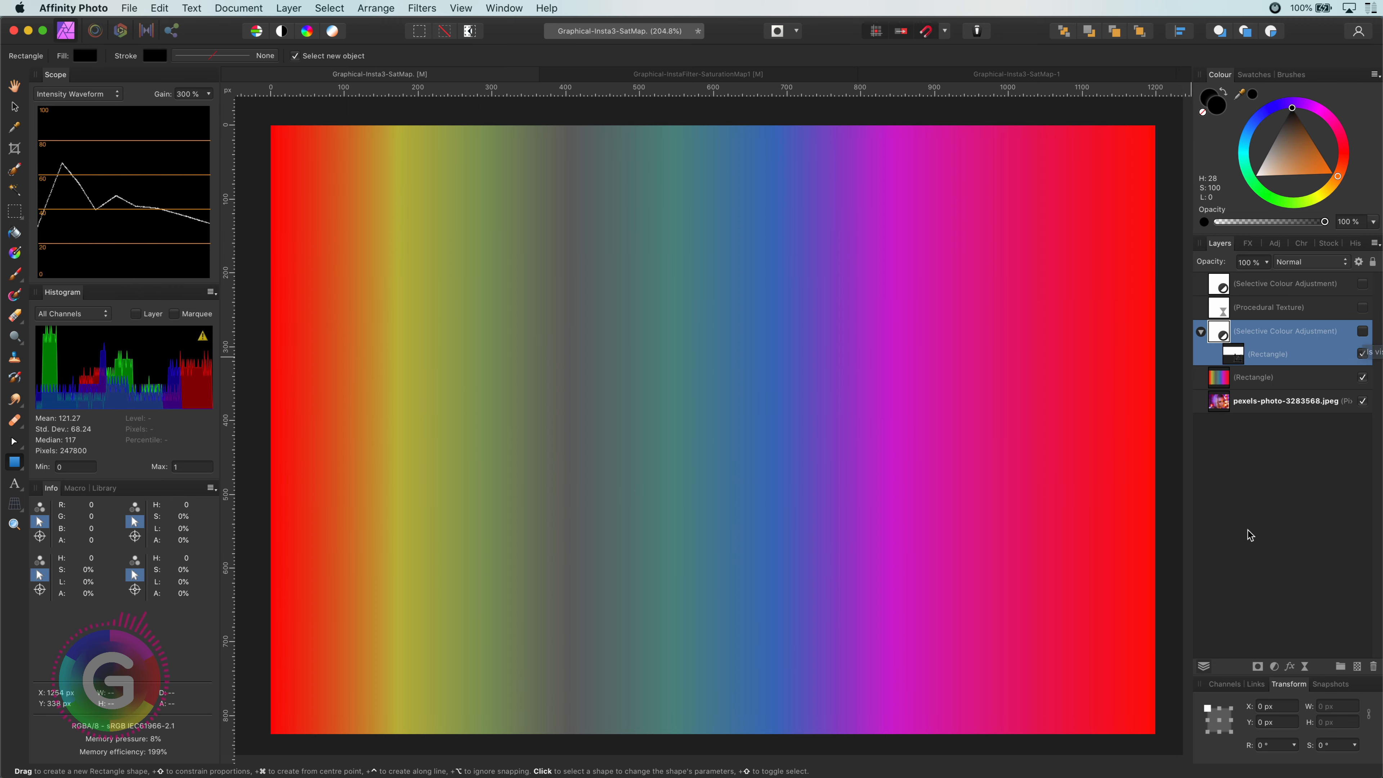
click(1304, 666)
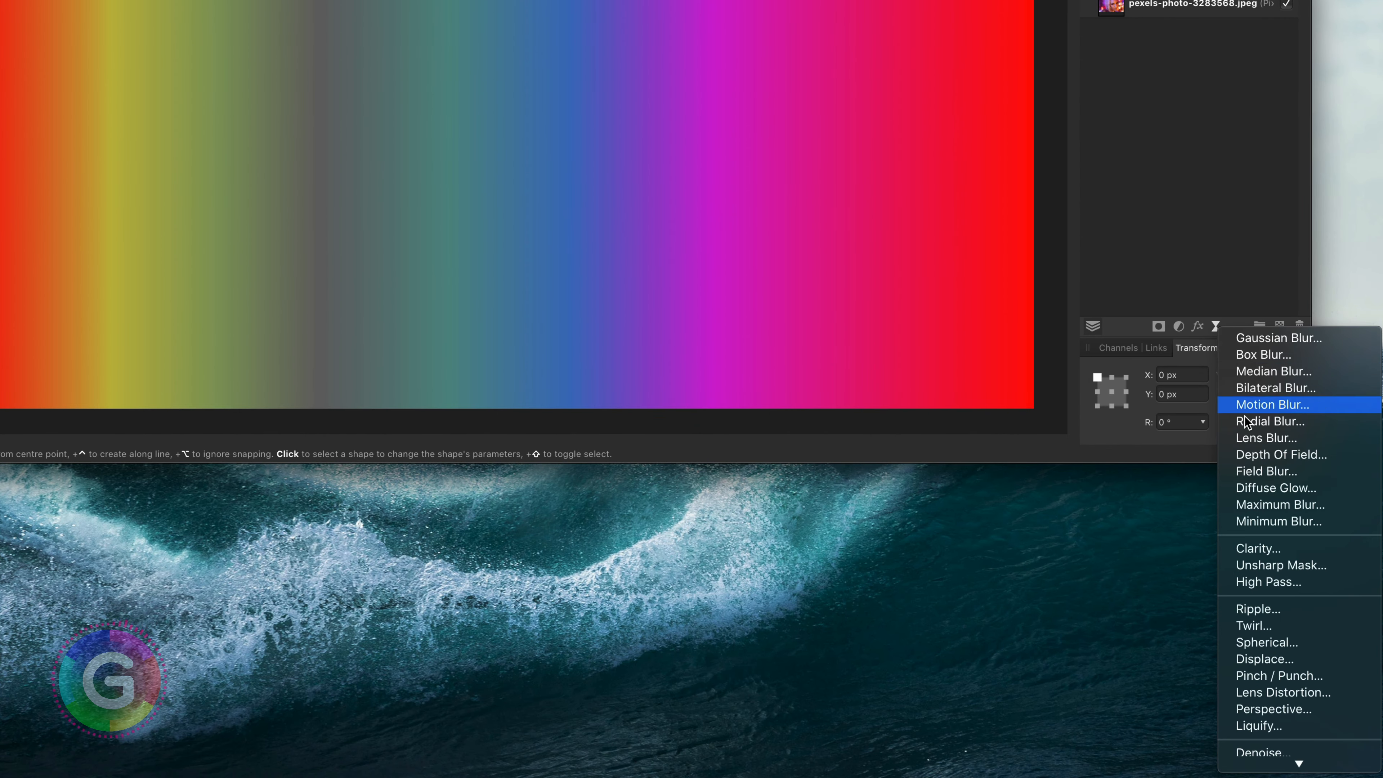
scroll(1297, 692, down, 4)
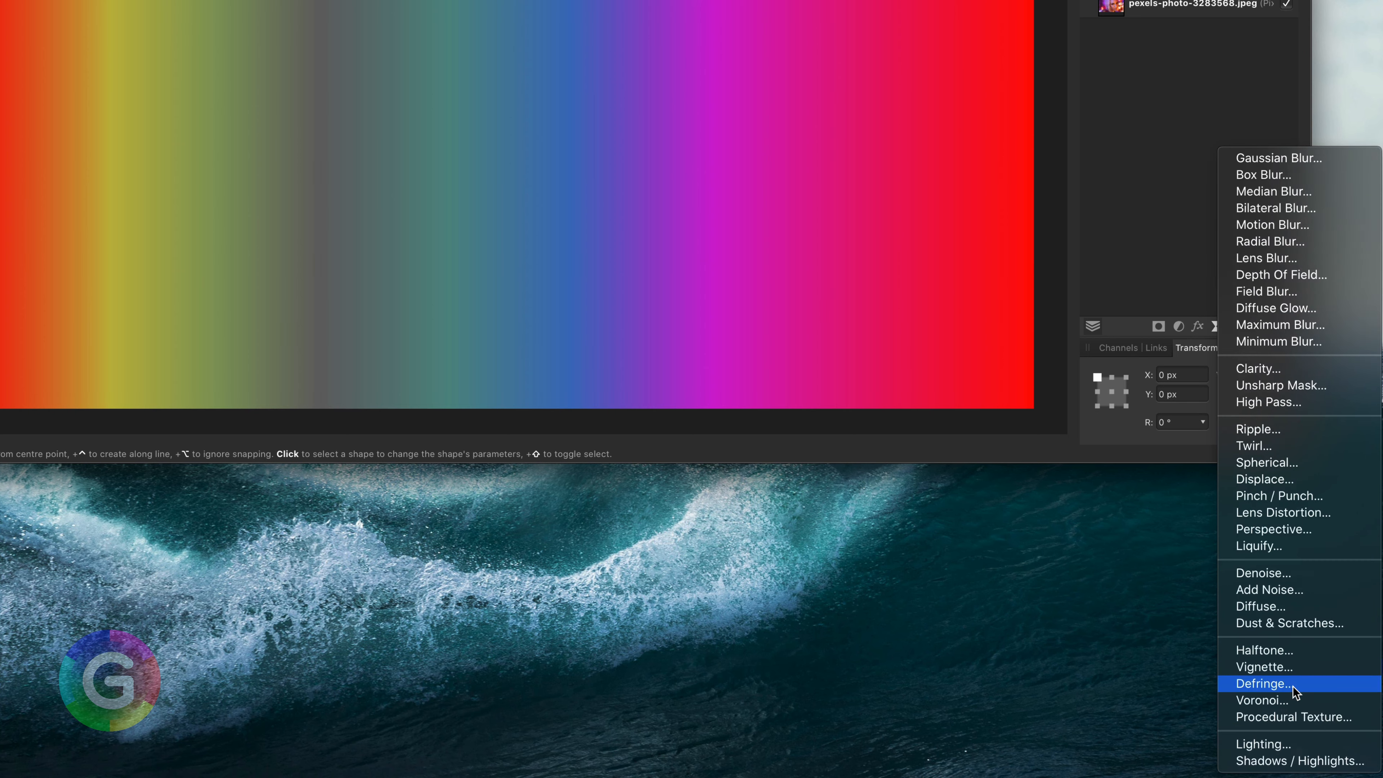
click(1294, 716)
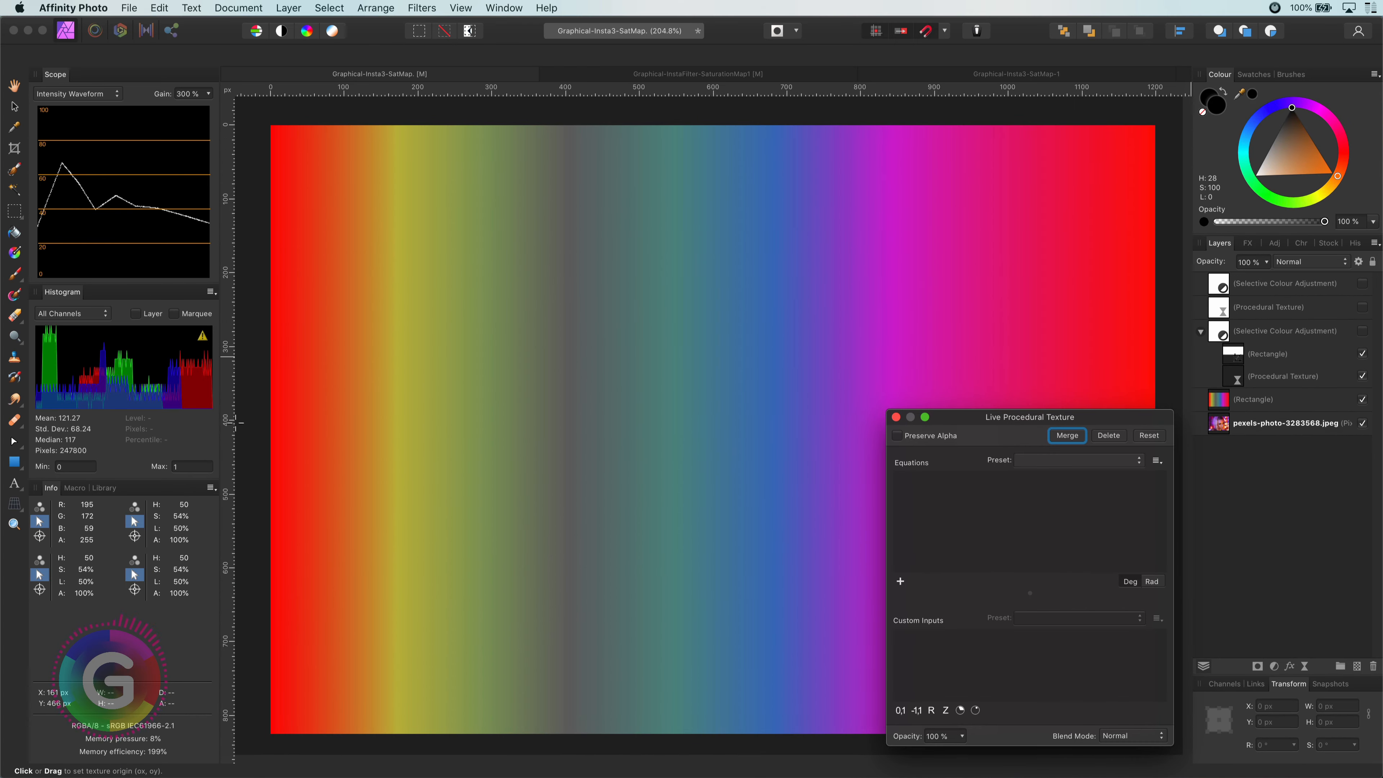
click(1077, 460)
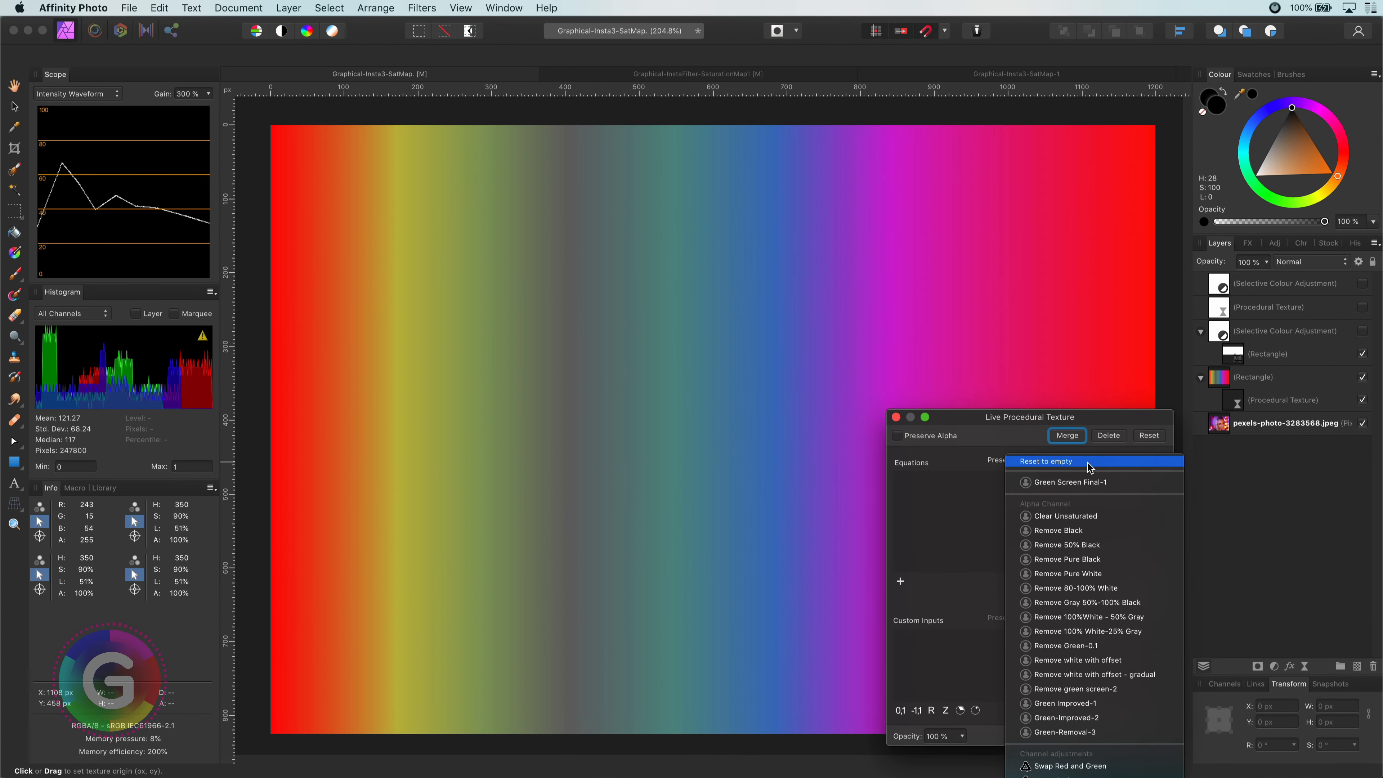
scroll(1088, 462, down, 5)
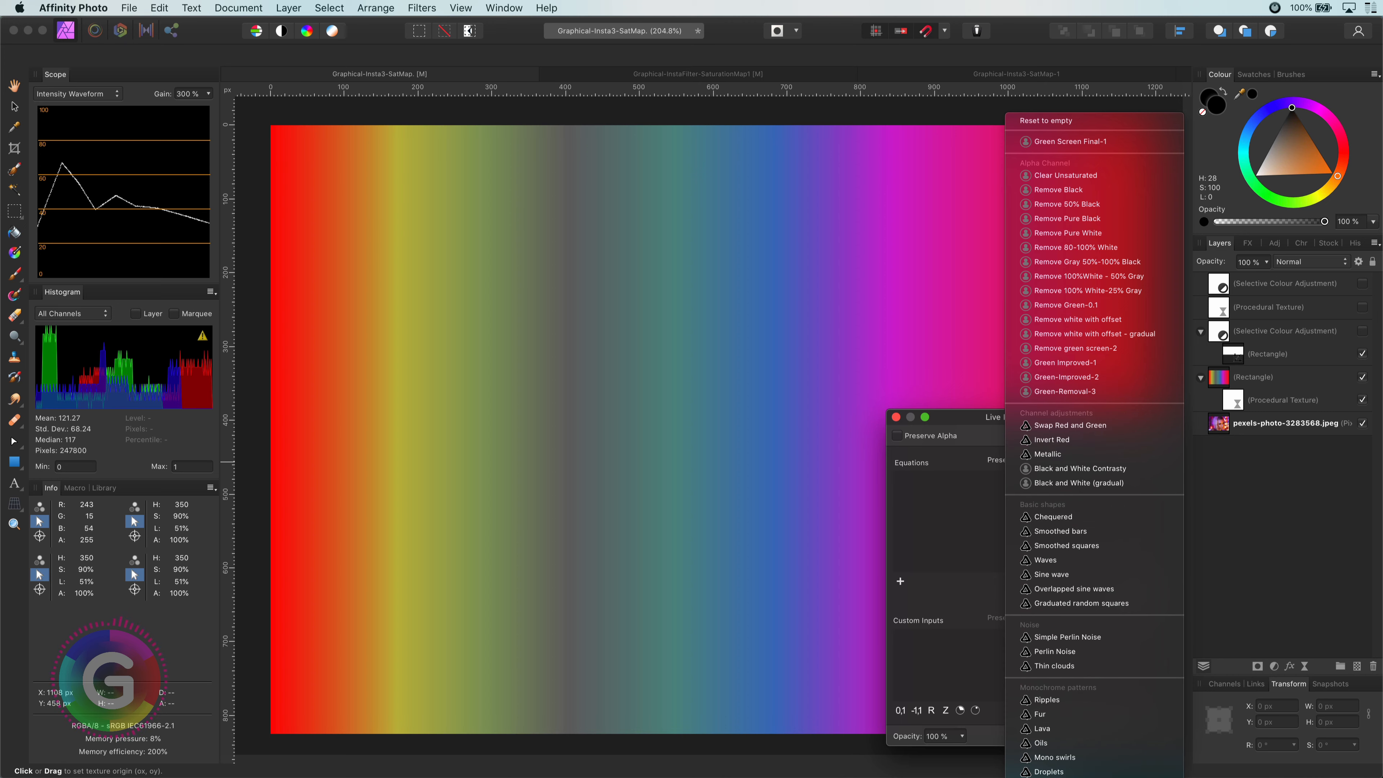
click(1067, 774)
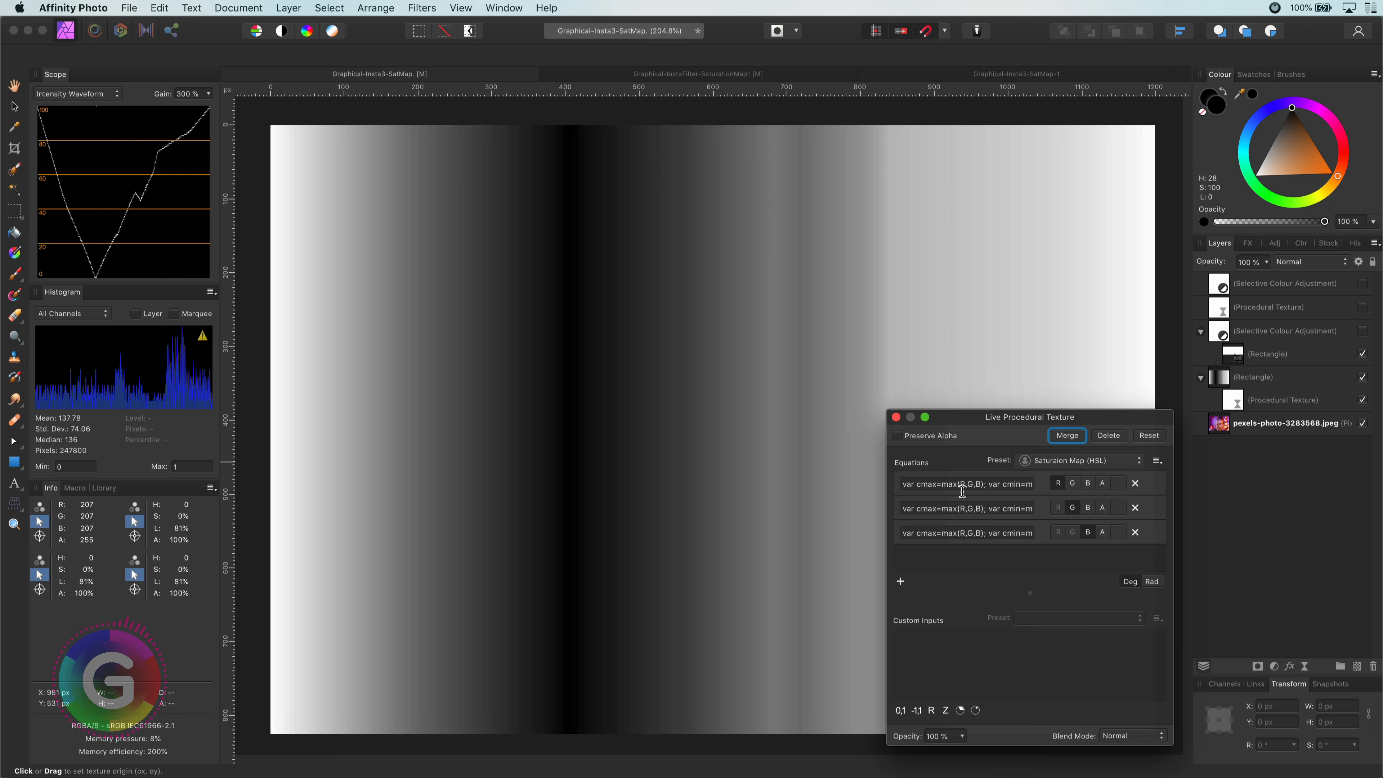
click(896, 418)
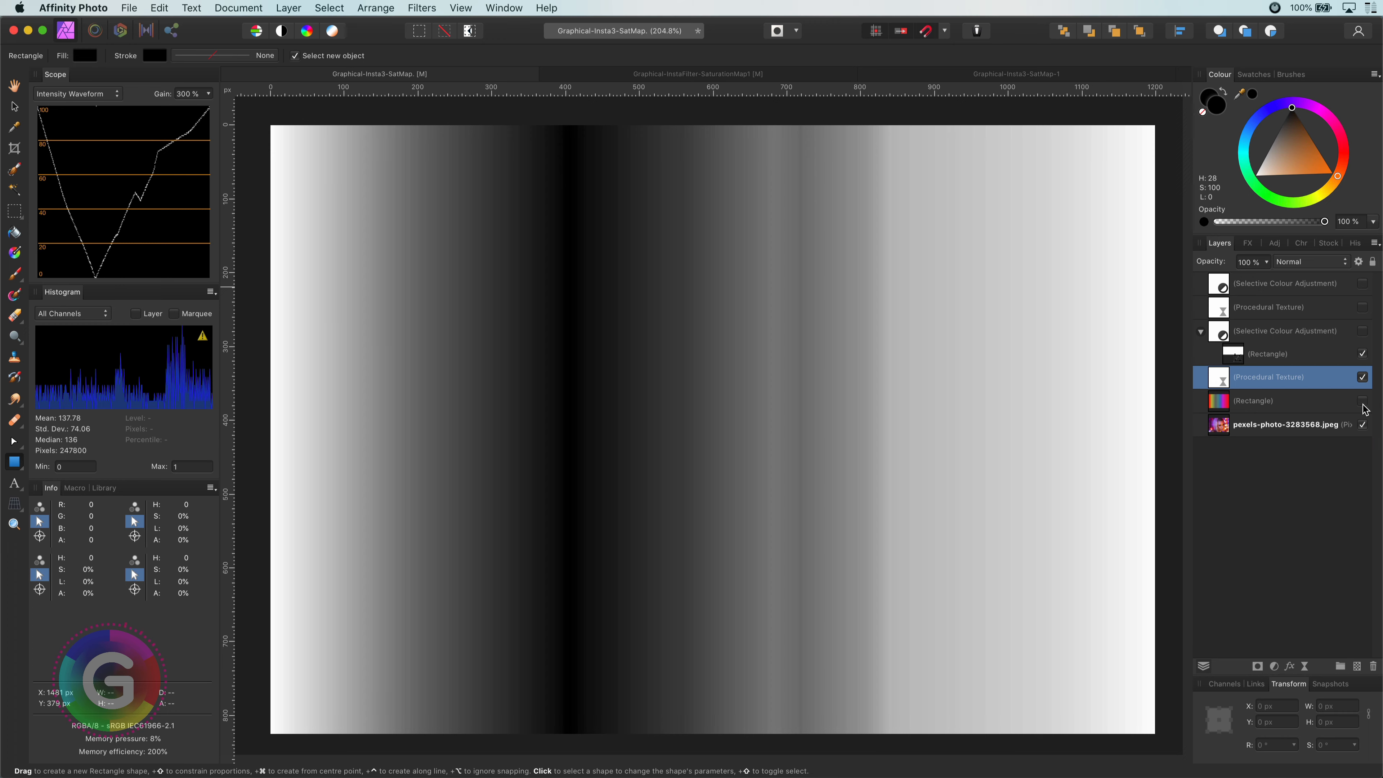
- Compare the unmasked Selective Colour map with the new Procedural Texture map on the photo by toggling their visibility
click(1362, 377)
click(1363, 354)
click(1364, 331)
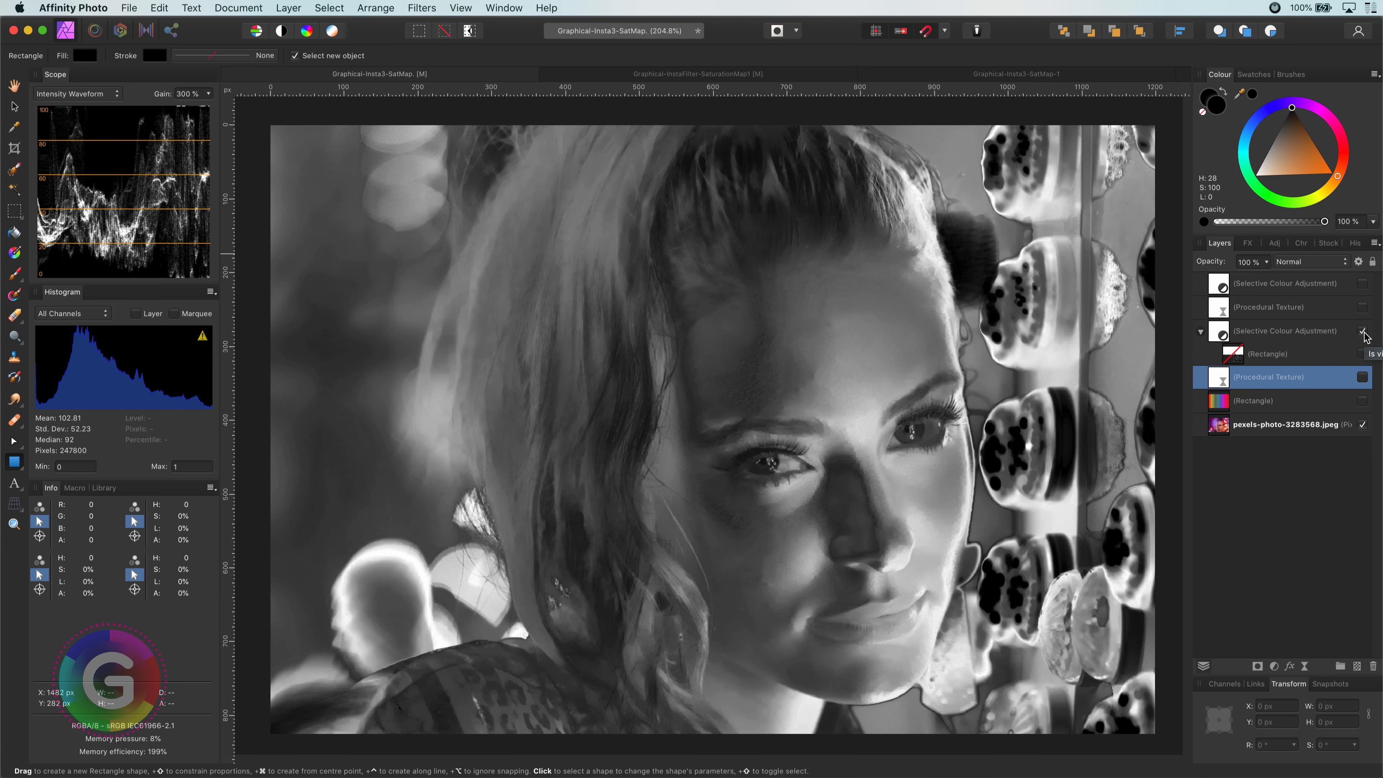
click(1362, 332)
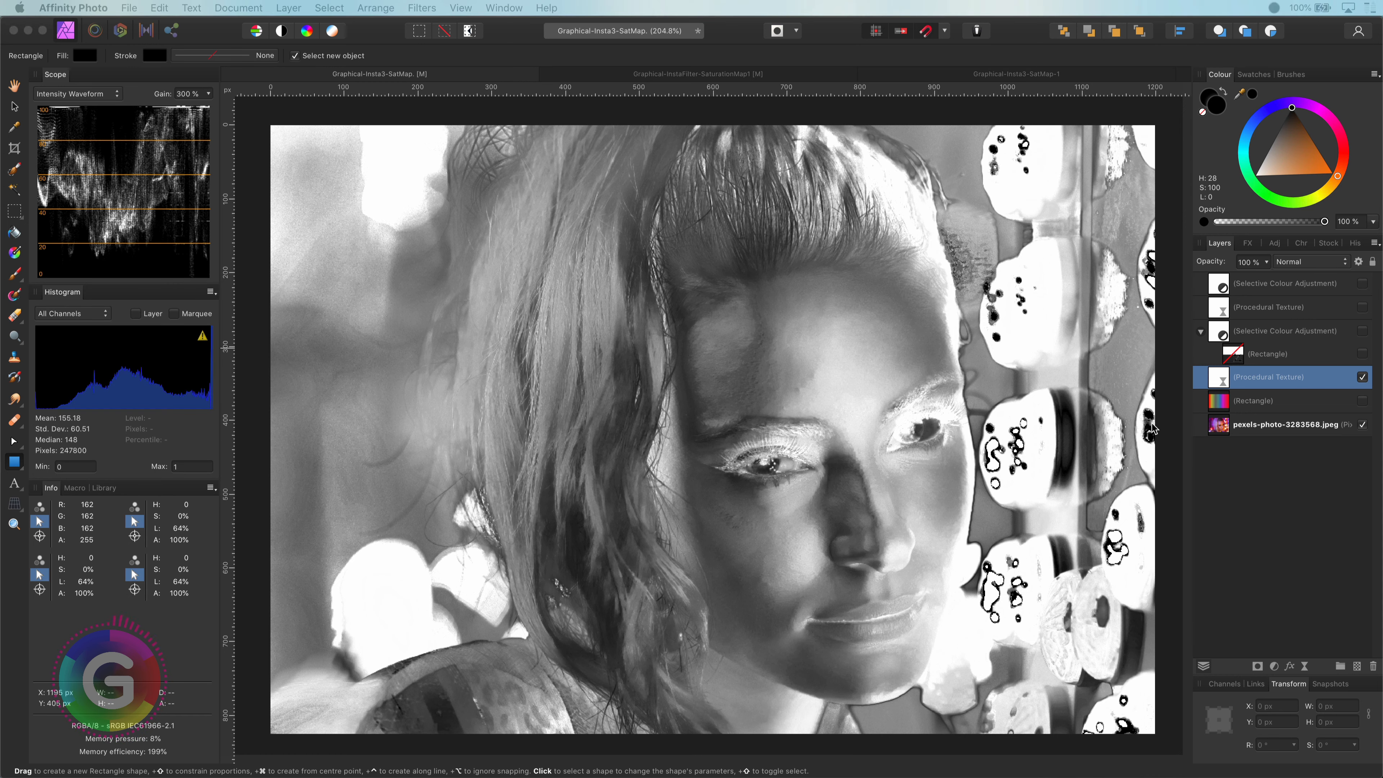
click(1362, 381)
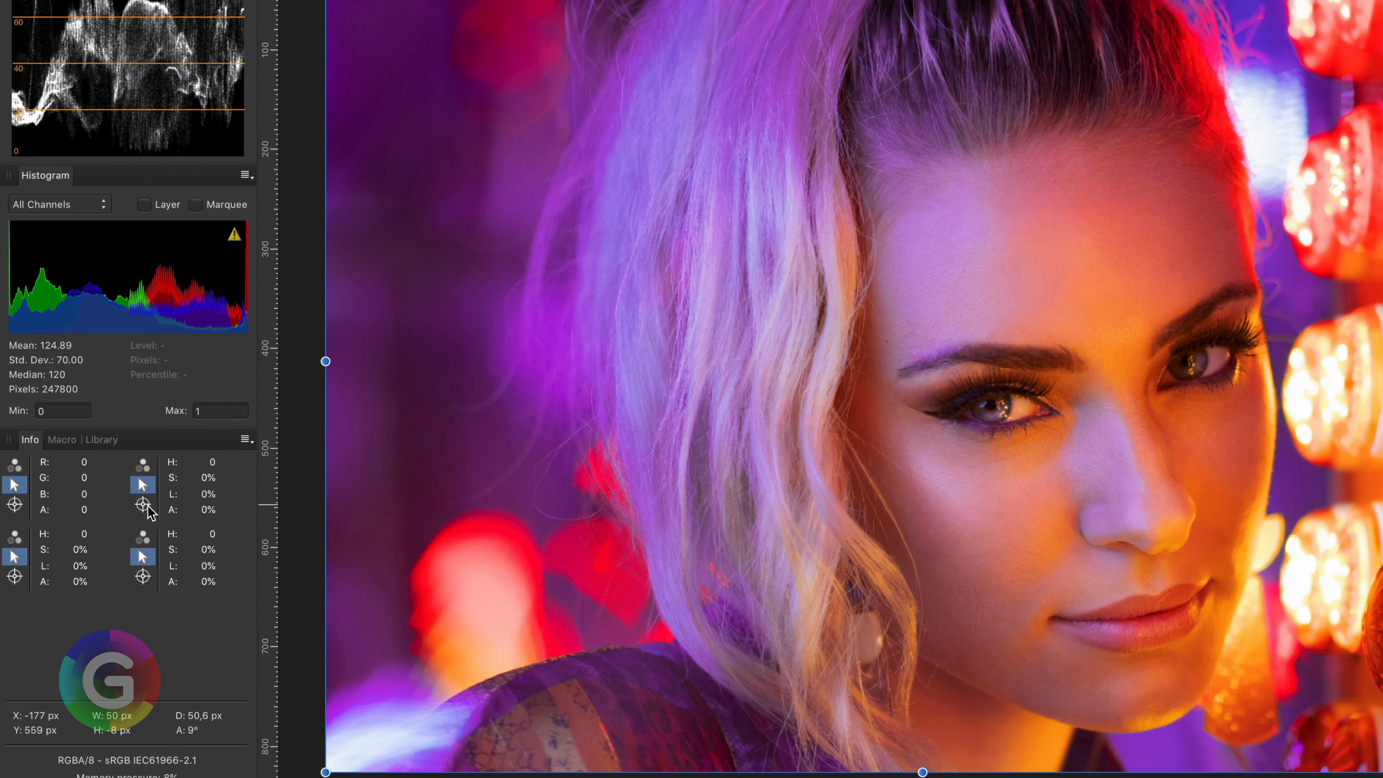
- Place two fixed HSL samplers from the Info panel on the photo, one beside the brow and one by the eye
click(135, 535)
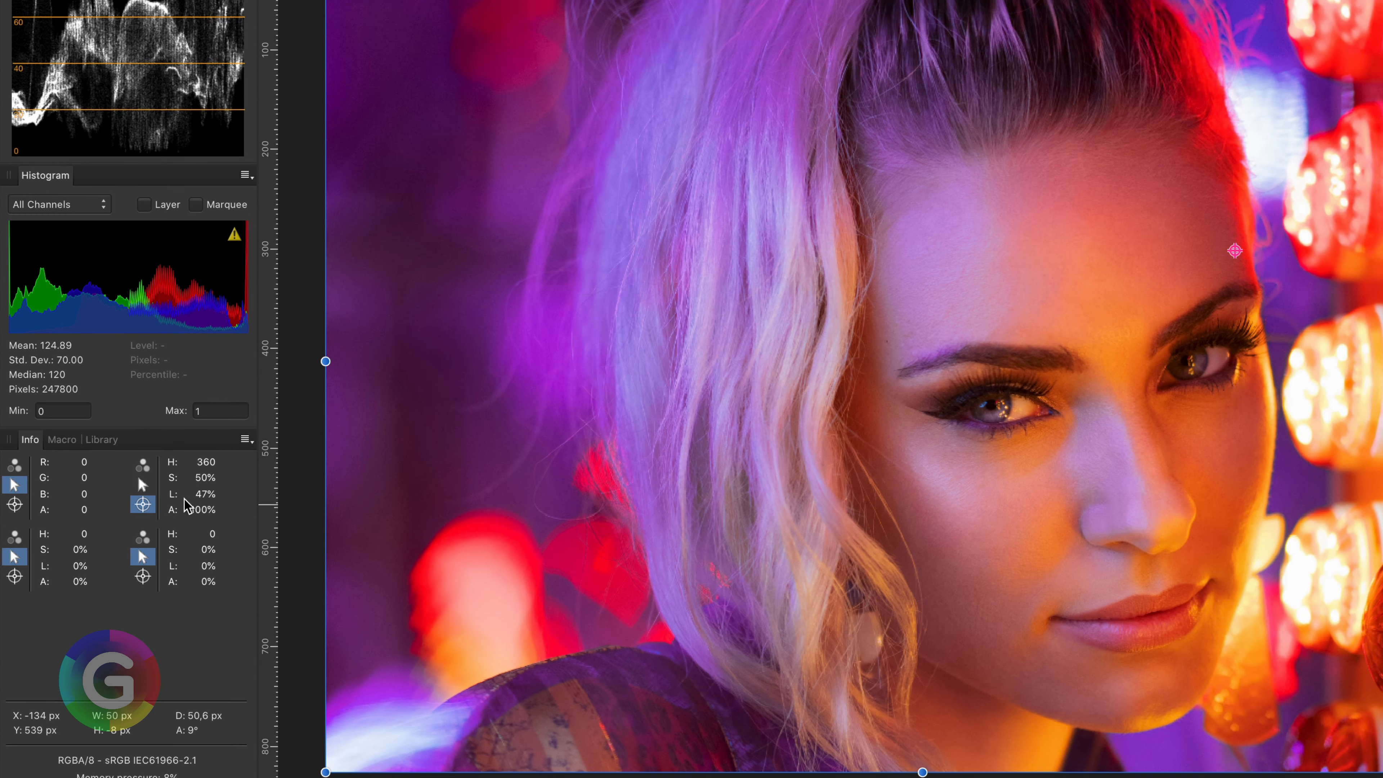
drag(19, 578, 86, 575)
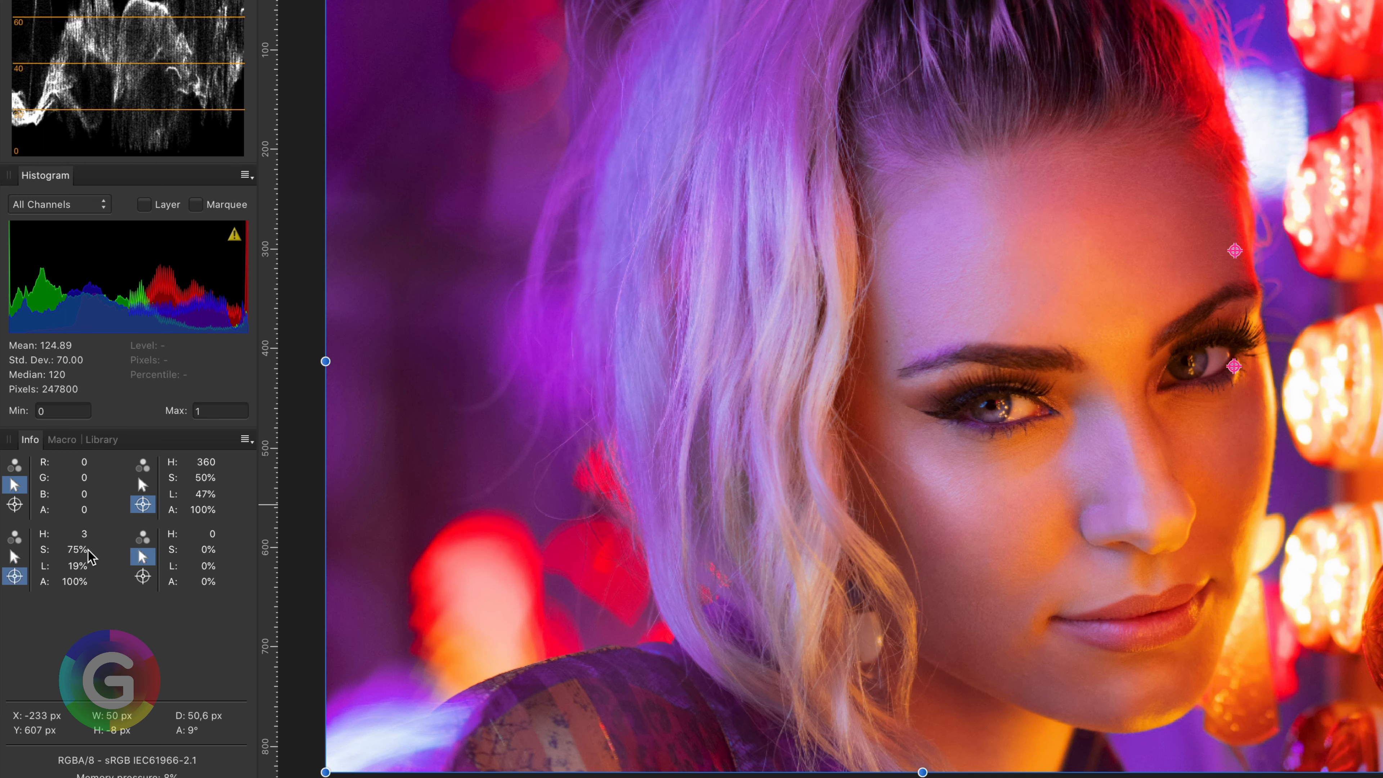
- Fix a third HSL sampler on a bright lamp and compare the sampler readings under the Procedural Texture and Selective Colour maps
click(143, 576)
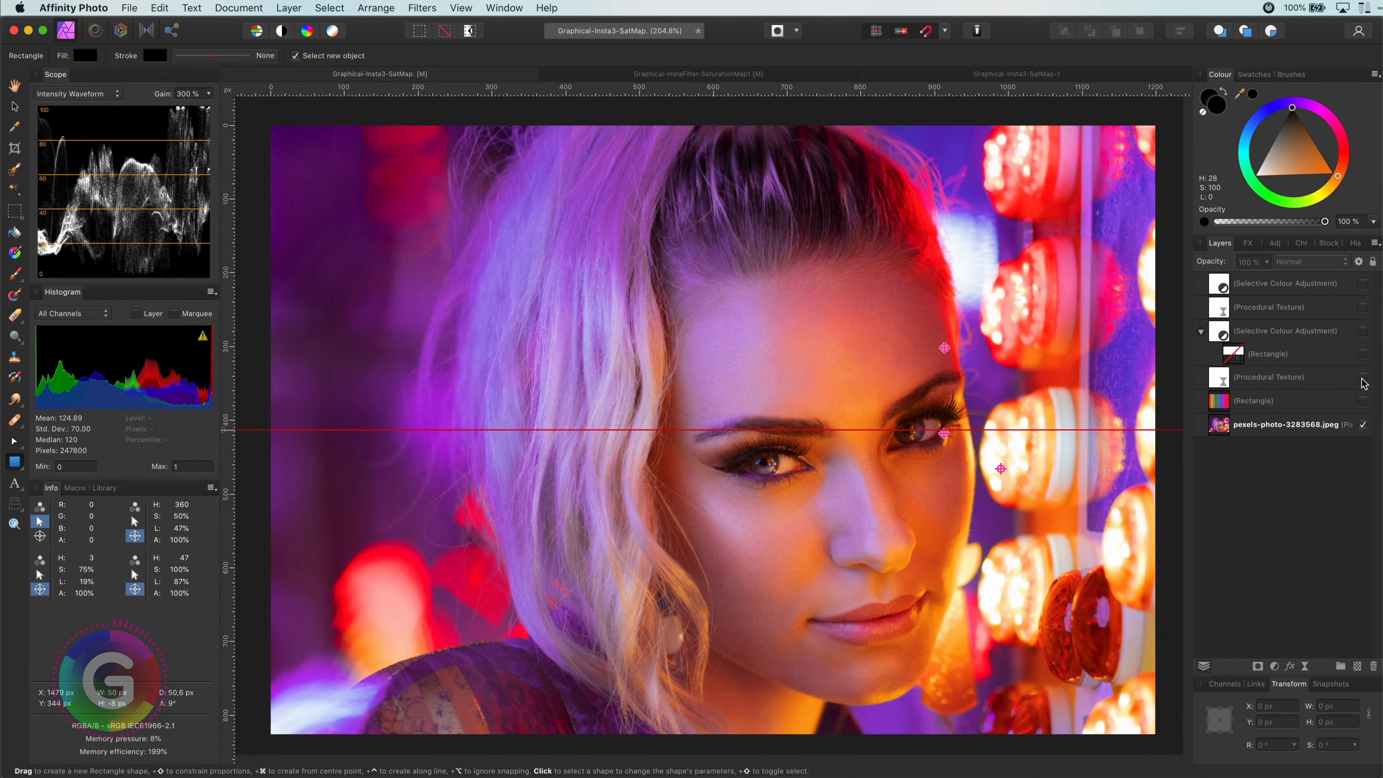
click(1362, 378)
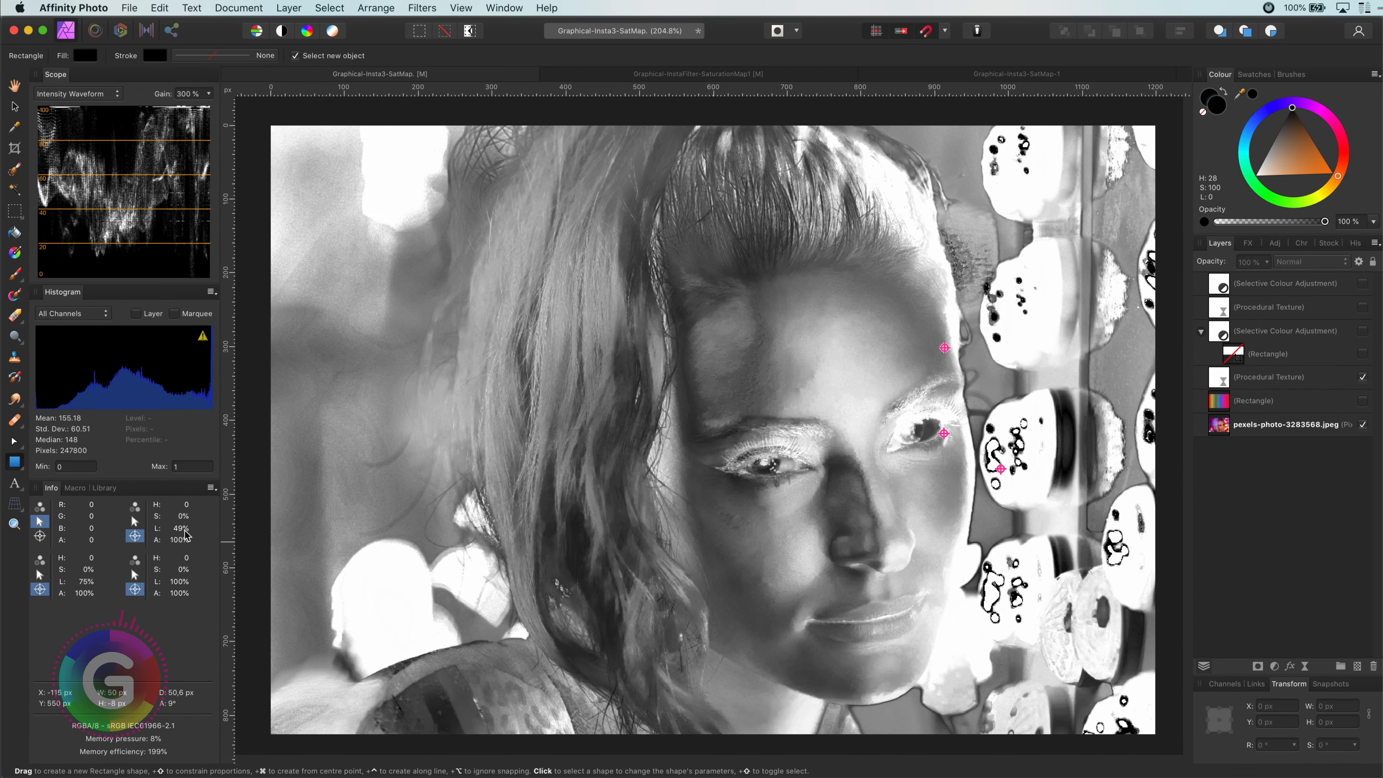
click(1363, 377)
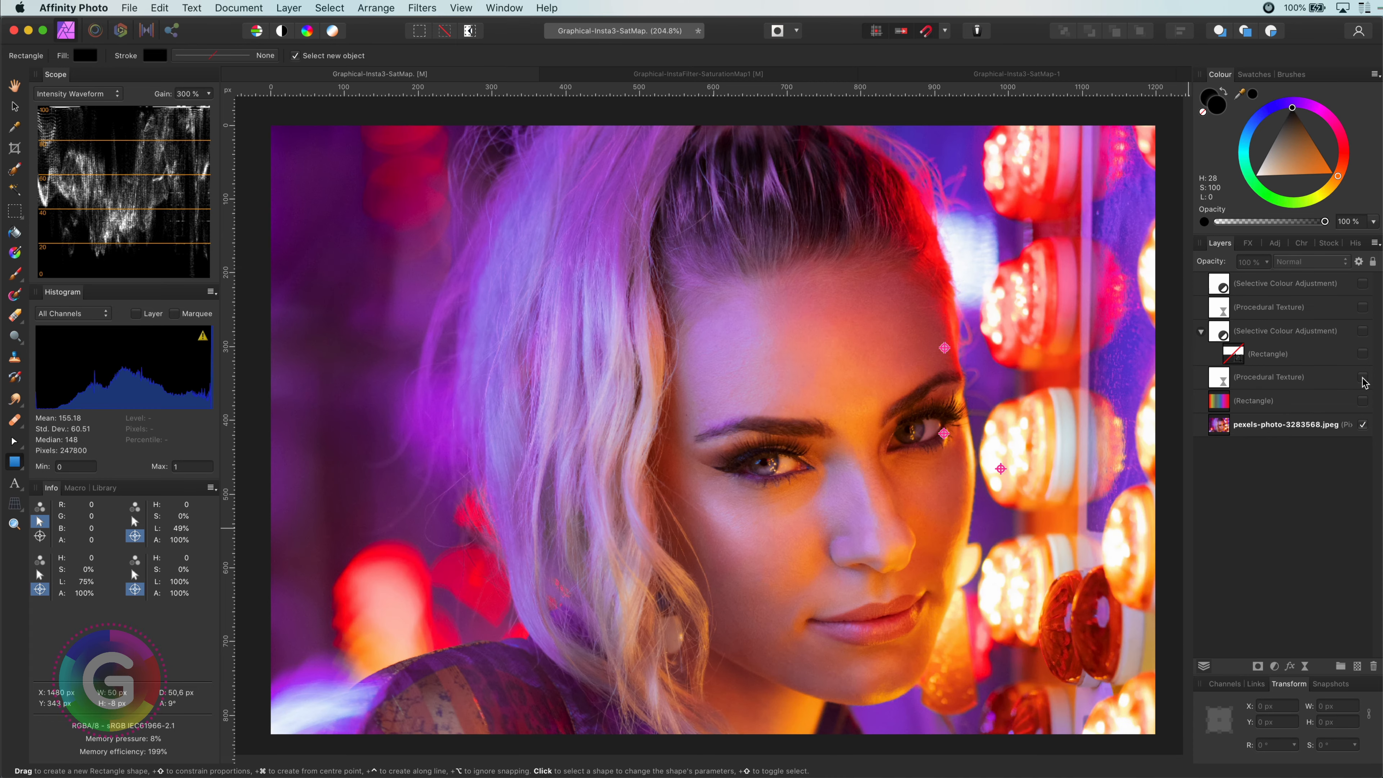
click(1364, 333)
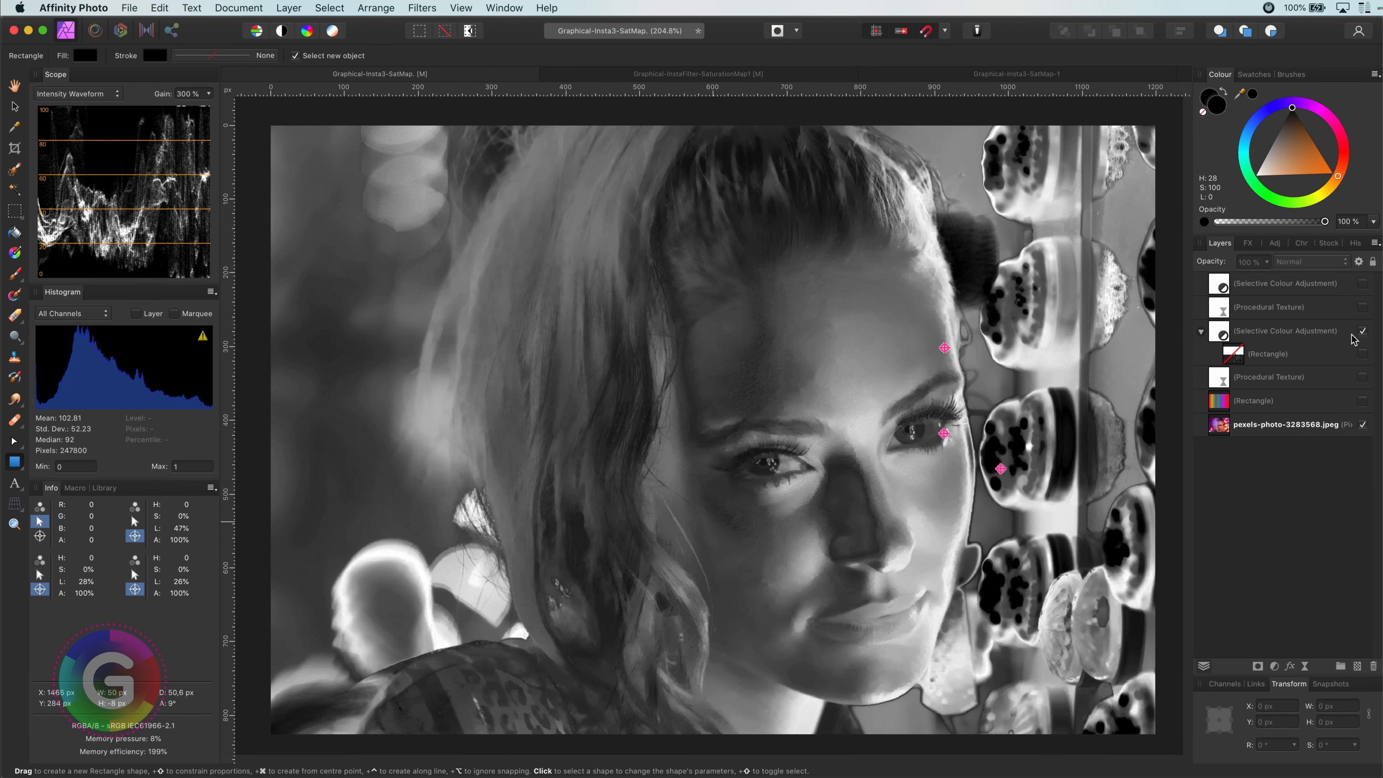
click(1362, 330)
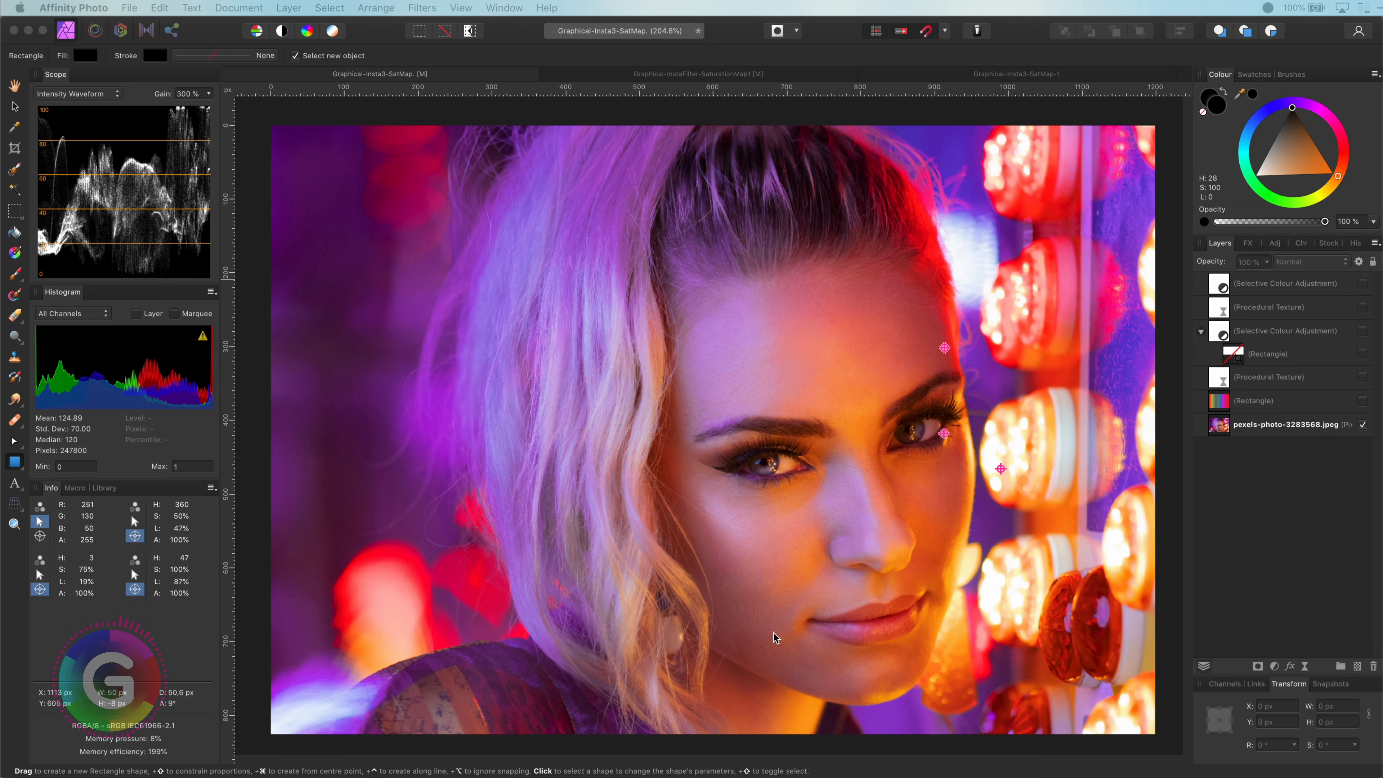
- Release the three fixed samplers so that they follow the cursor again
click(132, 522)
click(134, 522)
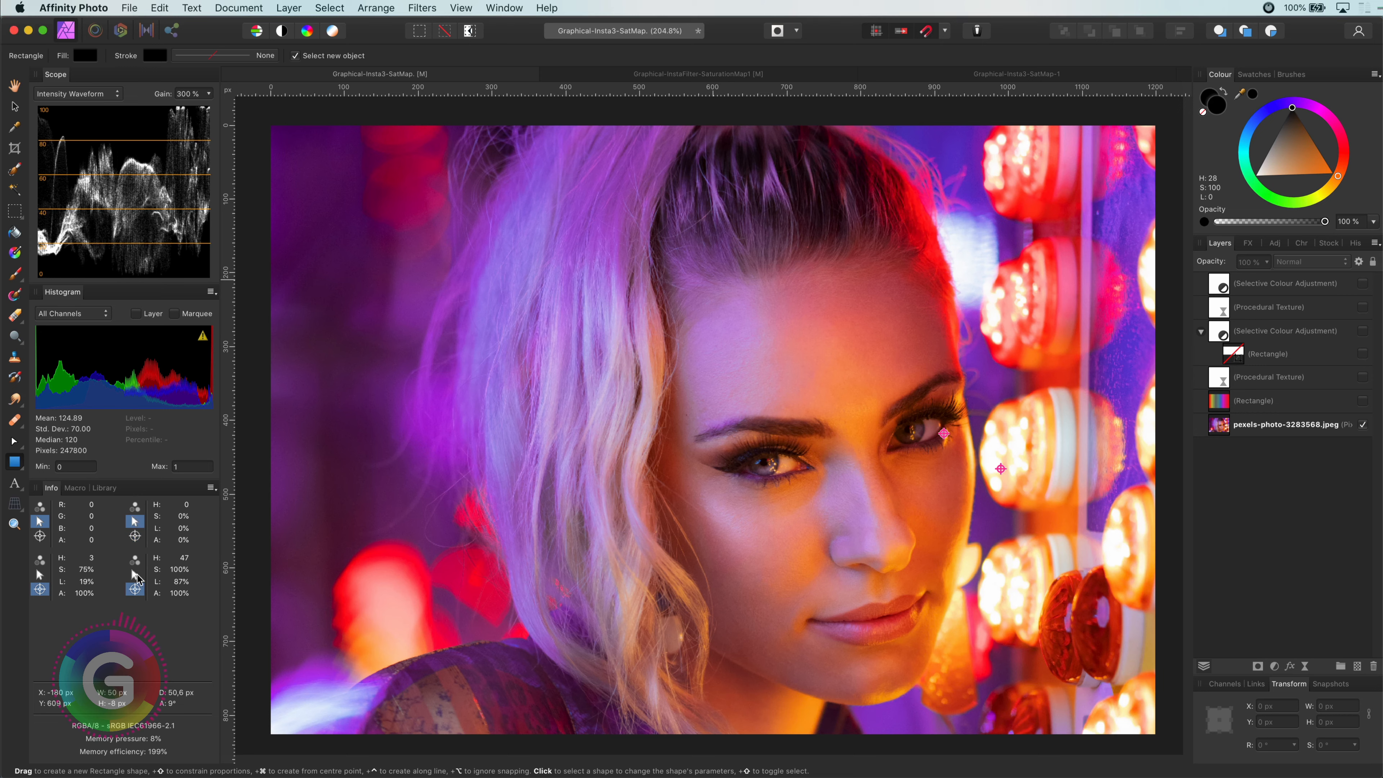
click(135, 575)
click(40, 575)
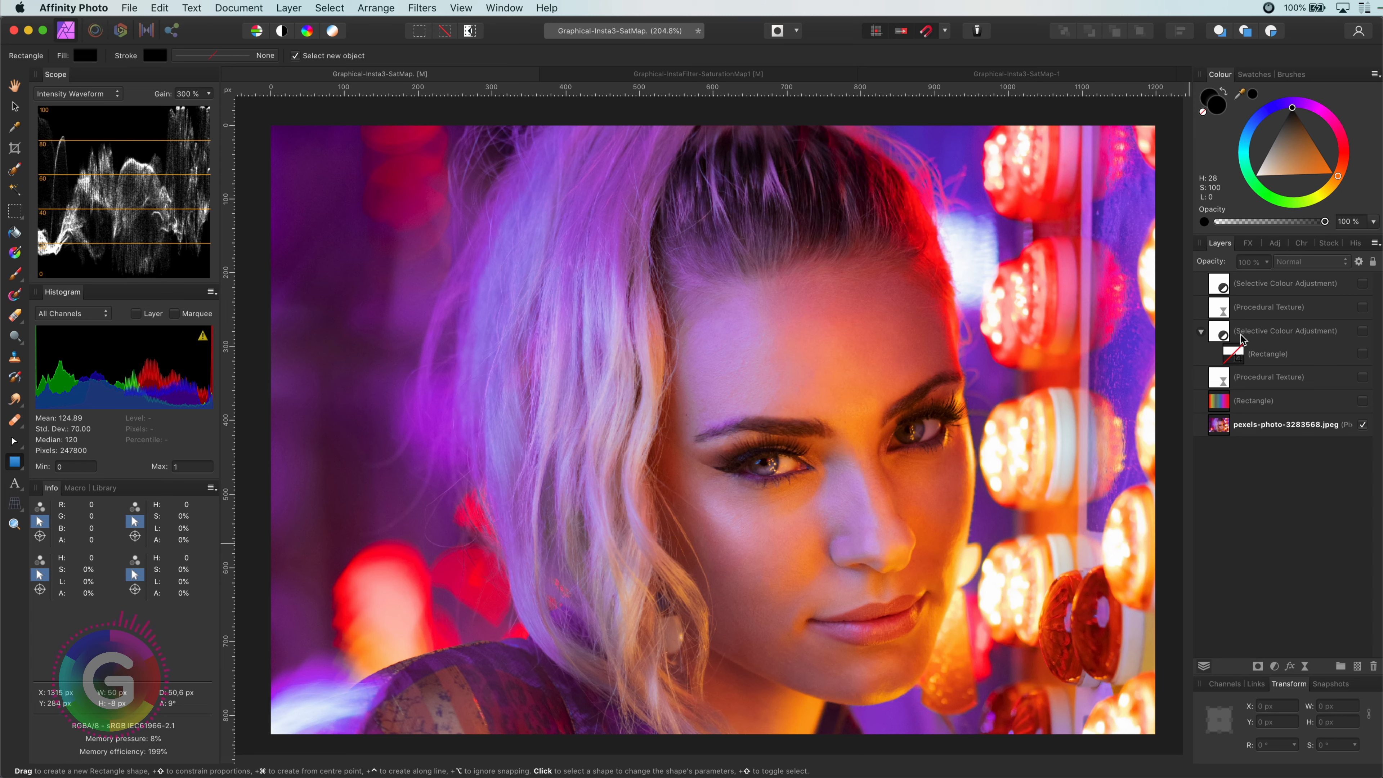
- Show the Procedural Texture map, merge the visible layers into a new pixel layer, and hide the Procedural Texture filter
click(1262, 381)
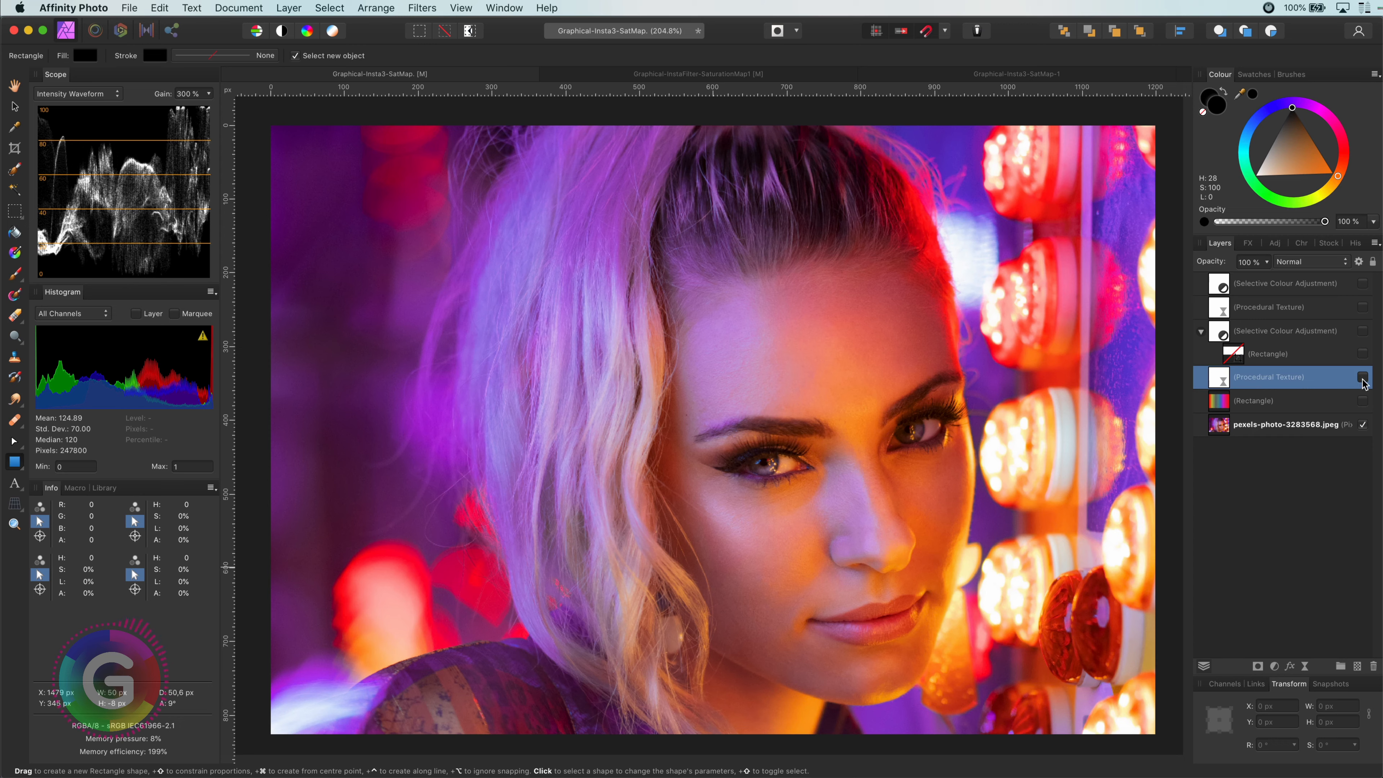
click(1362, 378)
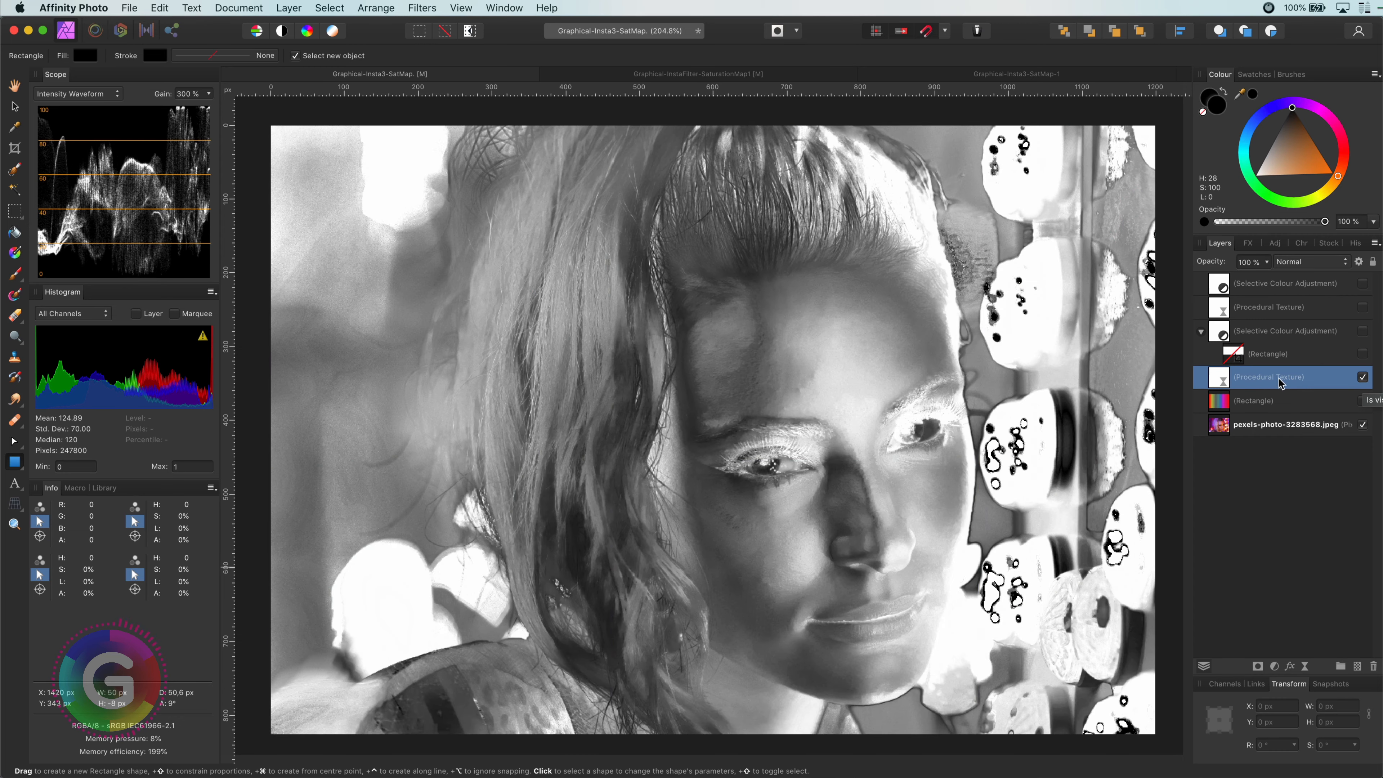
right_click(1225, 380)
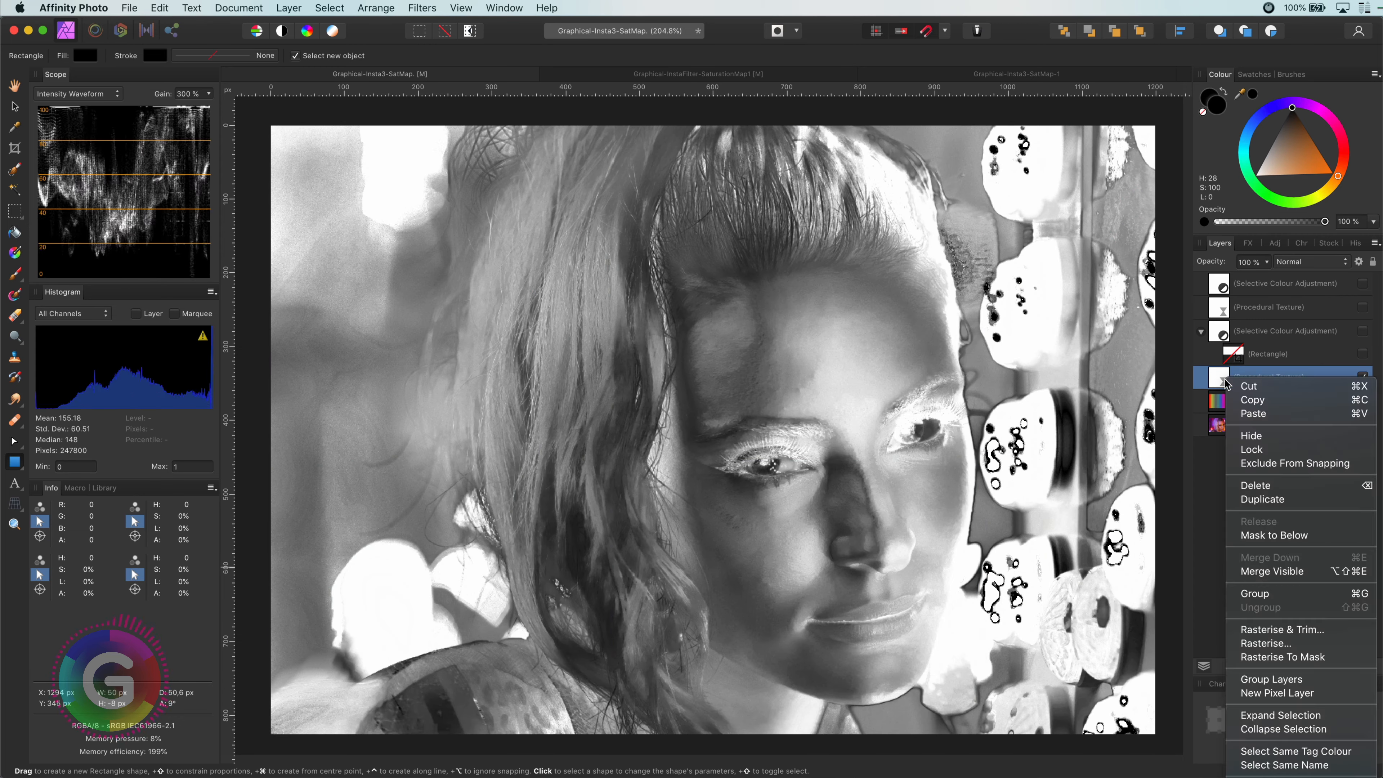
click(1277, 571)
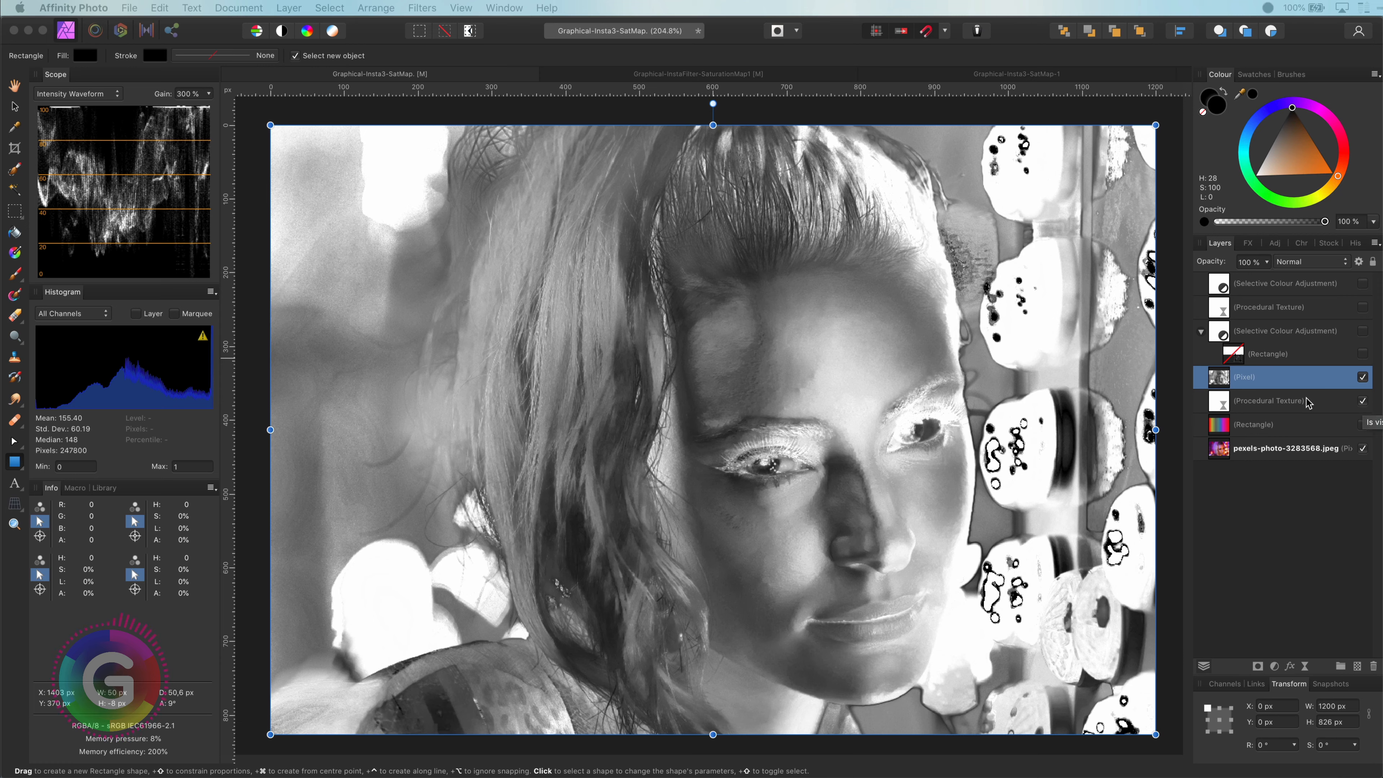
click(1362, 401)
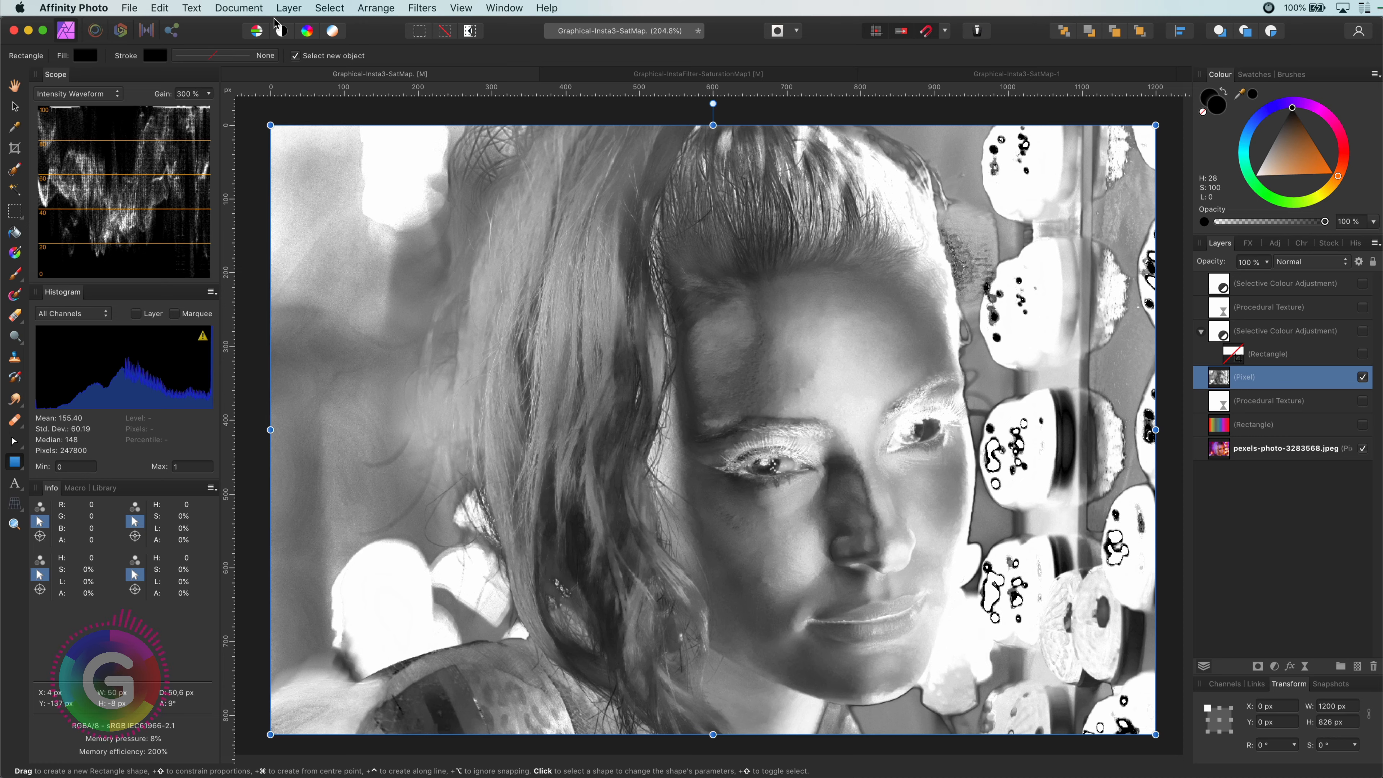
- Add a fill layer in neutral grey with 0 saturation and 50 lightness, placed directly below the merged pixel layer
click(287, 9)
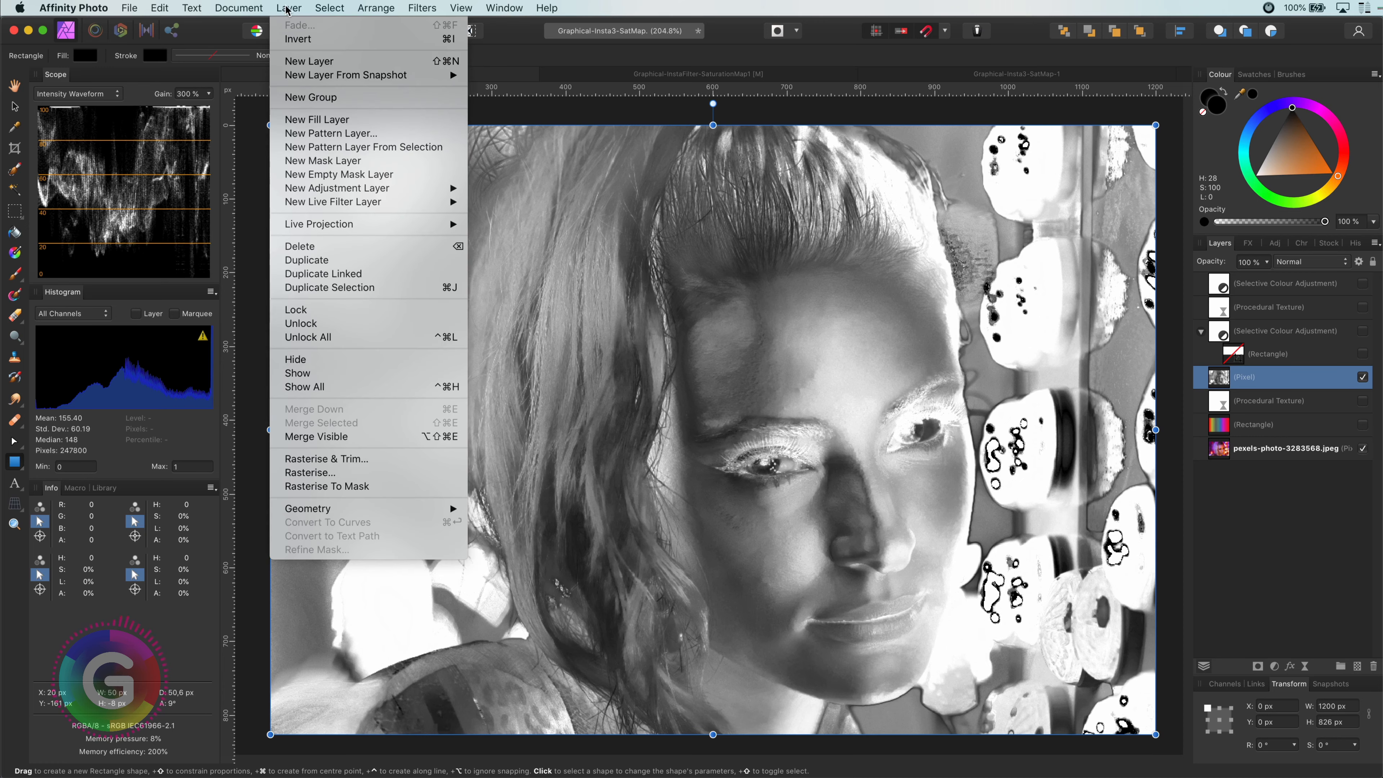
click(311, 119)
mouse_move(1271, 139)
mouse_down()
mouse_move(1276, 122)
mouse_move(1255, 135)
mouse_up()
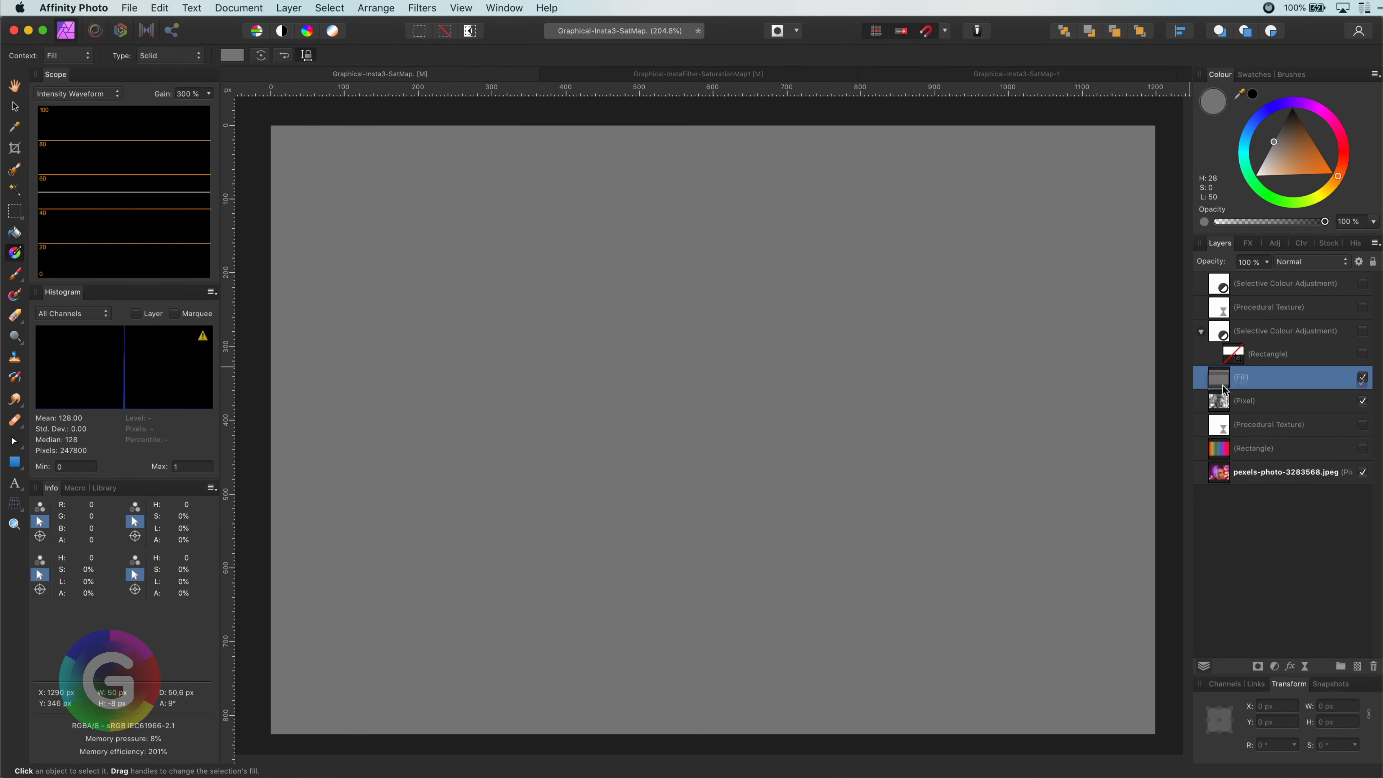
drag(1229, 377, 1226, 412)
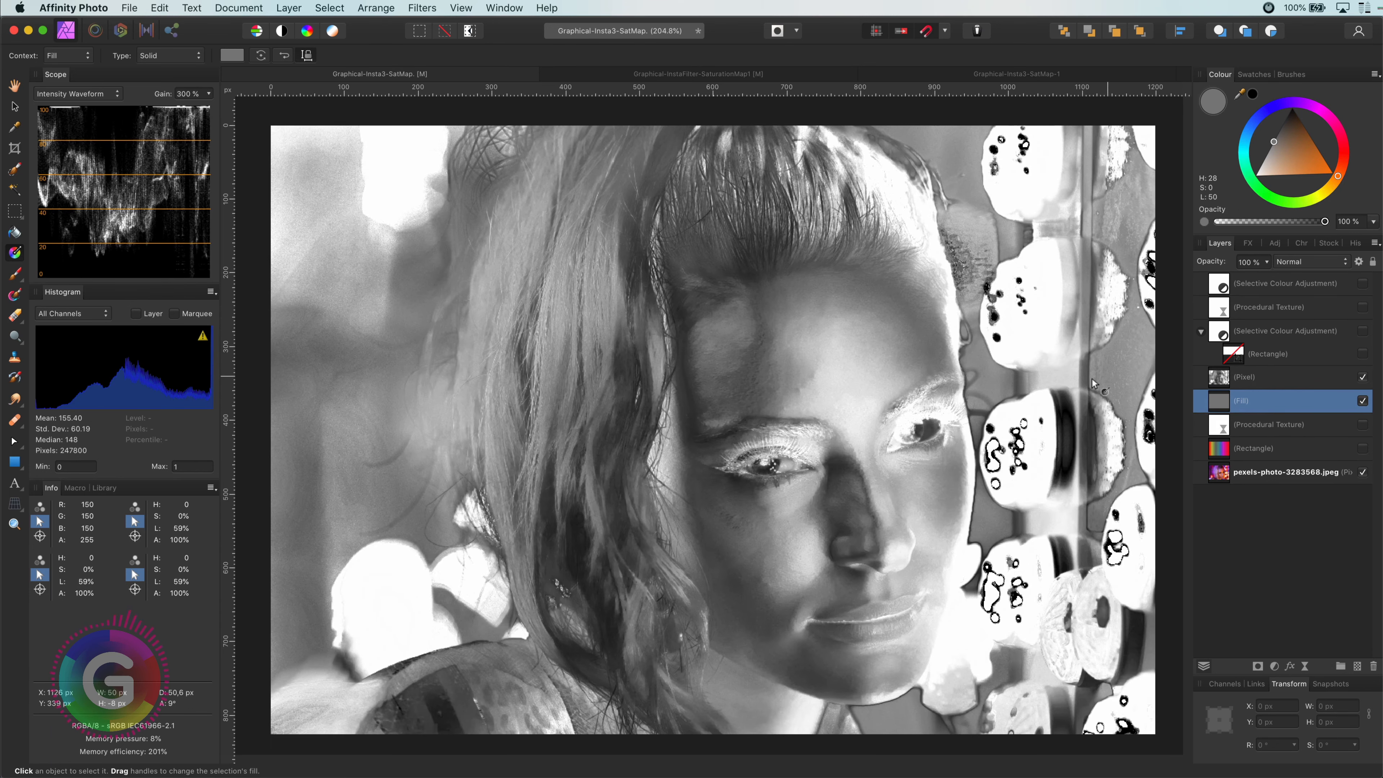
- Rename the merged pixel layer as "Saturation map"
double_click(1236, 377)
text(Saturation map)
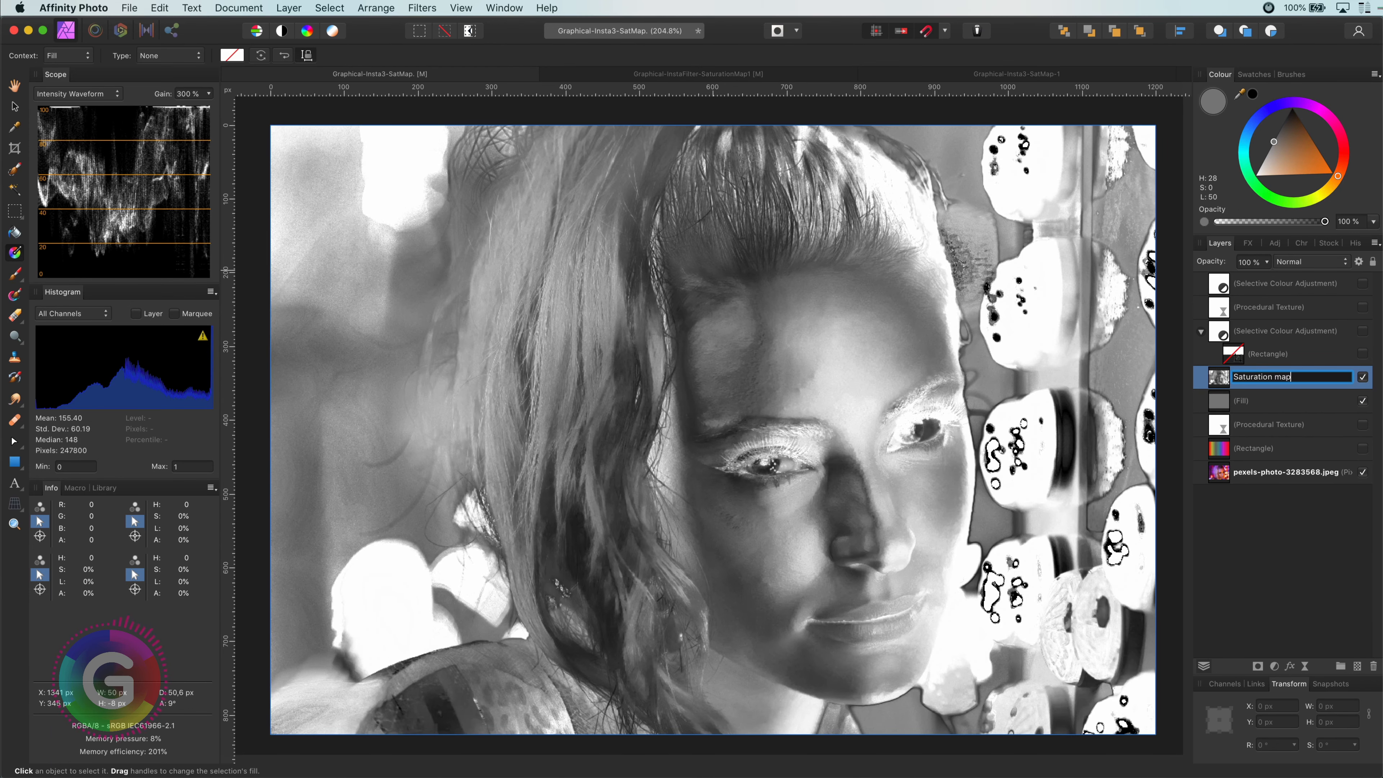
key(Return)
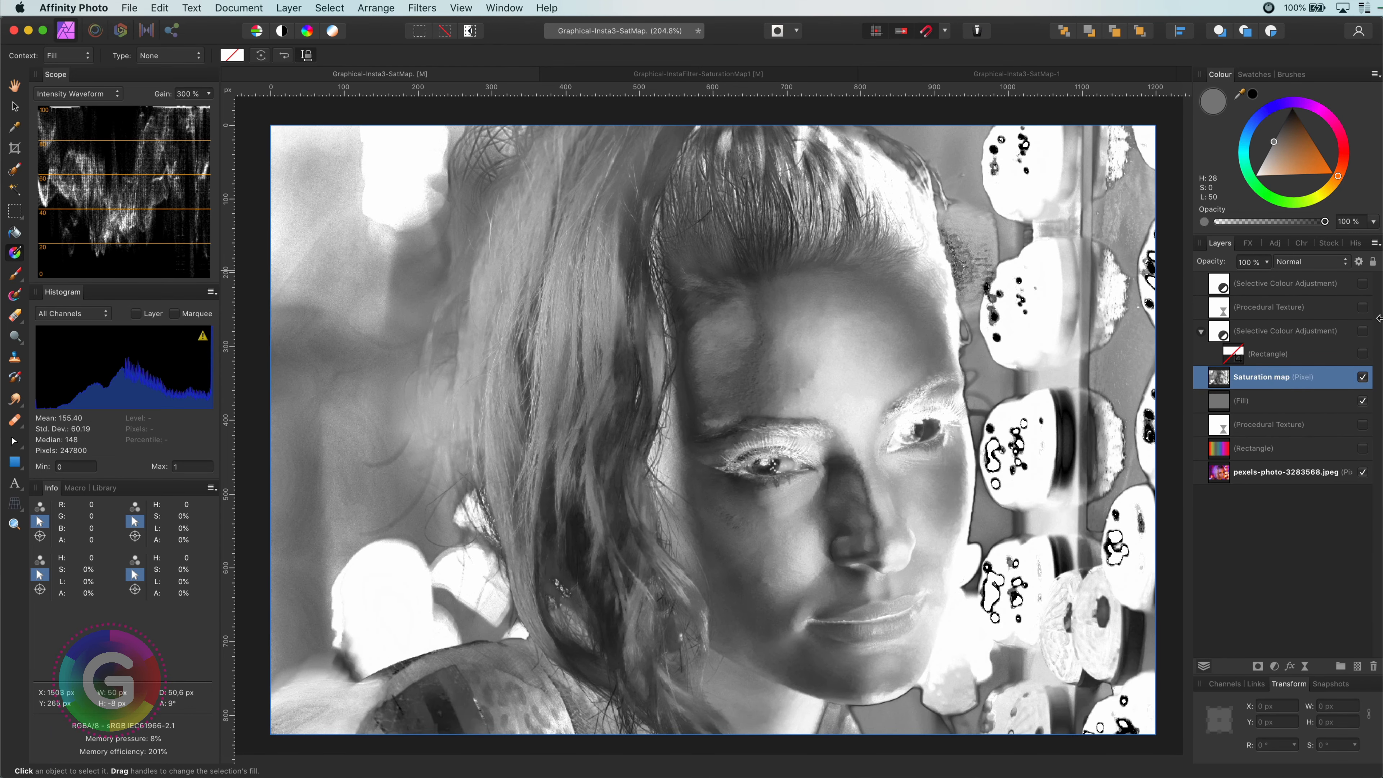
- Give the Saturation map layer a linear source blend range falling from full opacity at the dark end to 0% at the bright end
click(1359, 262)
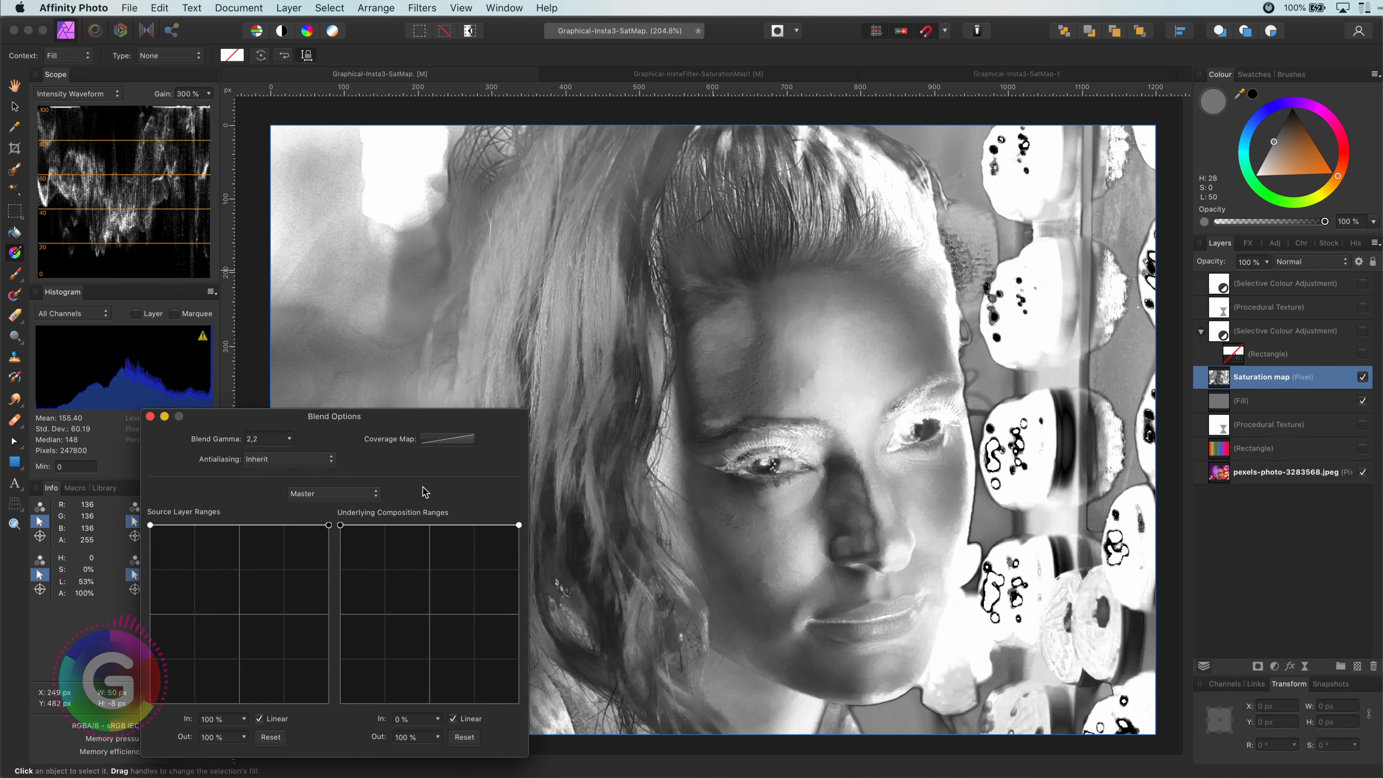
drag(329, 526, 329, 703)
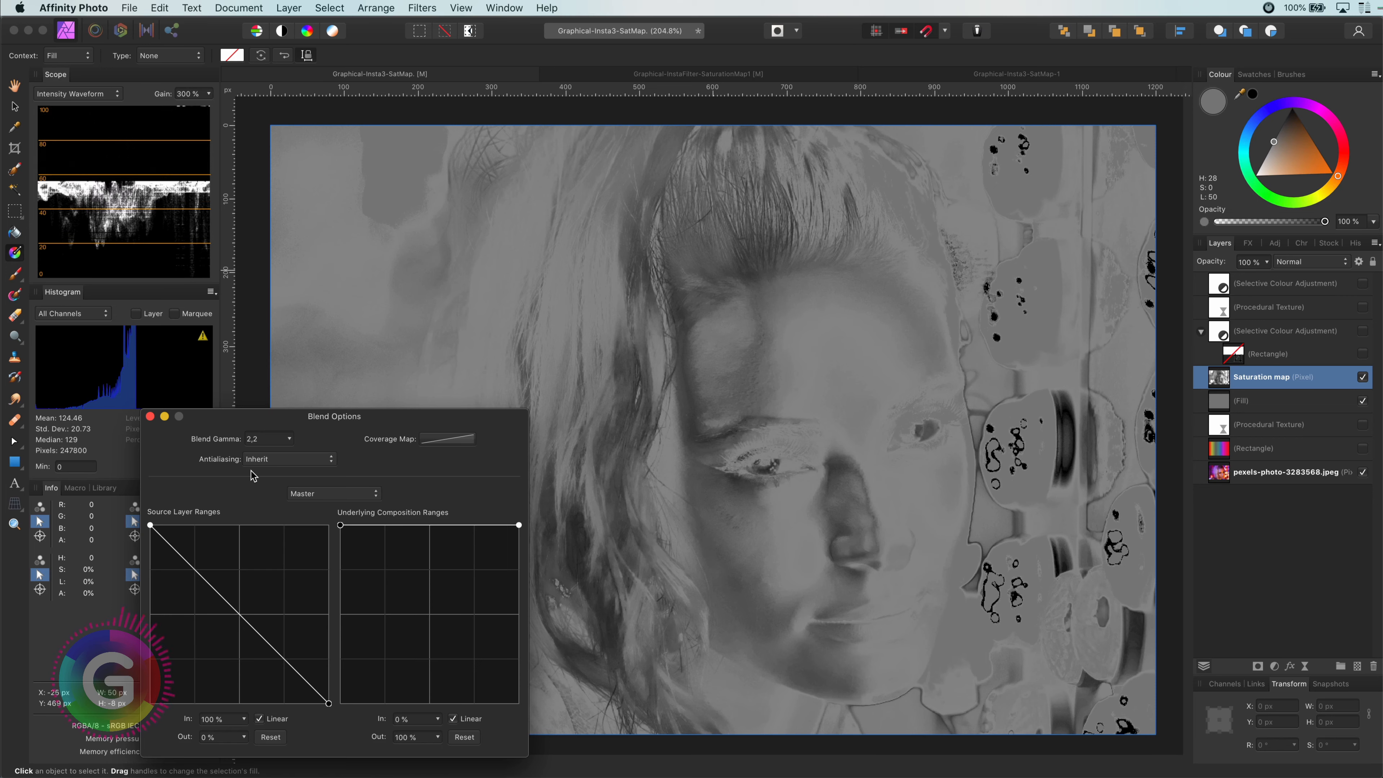
click(150, 416)
- Group the Saturation map and grey fill layers and set the group's blend mode to Vivid Light
shift+click(1232, 402)
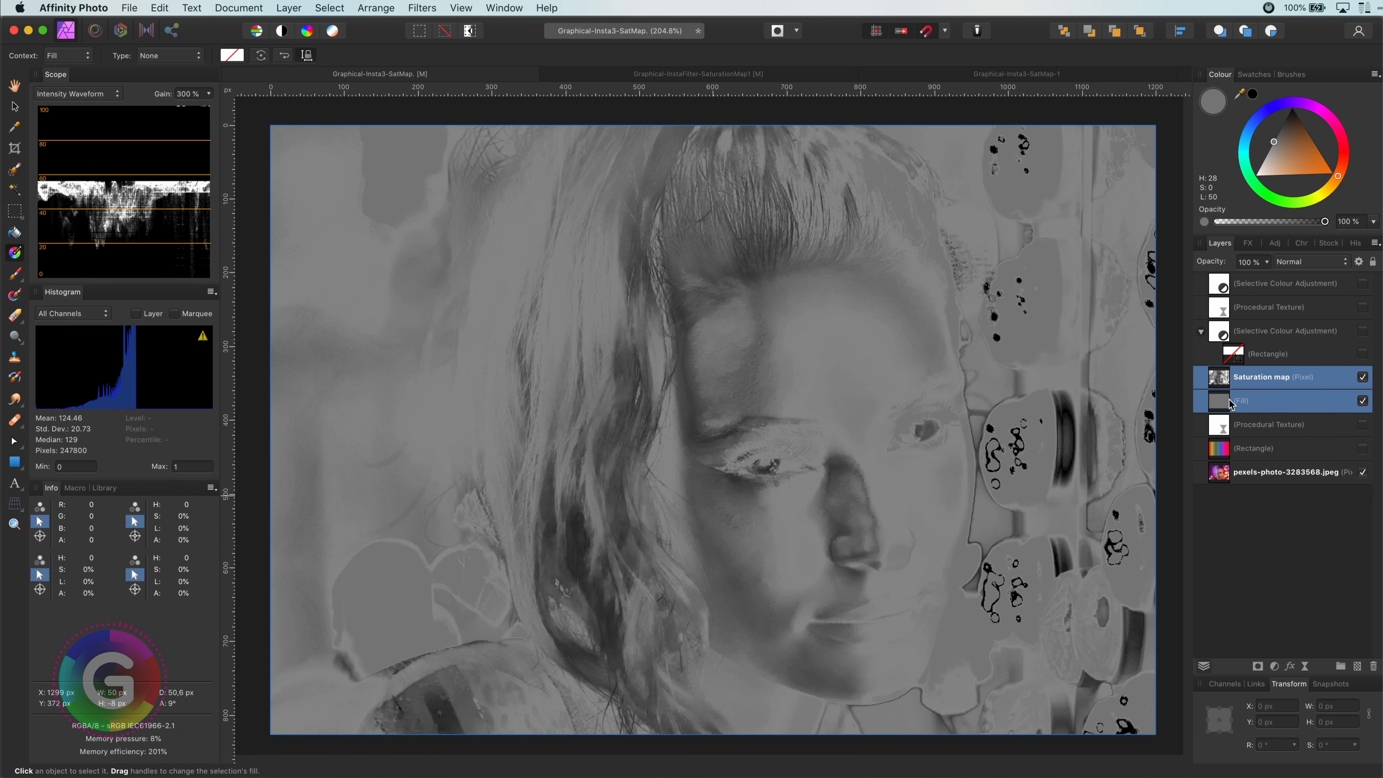
key(super+g)
click(1299, 263)
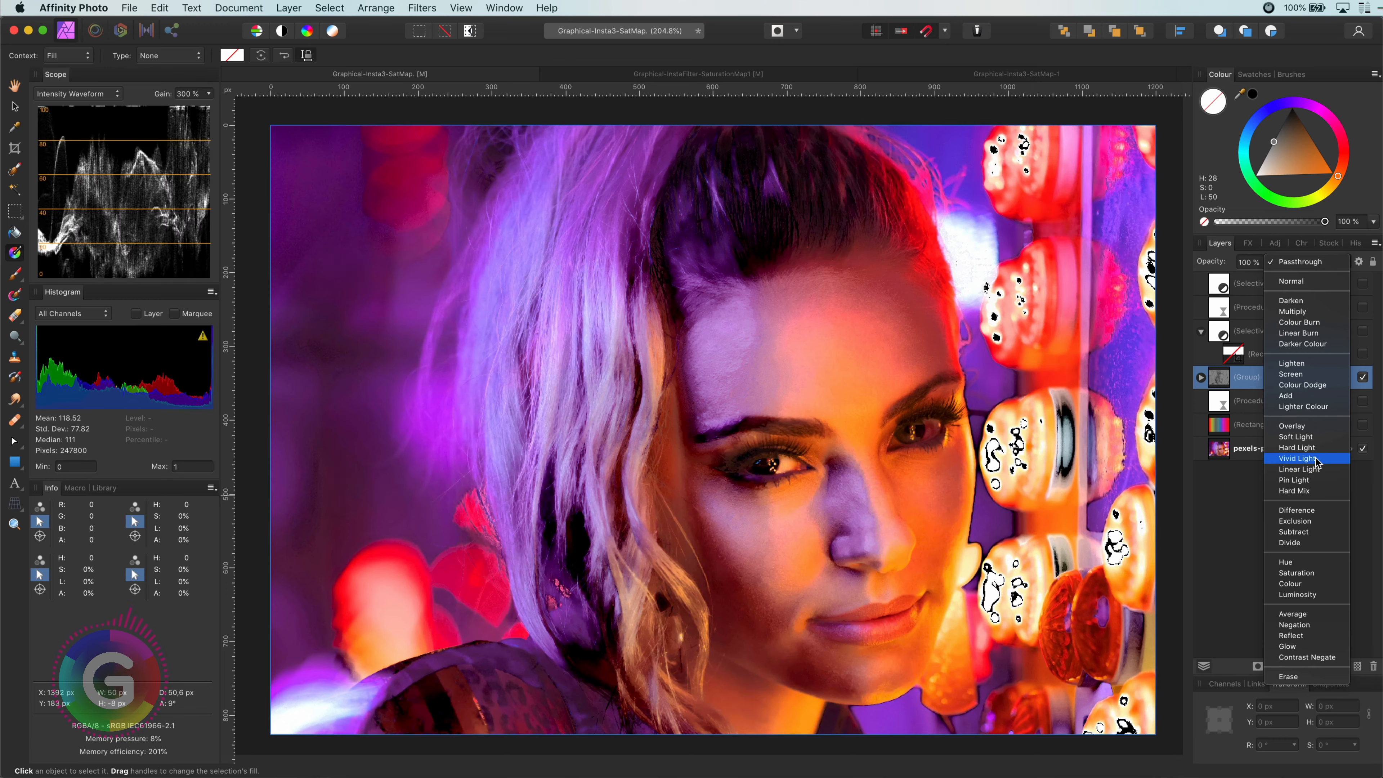
click(1316, 460)
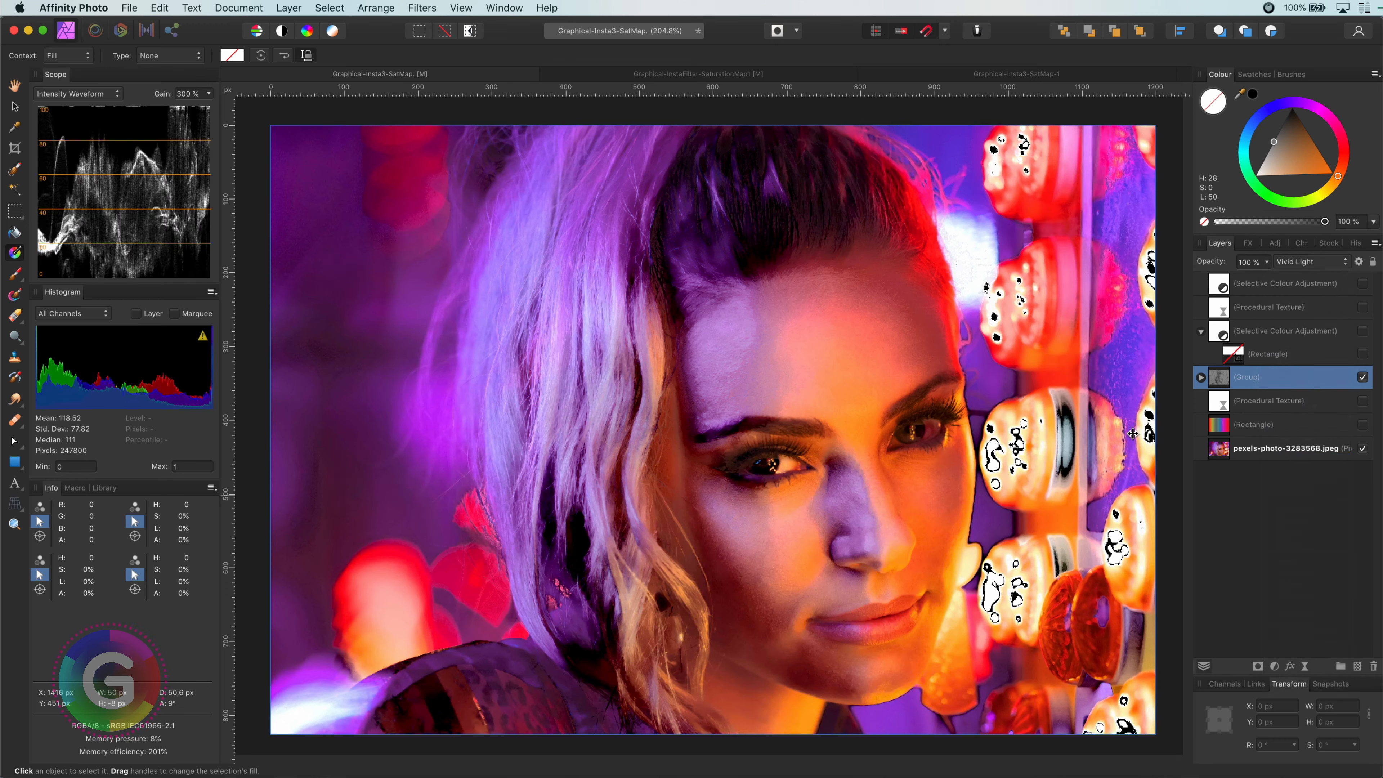
- Lower the opacity of the Saturation map layer inside the group to 13%
click(1200, 377)
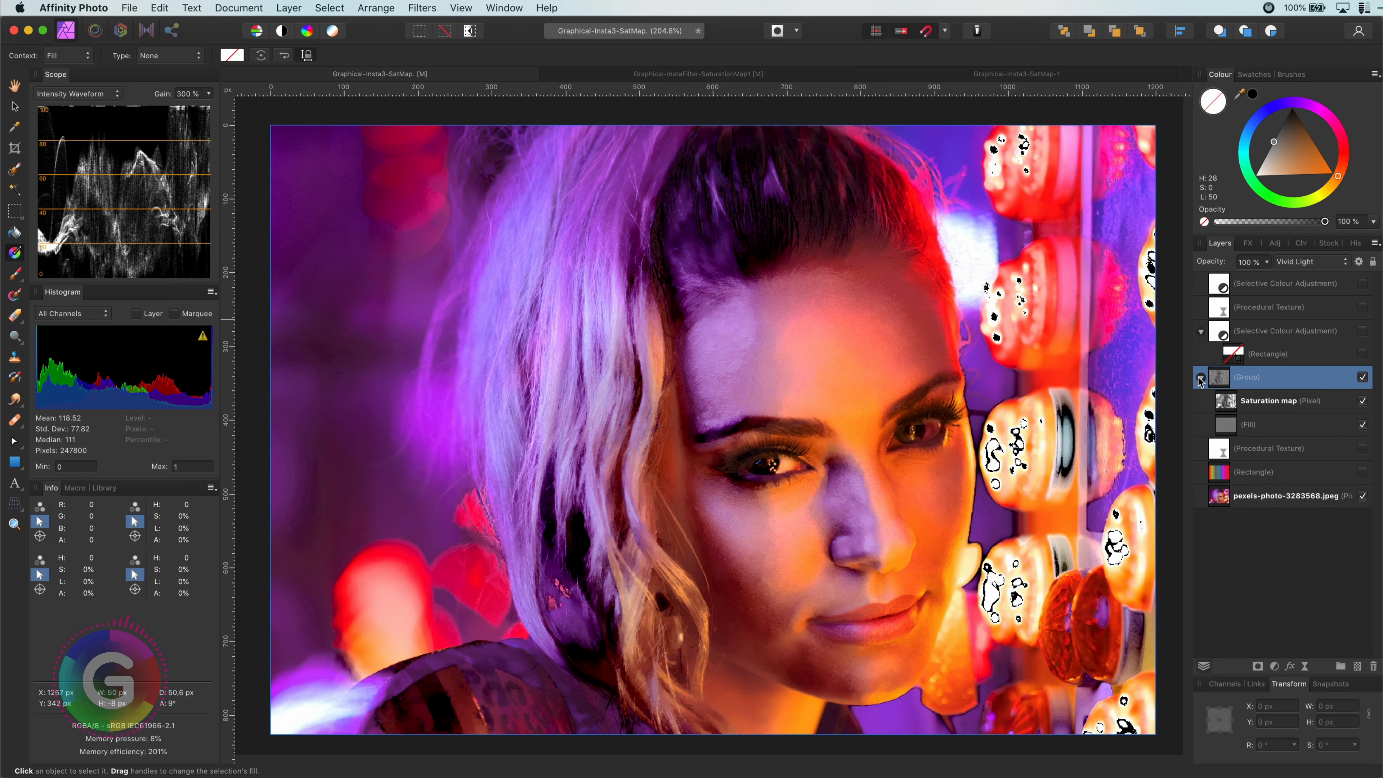
click(1231, 401)
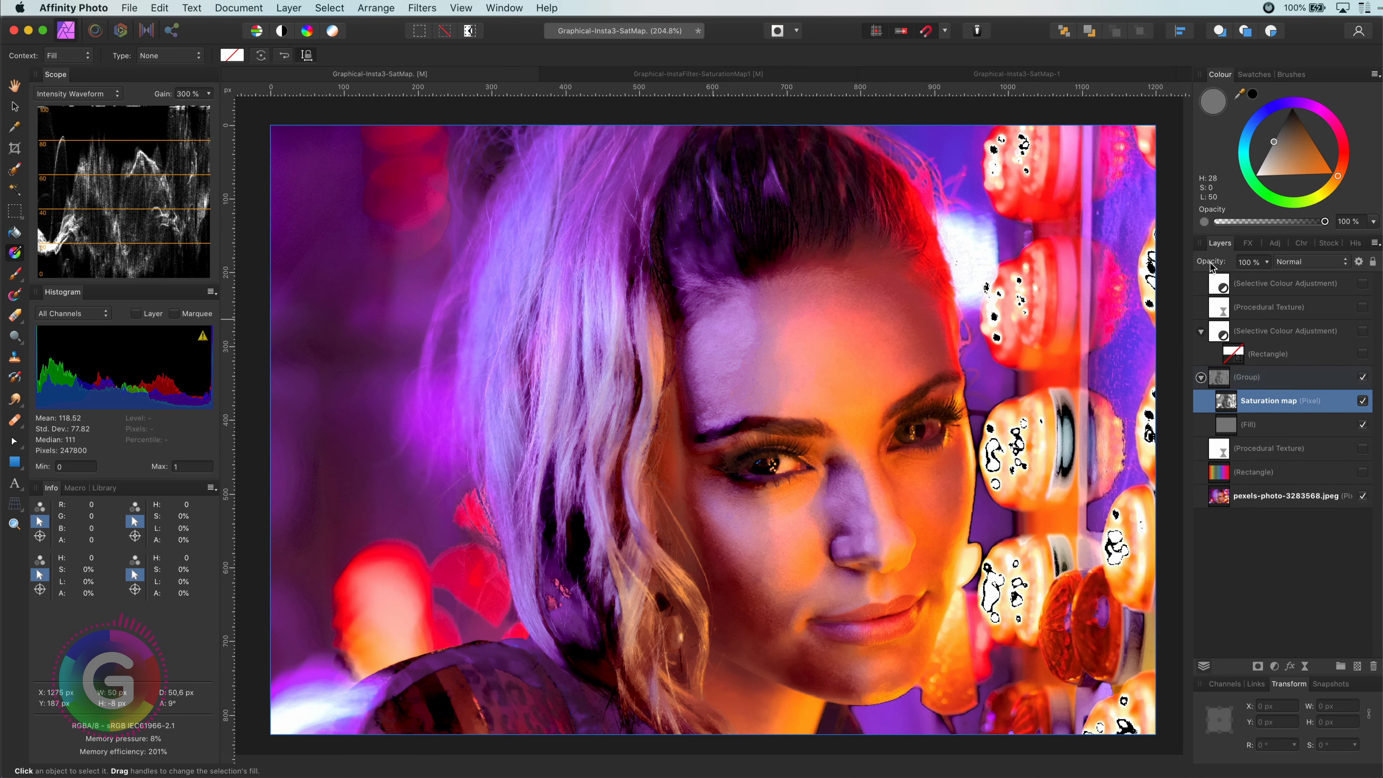
drag(1211, 264, 1148, 265)
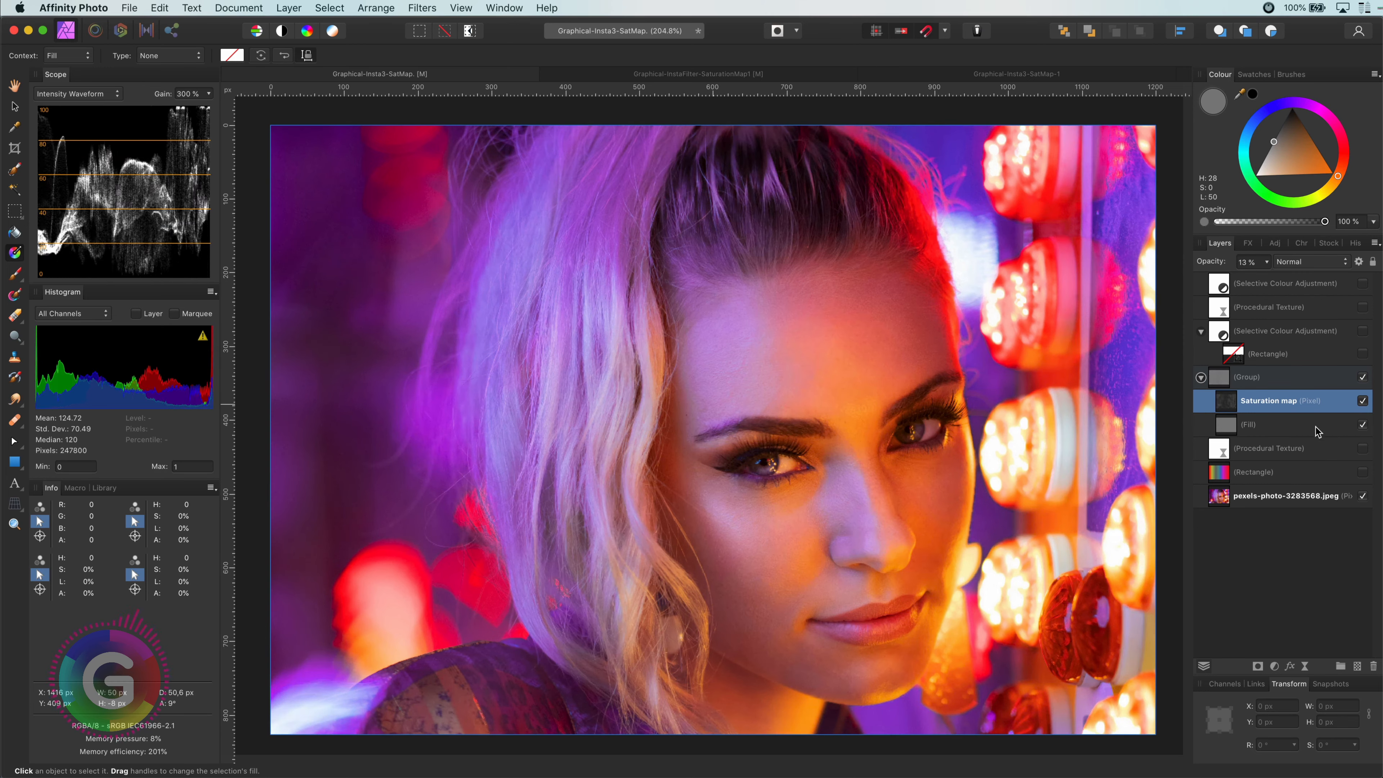
- Add a mask to the Vivid Light group and ready the Paint Brush with black for painting on it
click(1276, 376)
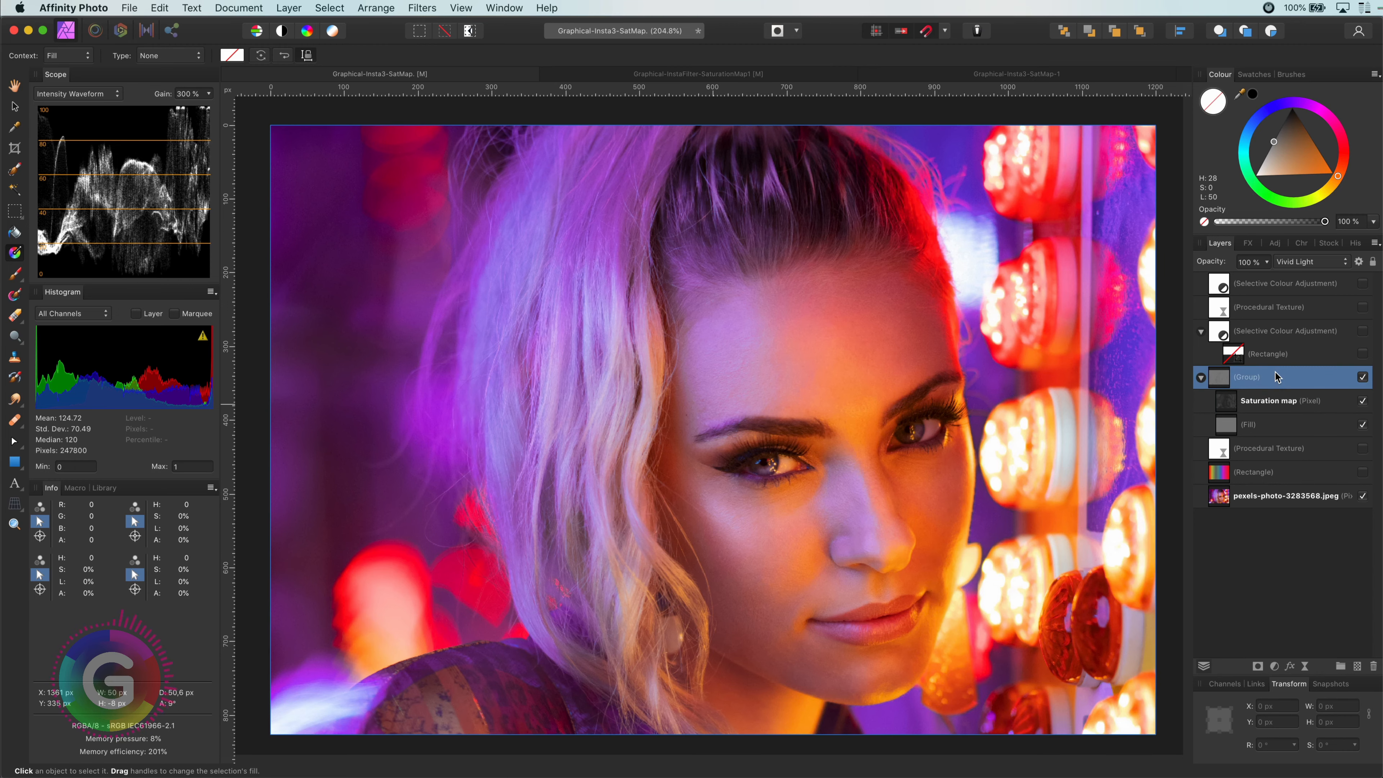
key(v)
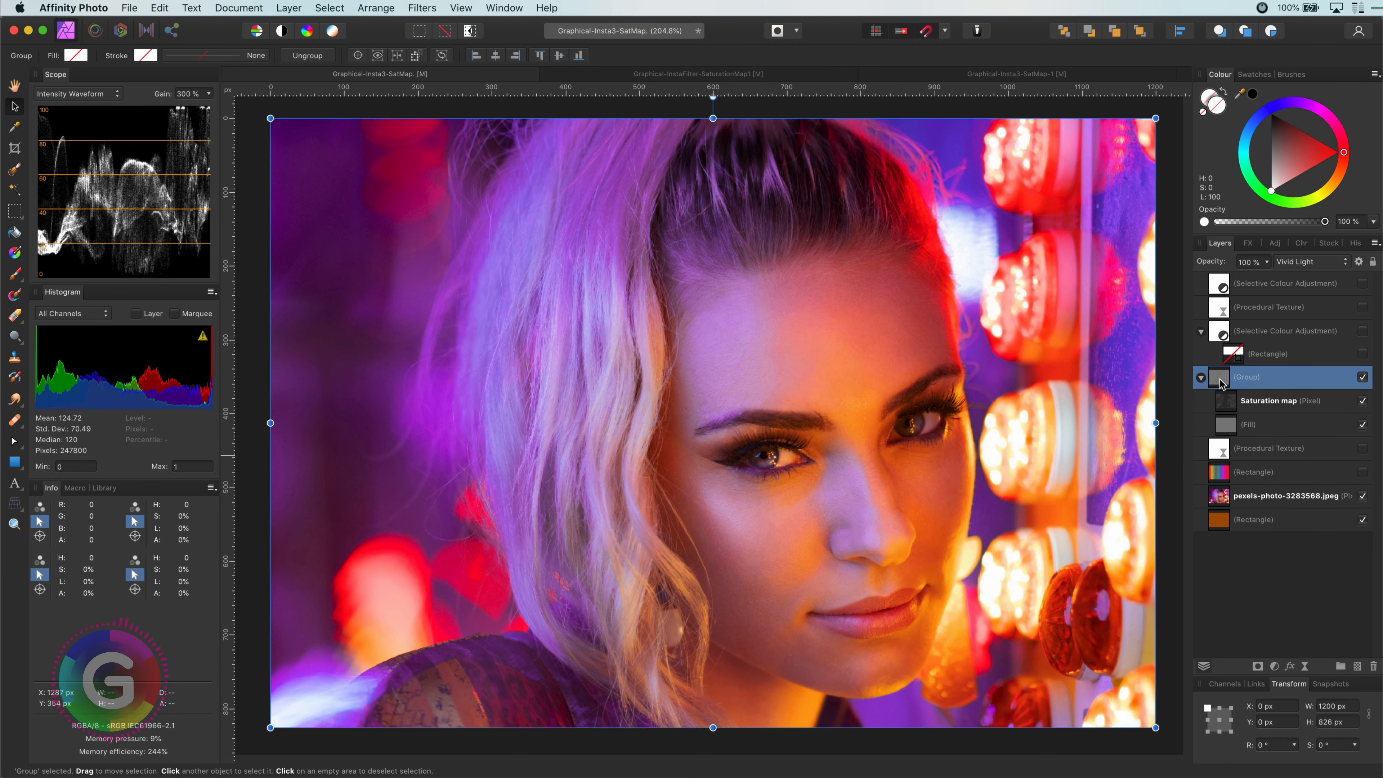
click(1258, 666)
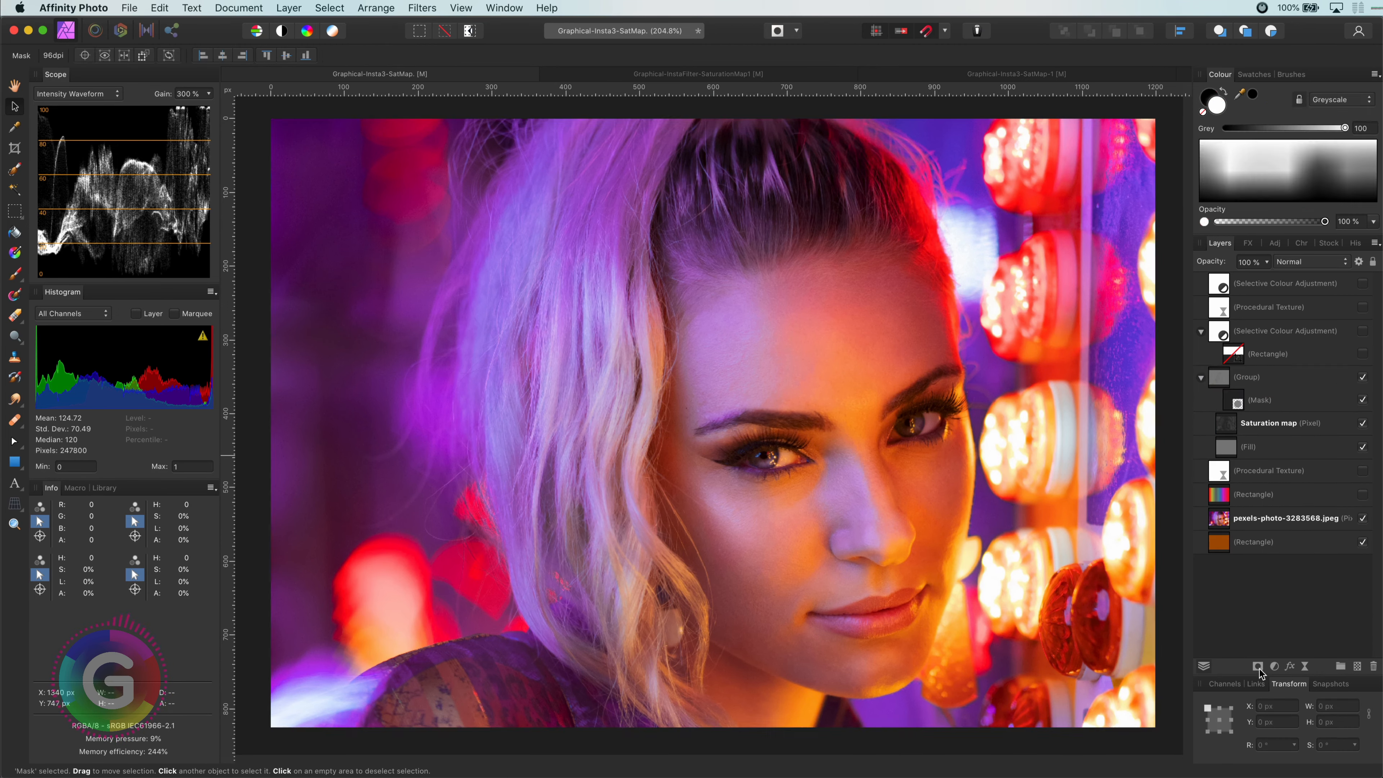
key(b)
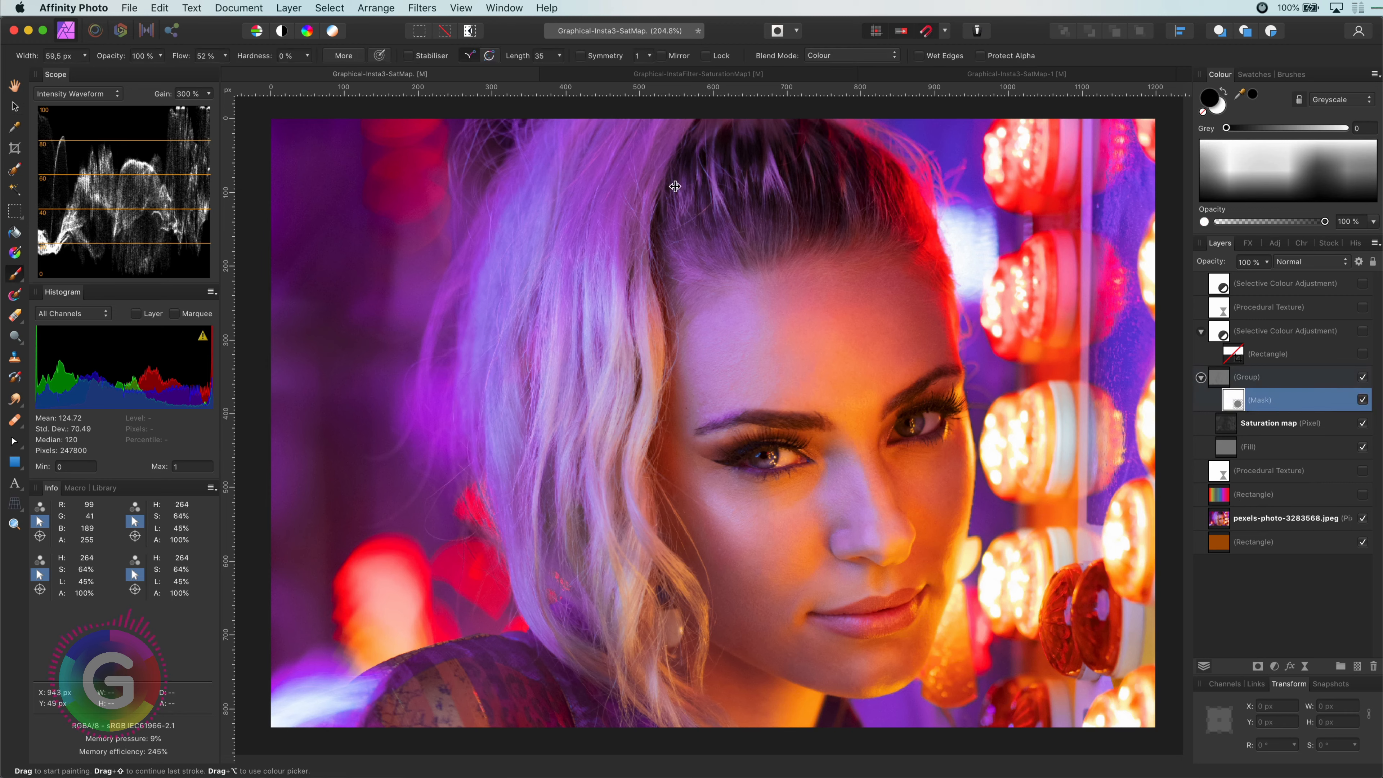
key(x)
- Hide the Vivid Light group and move a duplicate of its Saturation map layer out above the group
click(1360, 399)
click(1361, 398)
click(1232, 431)
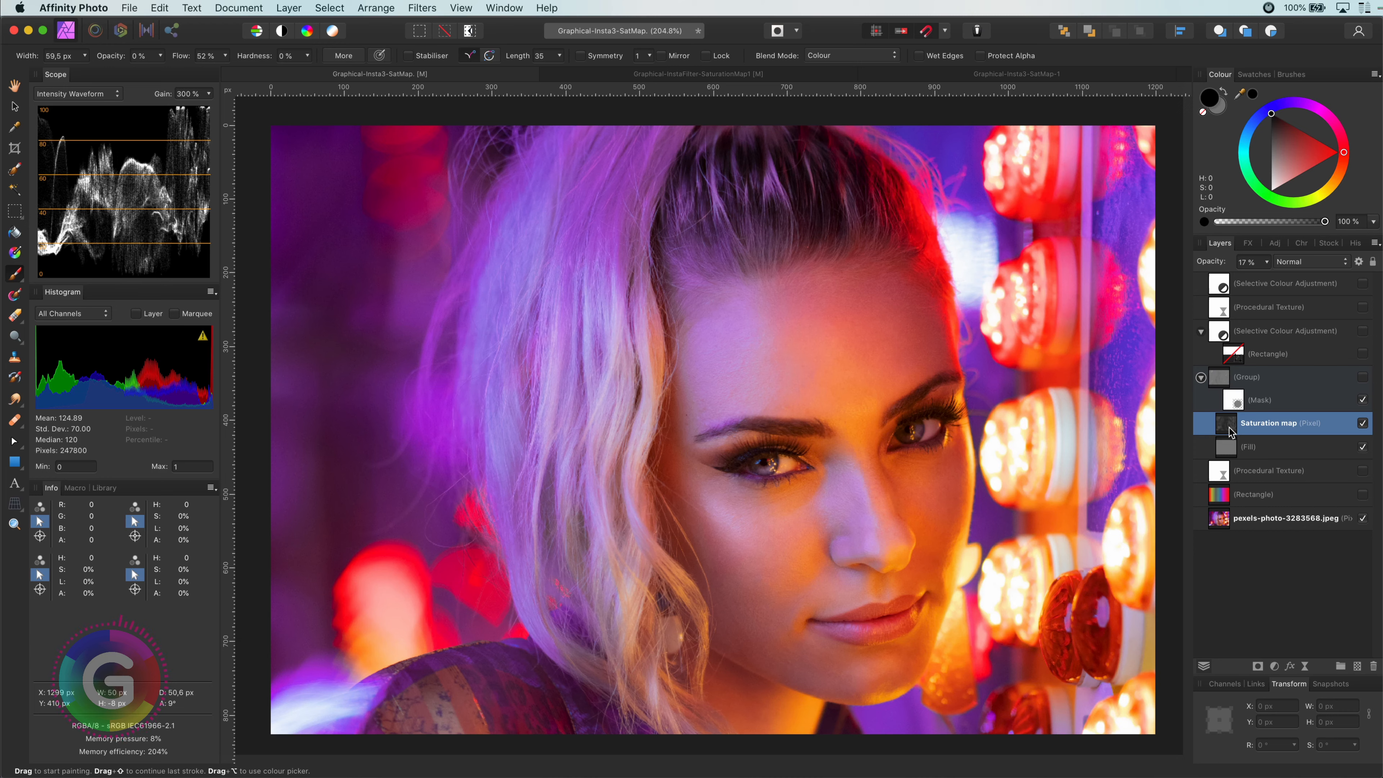
key(super+j)
drag(1231, 430, 1246, 381)
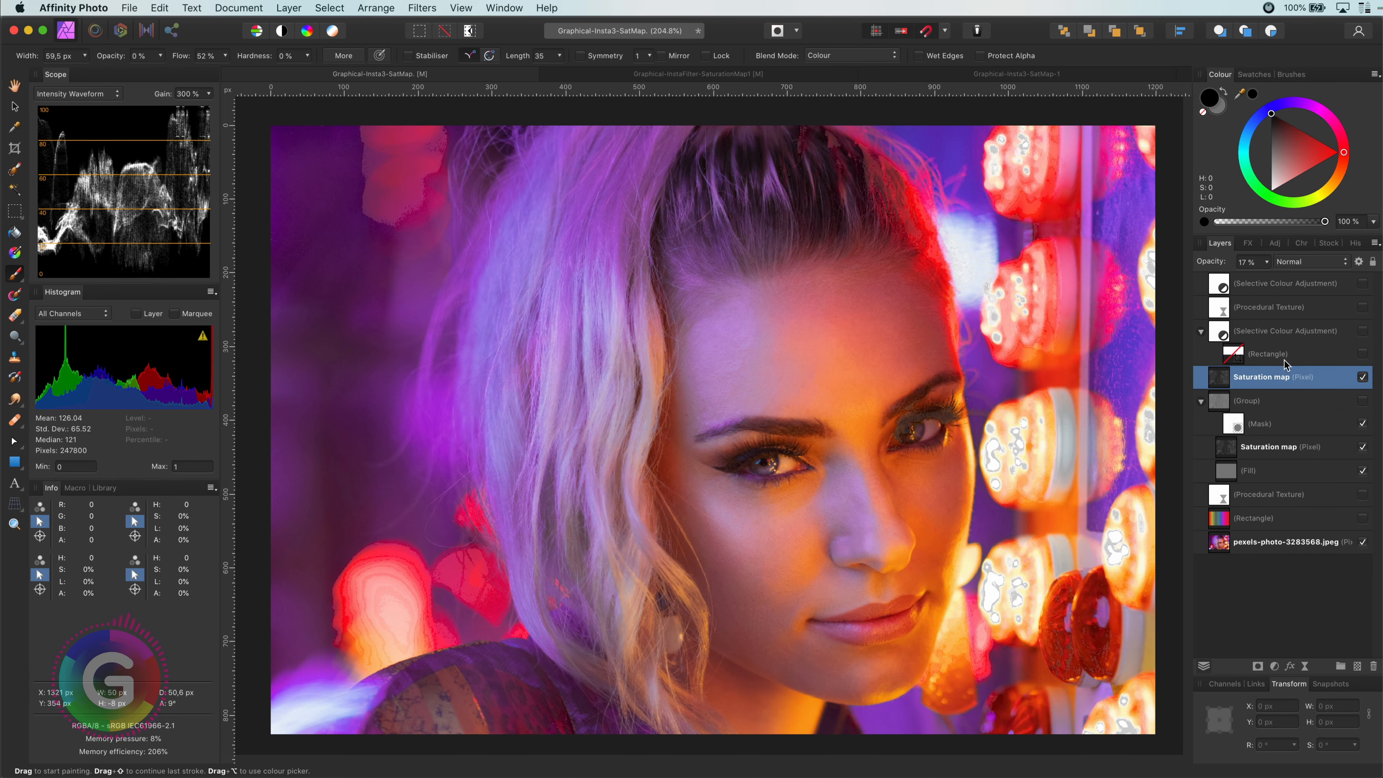
- Reset the duplicate Saturation map's source blend range to a flat 100% and set its layer opacity to 100%
click(1359, 261)
click(270, 736)
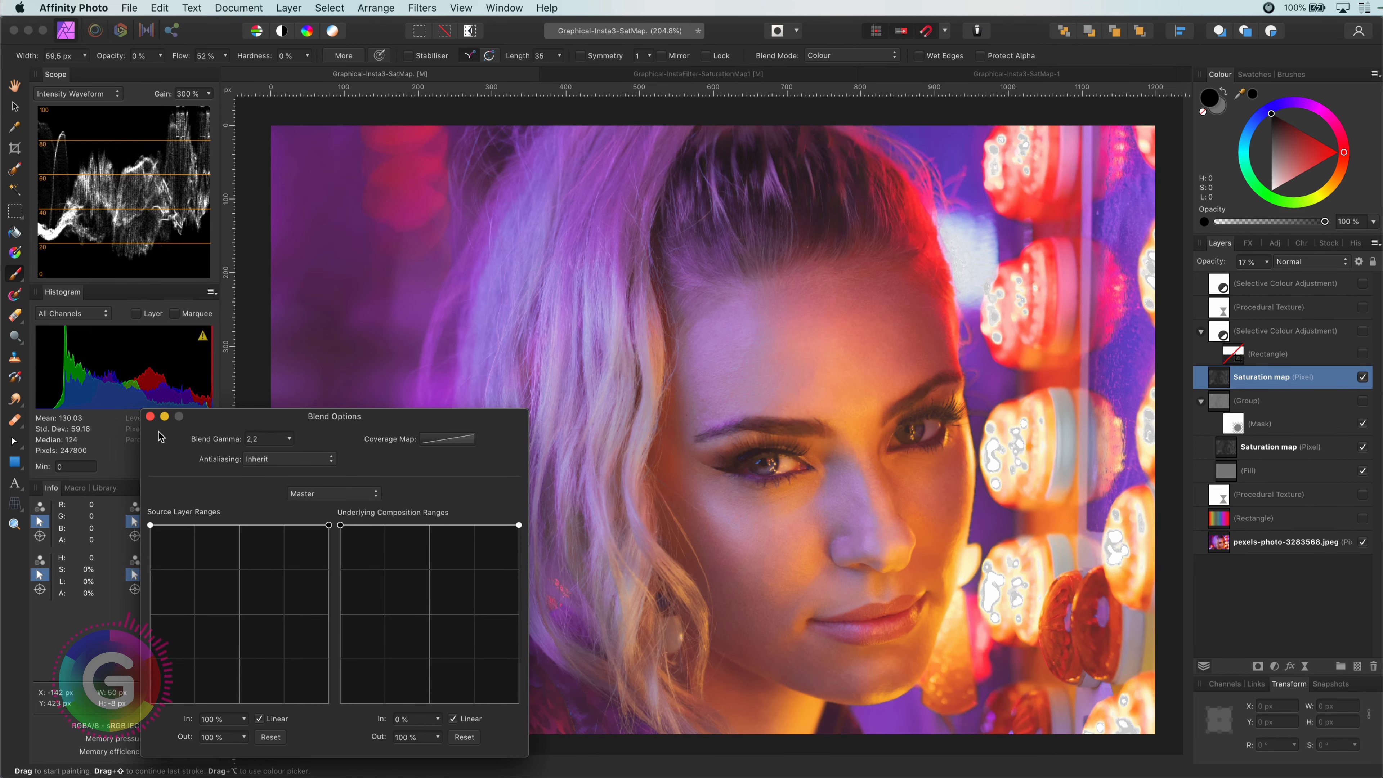
click(150, 416)
drag(1216, 265, 1282, 269)
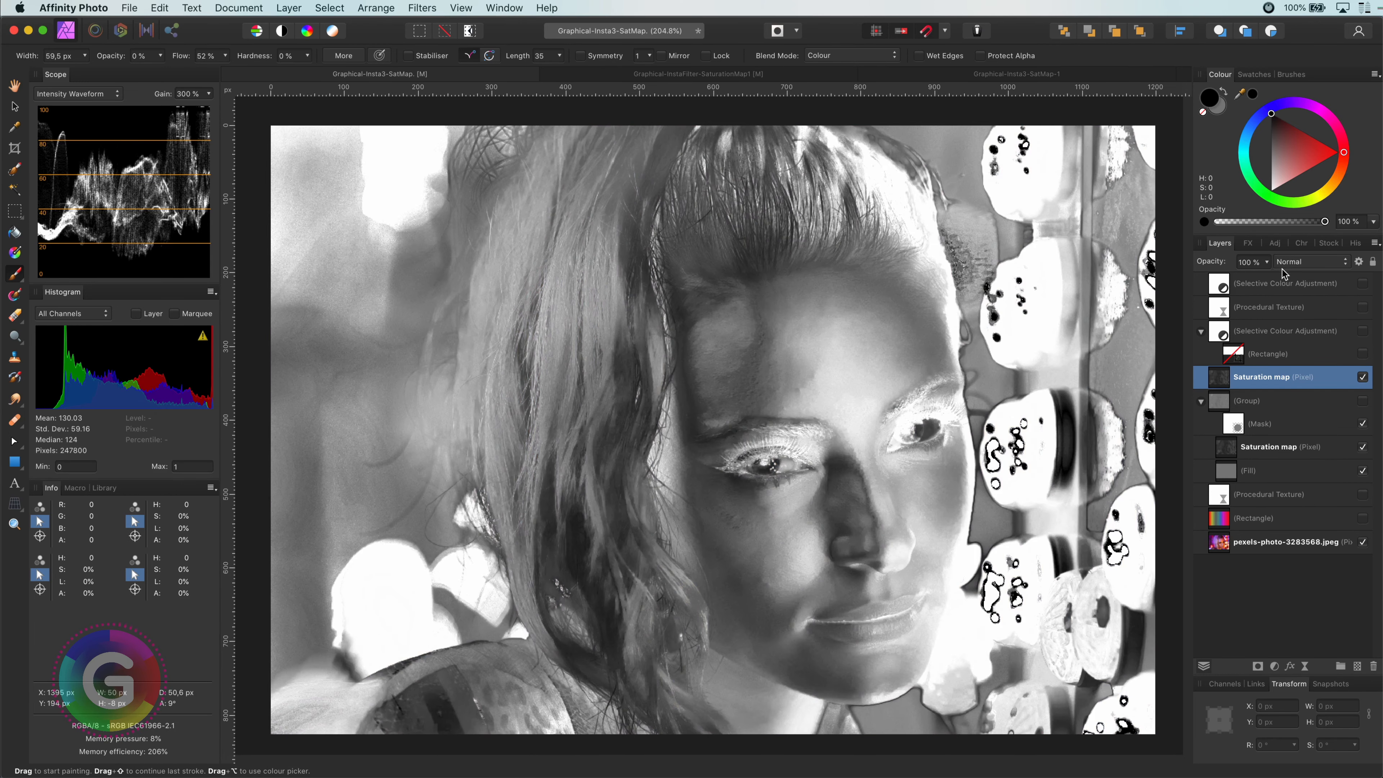
- Rasterise the duplicate Saturation map layer to a mask
right_click(1224, 376)
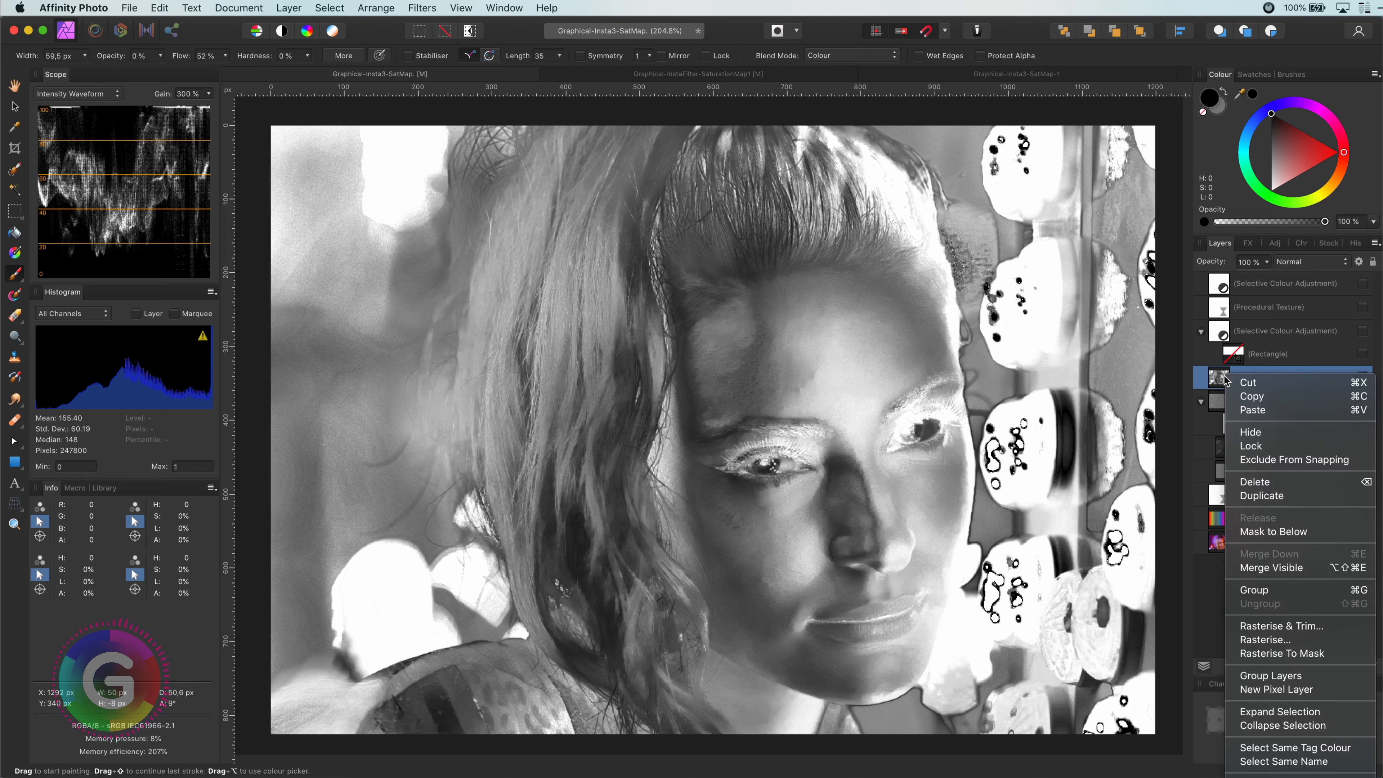
click(1317, 655)
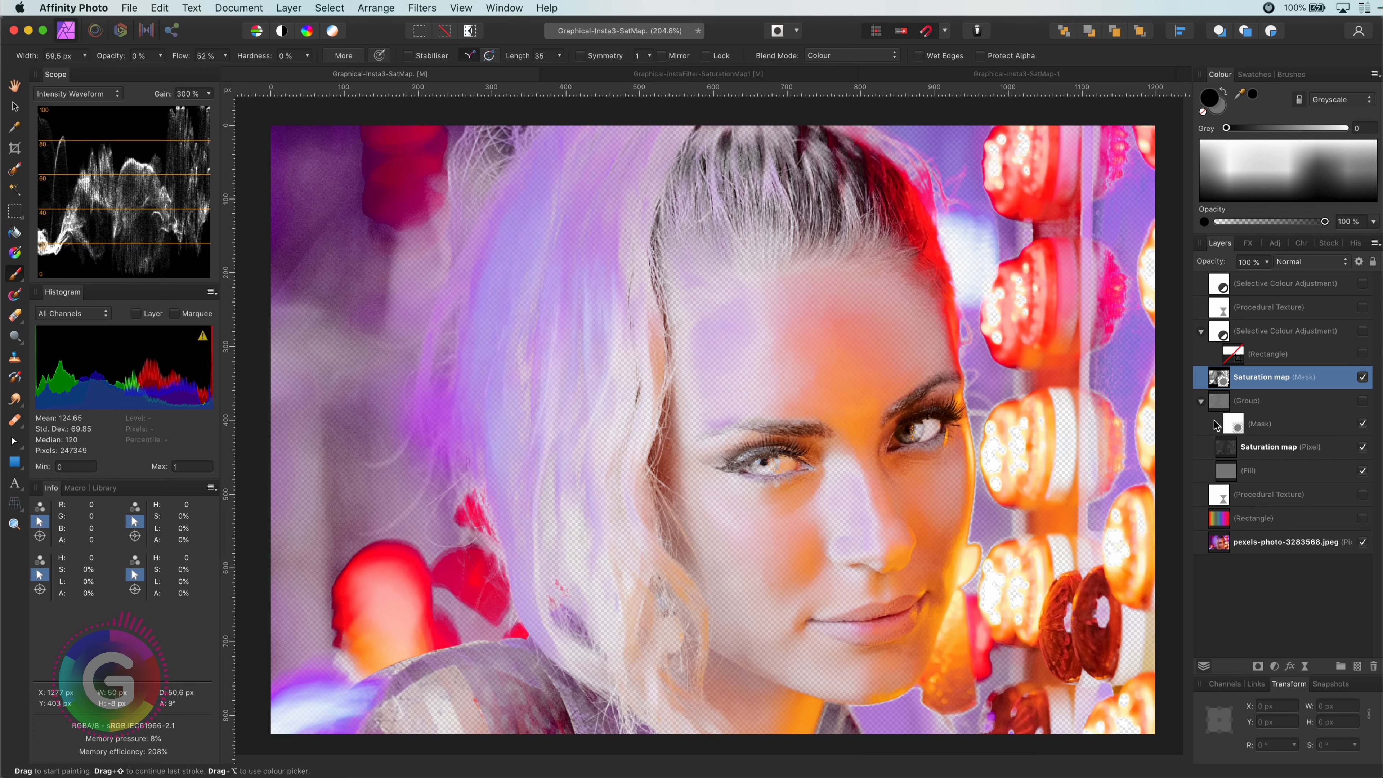
- Mask the photo with the Saturation map and place a rectangle of about 1222 × 862 px beneath it, coloured H 29, S 100, L 32
drag(1218, 380, 1221, 546)
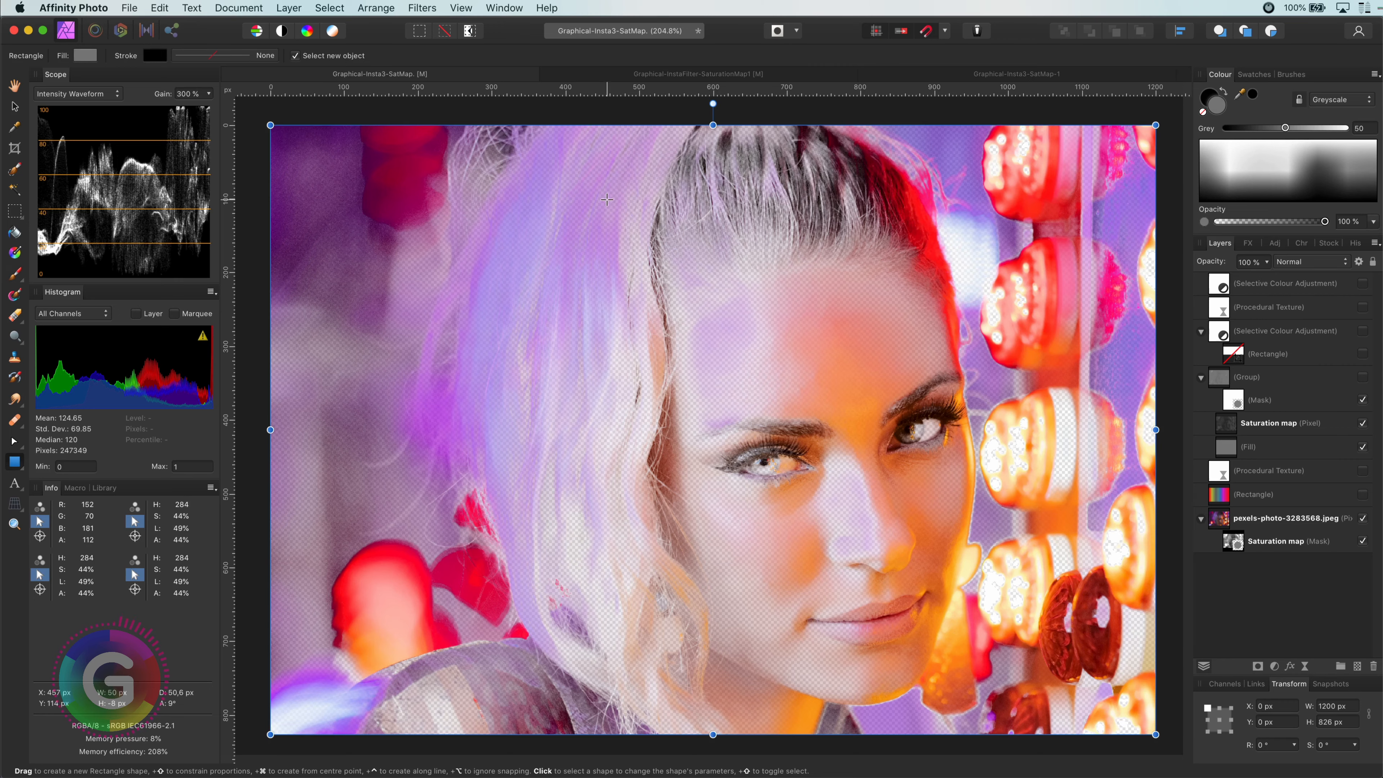
drag(326, 169, 266, 116)
drag(997, 624, 1166, 748)
drag(1227, 518, 1225, 583)
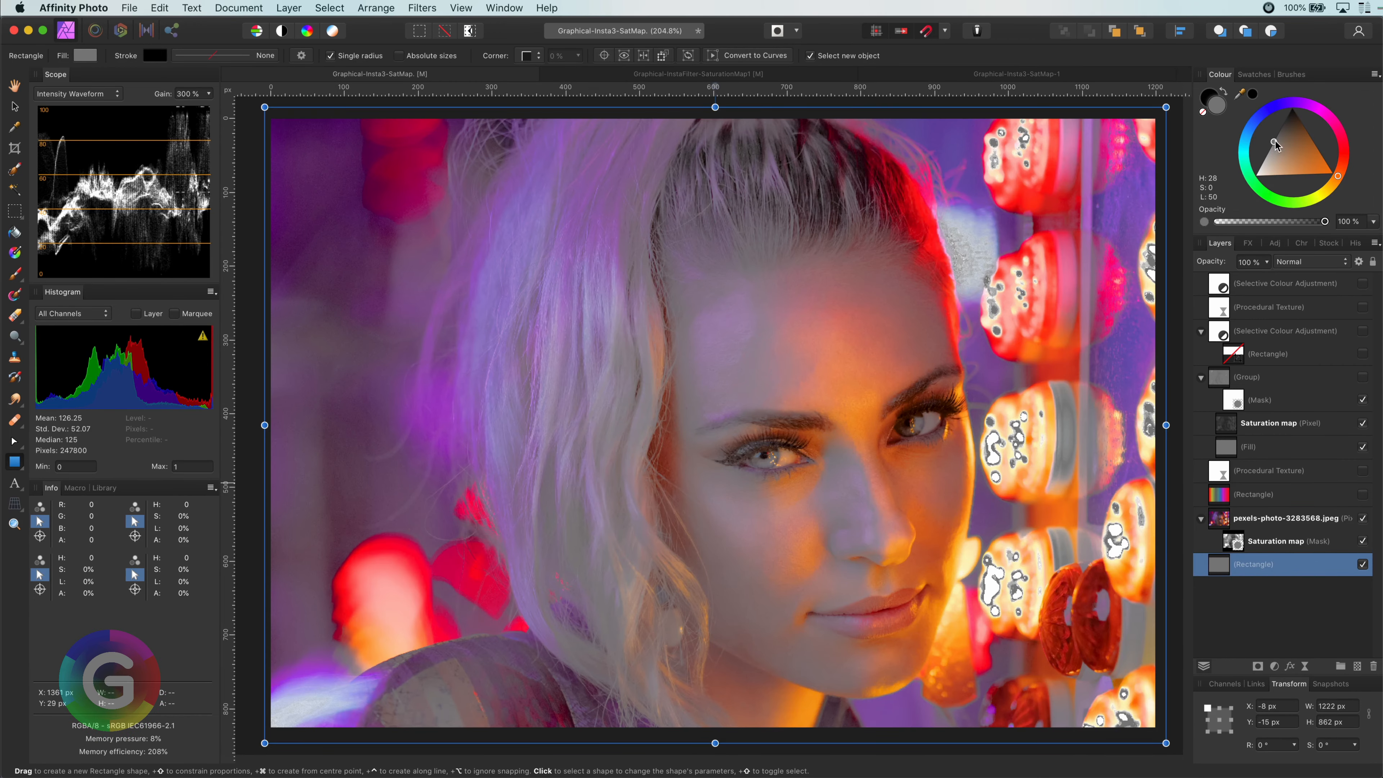
drag(1274, 142, 1292, 108)
mouse_move(1324, 163)
mouse_down()
mouse_move(1304, 123)
mouse_move(1297, 154)
mouse_move(1300, 133)
mouse_move(1327, 136)
mouse_up()
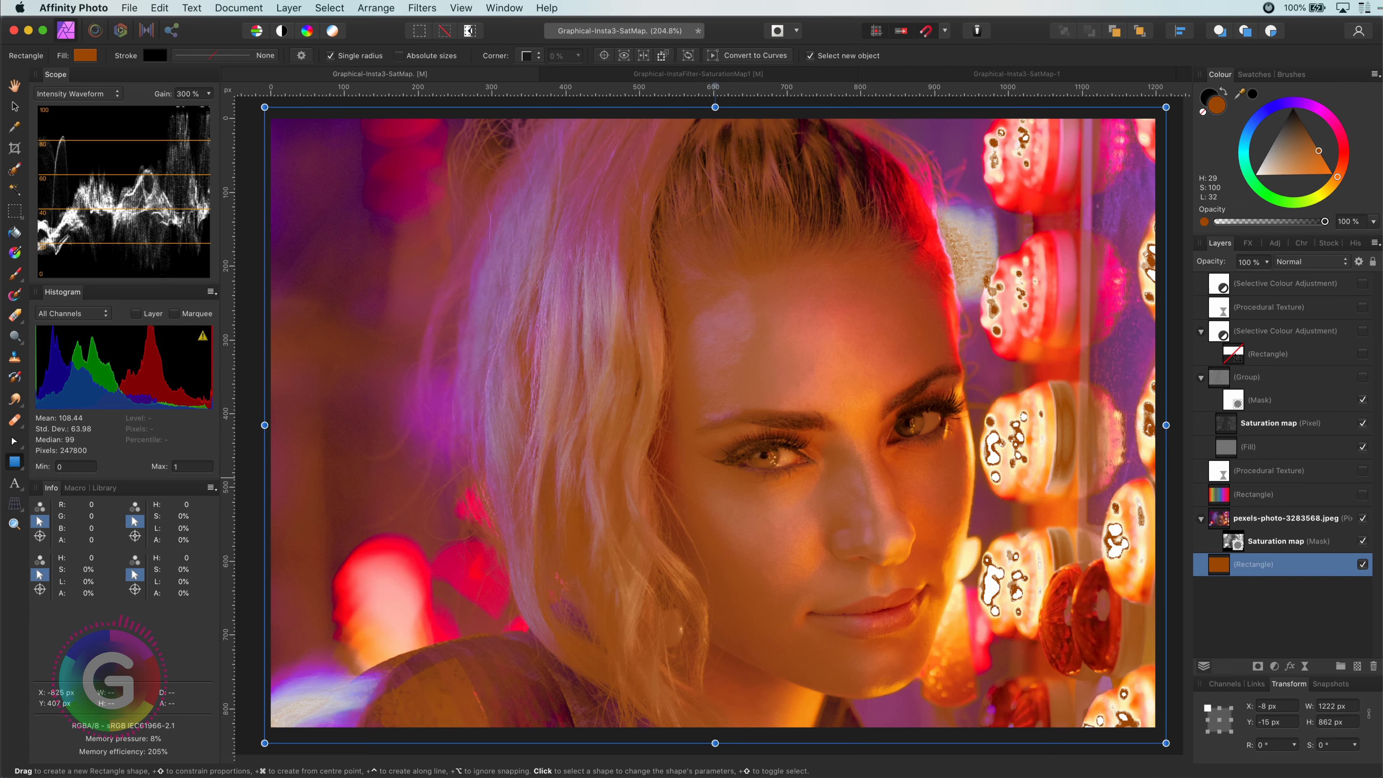
- Add a Recolour adjustment above the masked photo layer and set its hue to a deep blue
click(1285, 518)
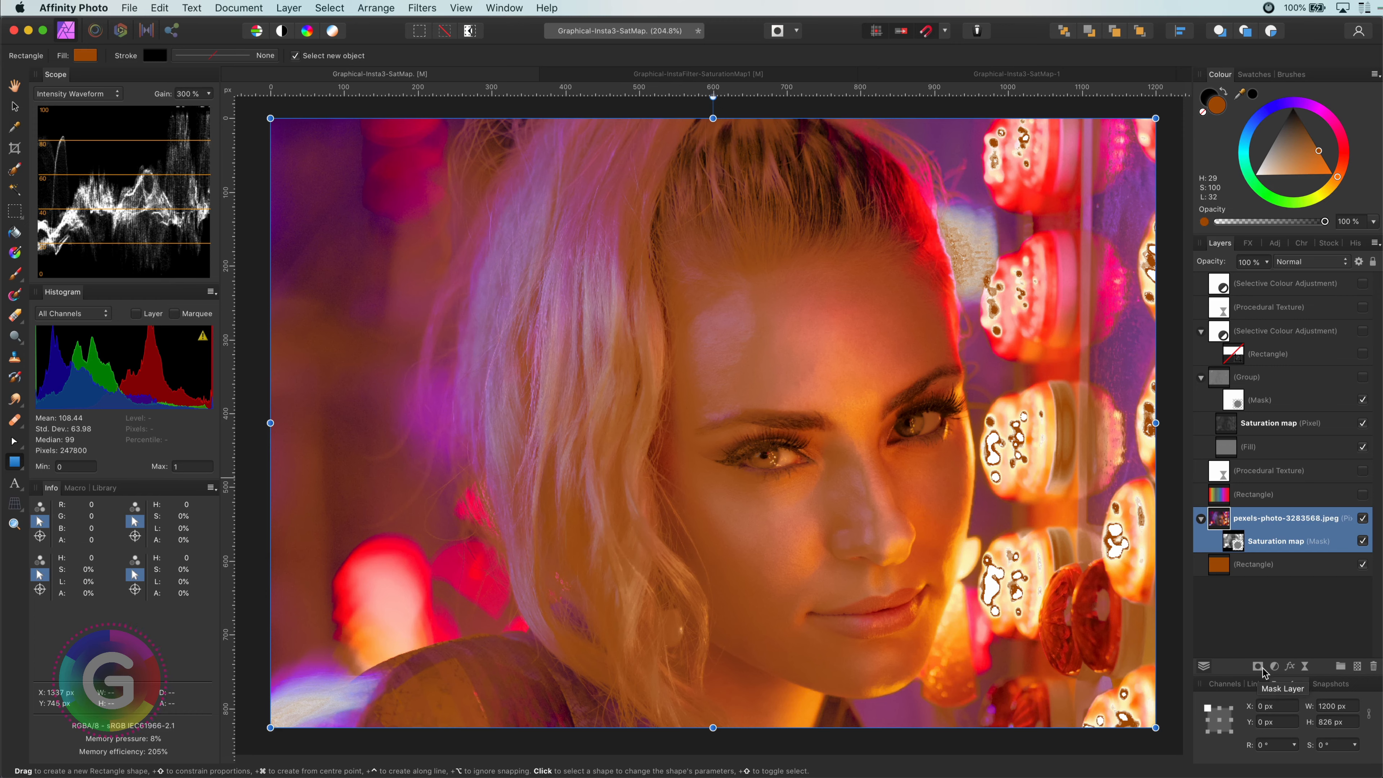
click(1275, 668)
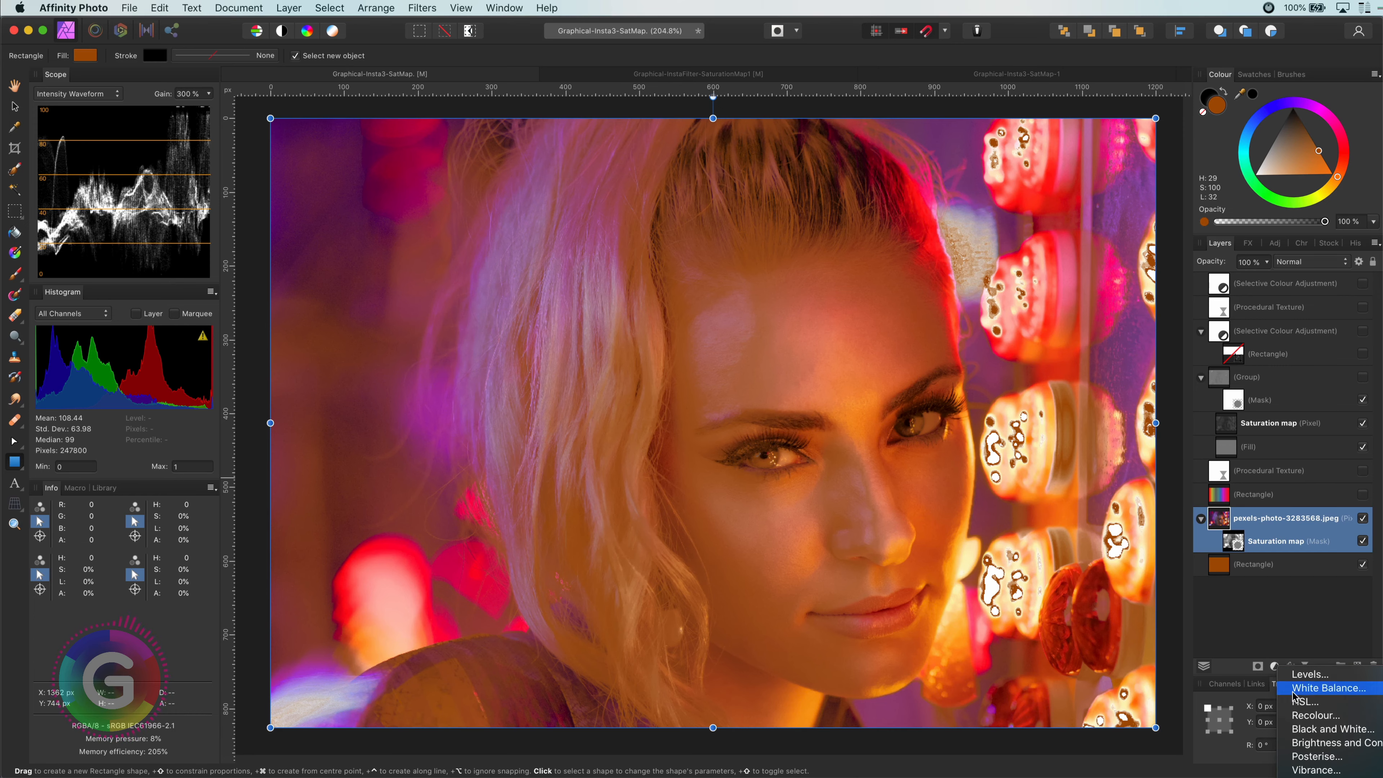
click(1301, 716)
click(1034, 651)
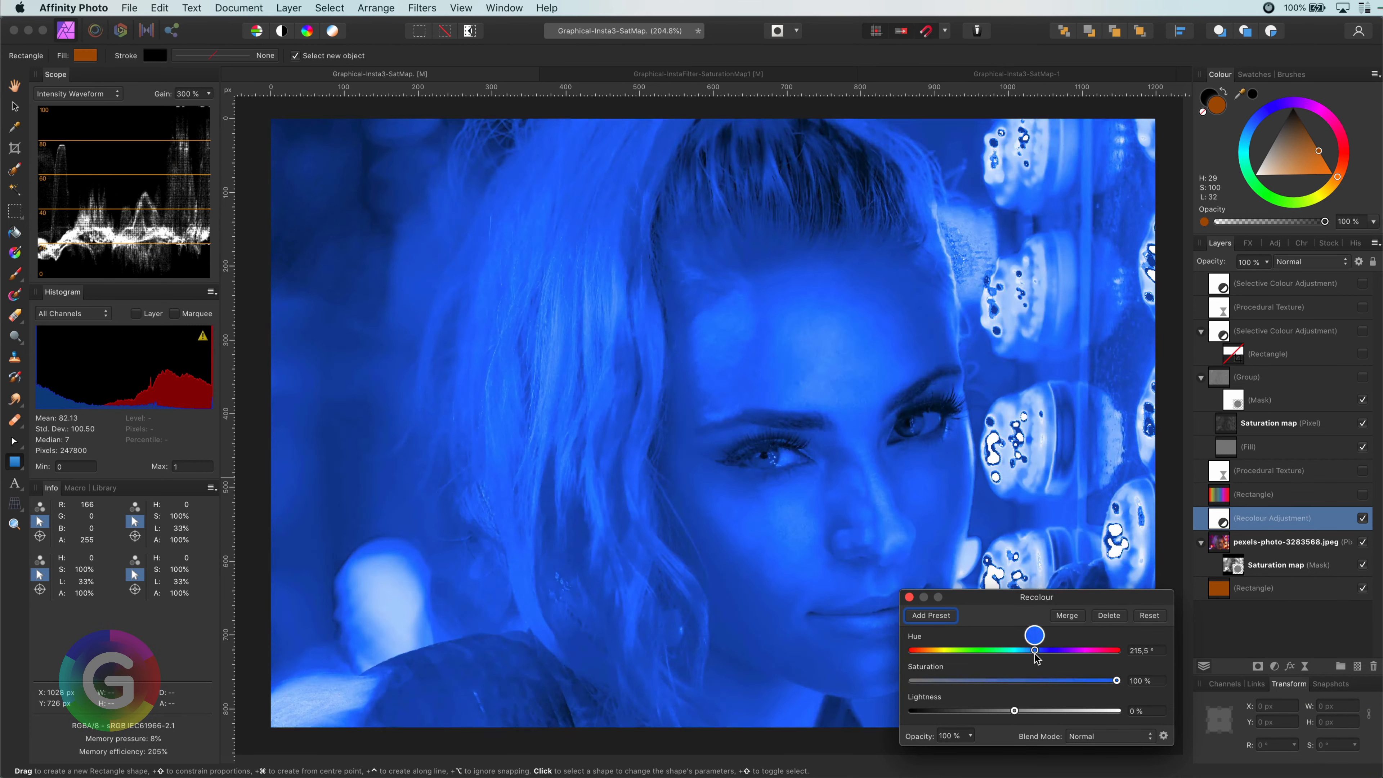
drag(1036, 658, 1044, 651)
click(908, 597)
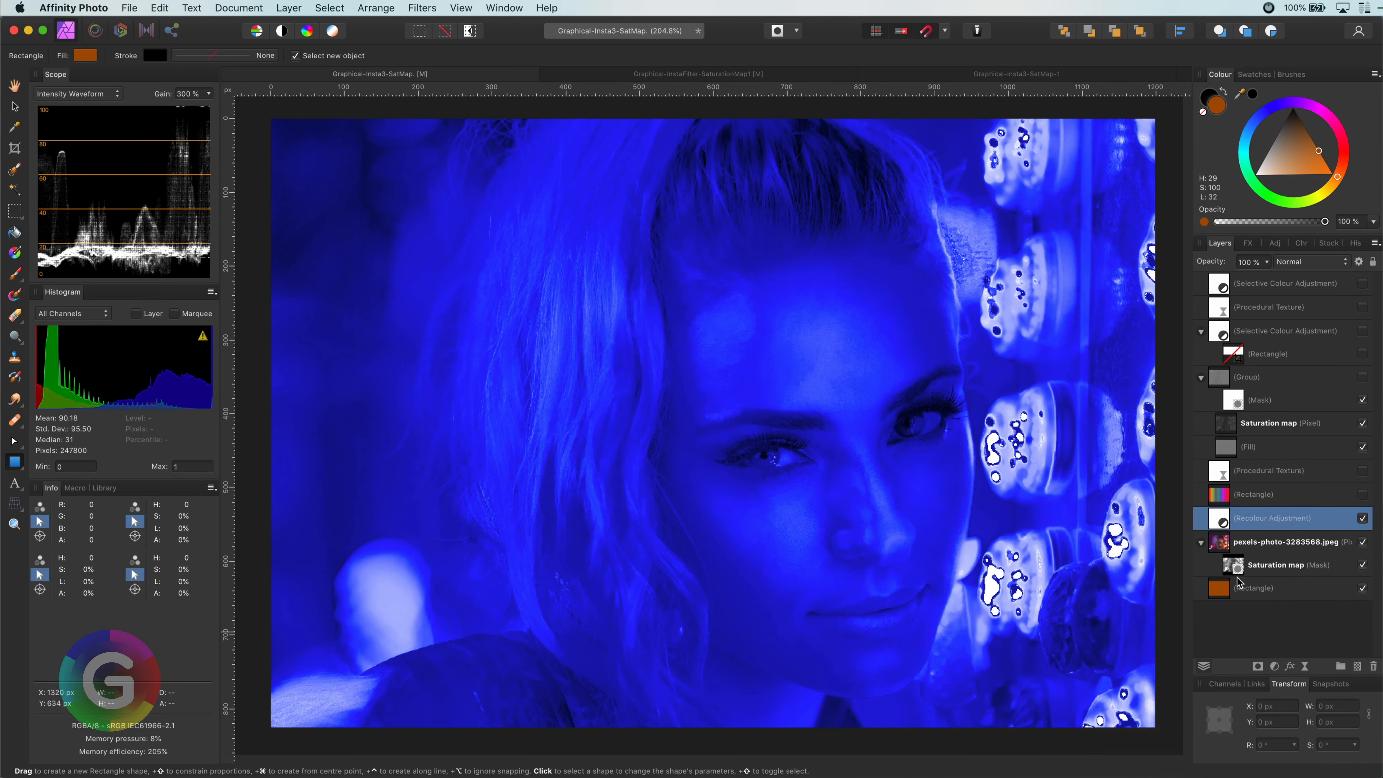
- Move the Saturation map mask from the photo to the Recolour adjustment, set the blend mode to Soft Light, and compare with the mask off
drag(1233, 567, 1221, 521)
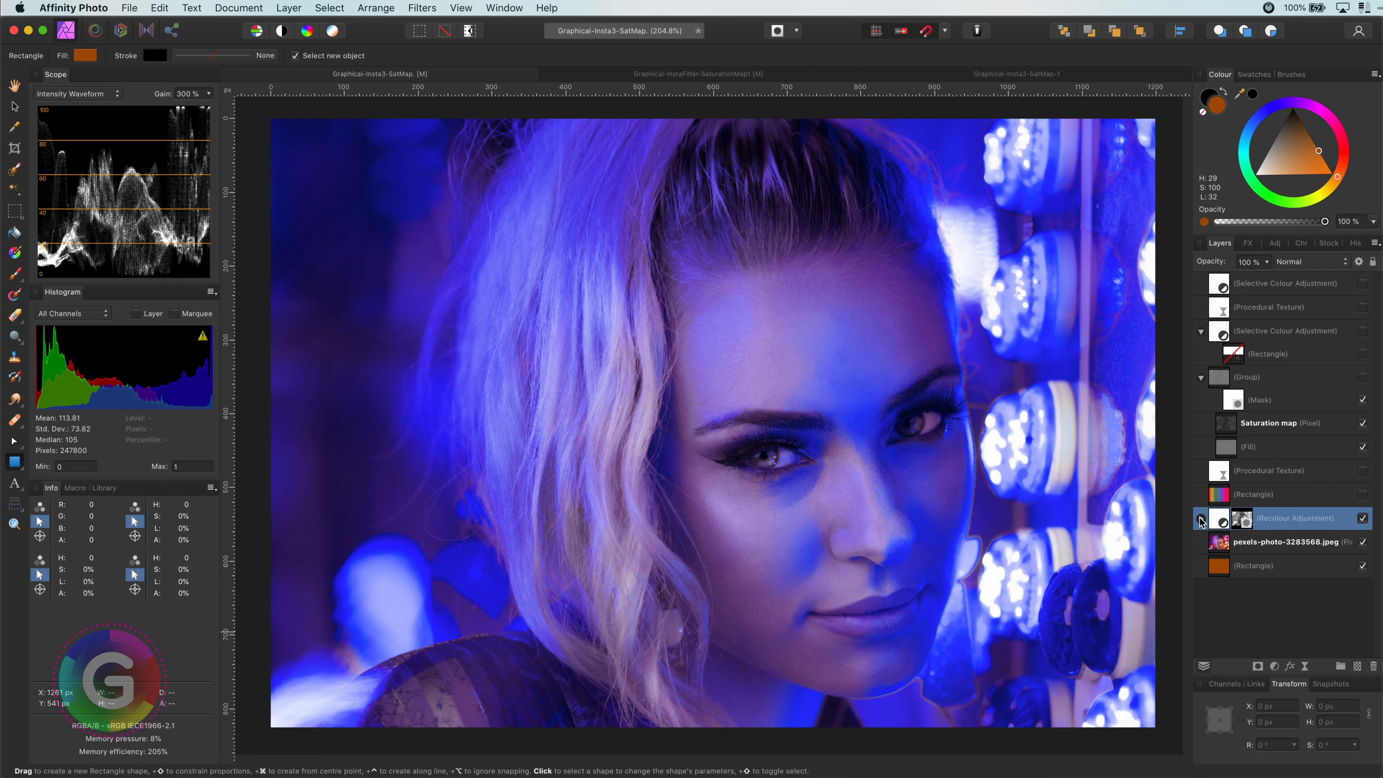
click(1201, 520)
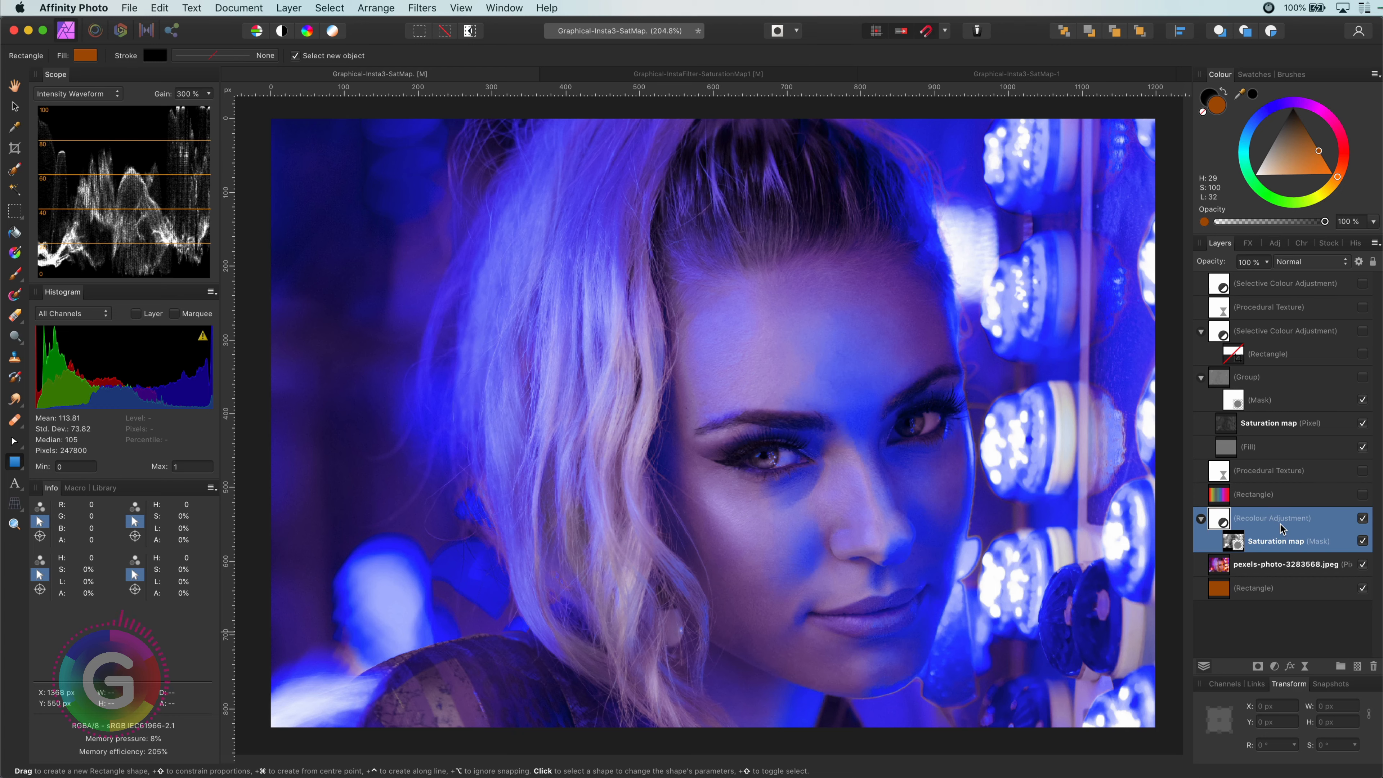
click(1313, 263)
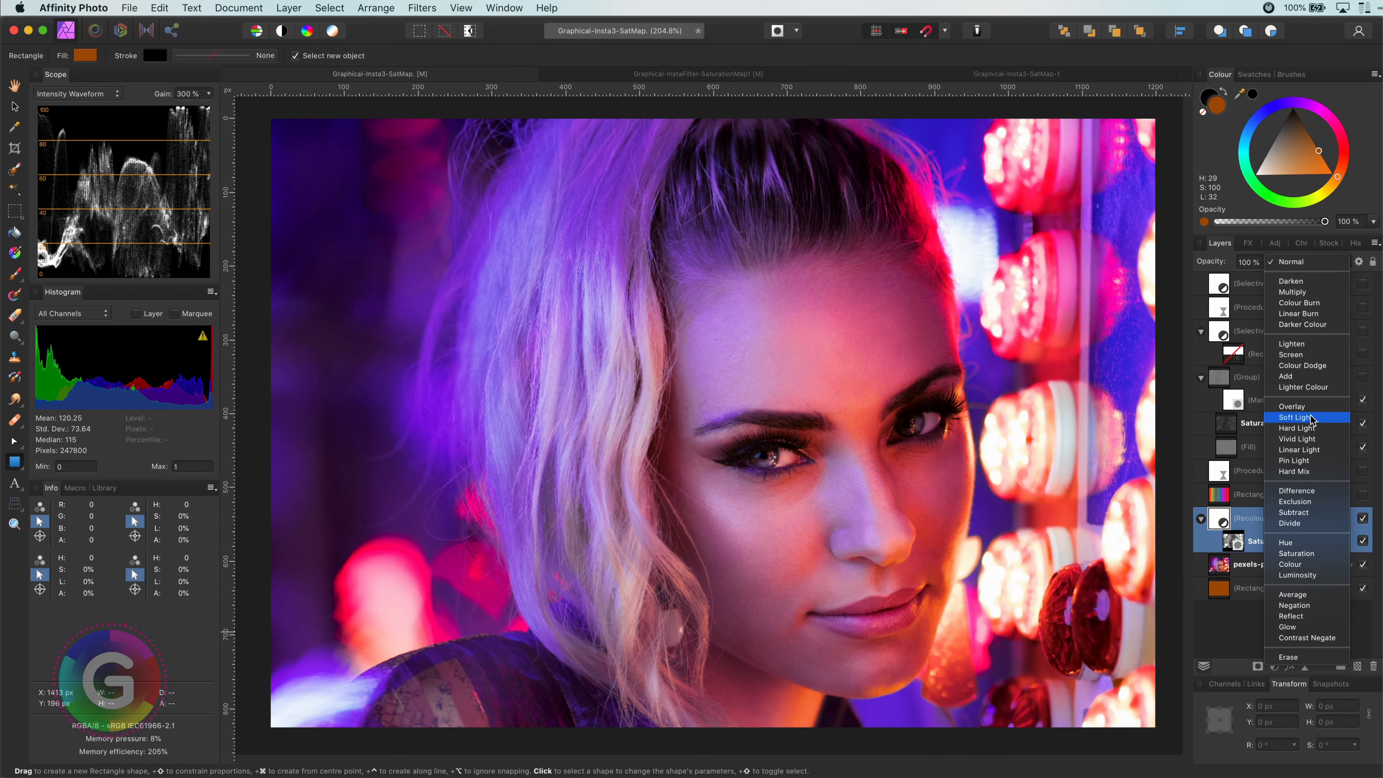
click(1311, 419)
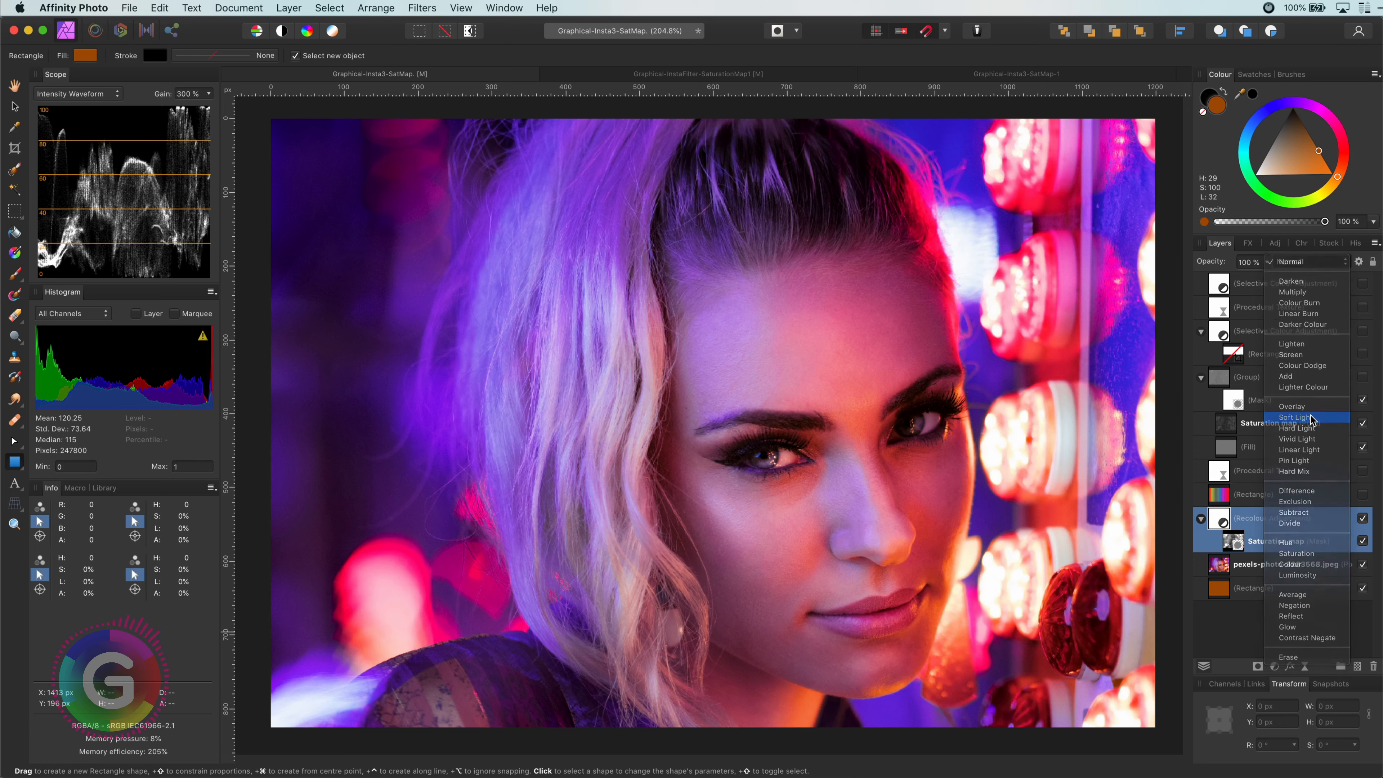
click(1362, 540)
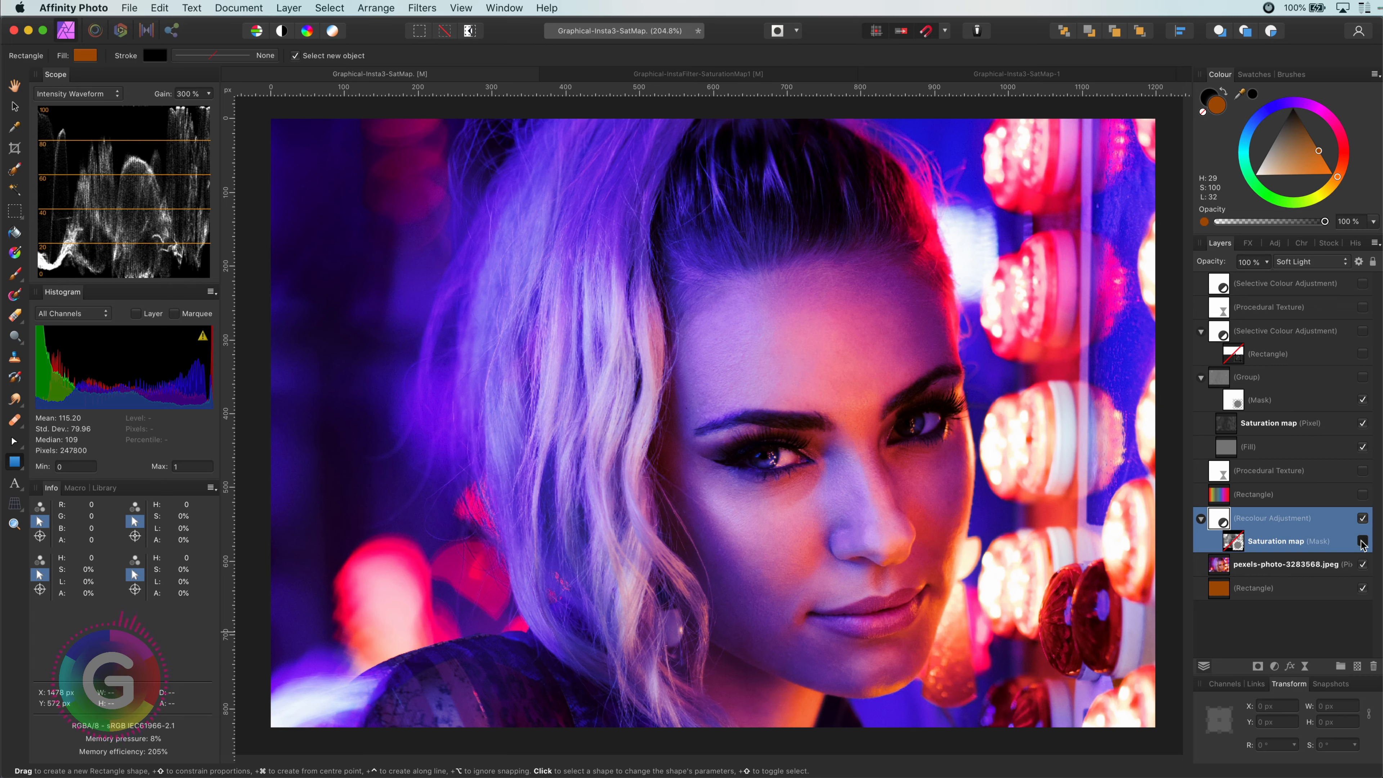
click(1362, 540)
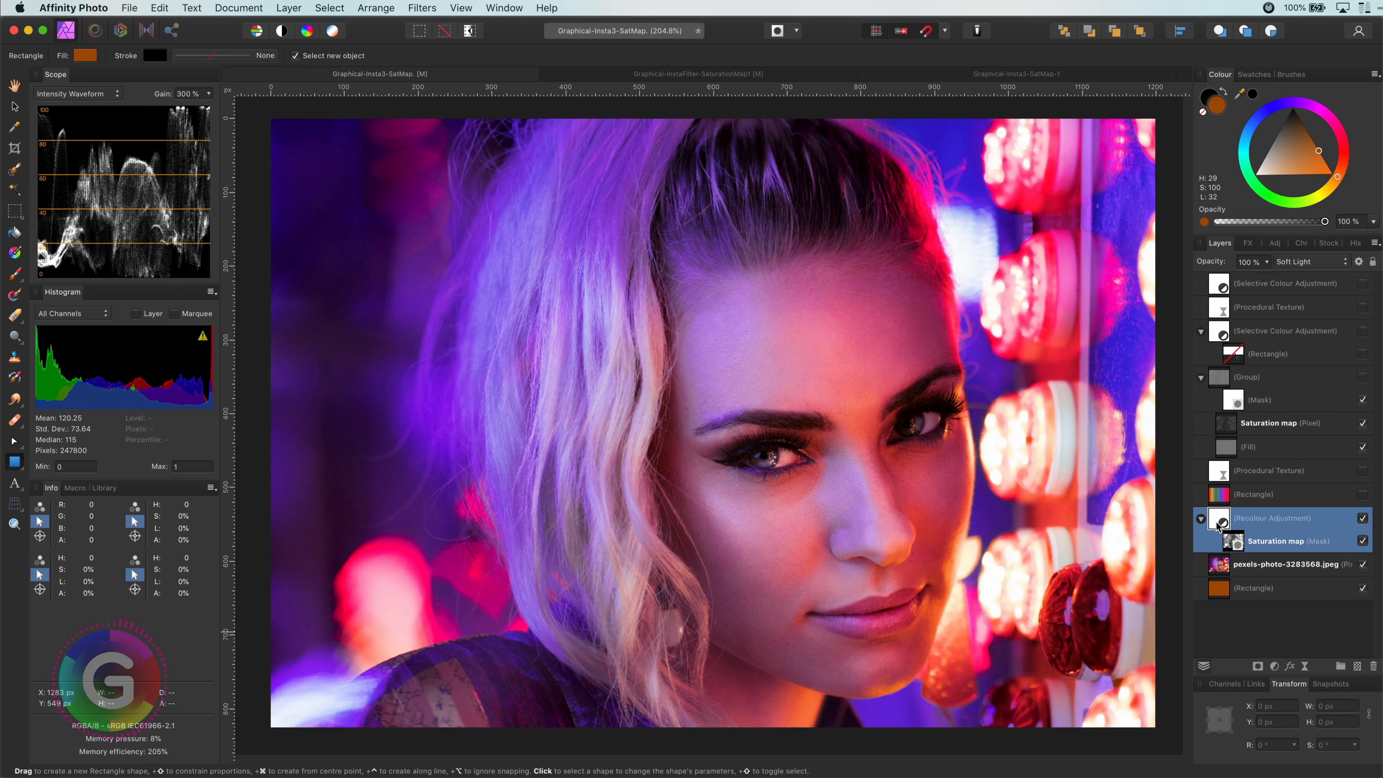
- Try limiting the Recolour adjustment with an underlying composition range falling to 0% output in the highlights, then reset that range
click(1359, 262)
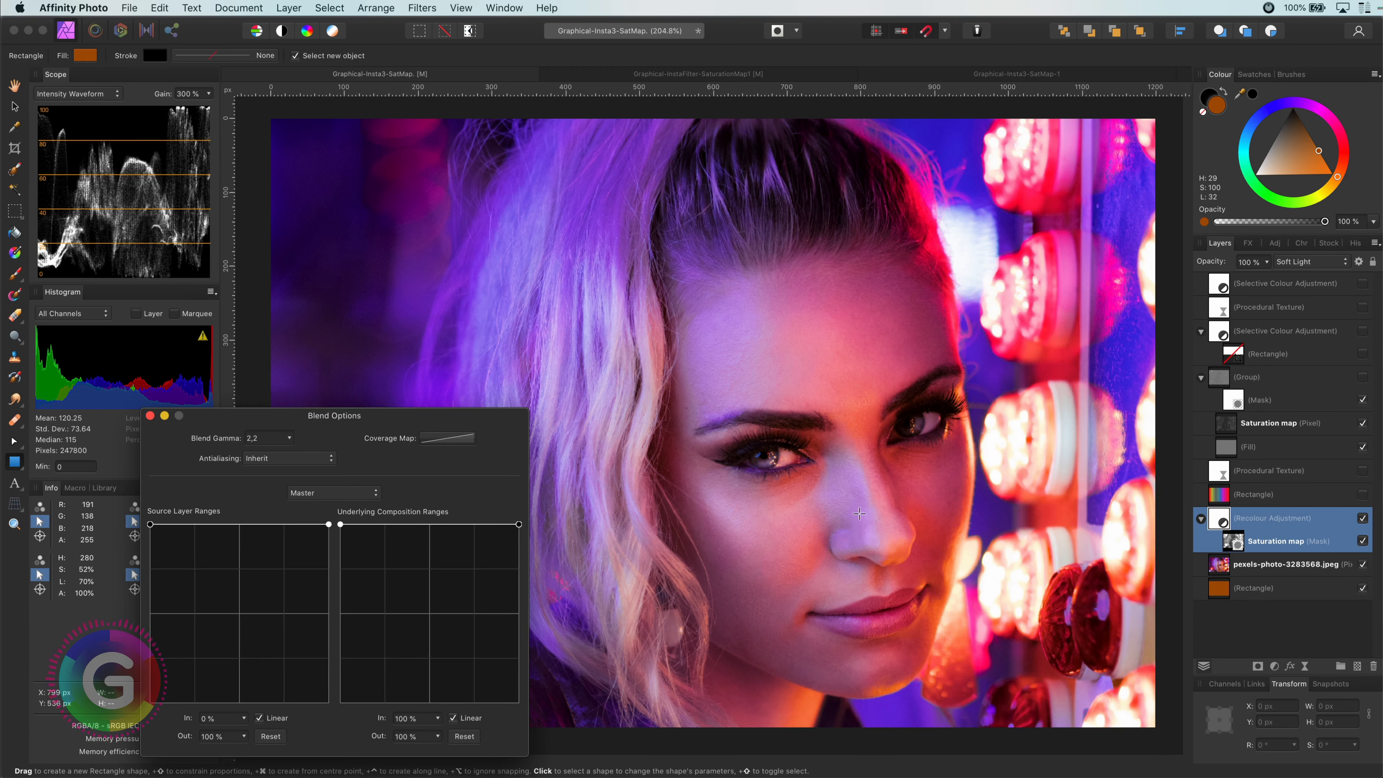
drag(518, 524, 517, 759)
drag(518, 703, 519, 524)
click(1363, 541)
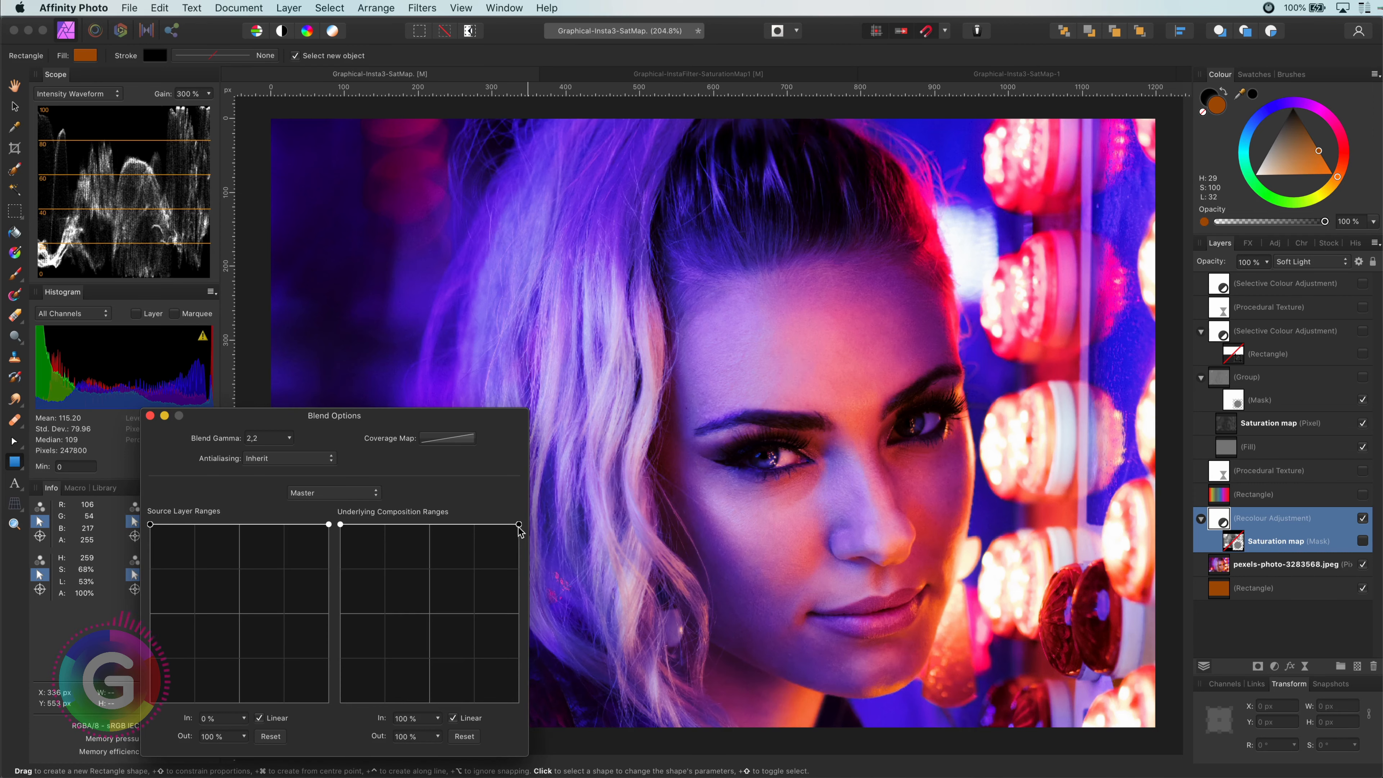
drag(524, 696, 539, 742)
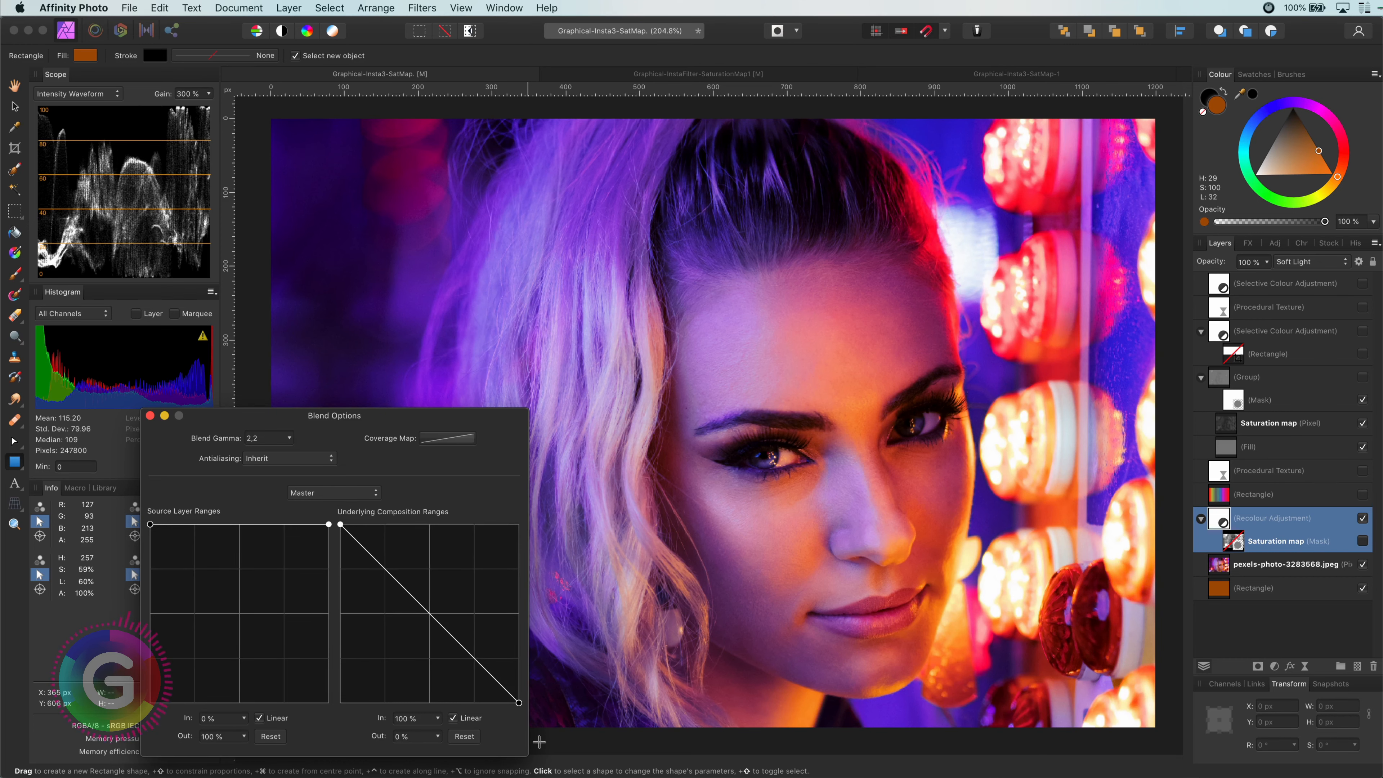
click(1363, 541)
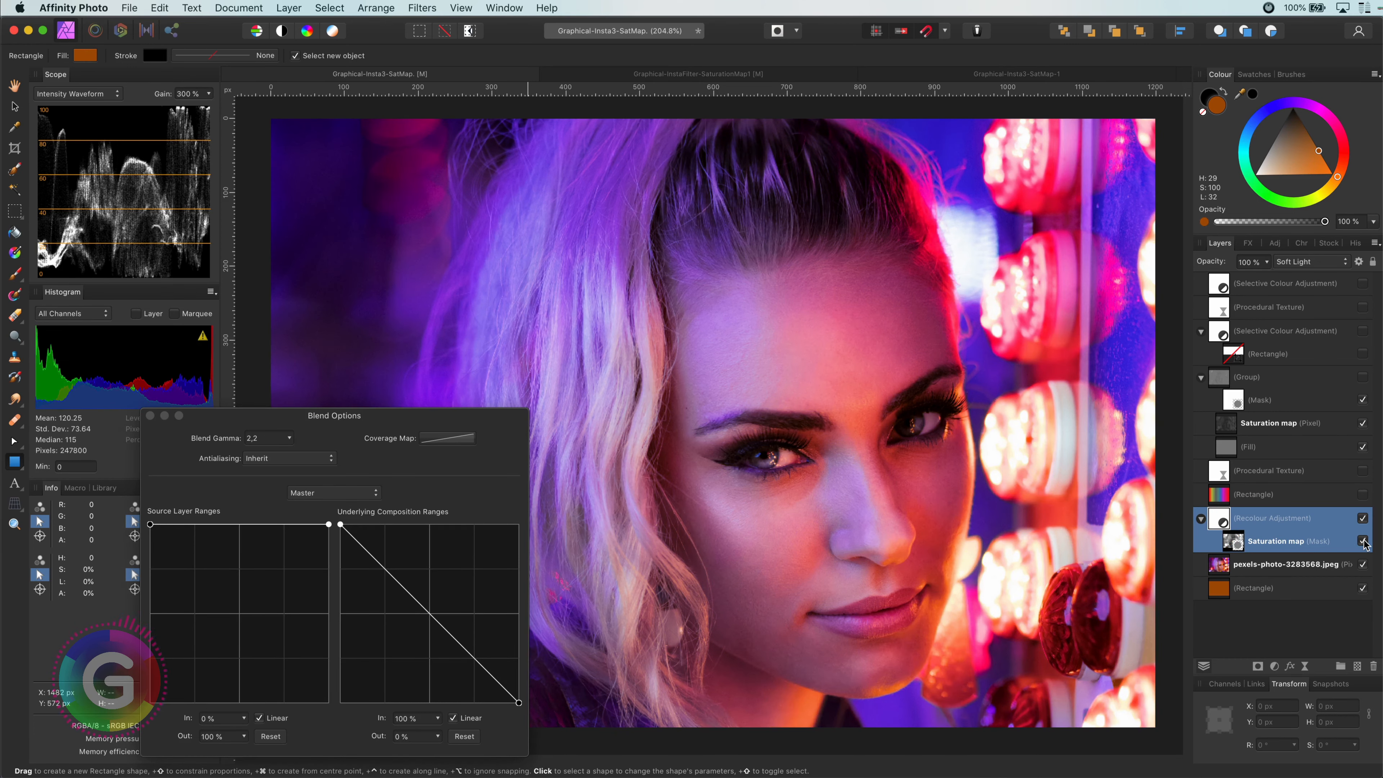
click(465, 736)
click(150, 415)
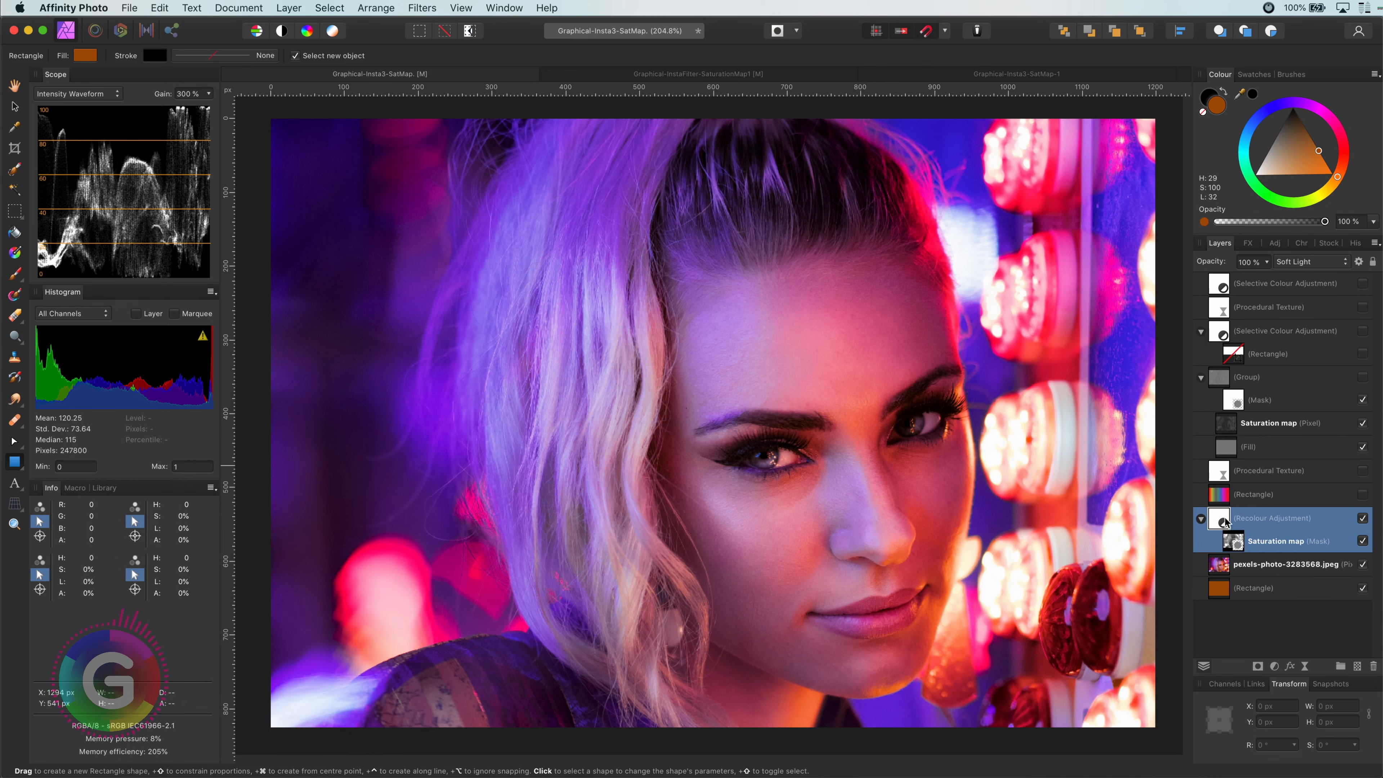
- Group the masked Recolour adjustment and lower the group's underlying composition range to 0% output at 100% input
right_click(1225, 522)
click(1266, 731)
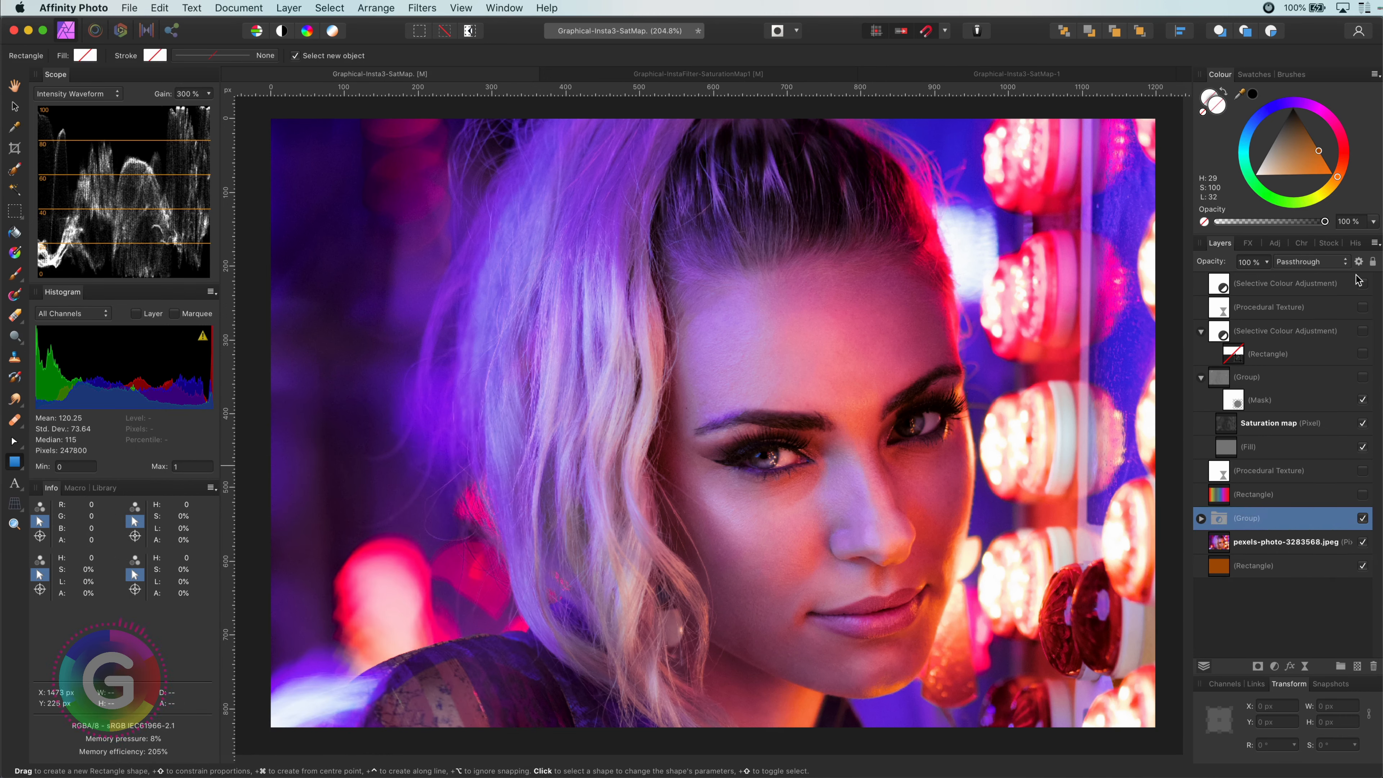
click(1358, 262)
drag(518, 524, 519, 703)
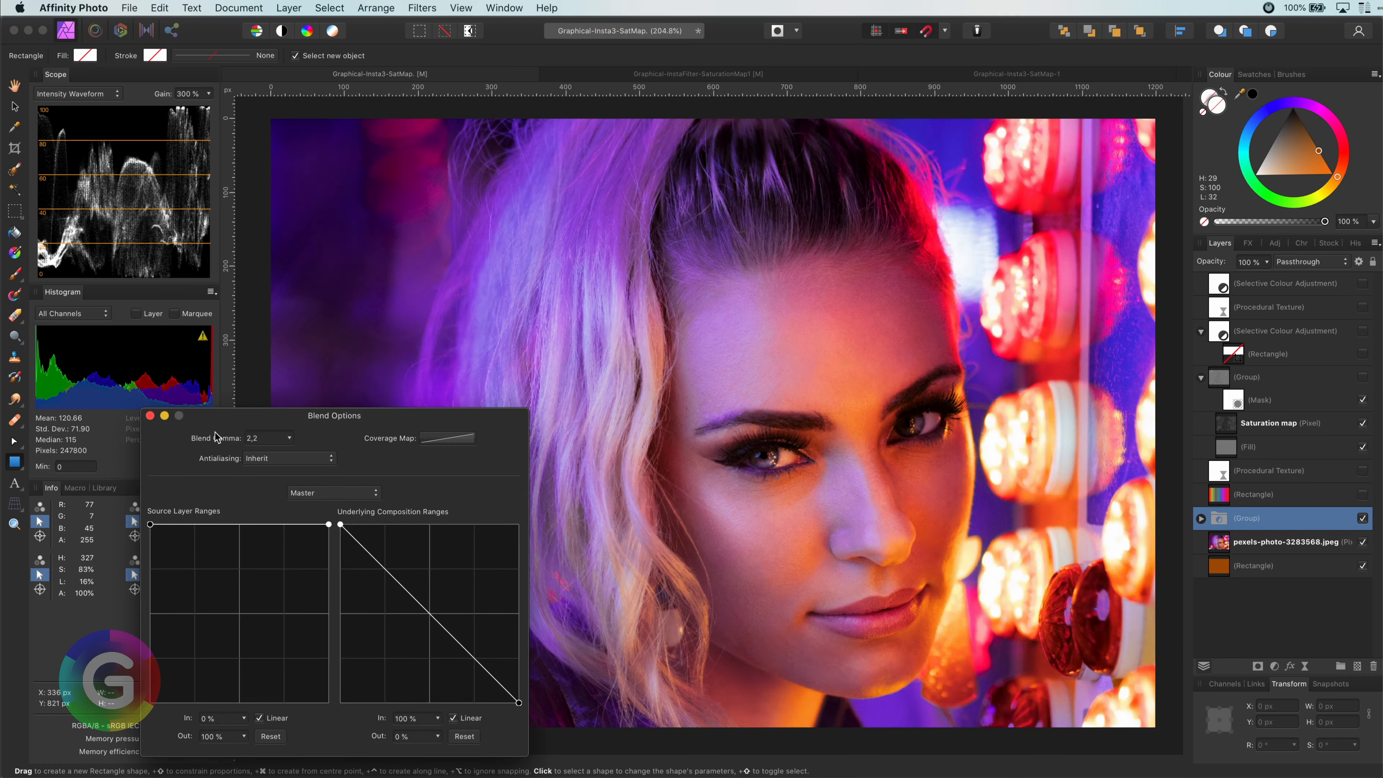
click(150, 416)
click(1362, 518)
click(1363, 518)
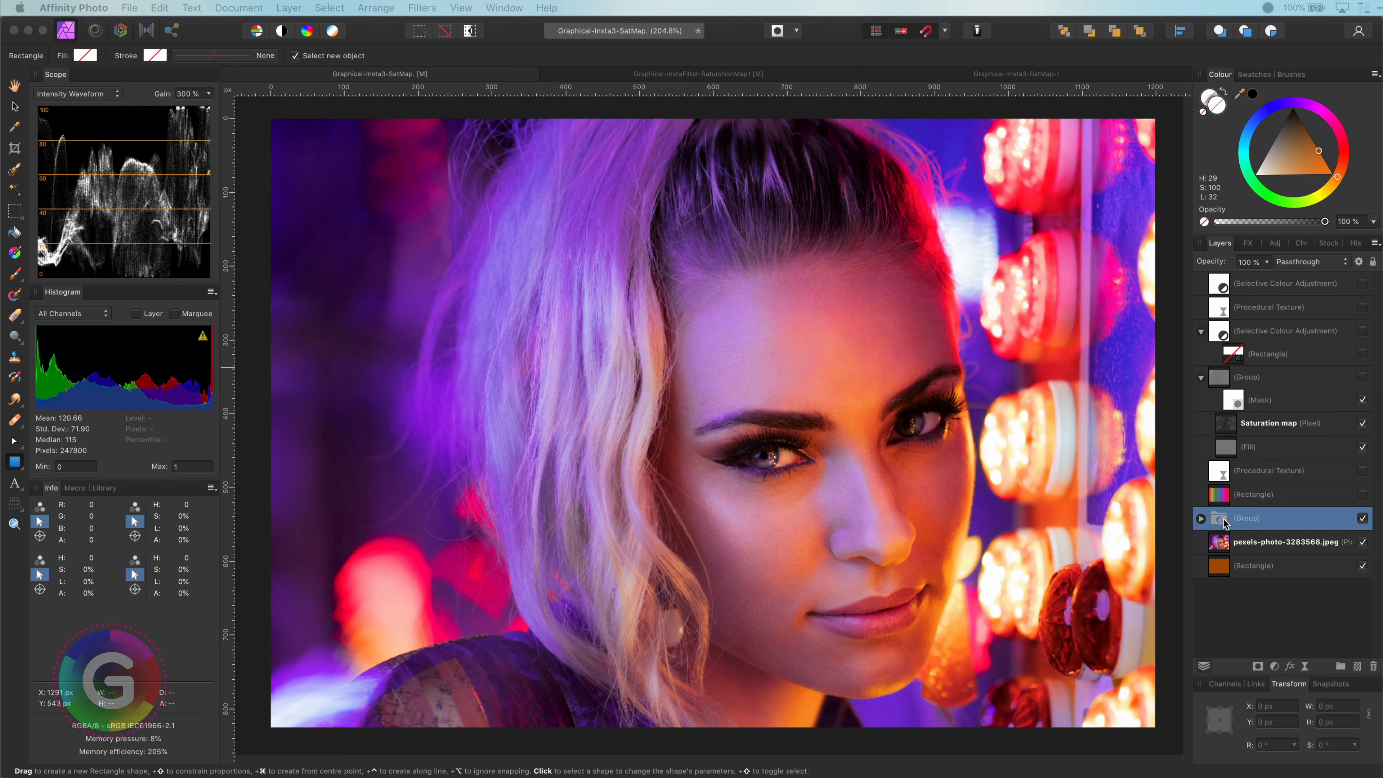
- Hide the Recolour group and add a Curves adjustment with the master black point moved in to X 0,322
click(1362, 519)
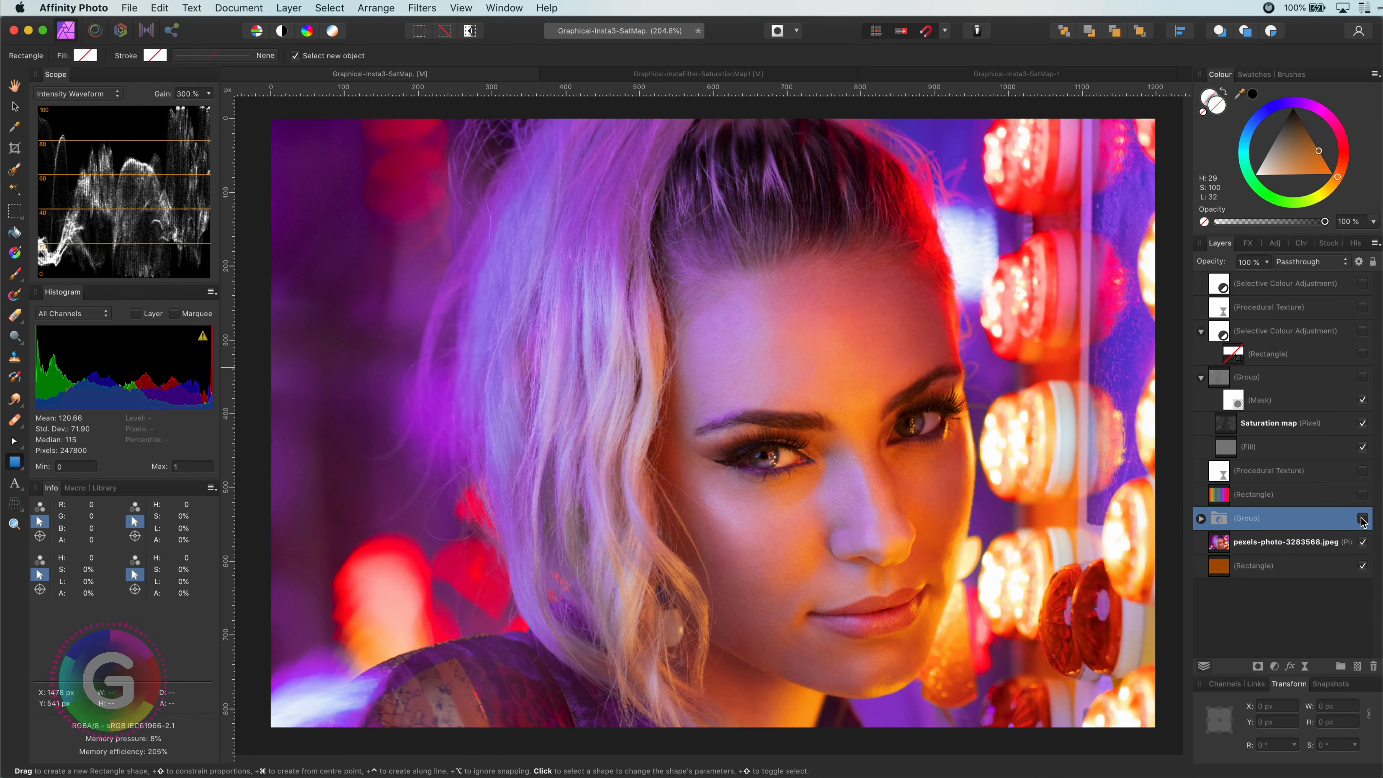
click(1274, 666)
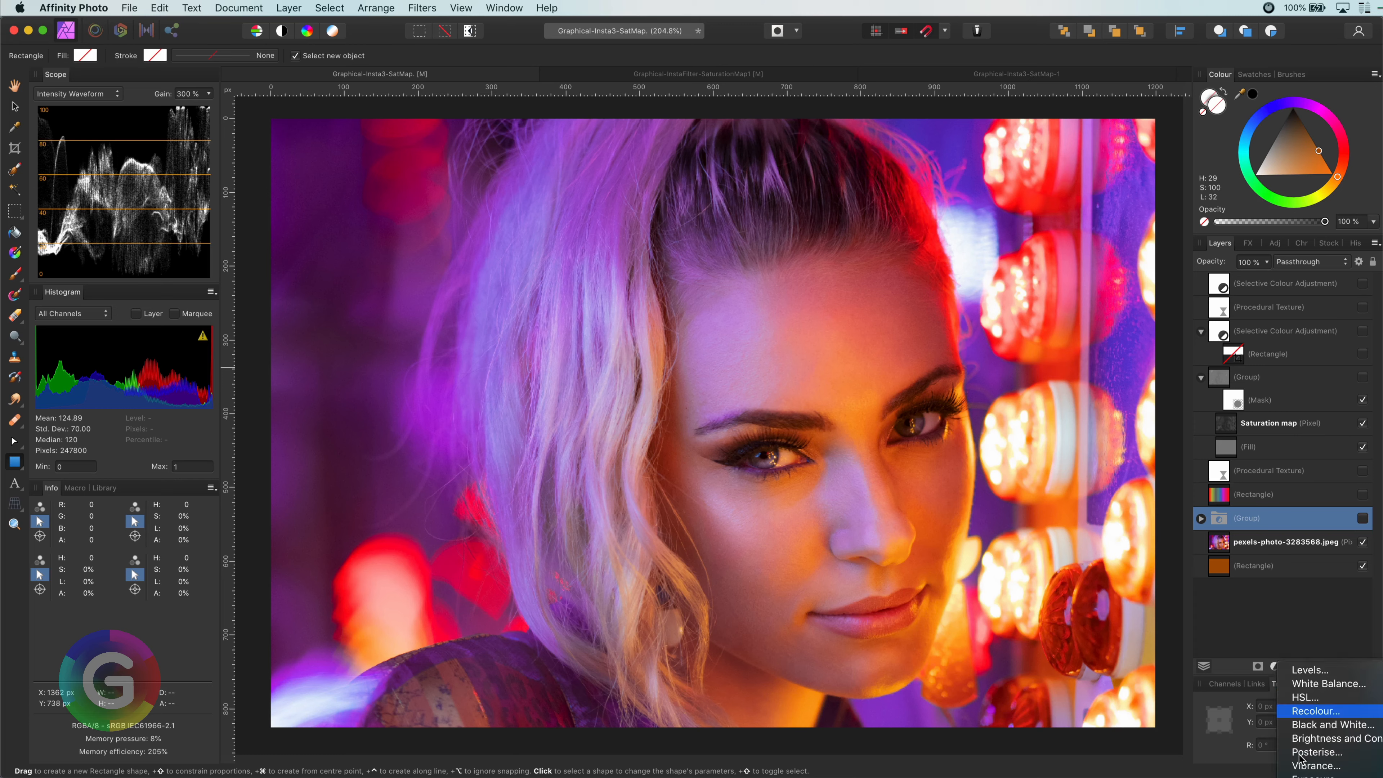
click(1306, 777)
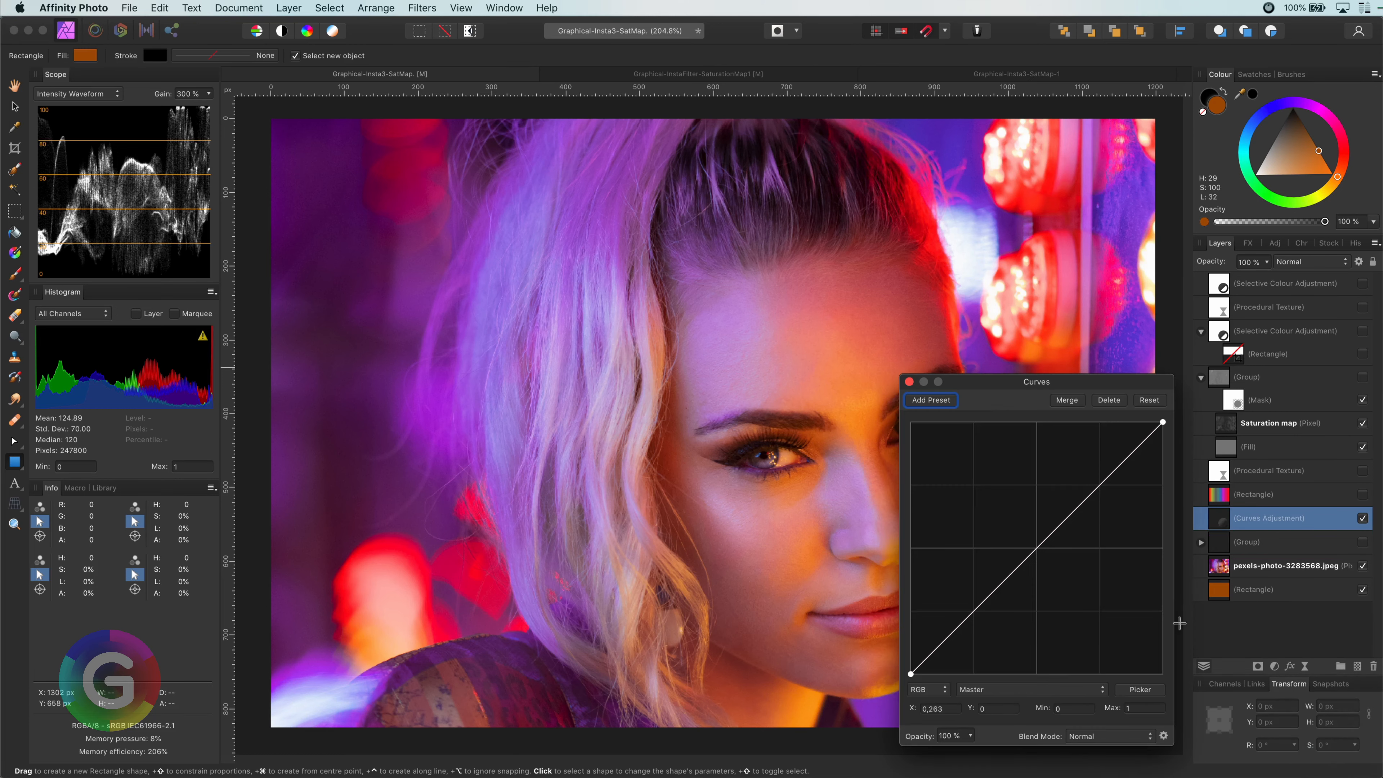
drag(912, 674, 992, 688)
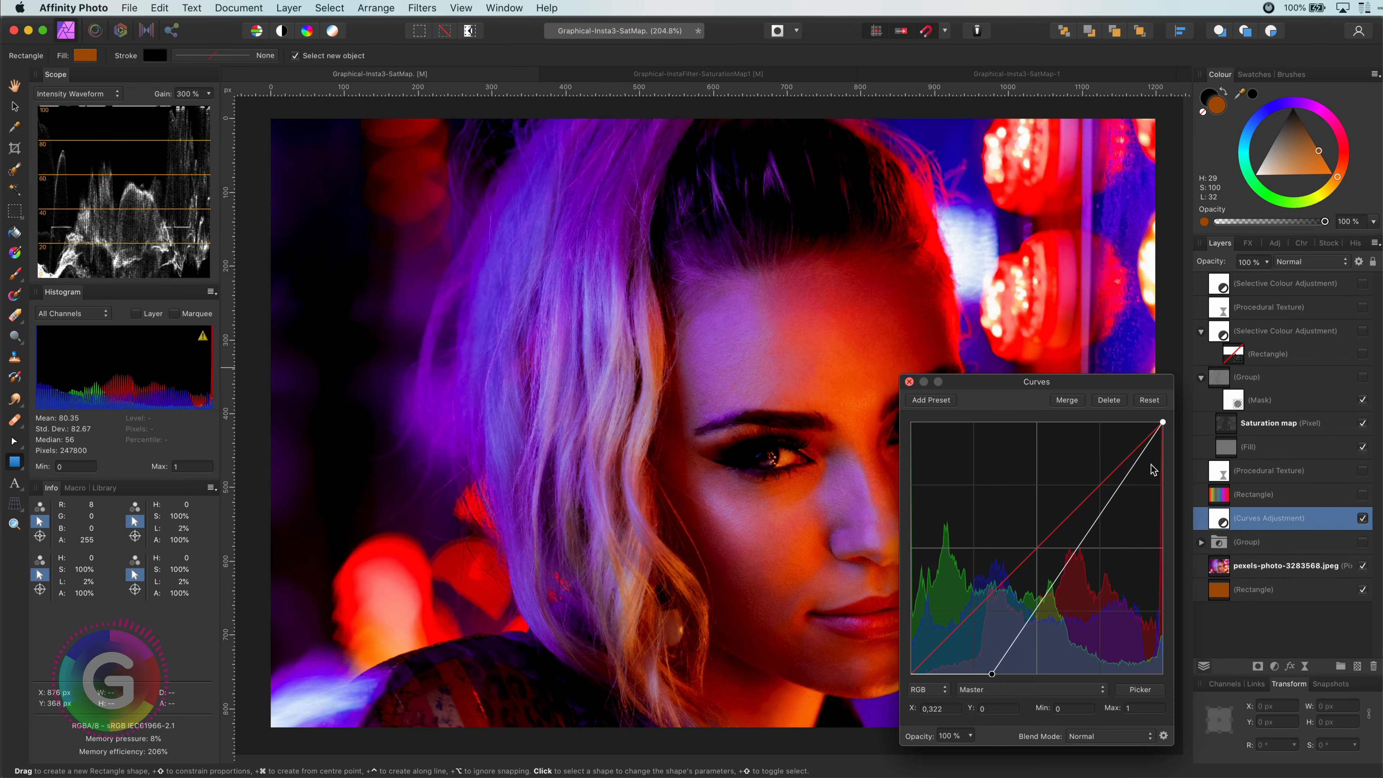
click(909, 381)
- Move the Saturation map mask from the Recolour adjustment to the Curves adjustment and compare the image with the mask off and on
click(1202, 542)
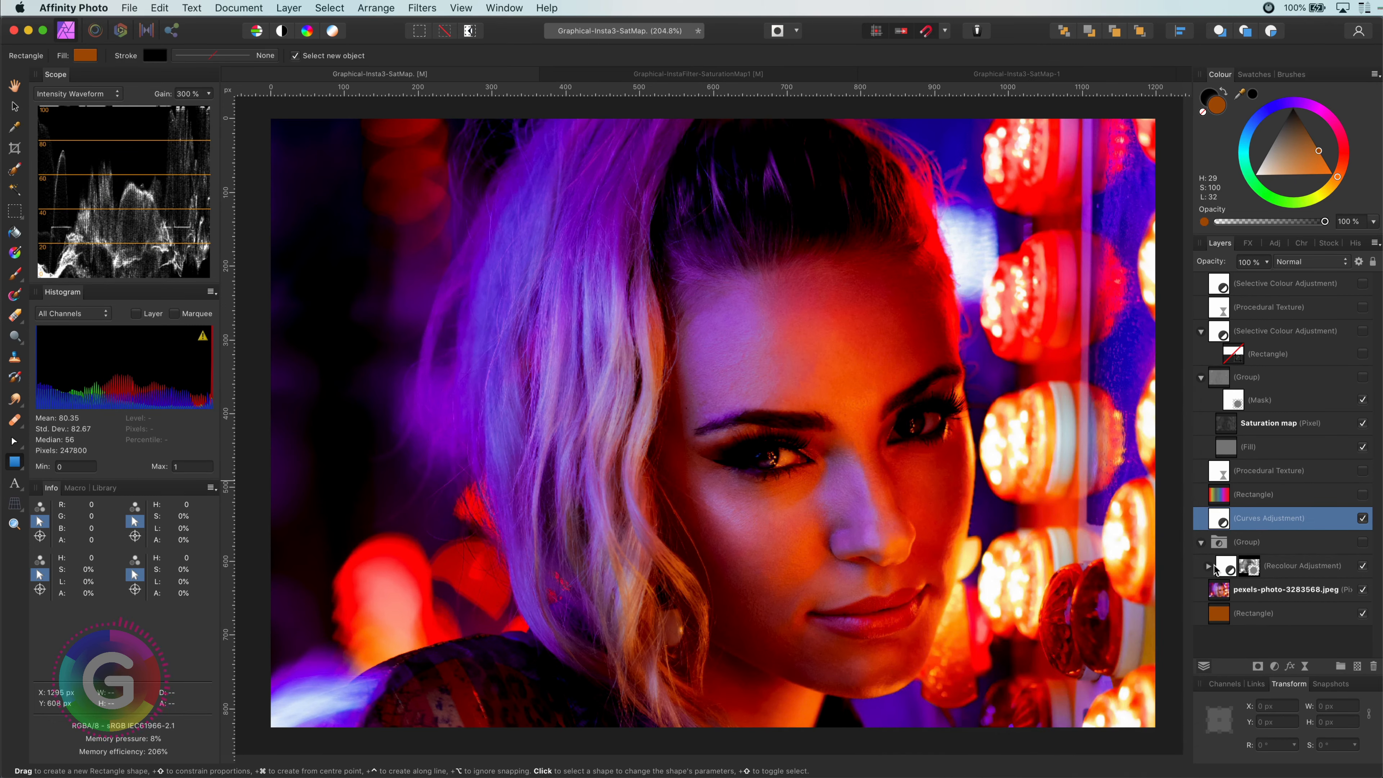
click(1208, 566)
drag(1236, 589, 1214, 520)
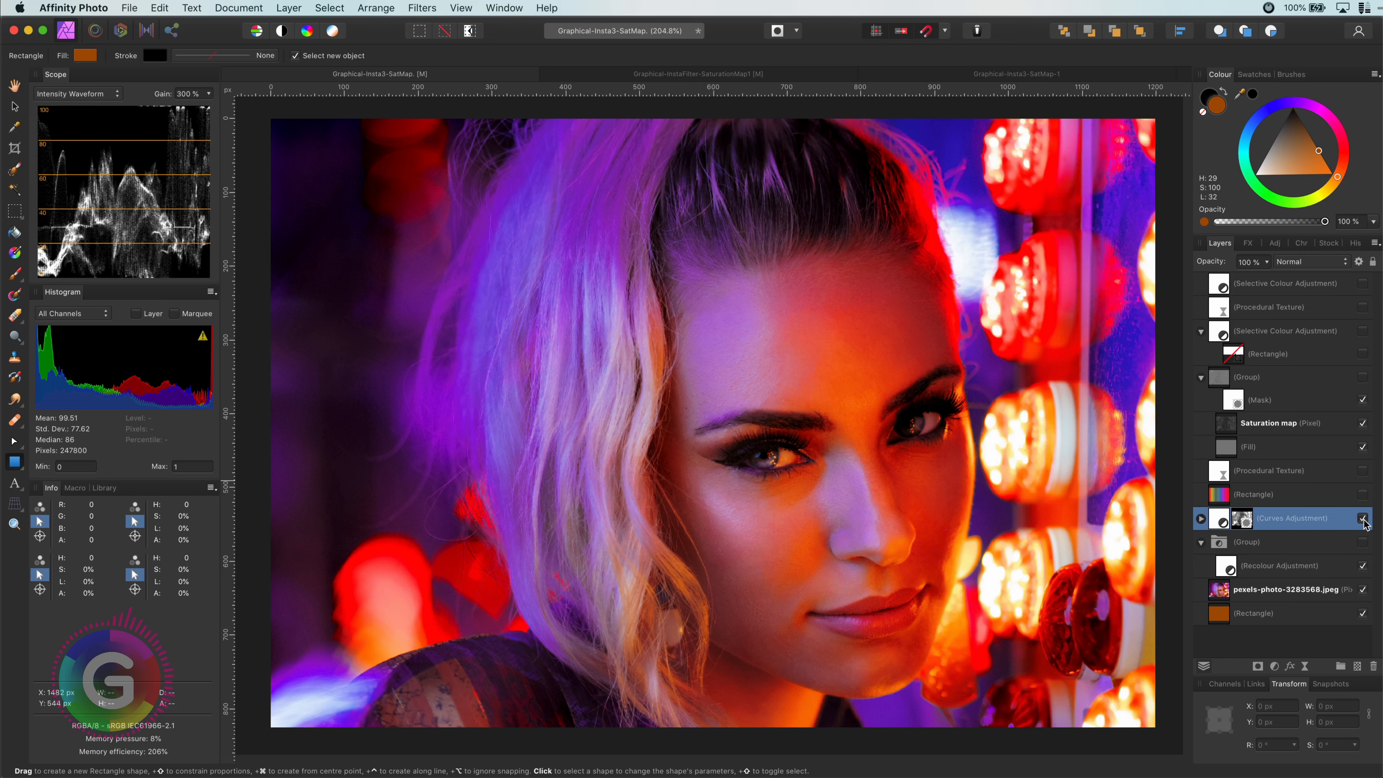
click(1200, 519)
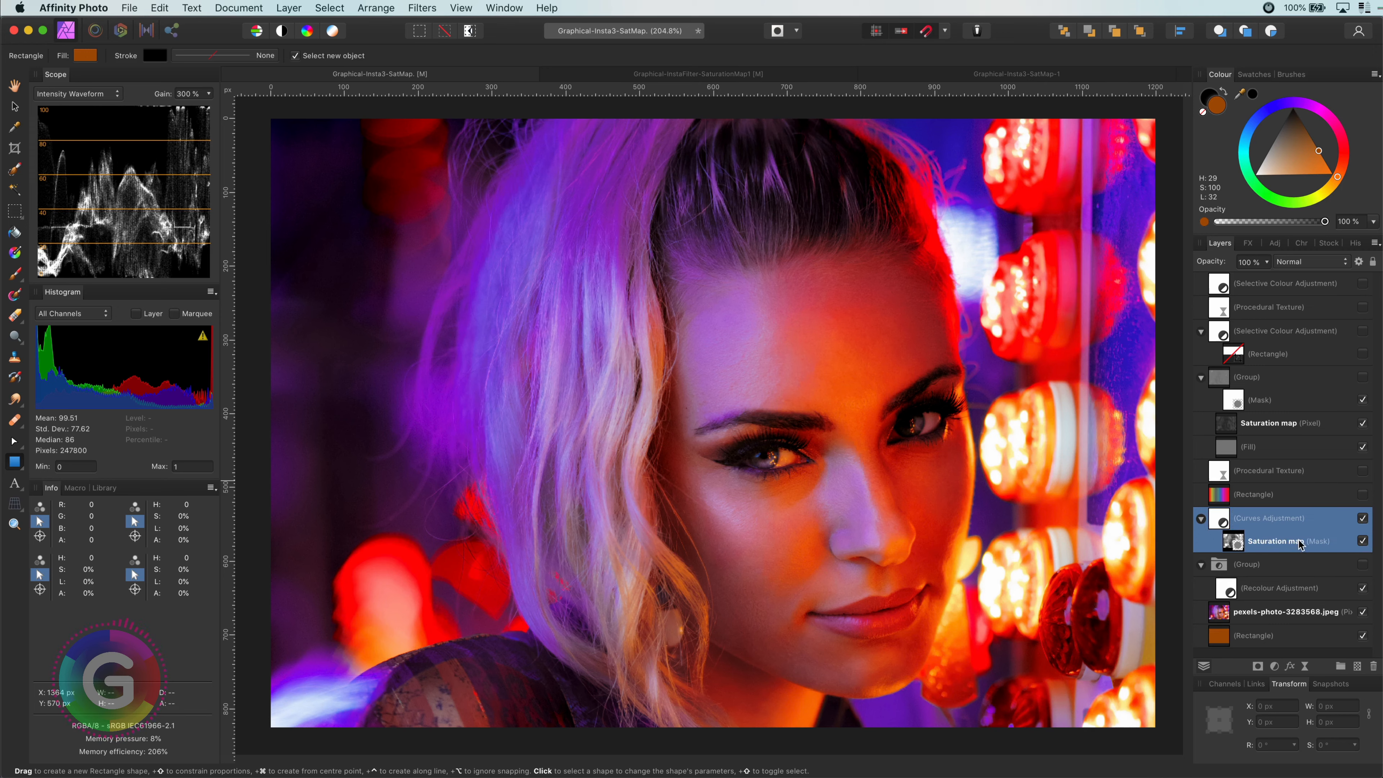
click(1363, 541)
click(1363, 541)
click(1362, 541)
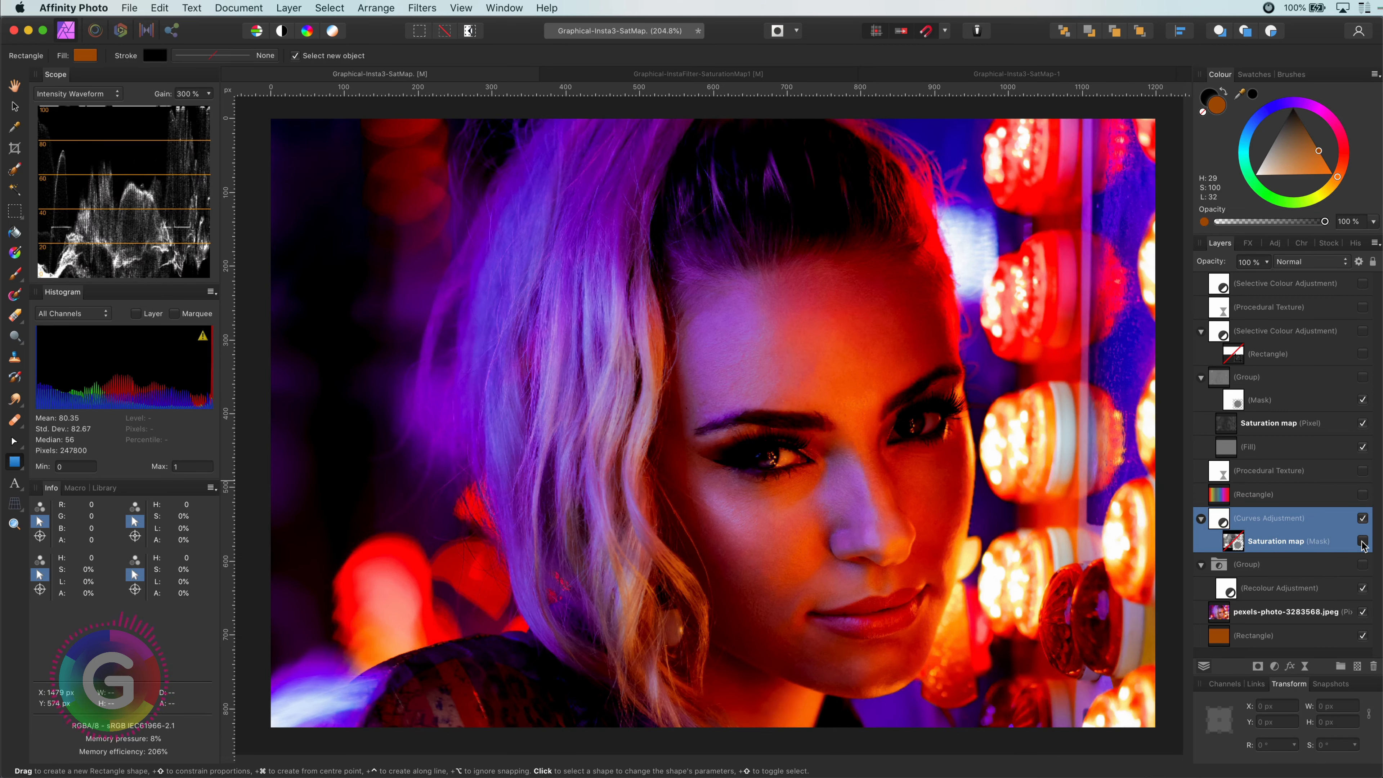
click(1363, 541)
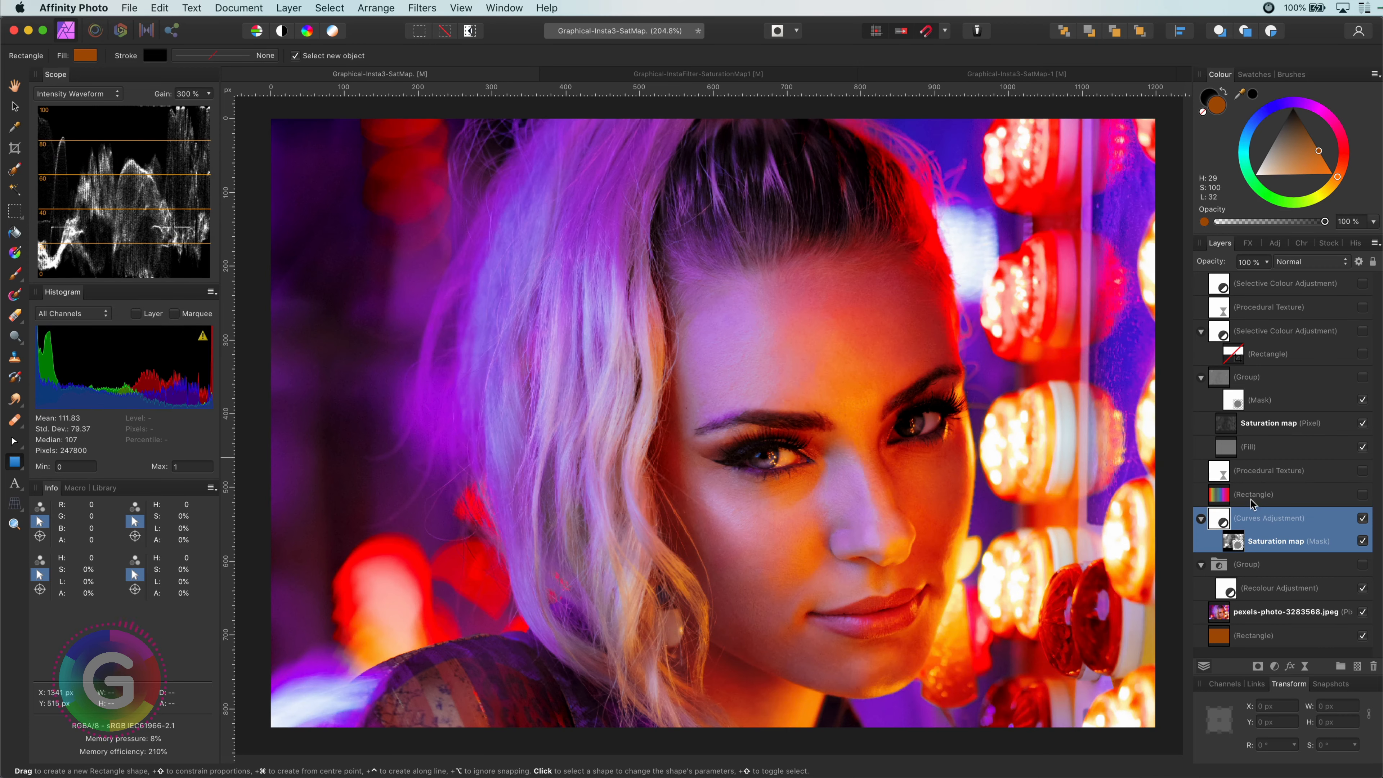
- Switch to the Graphical-Insta3-SatMap-1 document and duplicate its portrait layer
click(1015, 73)
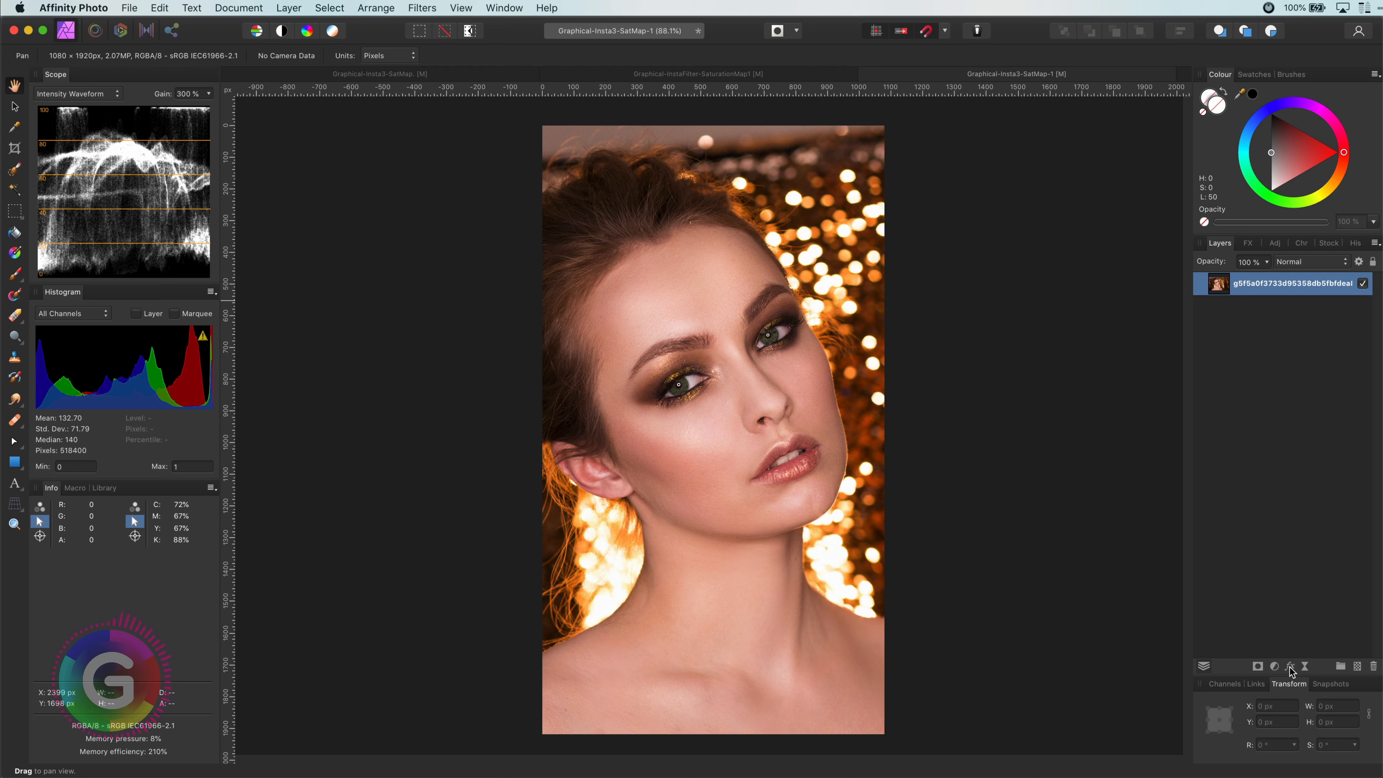
right_click(1226, 283)
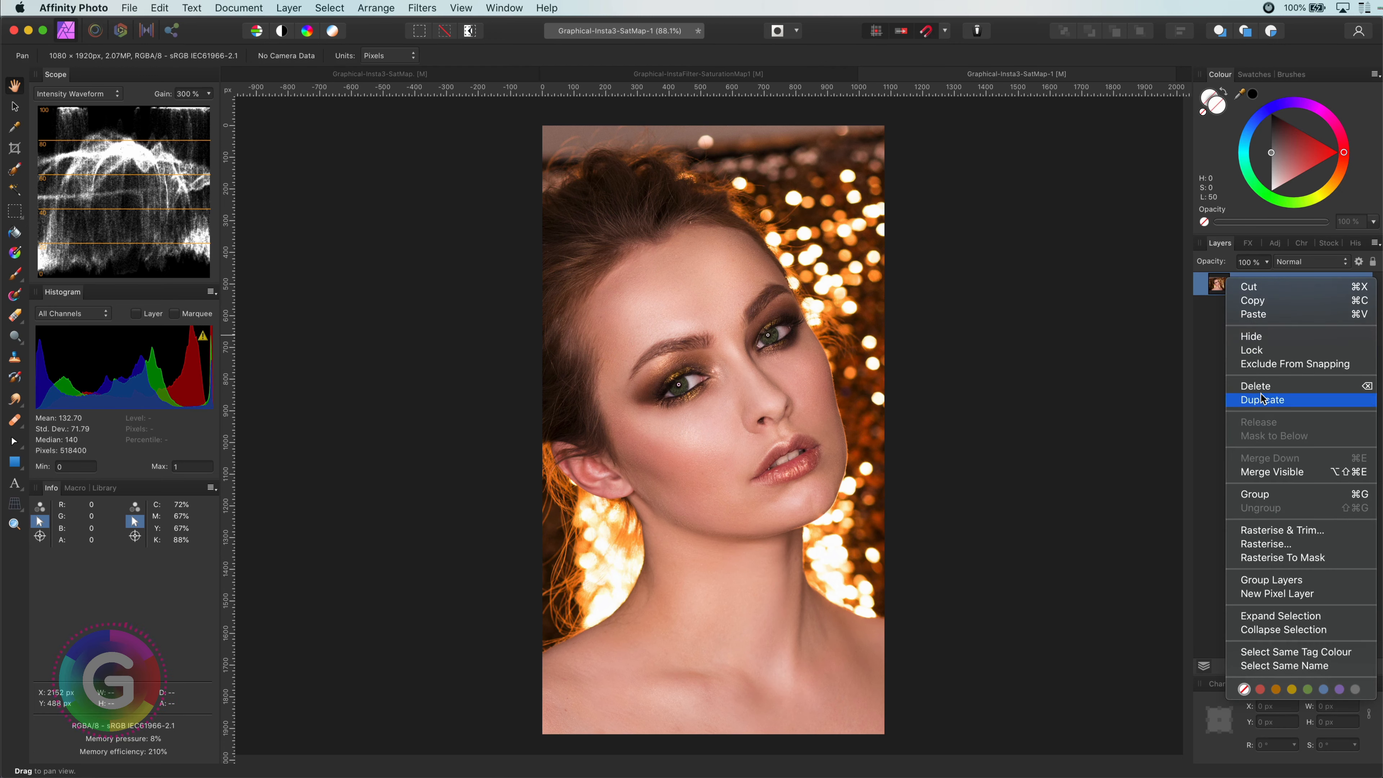
click(1244, 401)
- Add a live Procedural Texture filter to the duplicate portrait layer and load the Saturaion Map (HSL) preset
click(1304, 665)
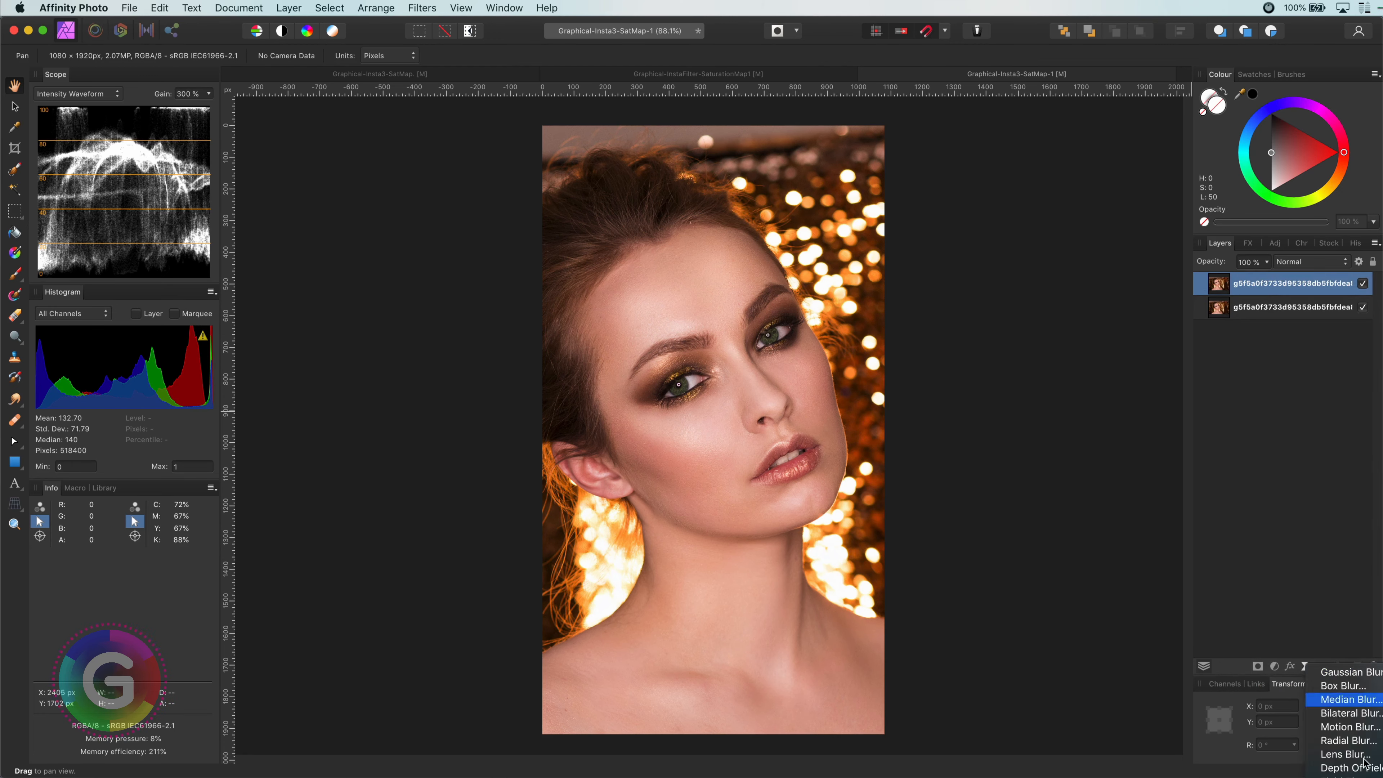
click(1339, 776)
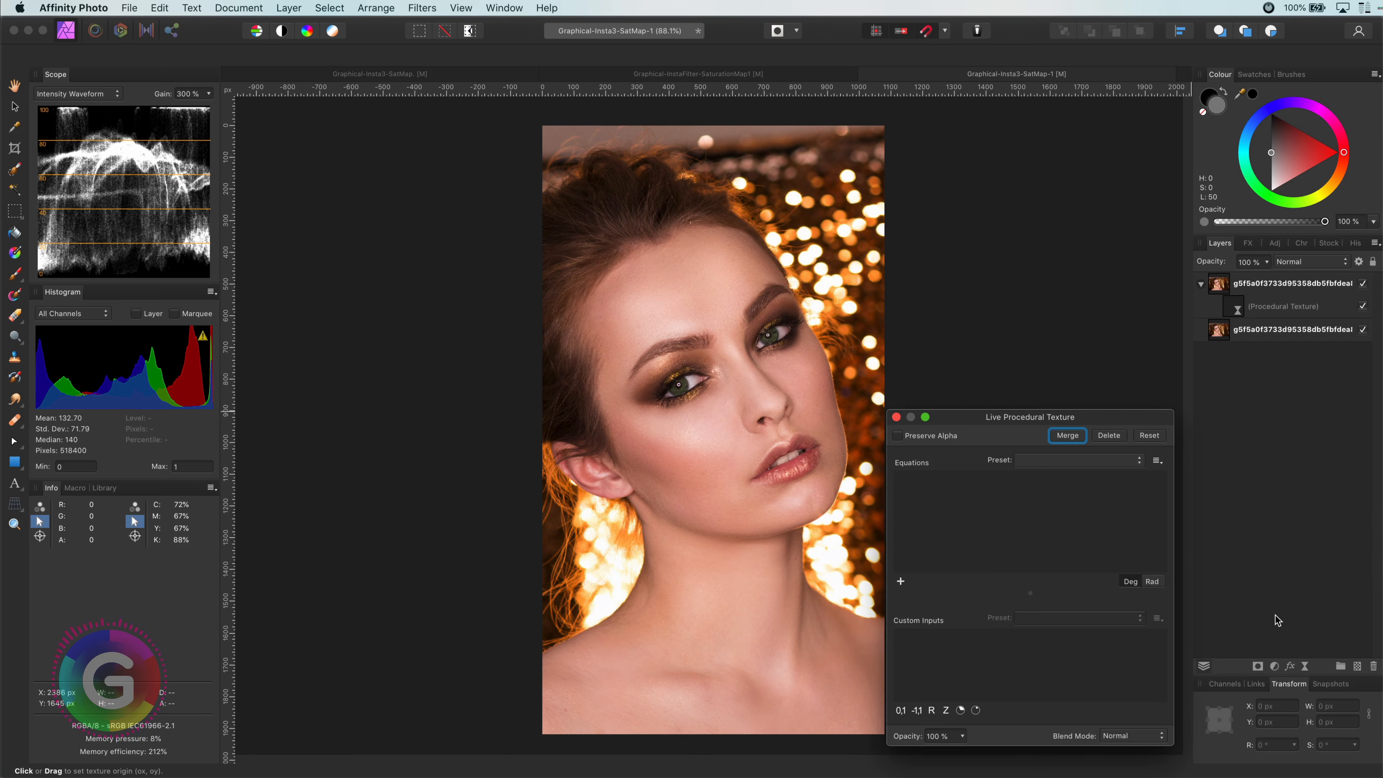
click(1050, 469)
click(1062, 776)
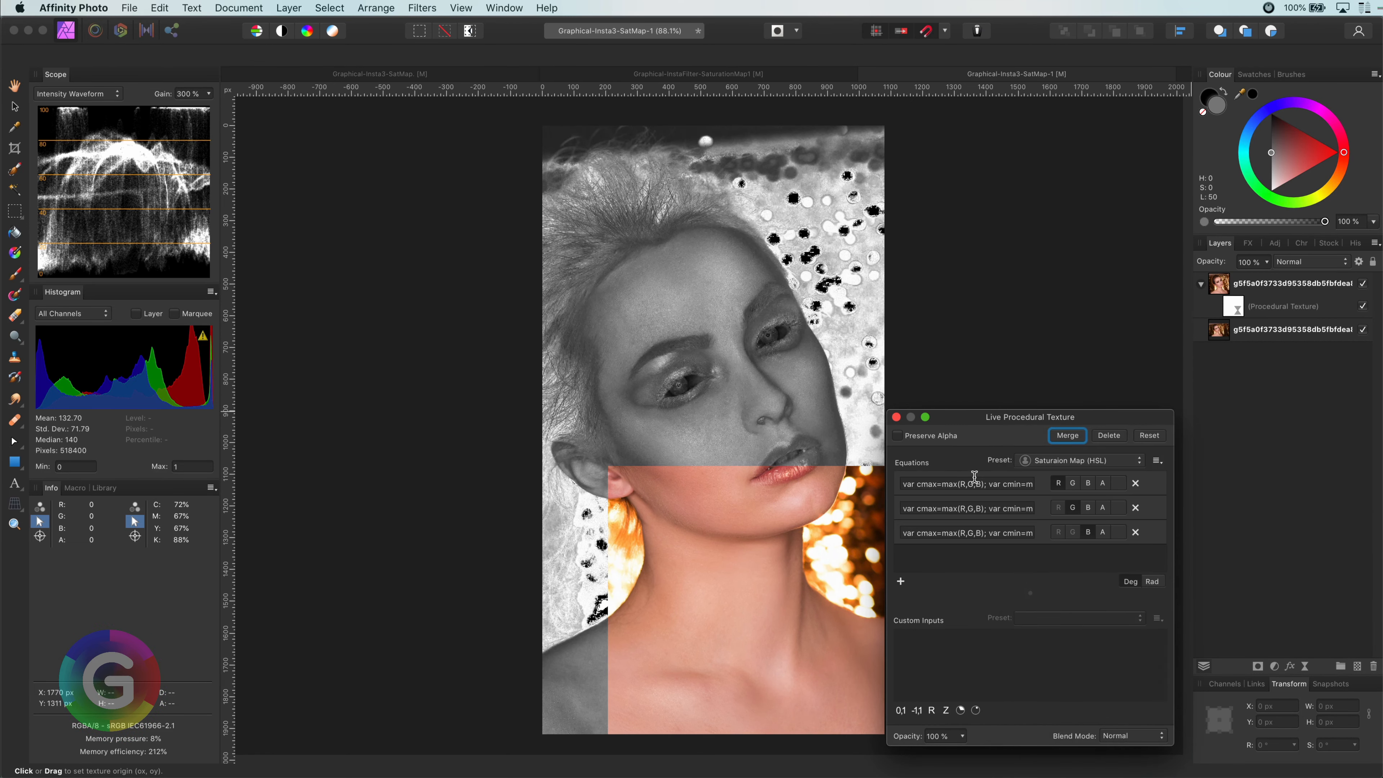
- Add a grey fill layer and place it between the saturation map layer and the original portrait
click(896, 418)
click(1216, 287)
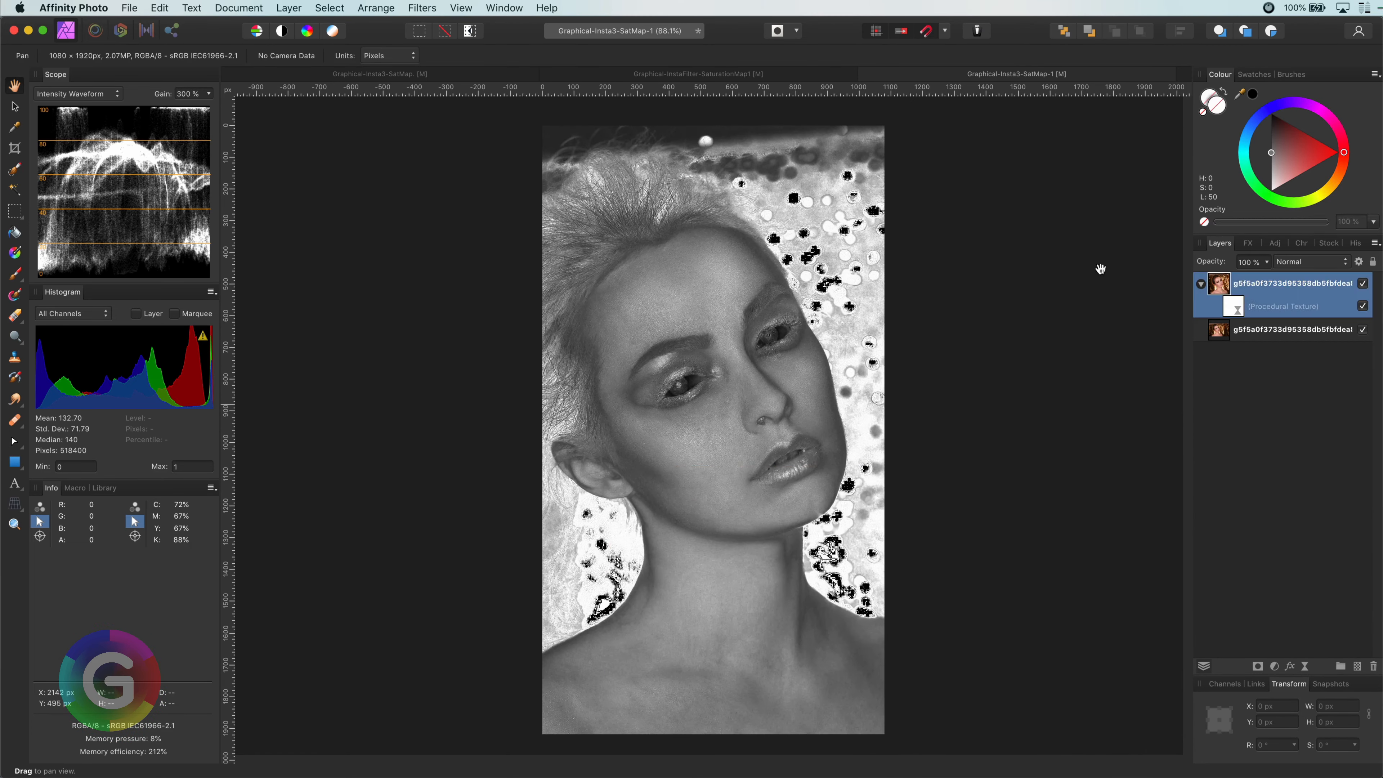
click(289, 8)
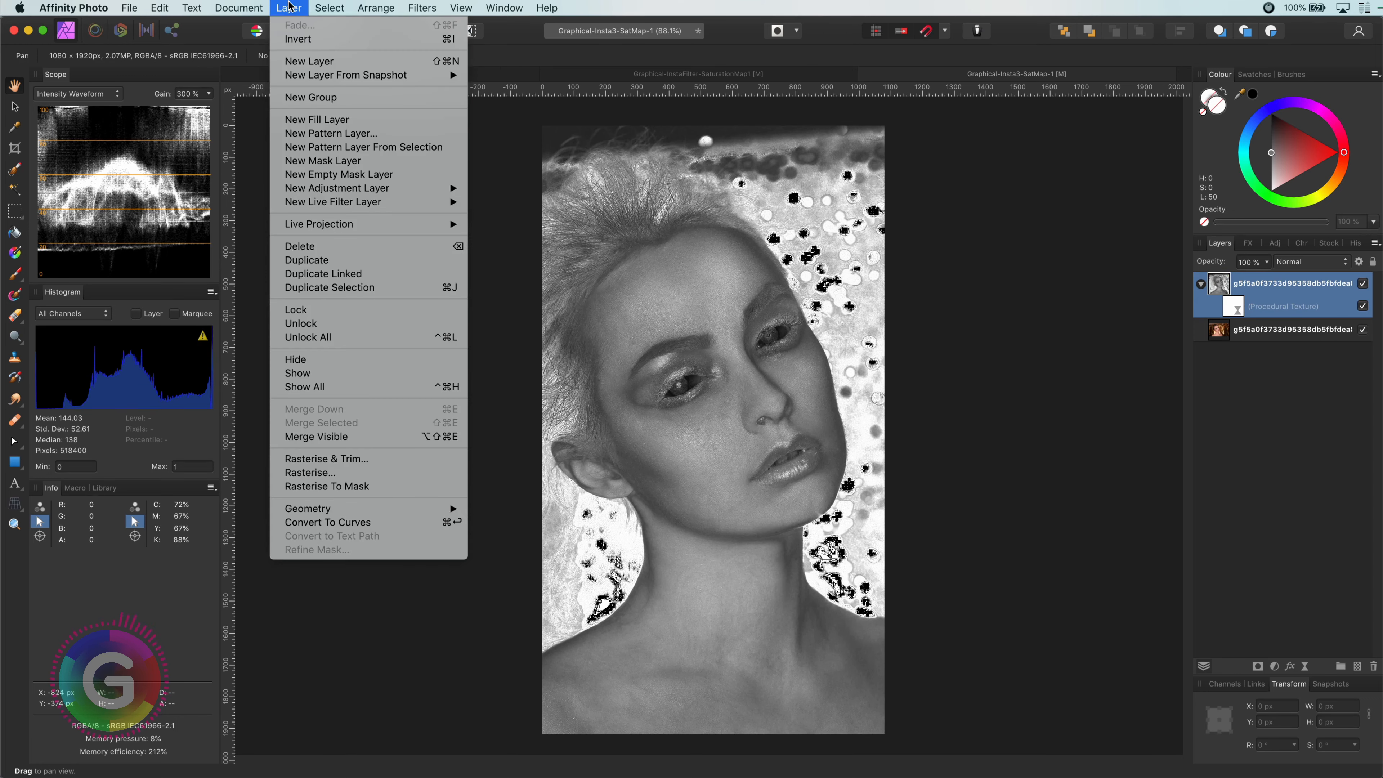
click(317, 119)
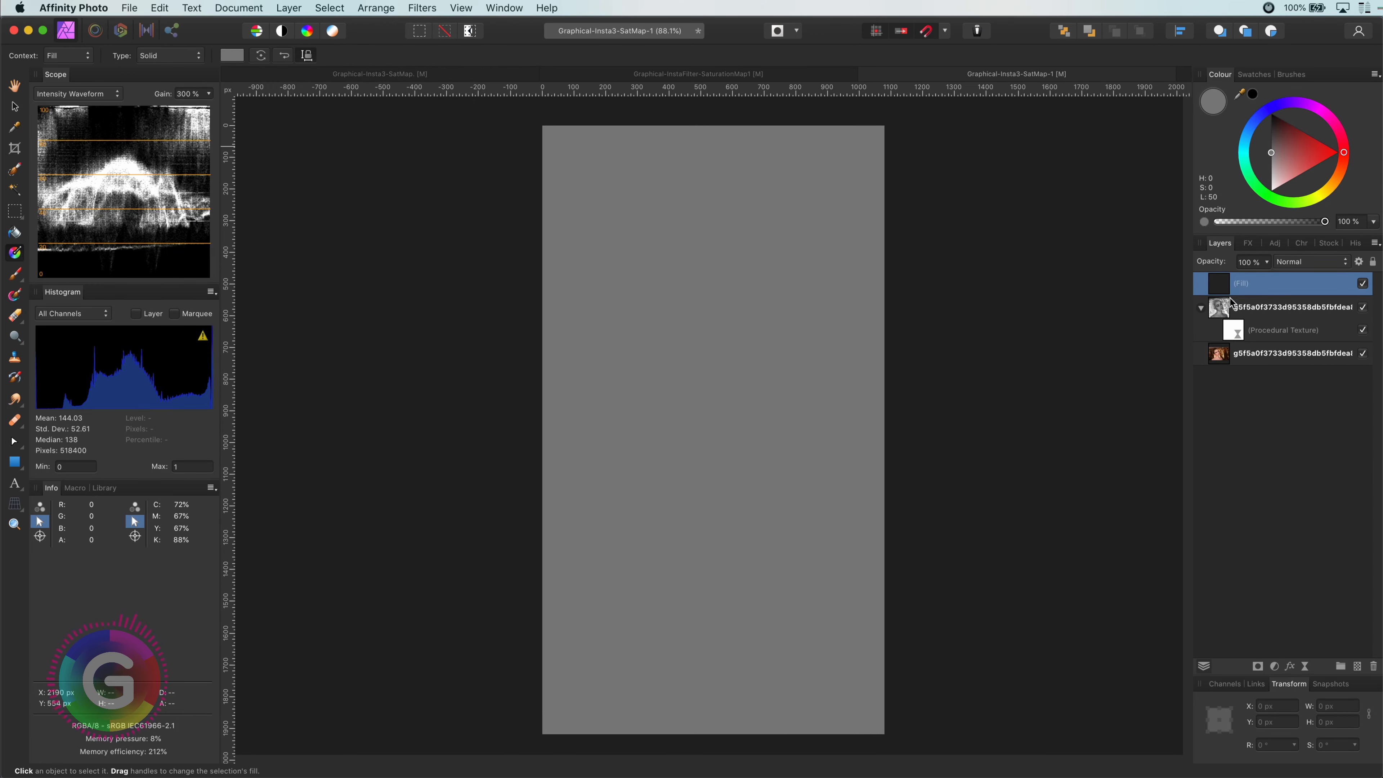
drag(1220, 292, 1236, 343)
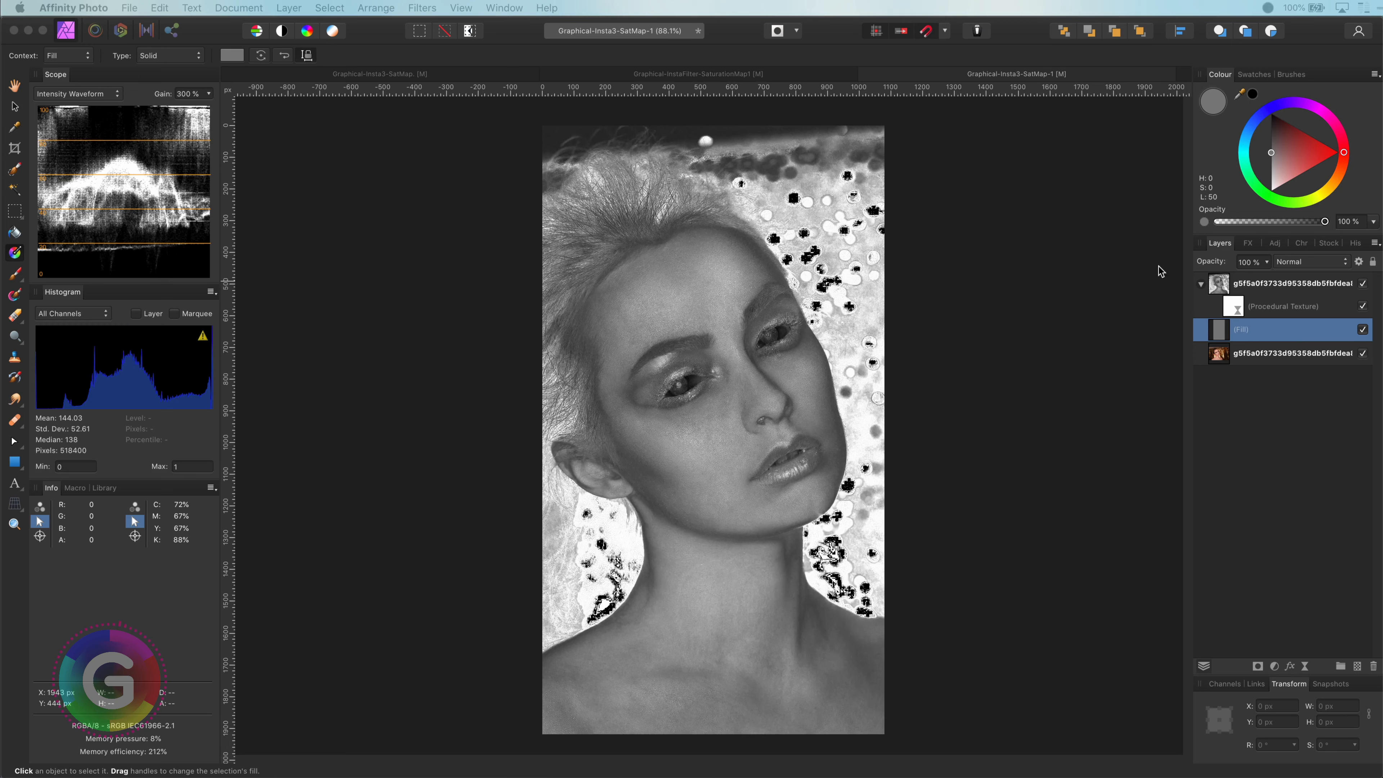
- Set the saturation map layer's source blend range to fall linearly from full opacity in the blacks to 0 % in the whites
click(1219, 283)
click(1358, 261)
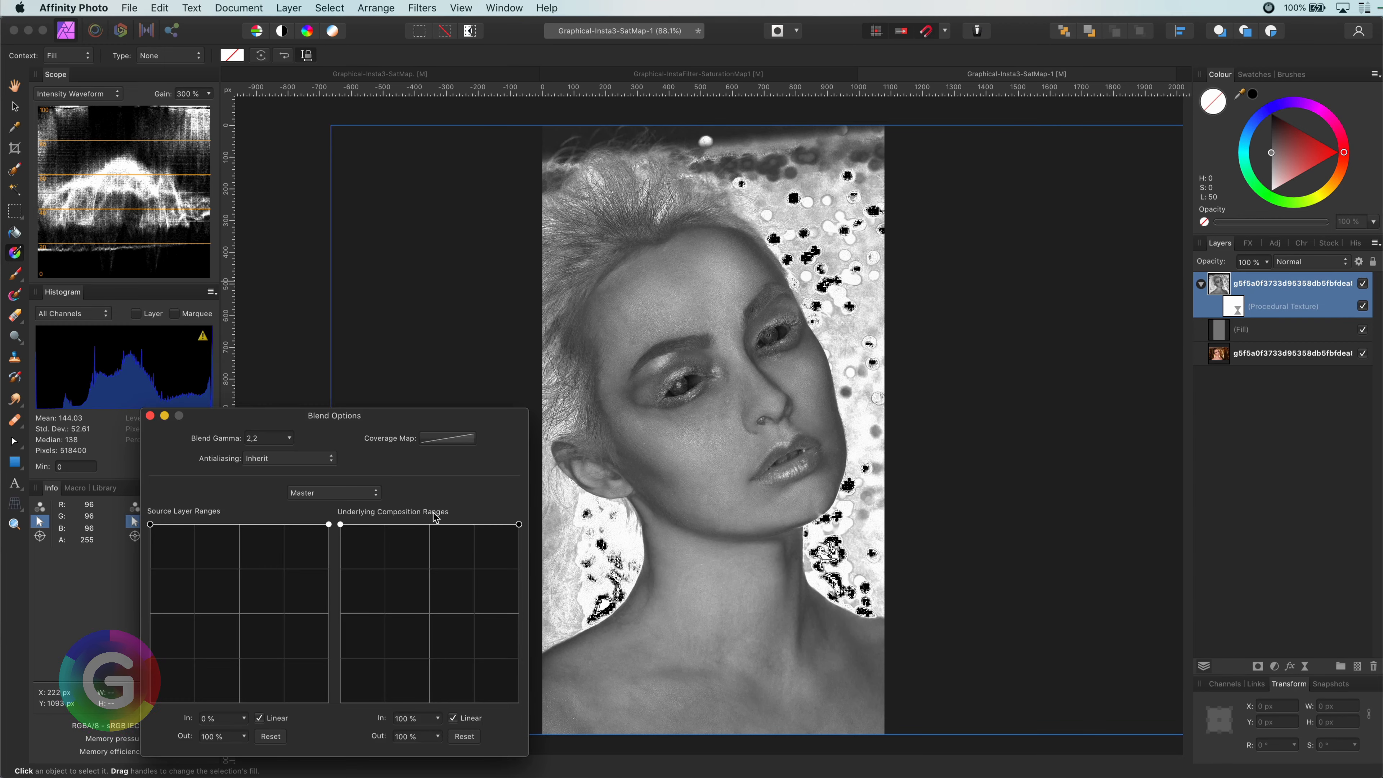
drag(330, 525, 329, 703)
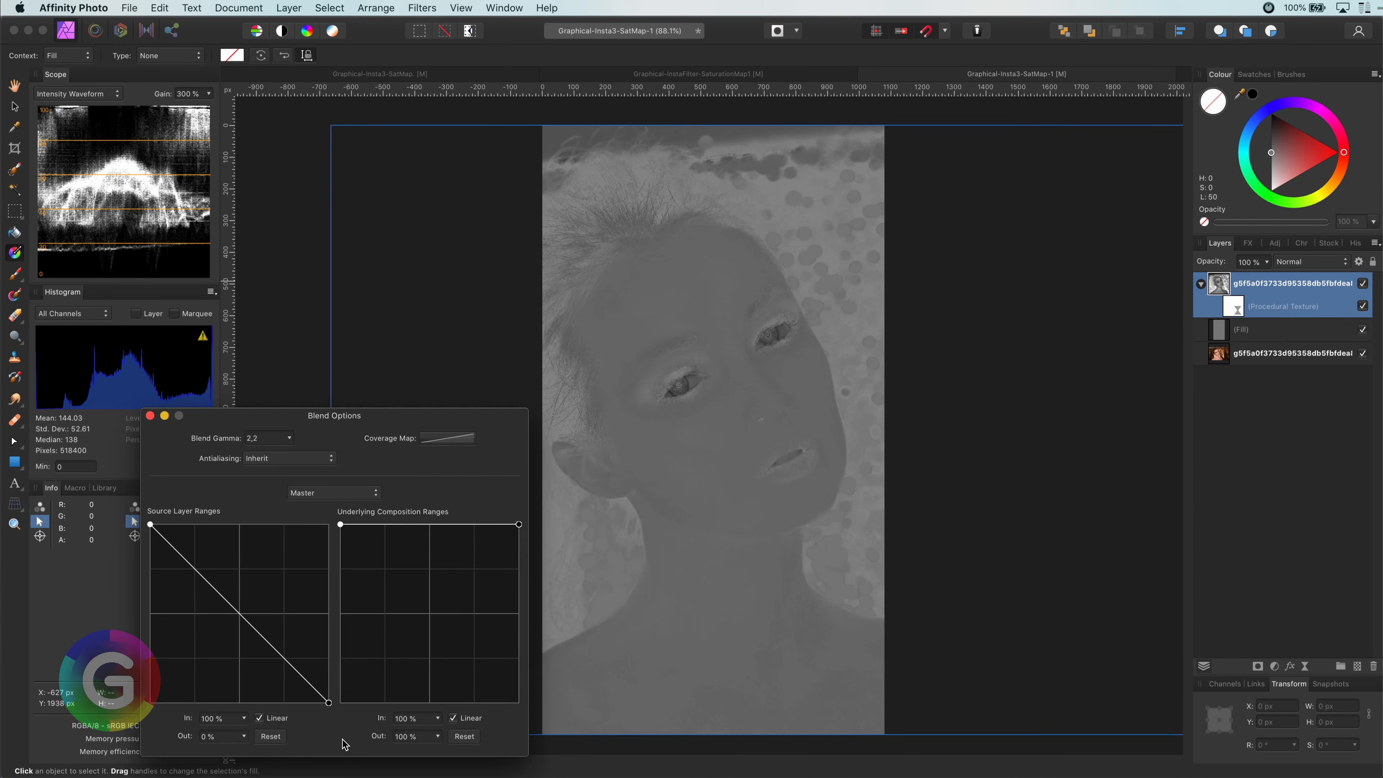
click(151, 416)
- Group the saturation map and fill layers and set the group's blend mode to Linear Light
super+click(1214, 330)
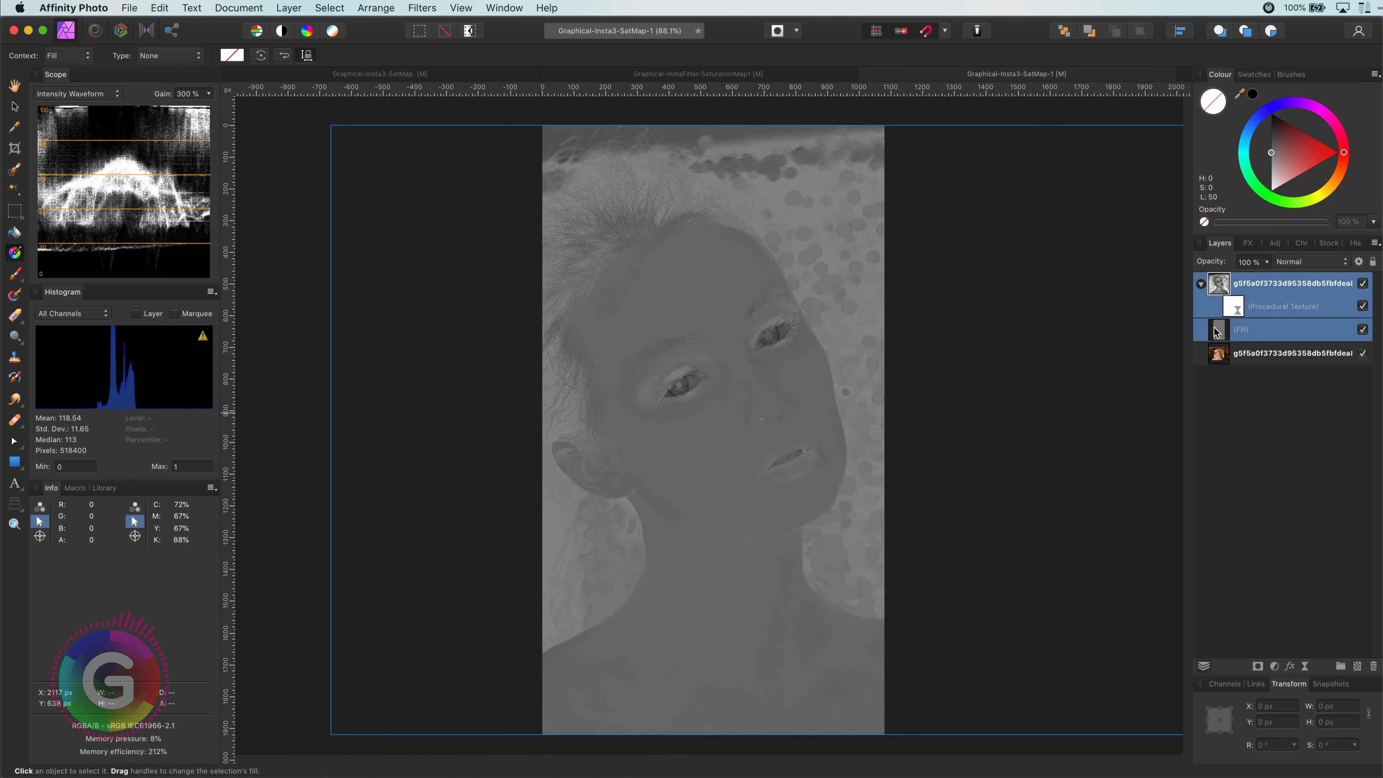
key(super+g)
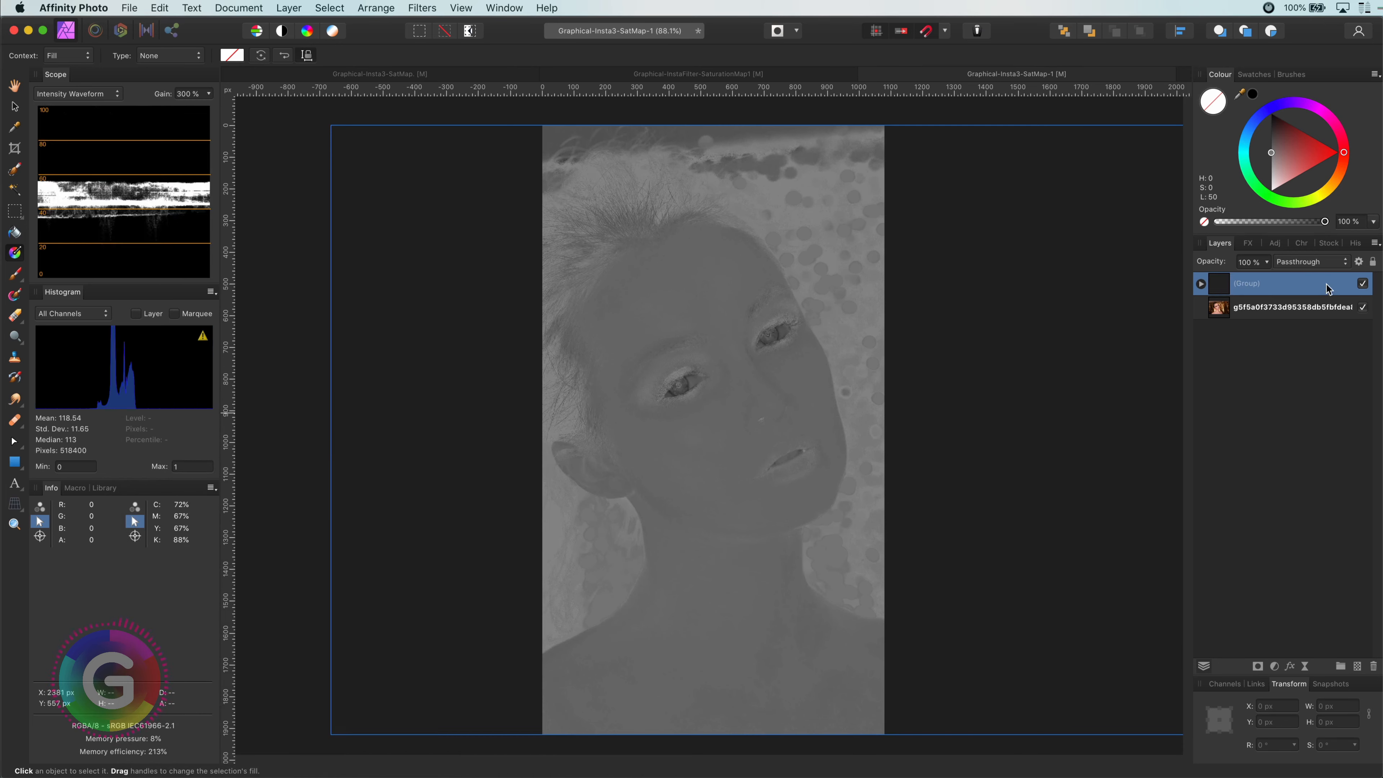
click(1320, 262)
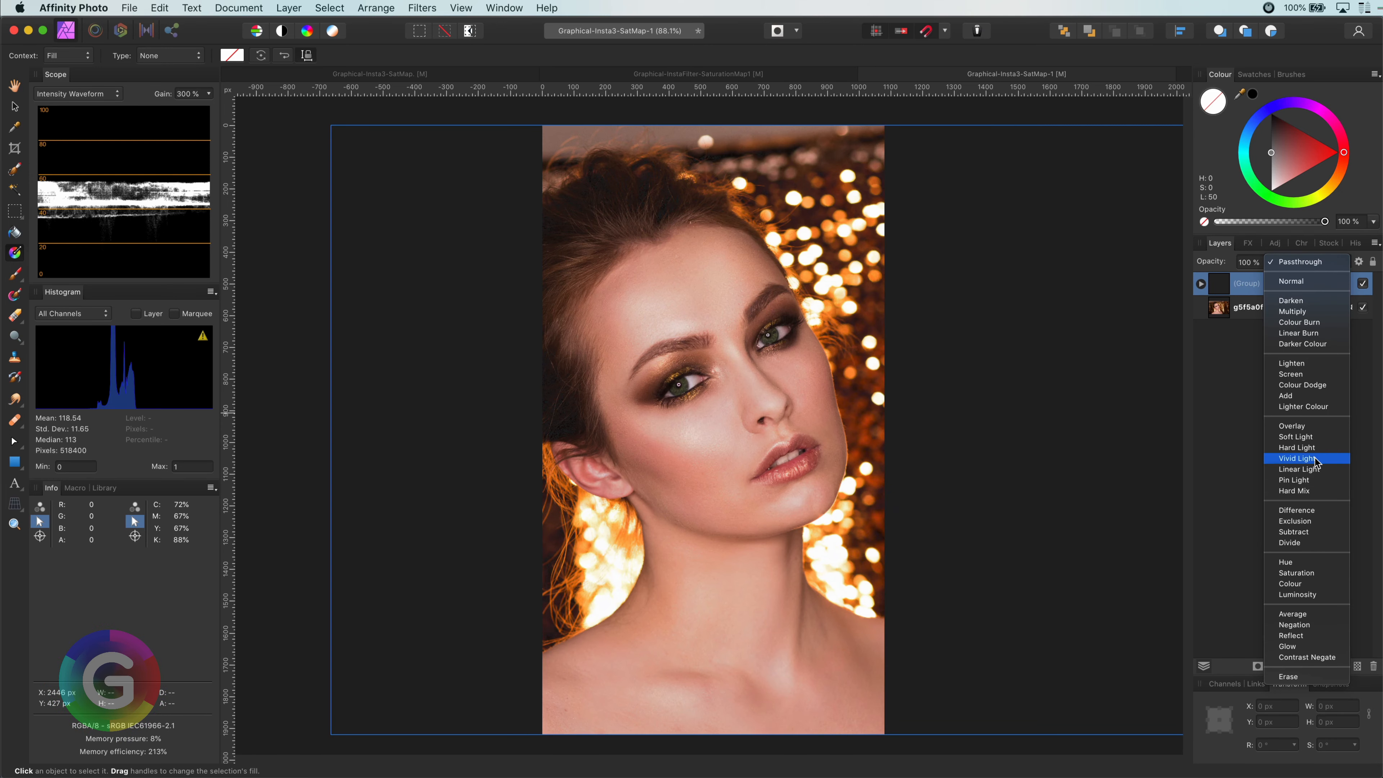
click(1318, 473)
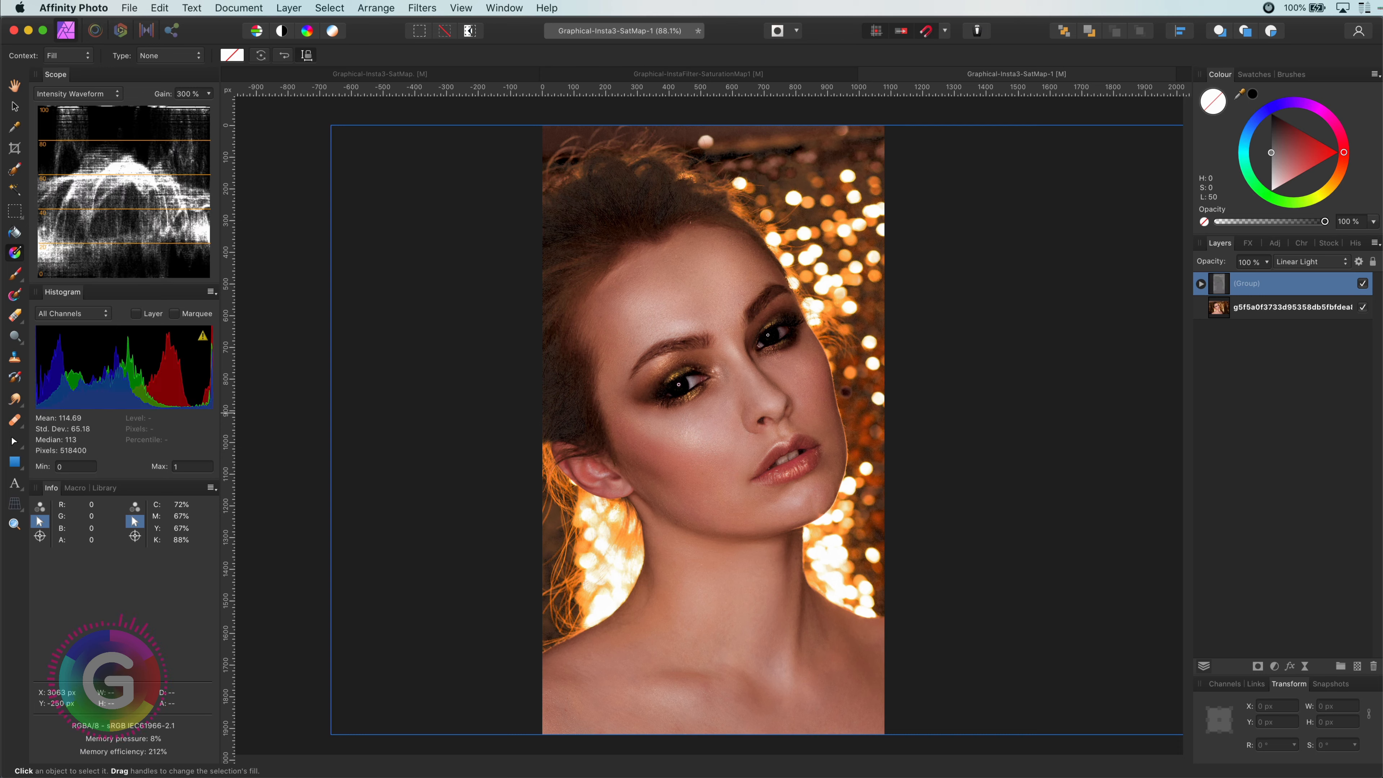
- Add a live Gaussian Blur filter to the saturation map layer inside the group, with Preserve Alpha on and a 3,2 px radius
click(1200, 283)
click(1219, 313)
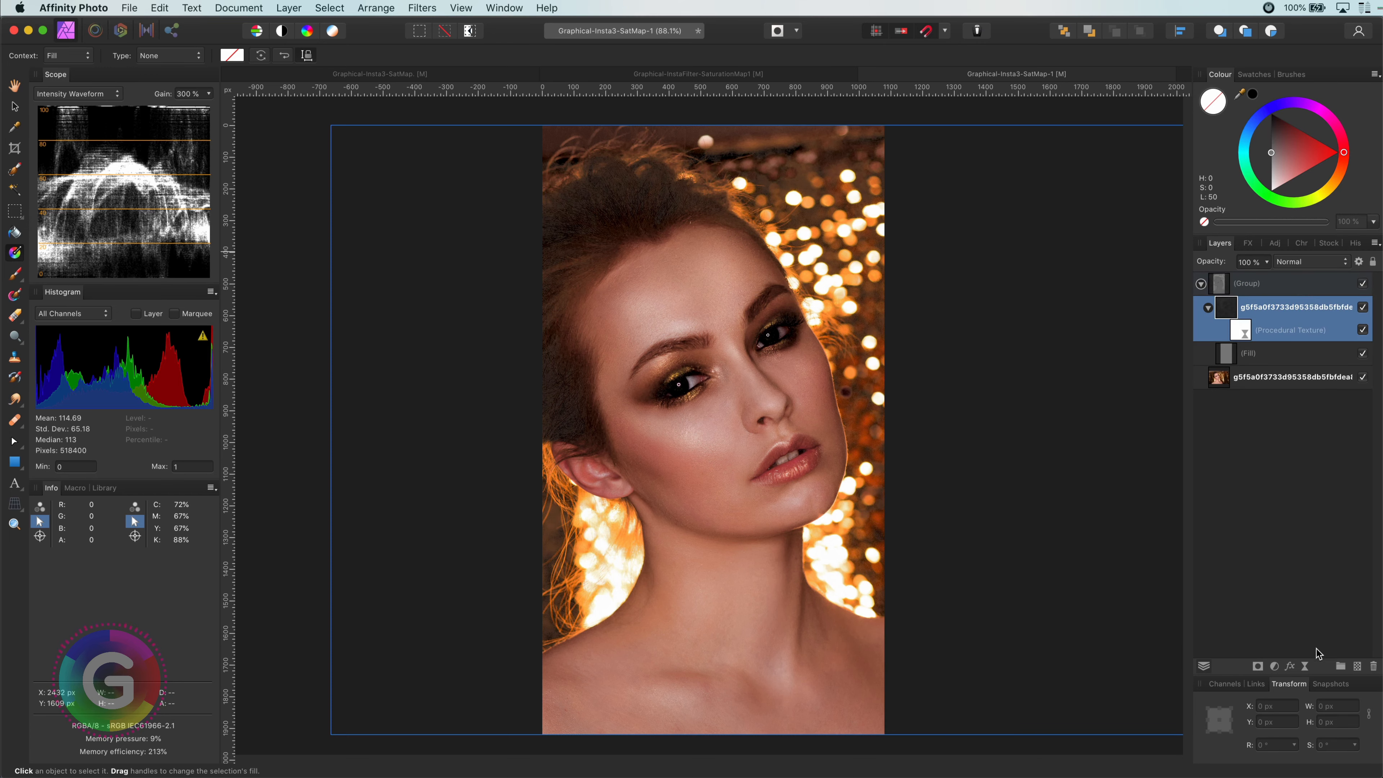
click(1311, 662)
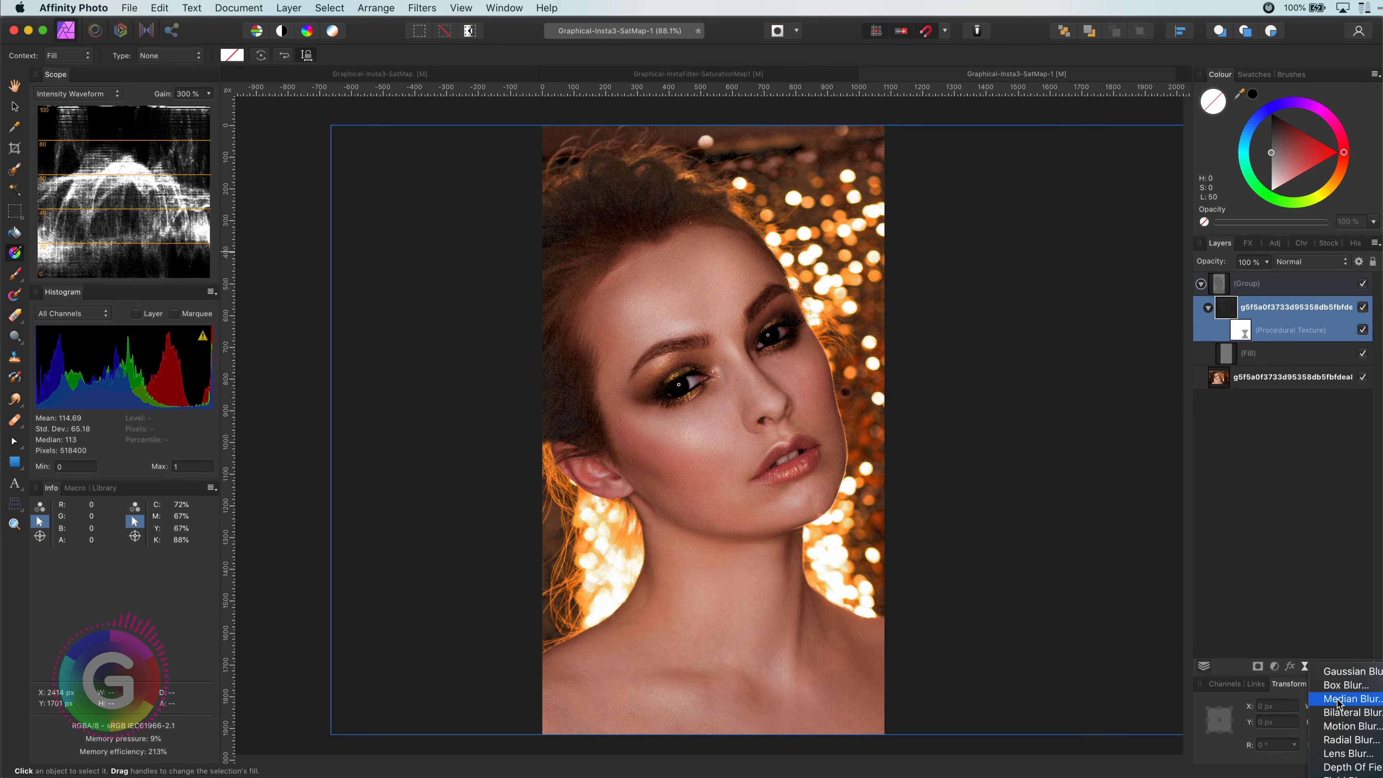
click(1341, 674)
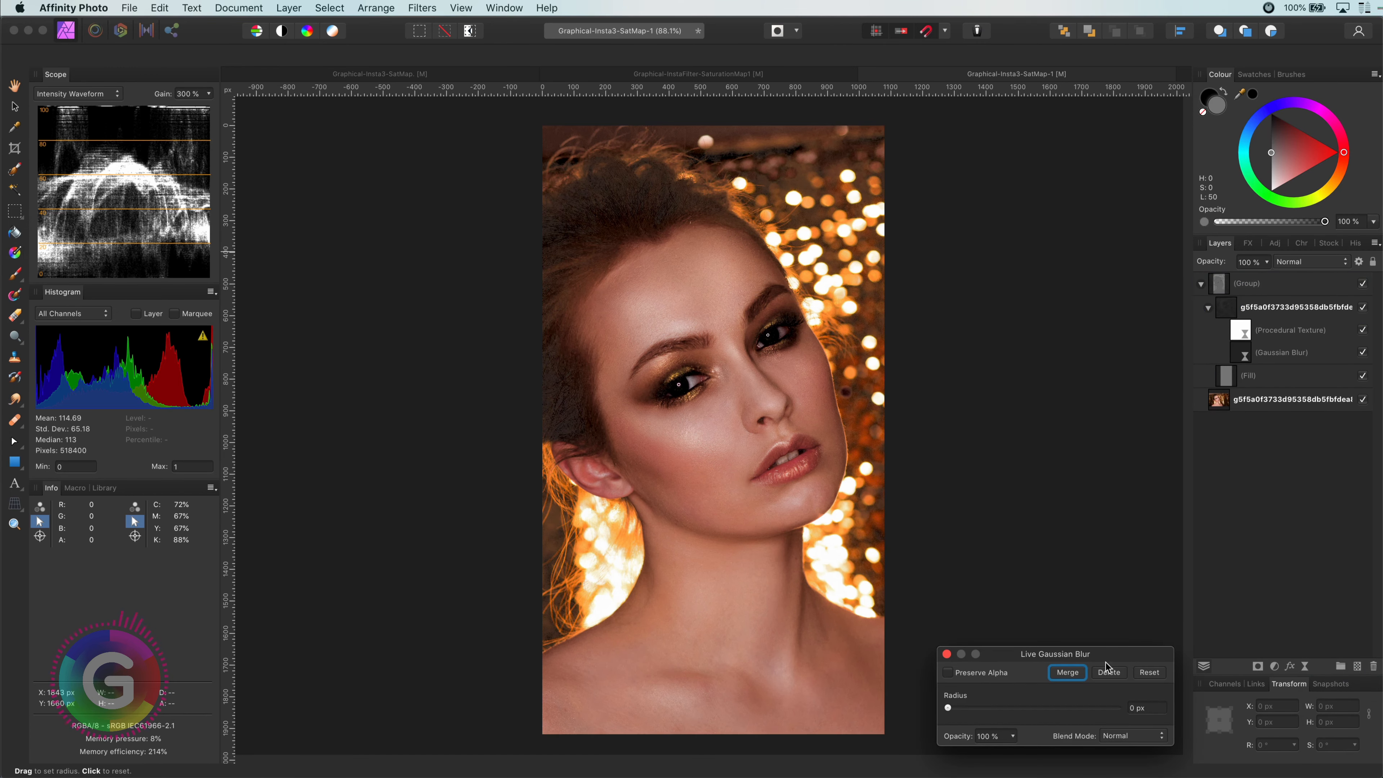
click(948, 673)
drag(947, 707, 997, 708)
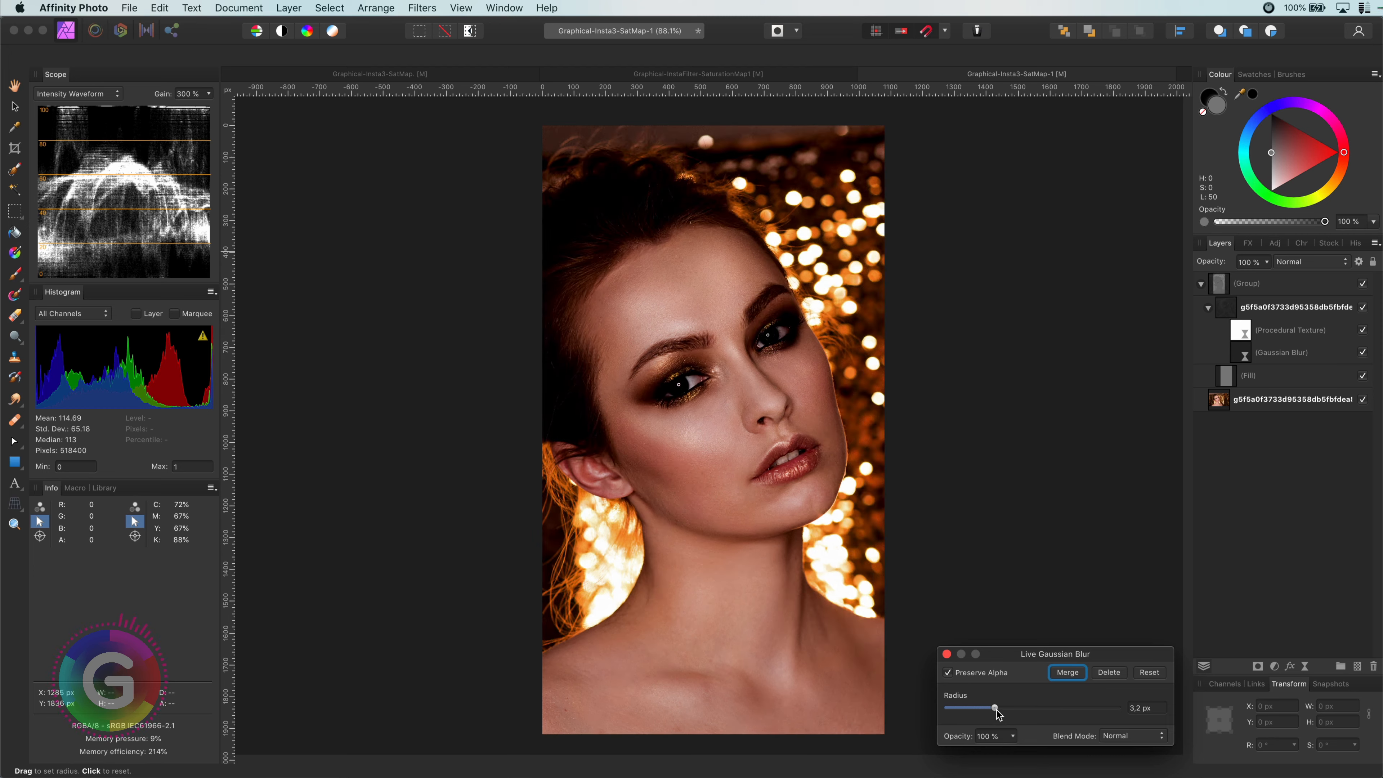
click(946, 654)
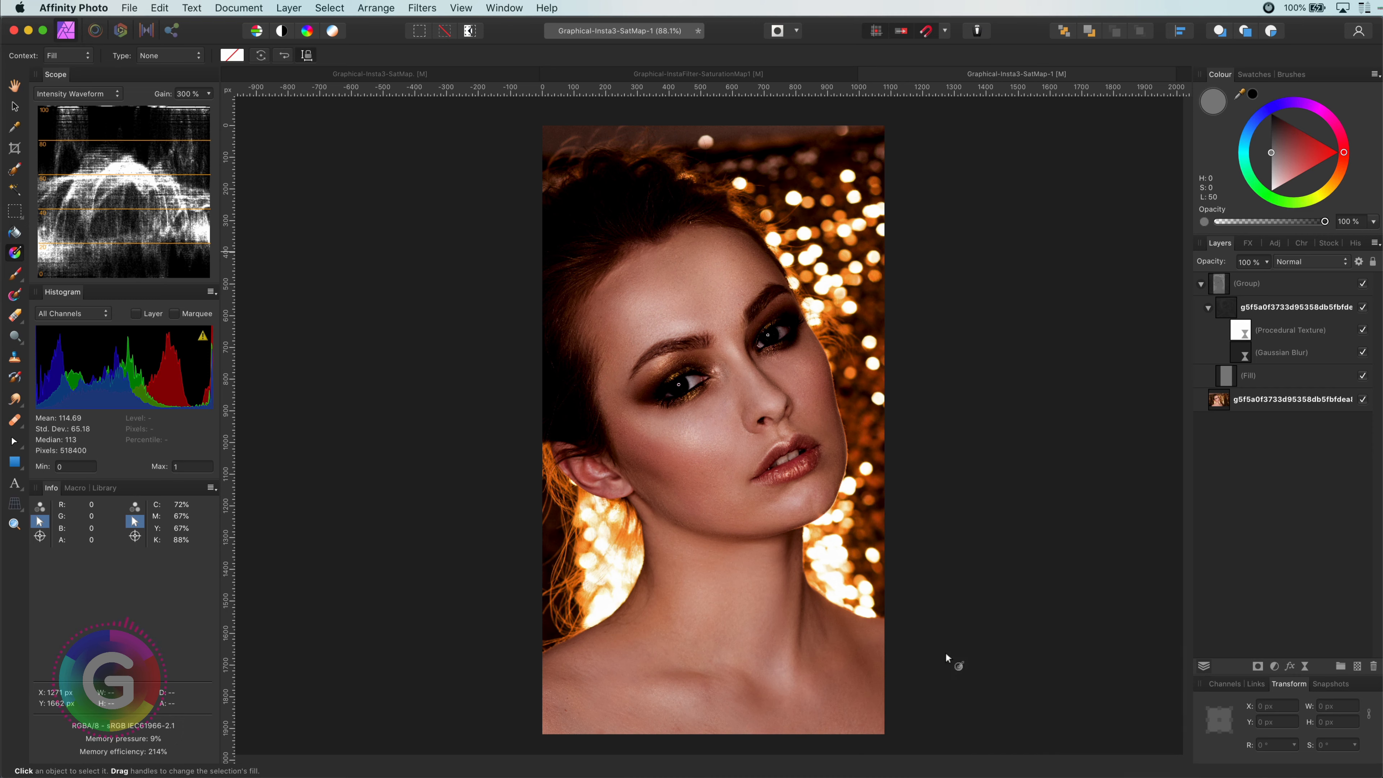
- Lower the saturation map layer's opacity to 43 % and deselect it
click(1236, 312)
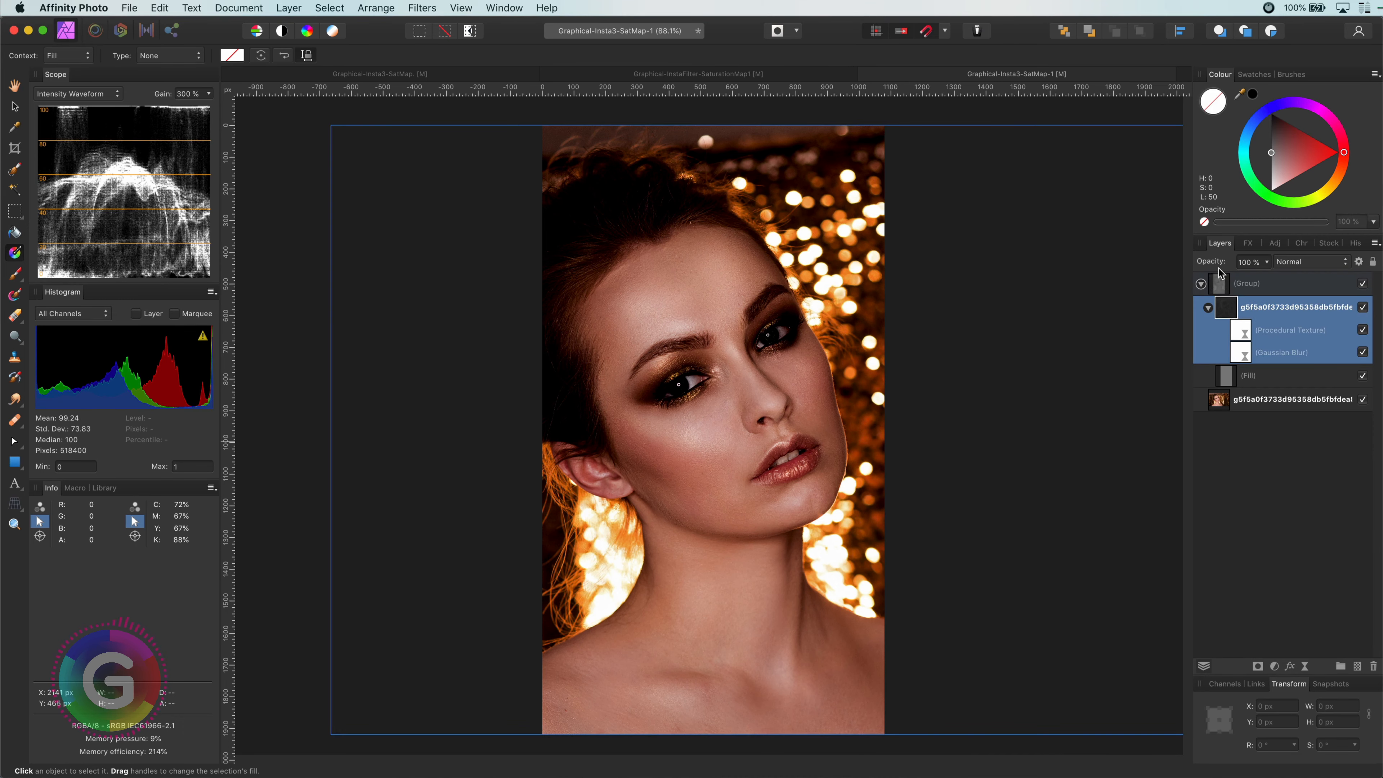
drag(1211, 263, 1174, 267)
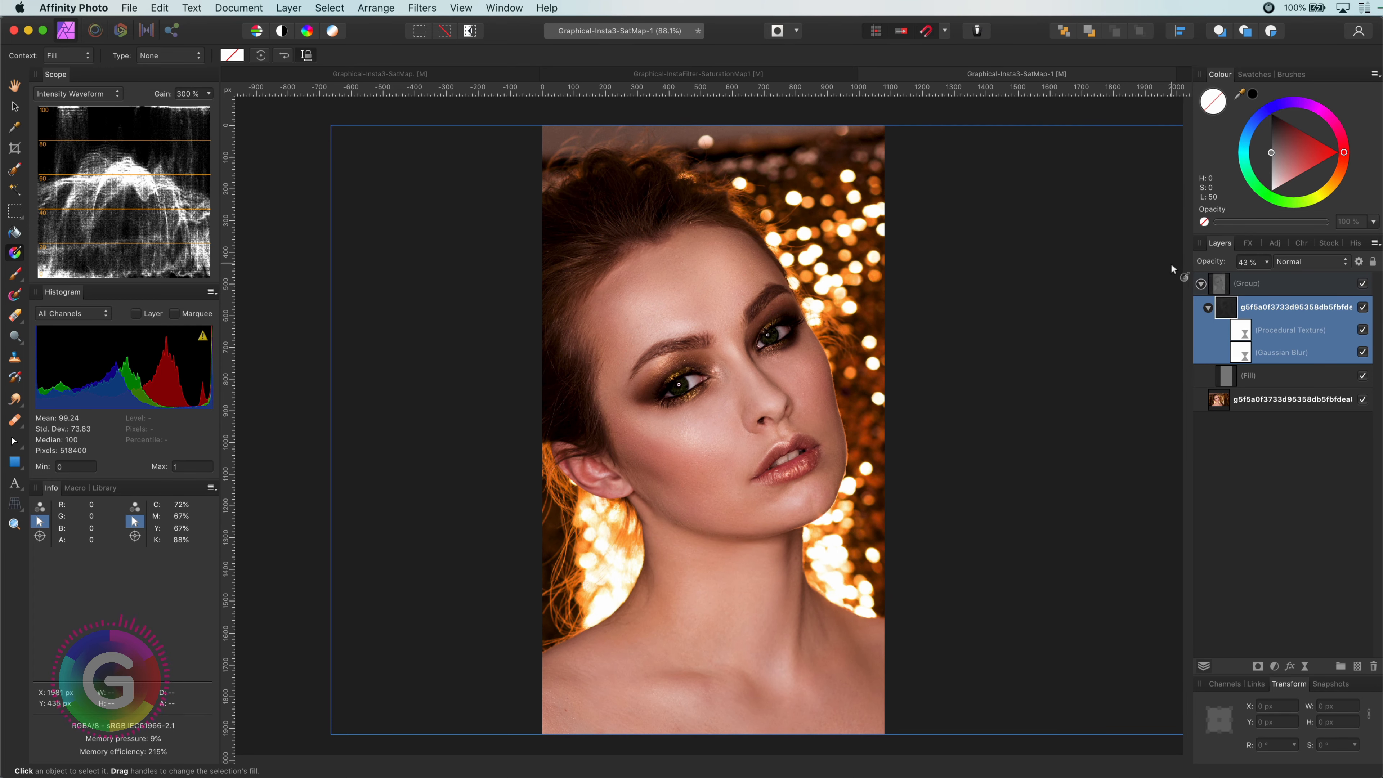
click(1263, 423)
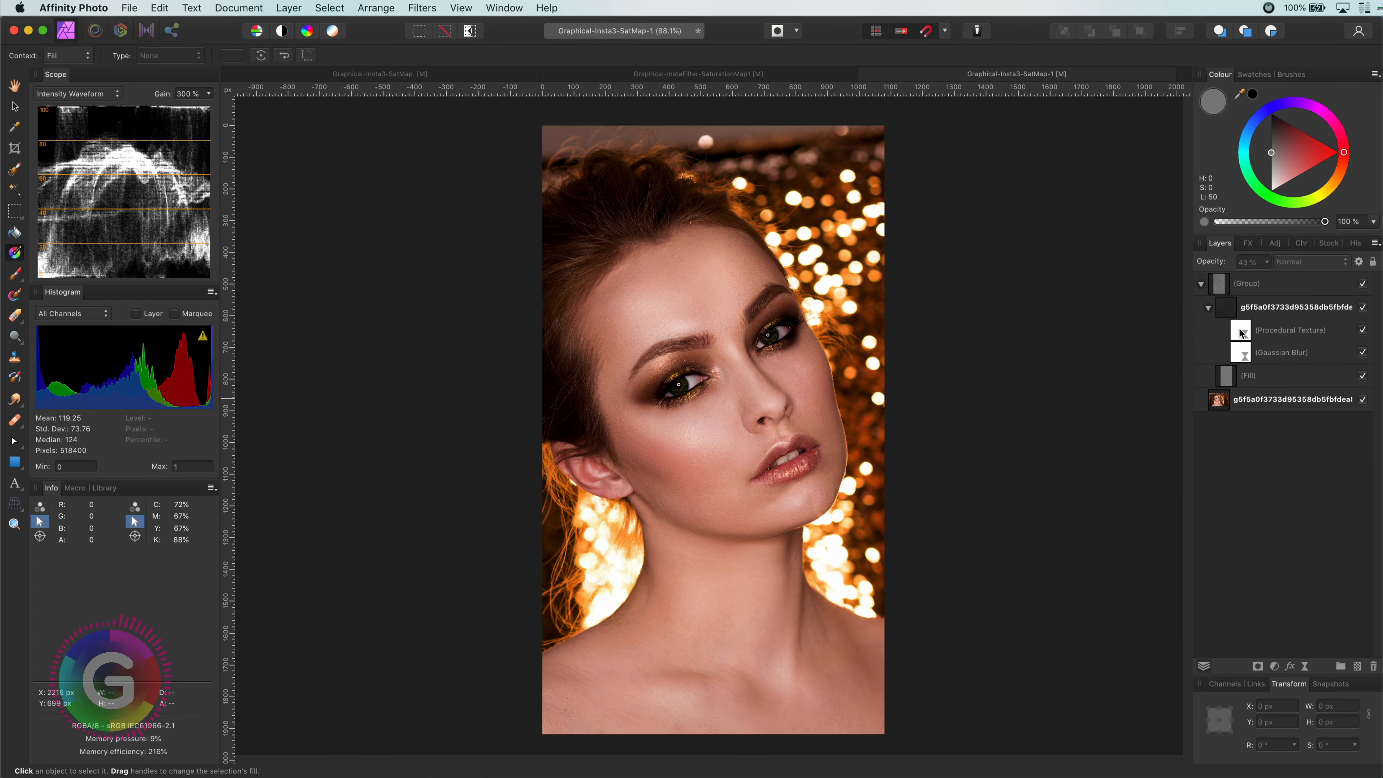
- Add a mask to the Linear Light group and paint black over both irises with the brush at 100 % opacity
click(1222, 291)
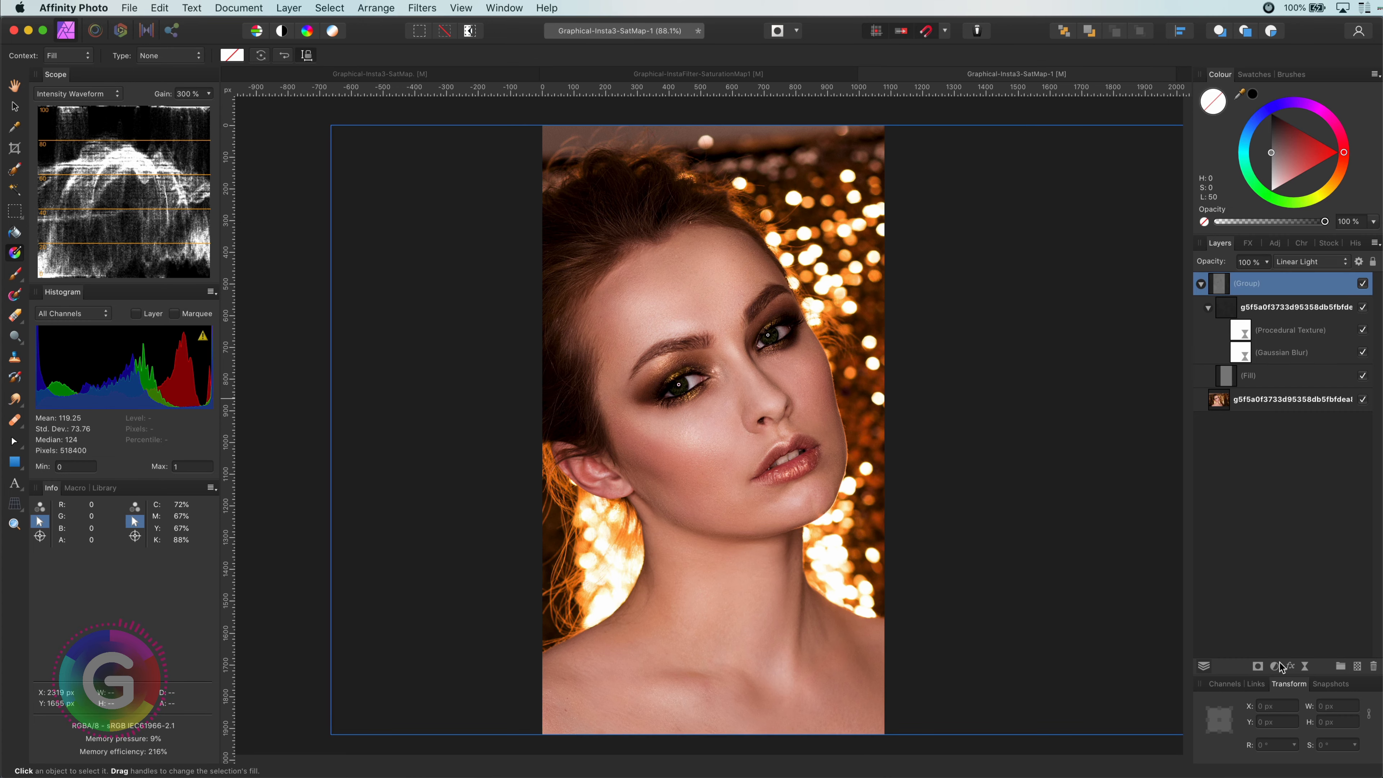
click(1259, 667)
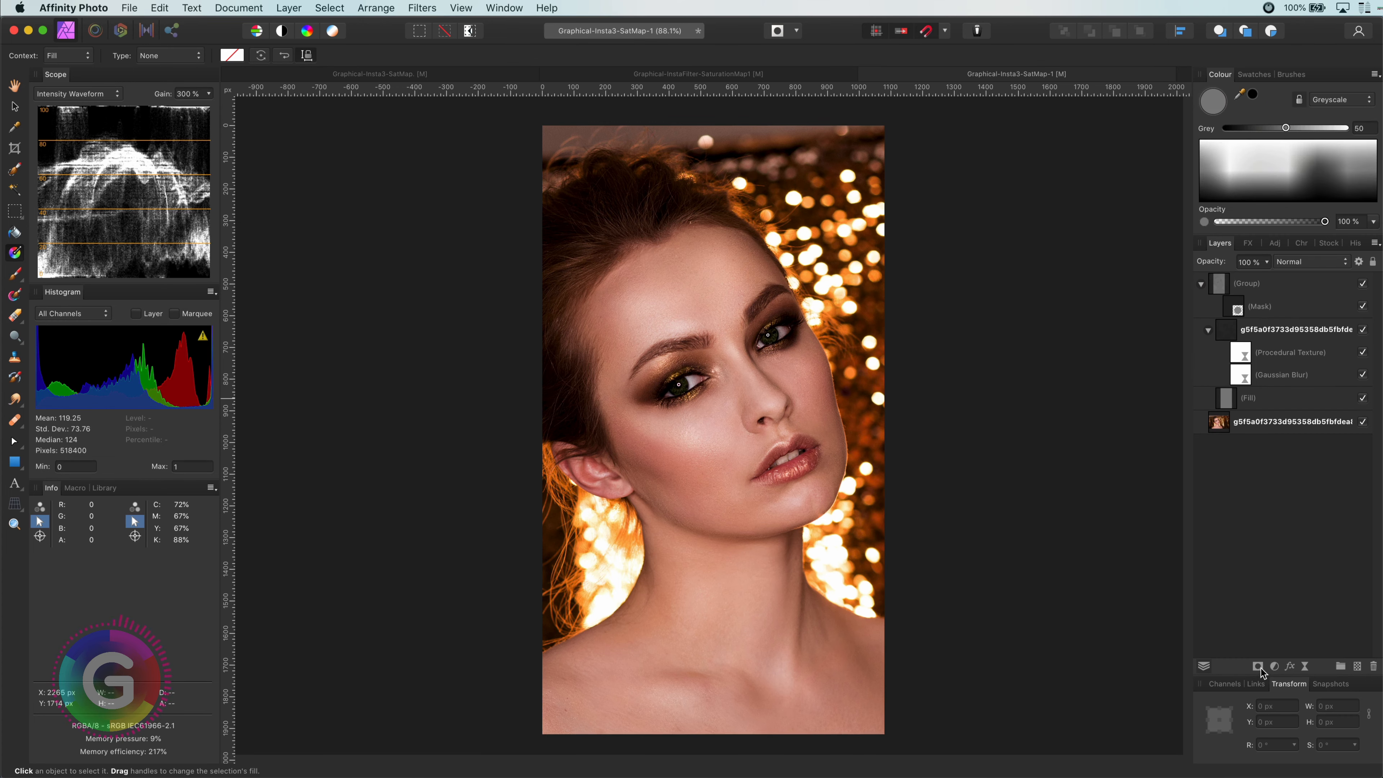
click(1242, 313)
key(b)
scroll(680, 386, up, 4)
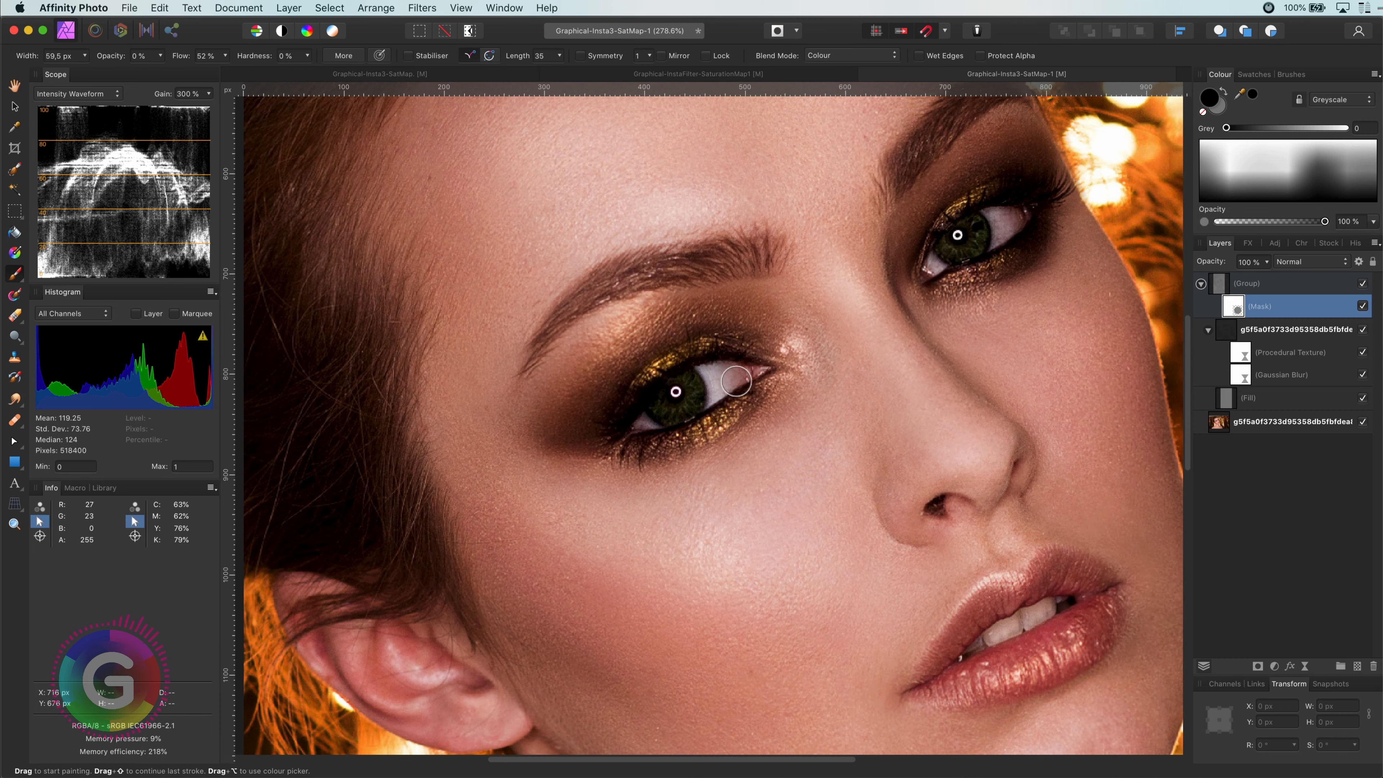
key(0)
mouse_move(703, 384)
mouse_down()
mouse_move(664, 408)
mouse_move(685, 401)
mouse_up()
drag(974, 230, 954, 249)
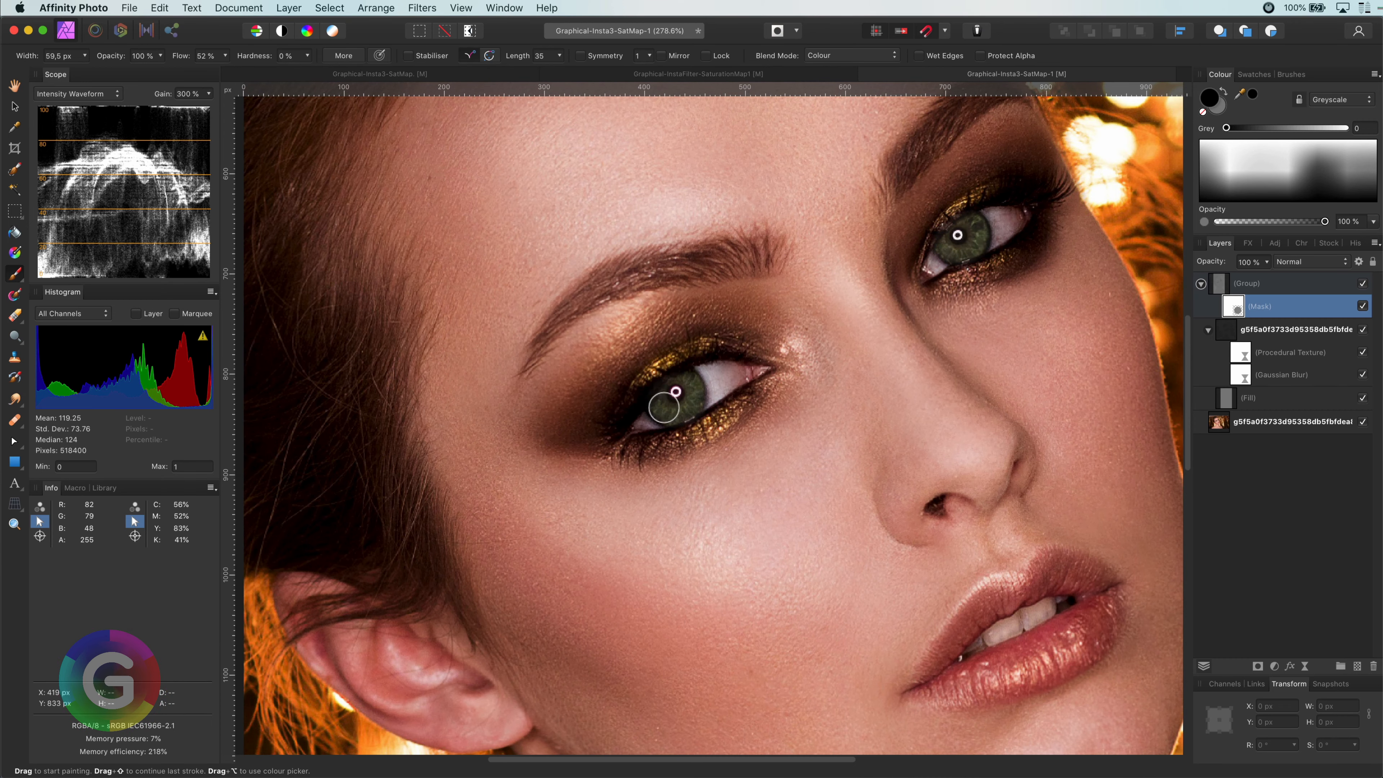
- Compare the whole portrait with the Linear Light group hidden and shown
key(super+0)
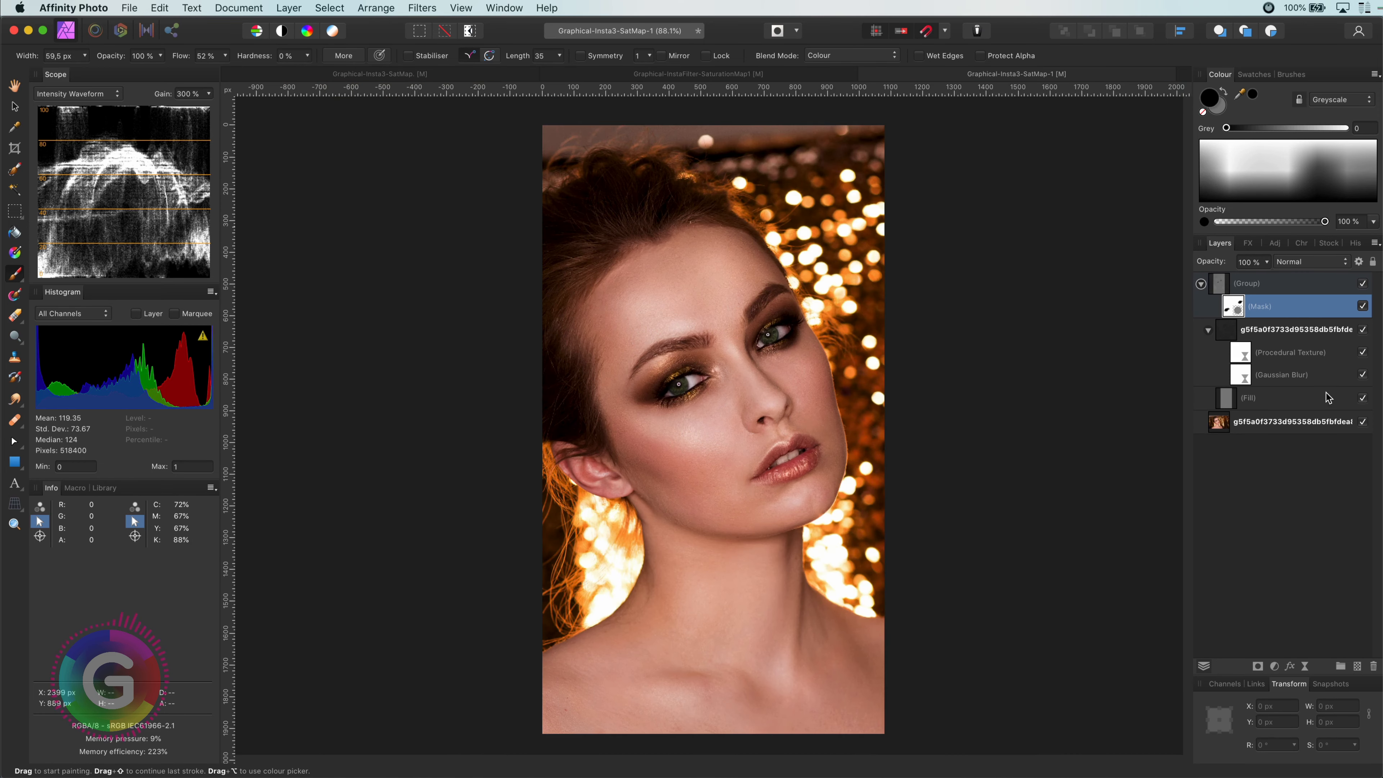
click(1362, 285)
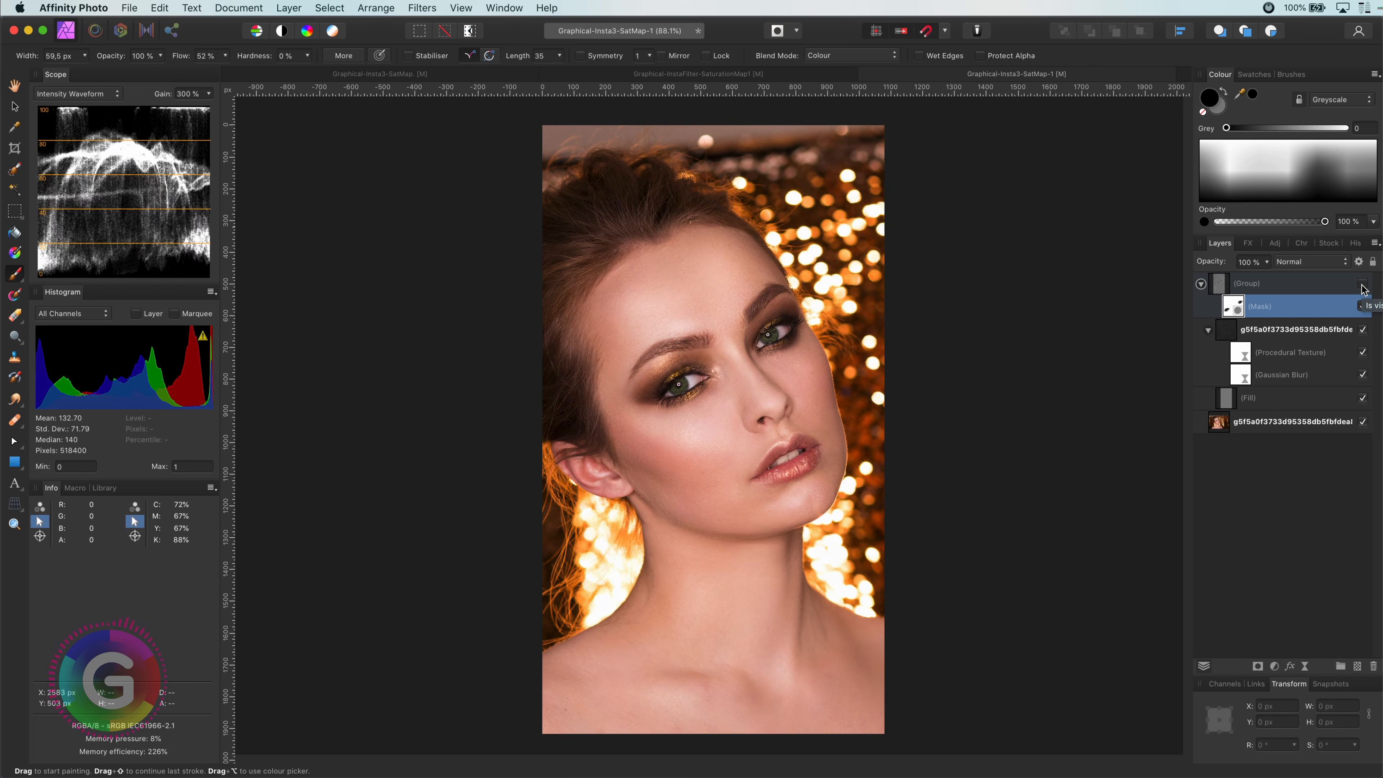
click(1363, 286)
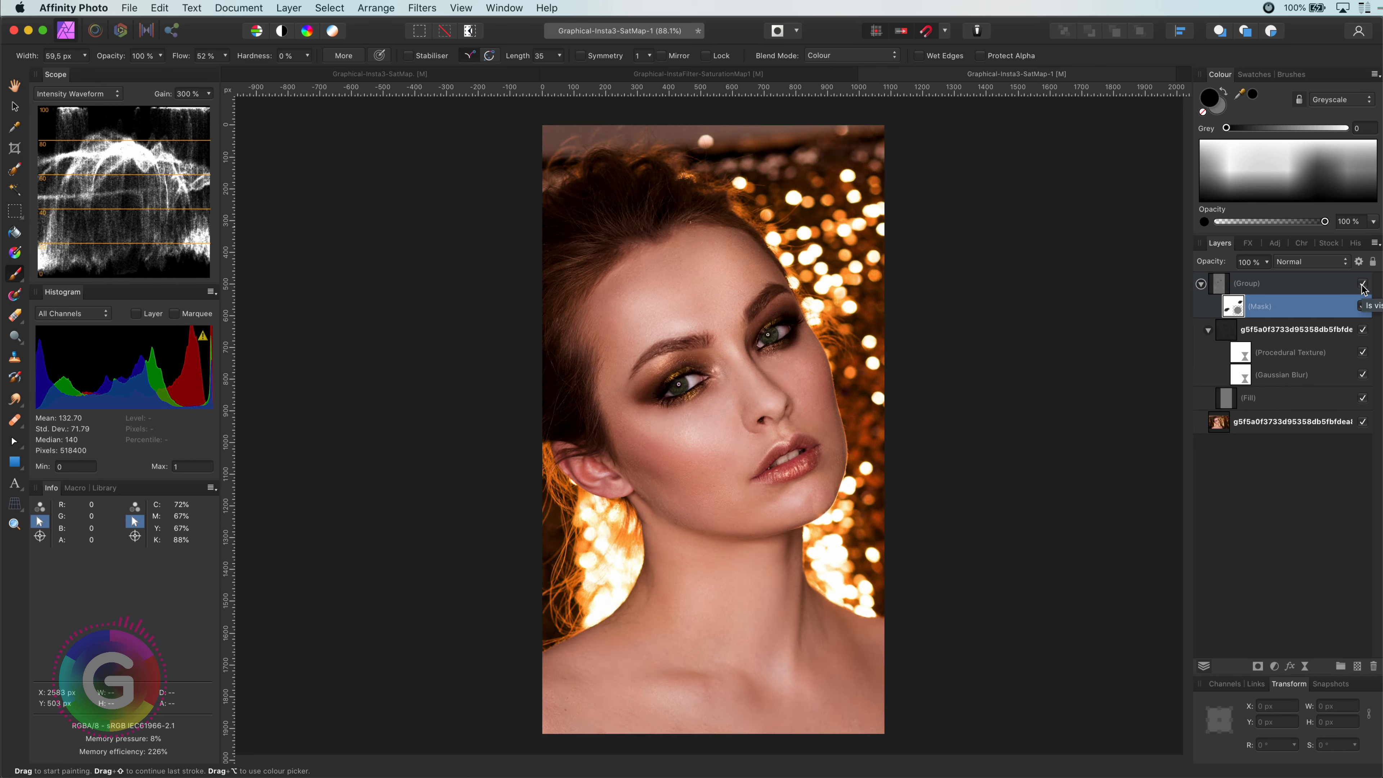
- Switch to the Graphical-InstaFilter-SaturationMap1 document and duplicate its portrait layer
click(705, 74)
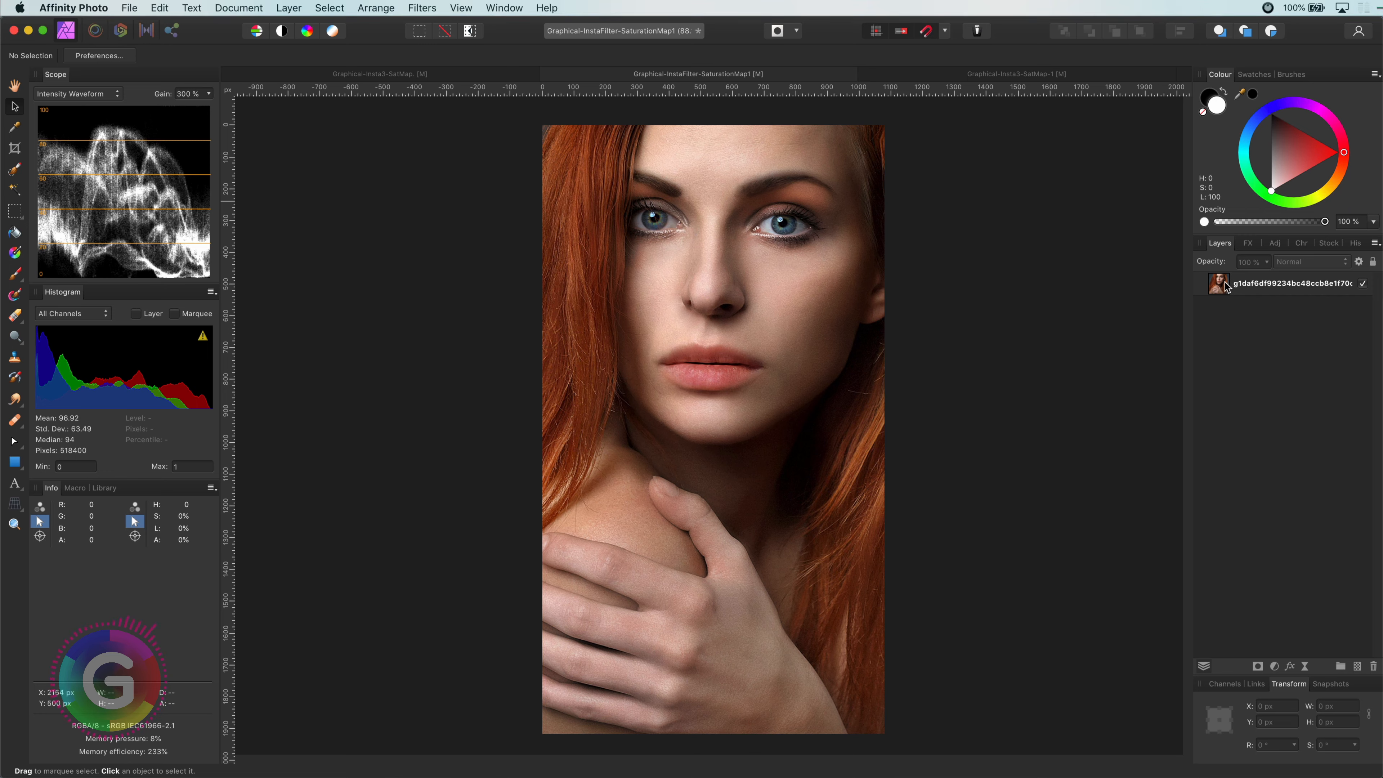
click(1227, 287)
right_click(1226, 287)
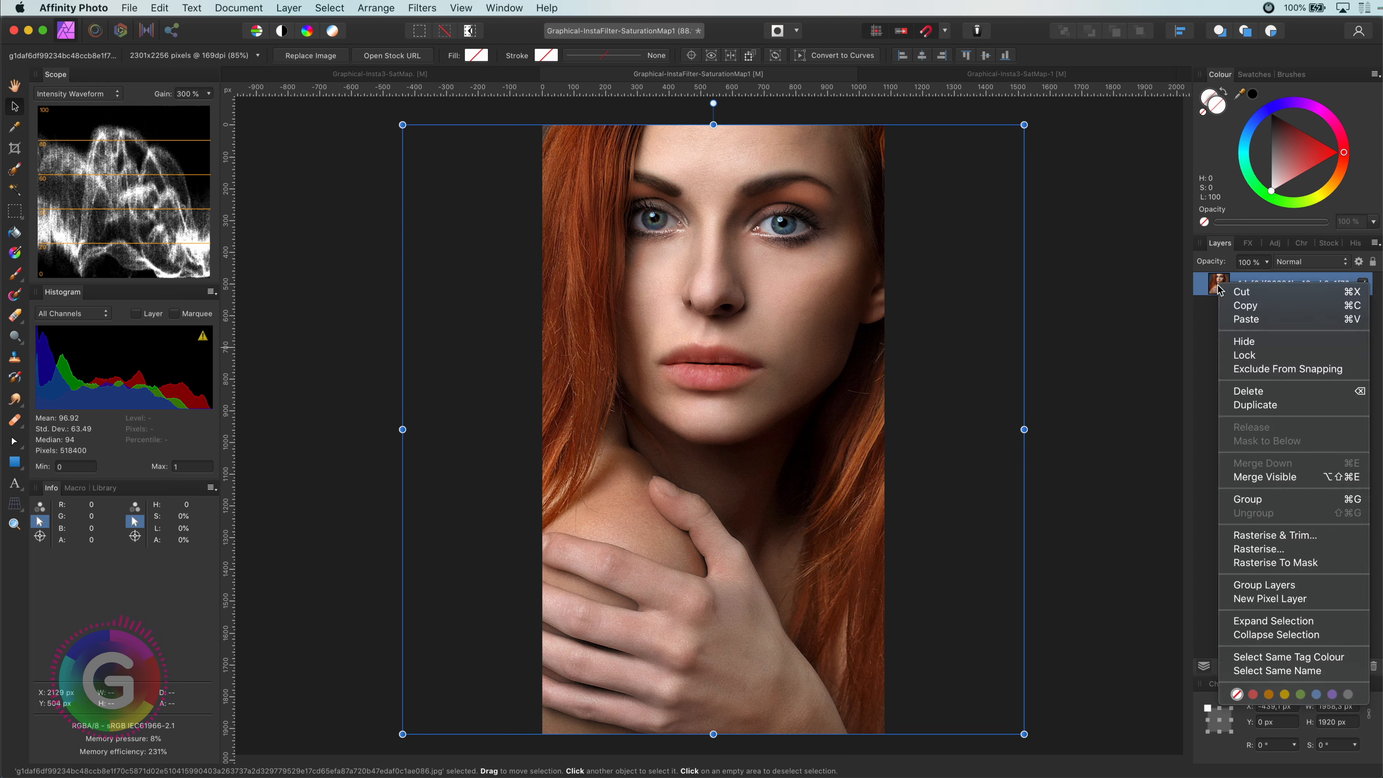
click(1274, 422)
- Add a live Procedural Texture filter to the duplicate of the red-haired portrait and load the saturation map preset
click(1304, 666)
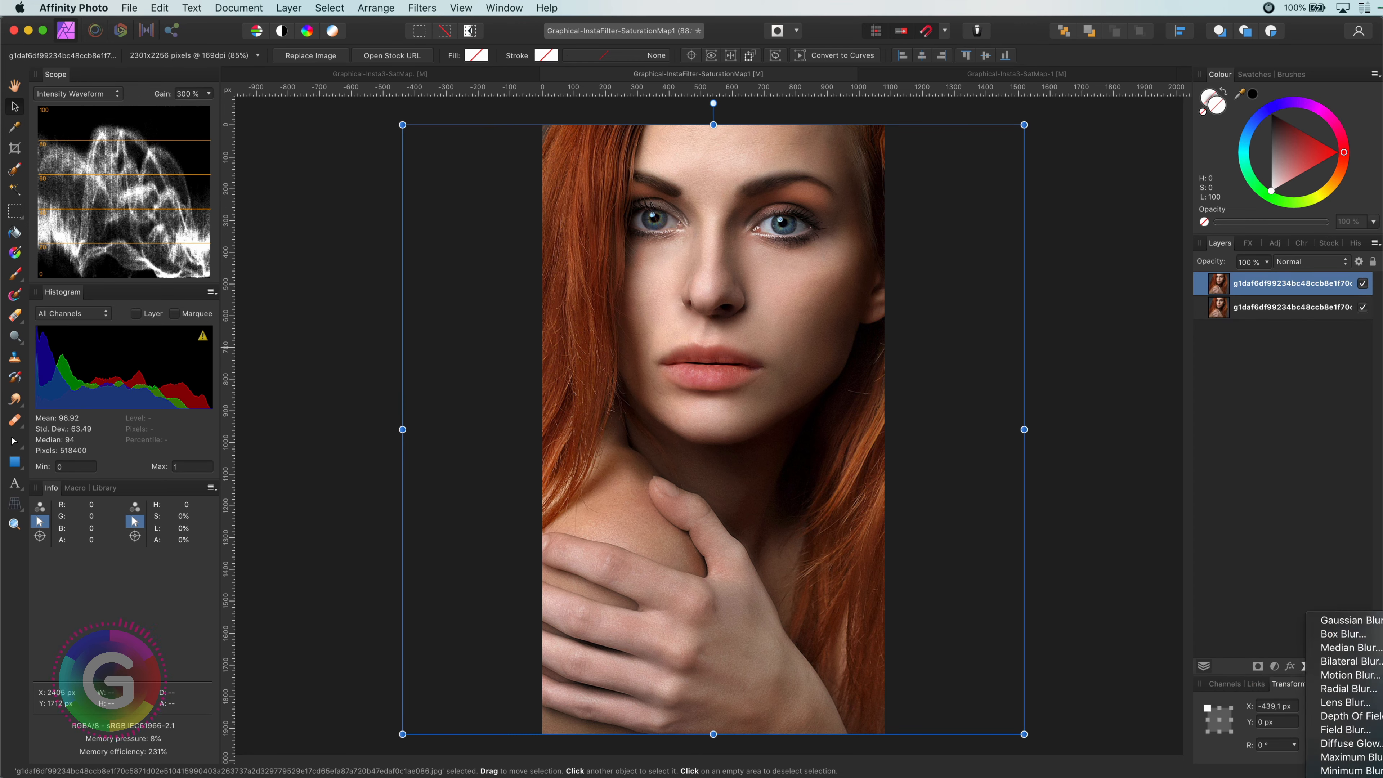
click(1339, 771)
click(1090, 460)
click(1090, 664)
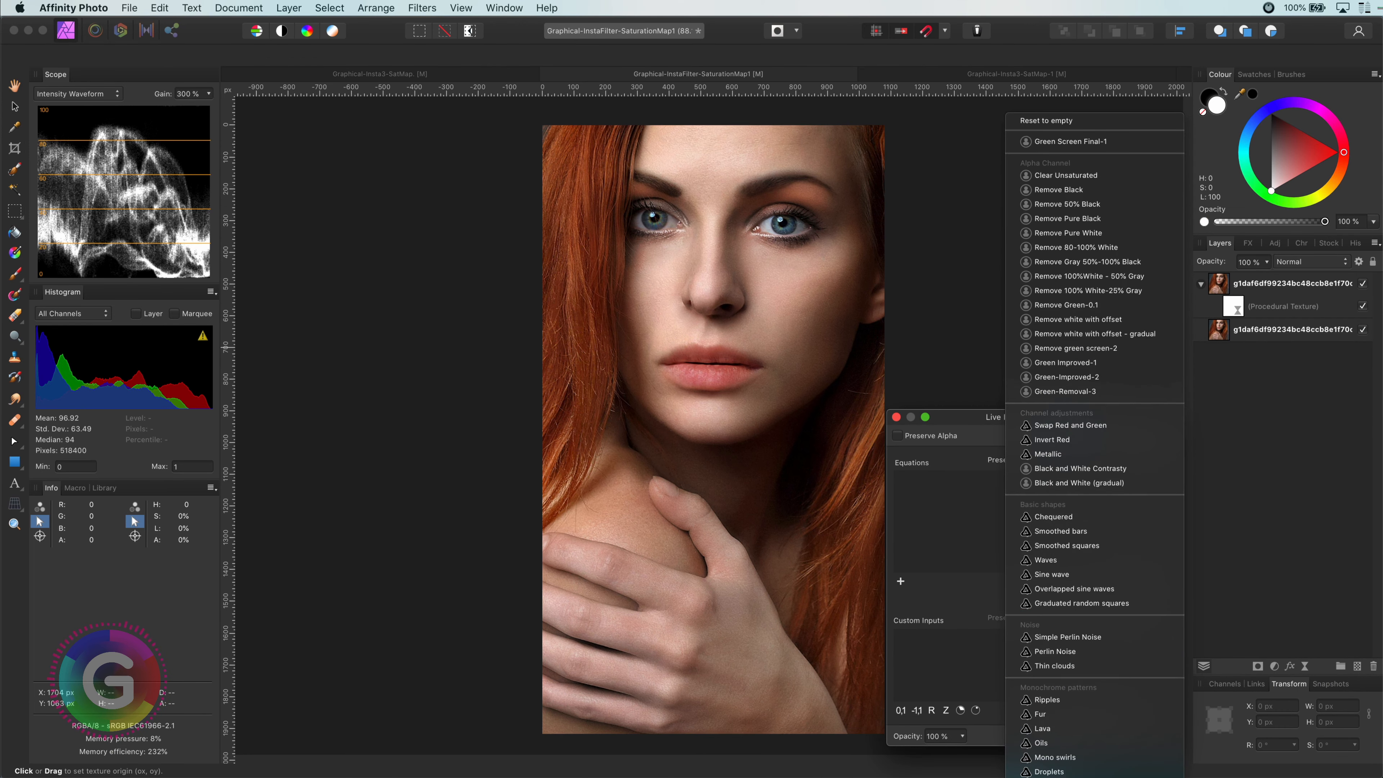
- Open the blend options of the red-haired portrait's saturation map and ramp its source range linearly down to 0 % in the whites
click(1225, 287)
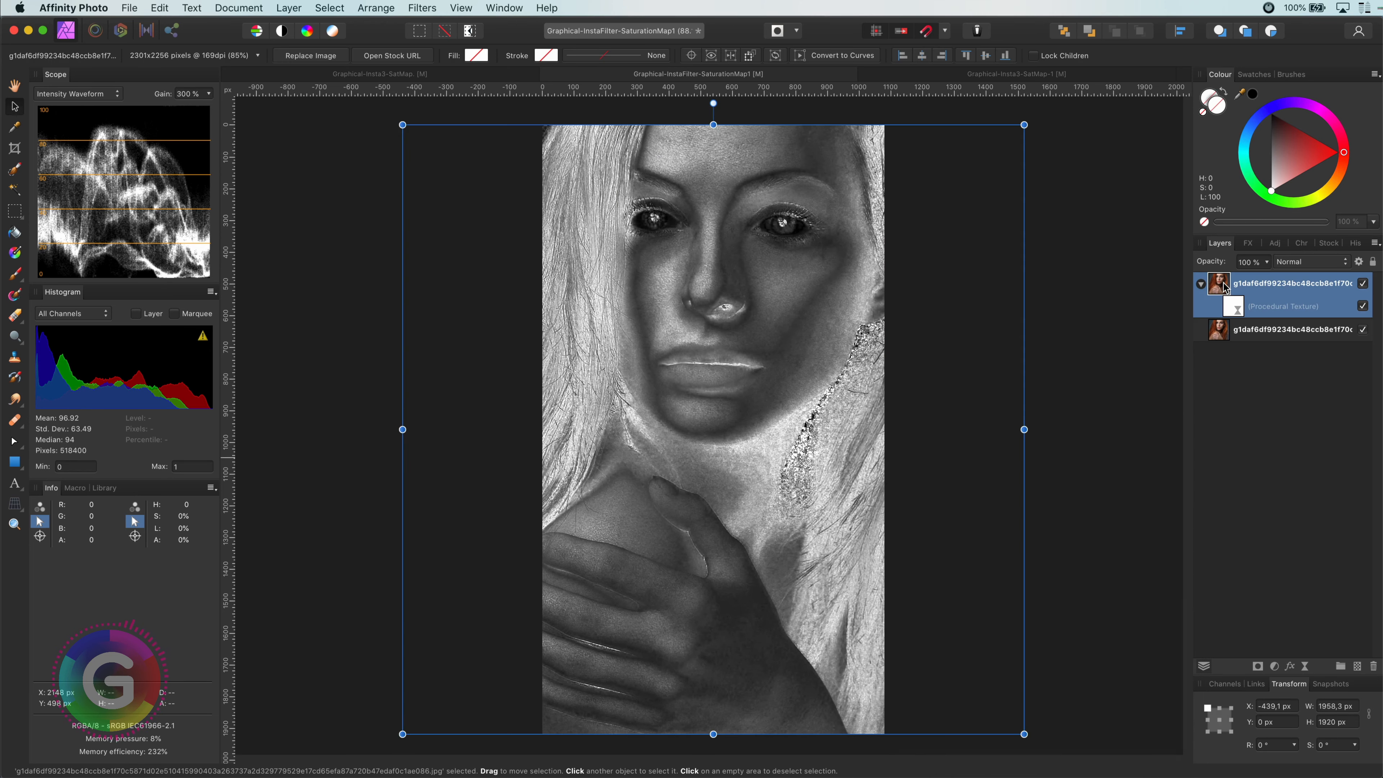
click(1359, 262)
drag(329, 525, 328, 702)
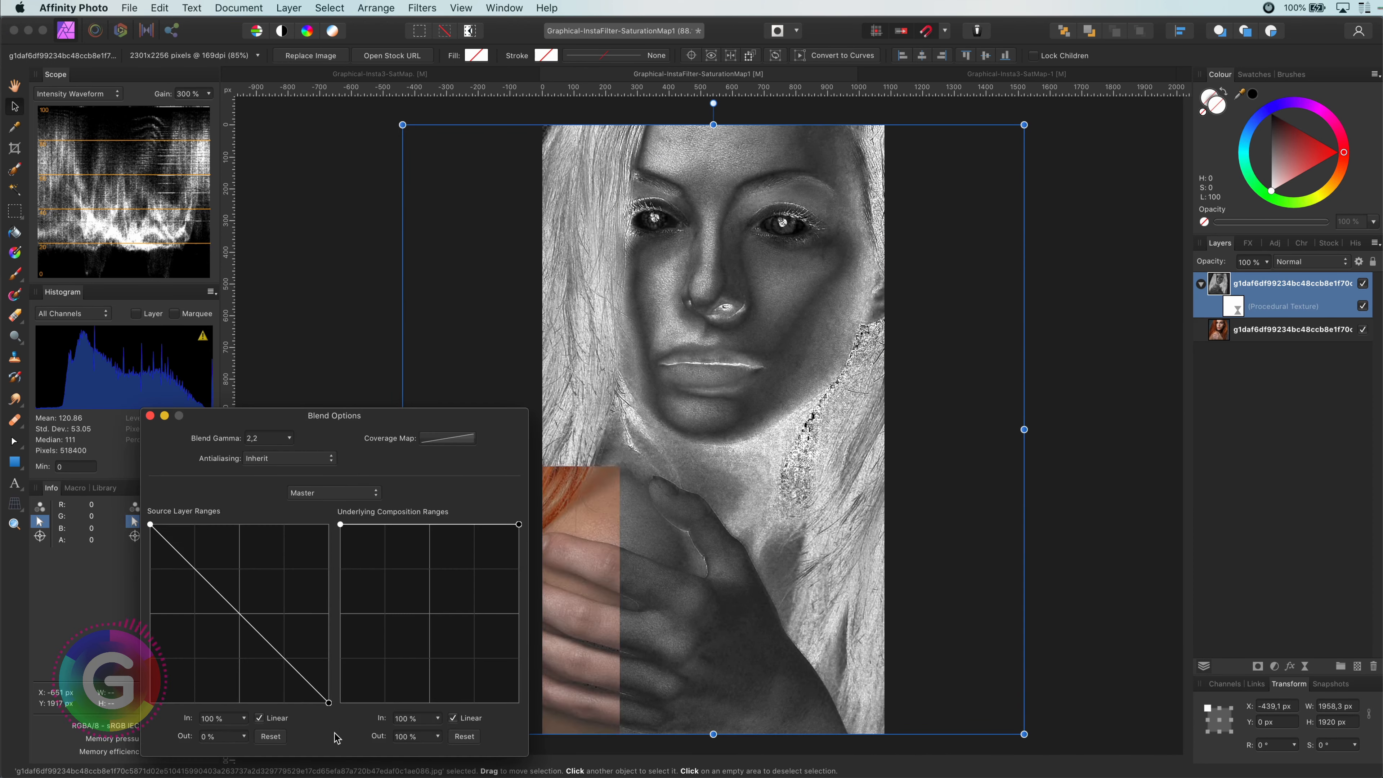
click(150, 415)
- Add a fill layer in mid grey with lightness 51 and move it directly beneath the saturation map layer
click(288, 7)
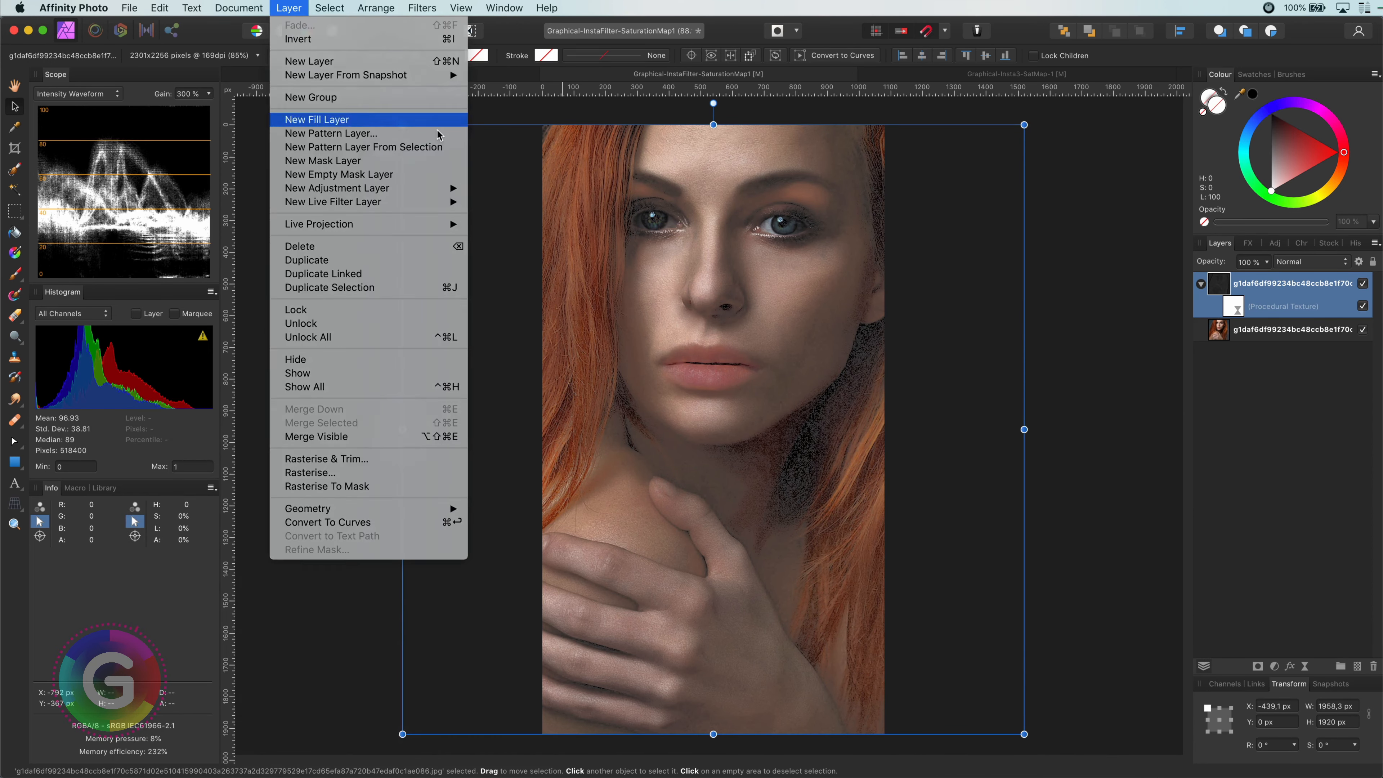
click(335, 117)
drag(1269, 191, 1271, 153)
drag(1295, 284, 1305, 341)
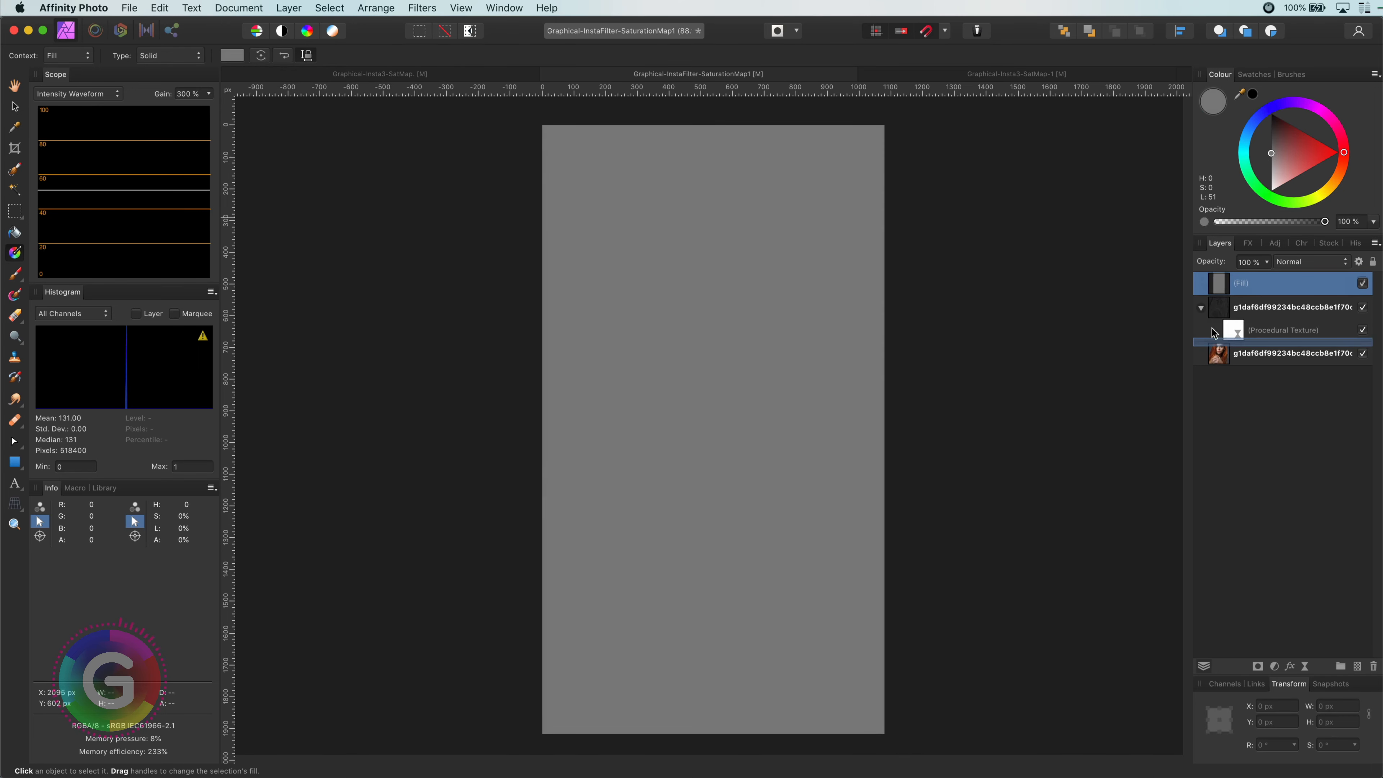
- Group the grey fill with the saturation map layer and set the group's blend mode to Vivid Light
shift+click(1222, 286)
key(super+g)
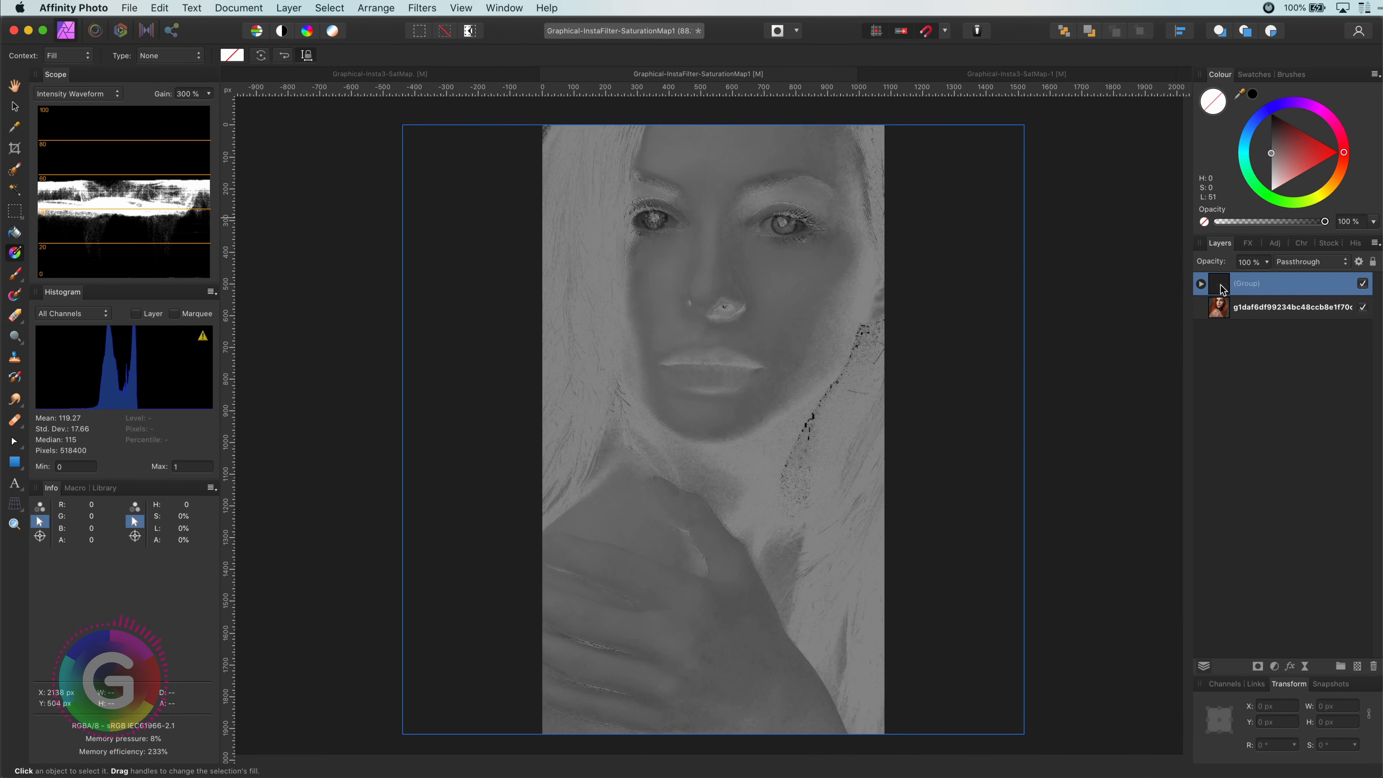
click(1325, 265)
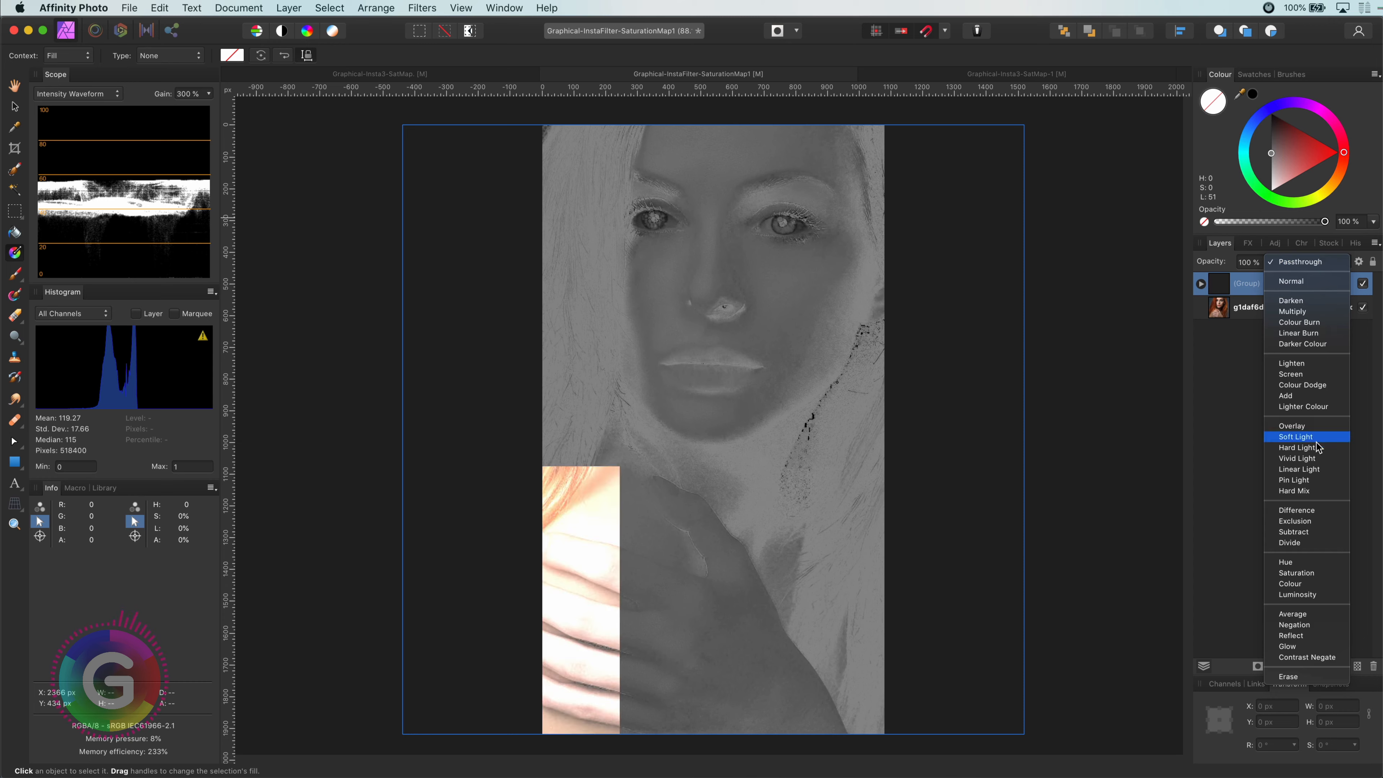
click(1319, 457)
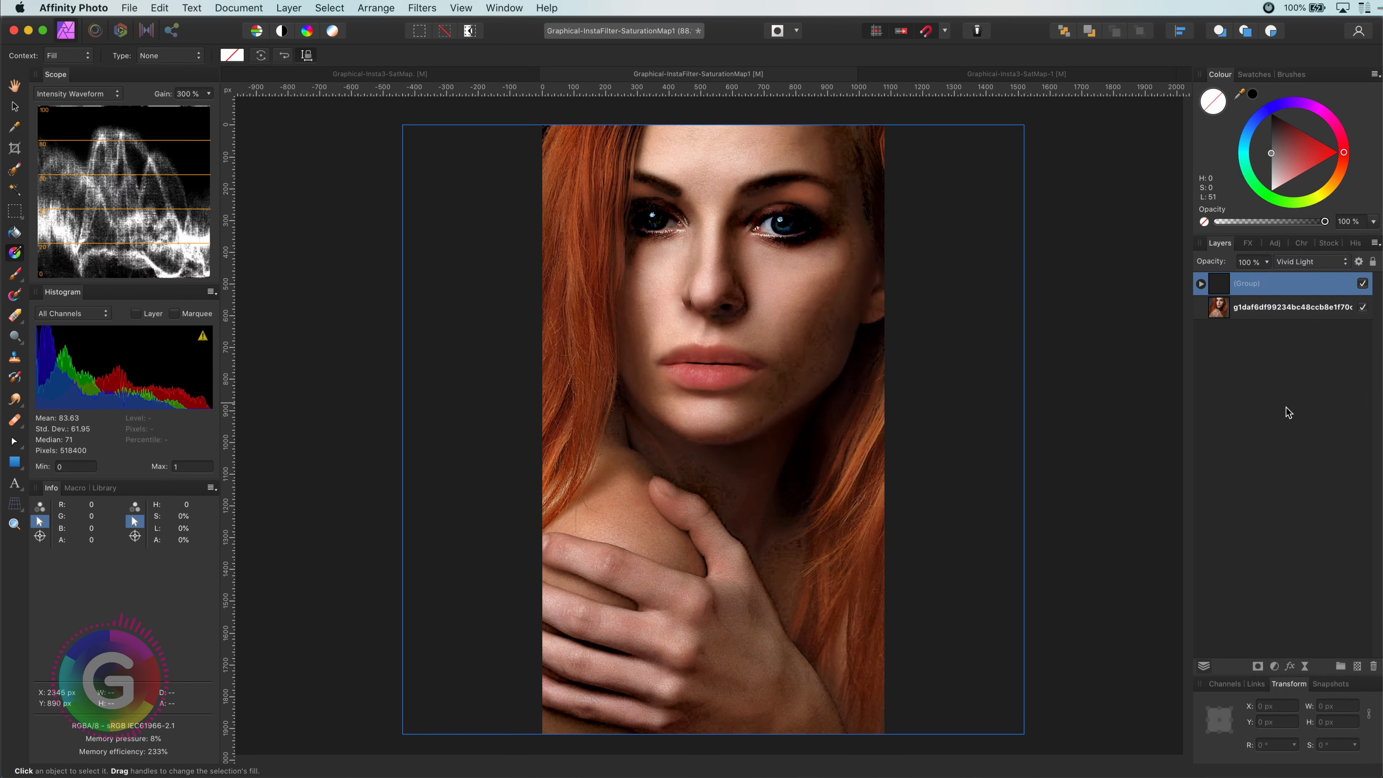
- Add a live Gaussian Blur filter to the saturation map layer inside the group and adjust its radius
click(1201, 284)
click(1208, 307)
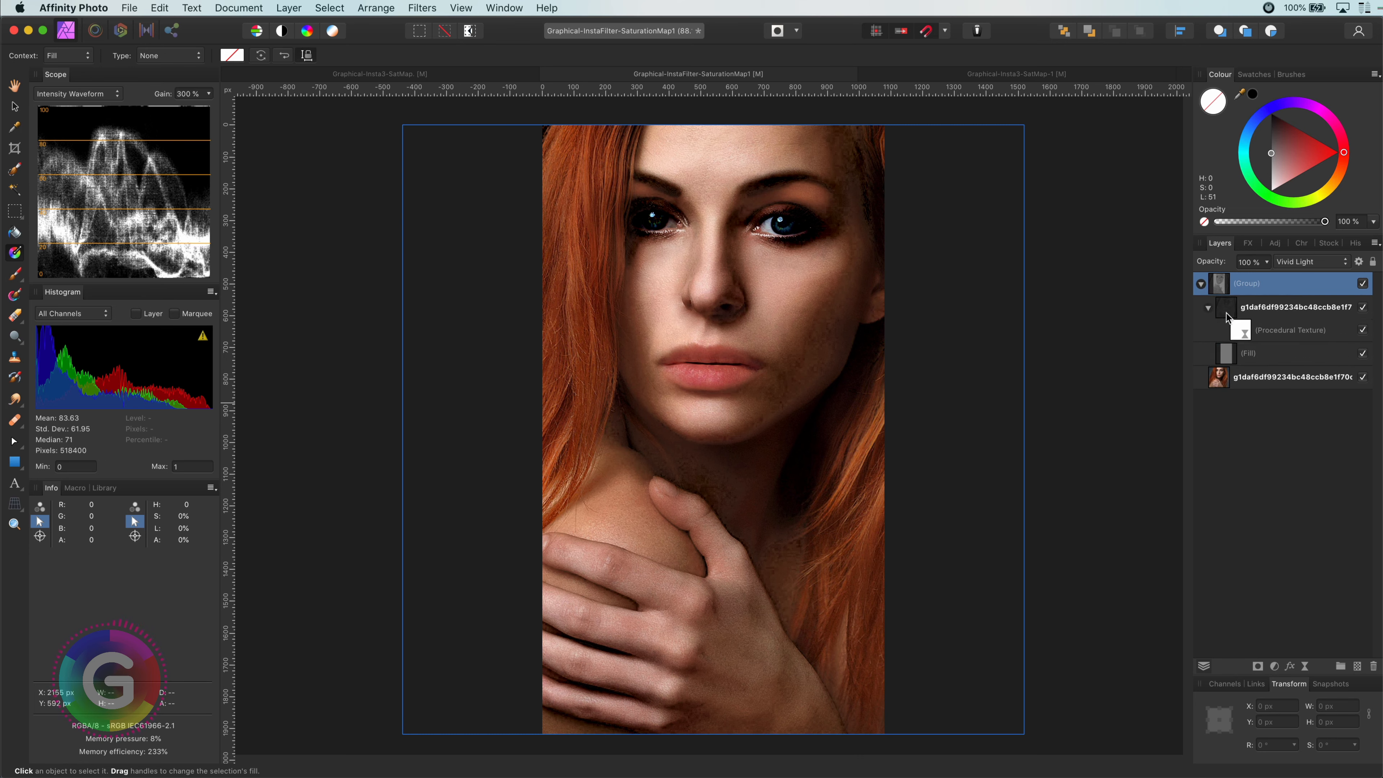
click(1226, 314)
click(1305, 665)
click(1329, 666)
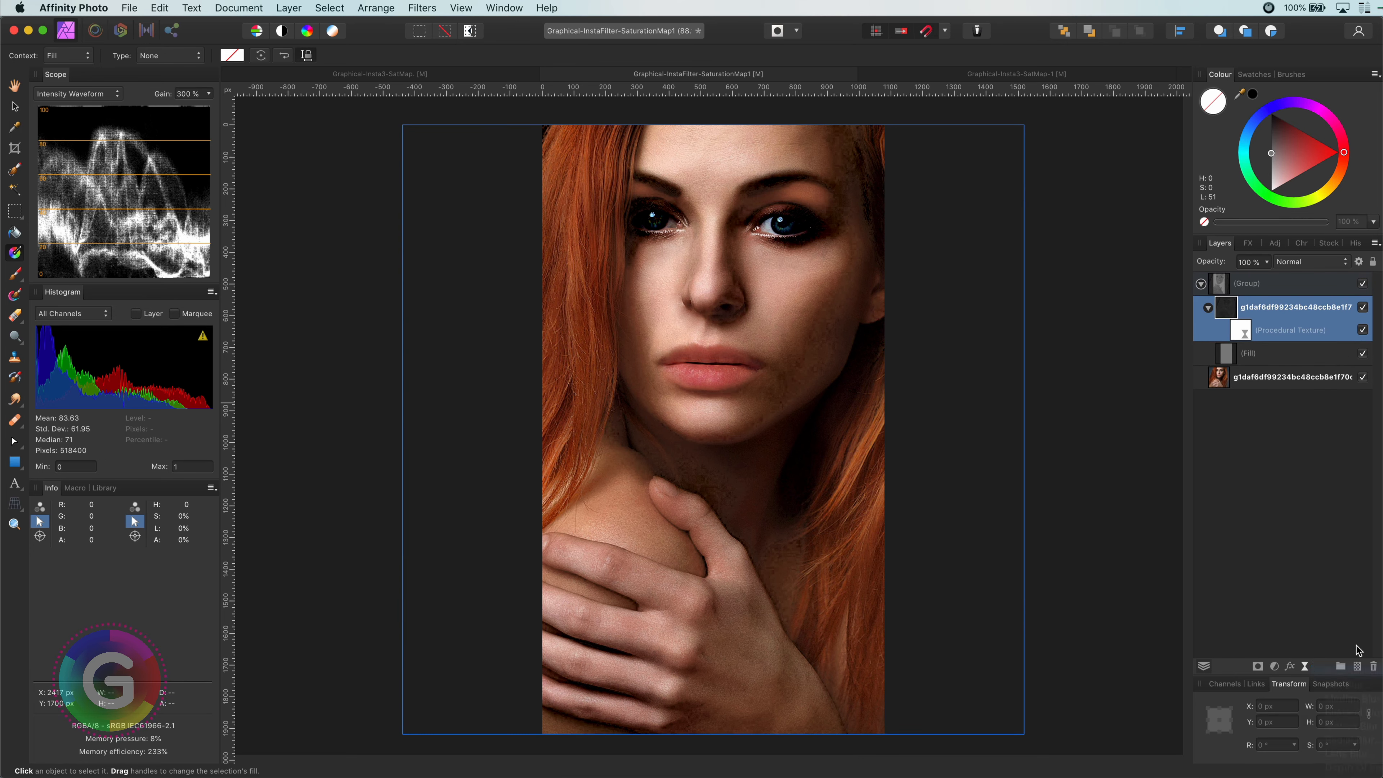
click(947, 672)
drag(948, 707, 989, 710)
click(946, 653)
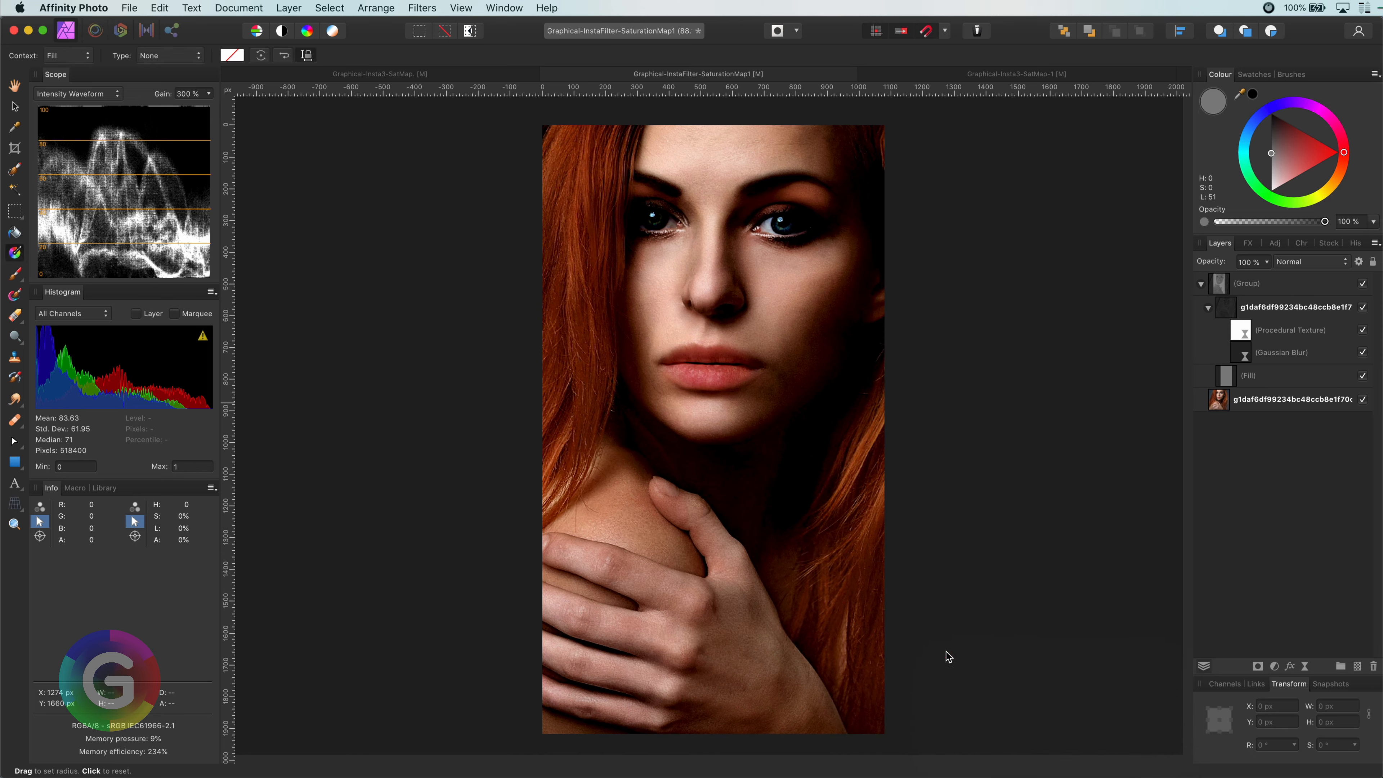
- Reduce the saturation map layer's opacity to 44 % and the group's to 90 %, and compare the portrait with and without the group
click(1225, 284)
click(1225, 306)
drag(1213, 262, 1172, 262)
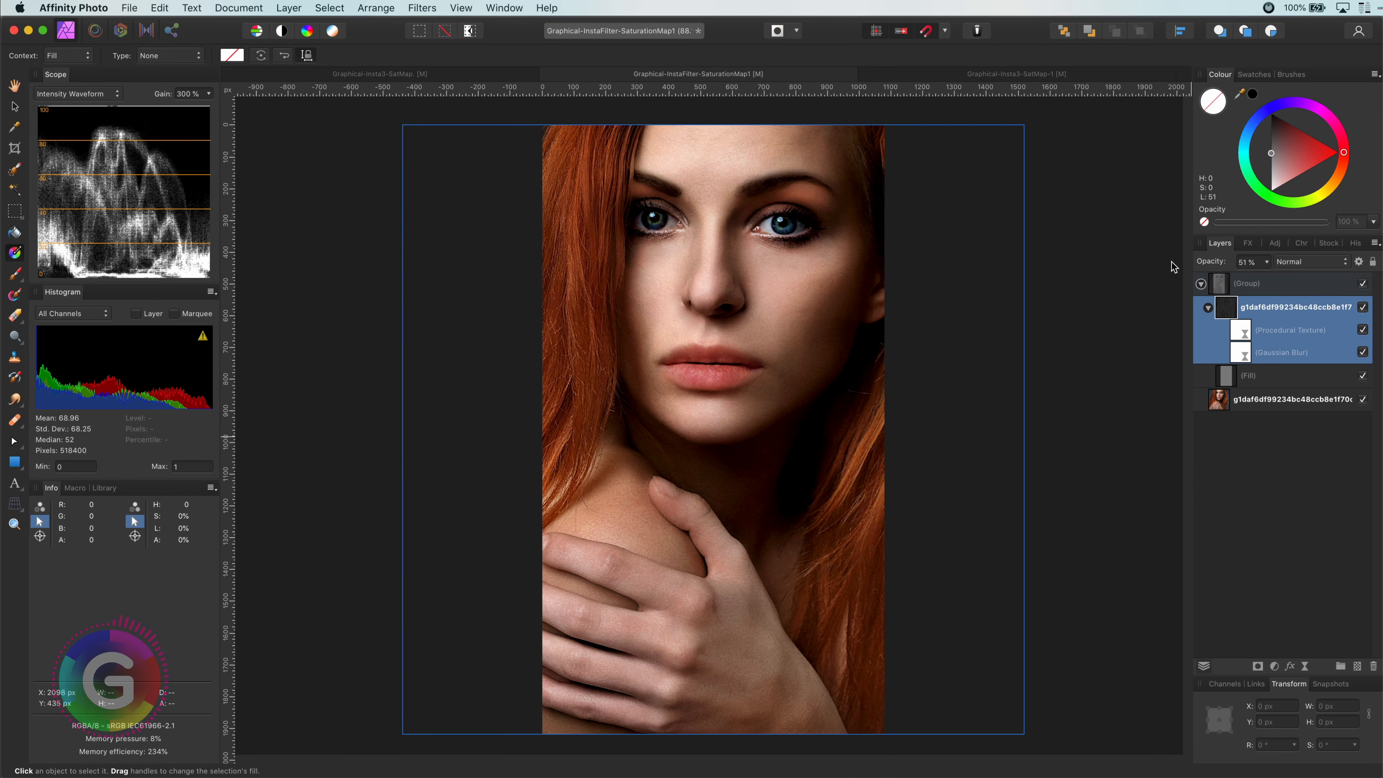
click(1361, 285)
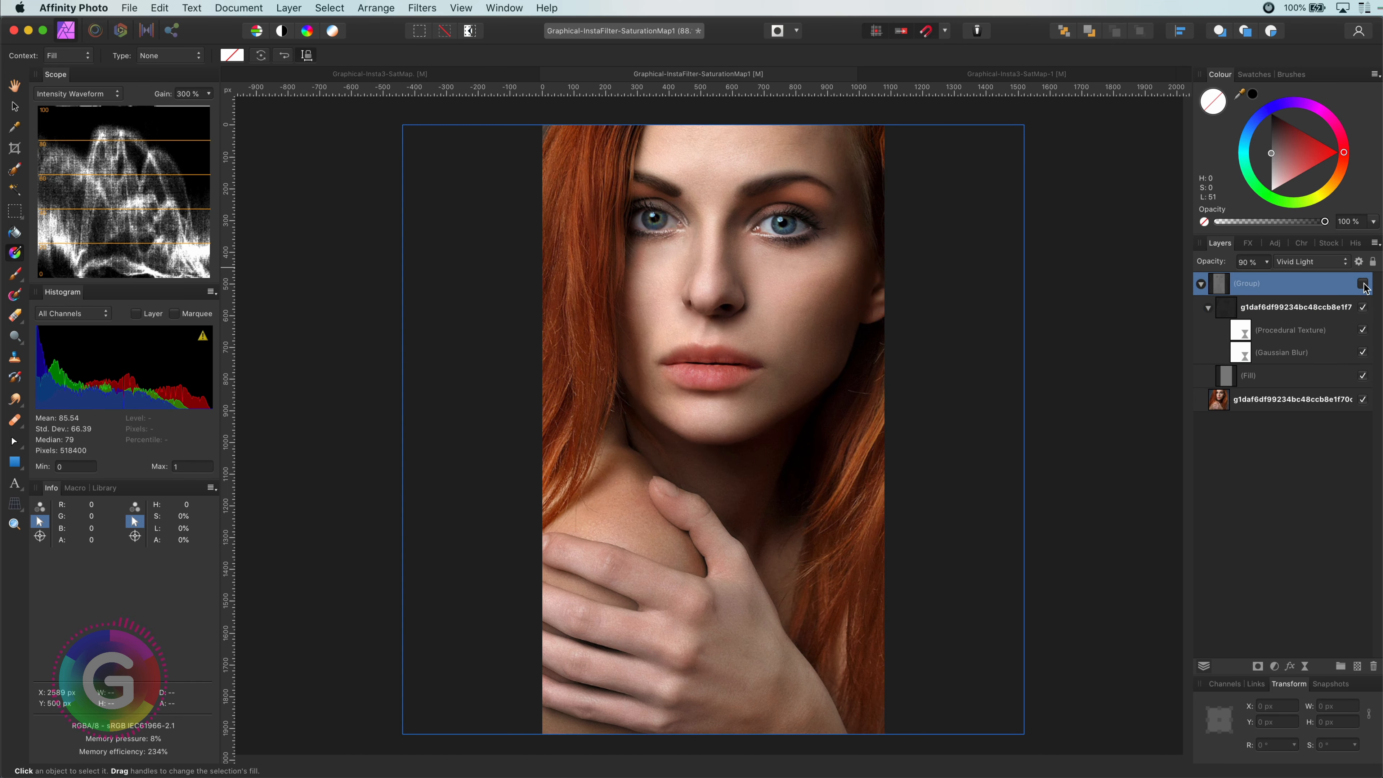
click(1363, 284)
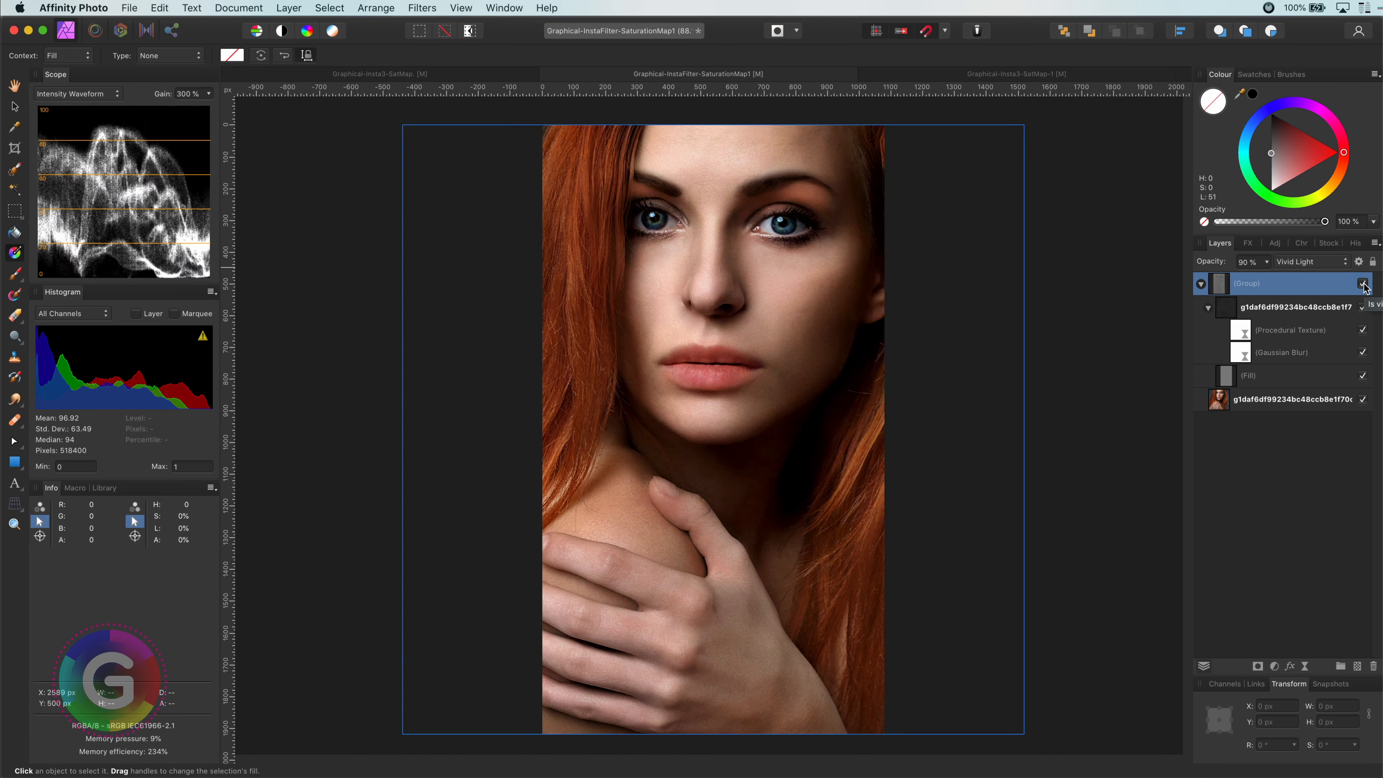
- Add a Recolour adjustment above the group with hue 341° and saturation 100 %
click(1278, 667)
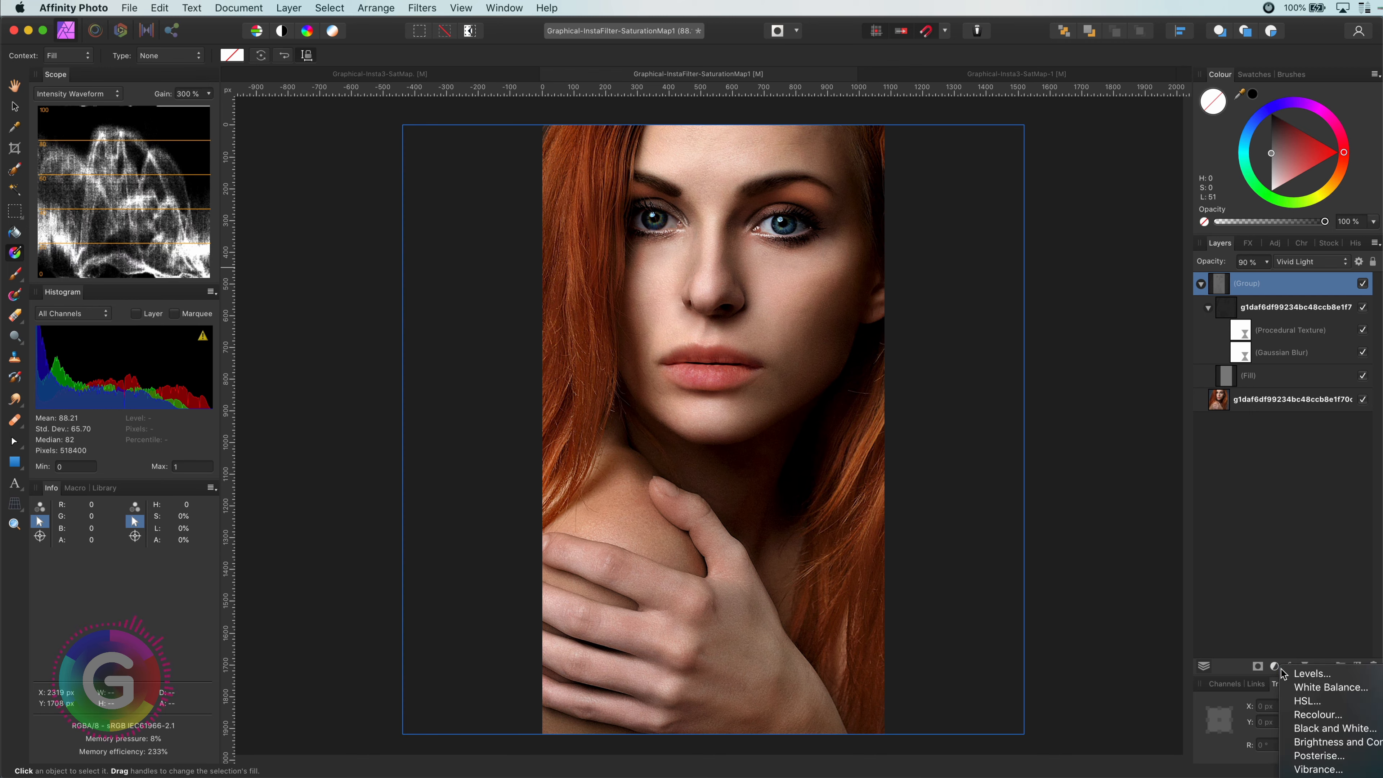
click(1316, 720)
drag(1091, 653, 1112, 654)
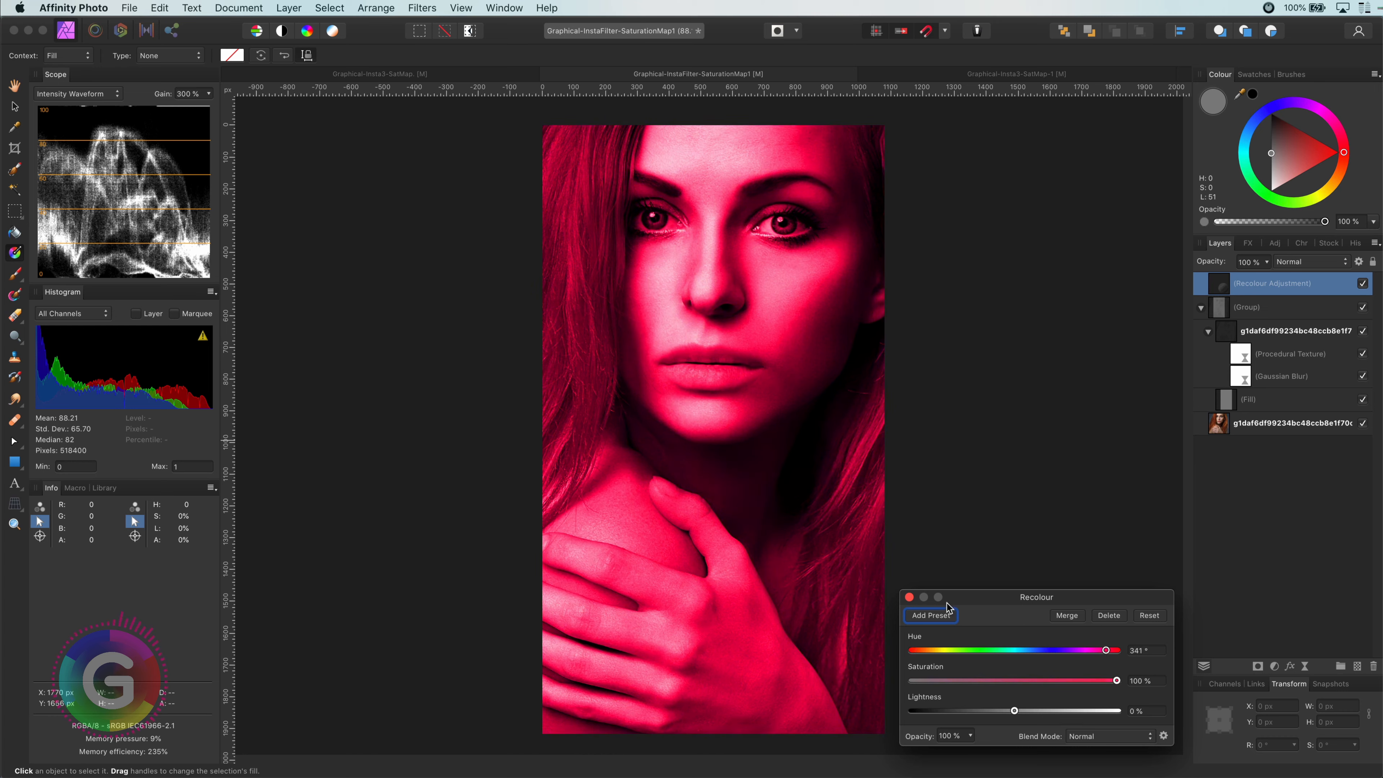
click(909, 597)
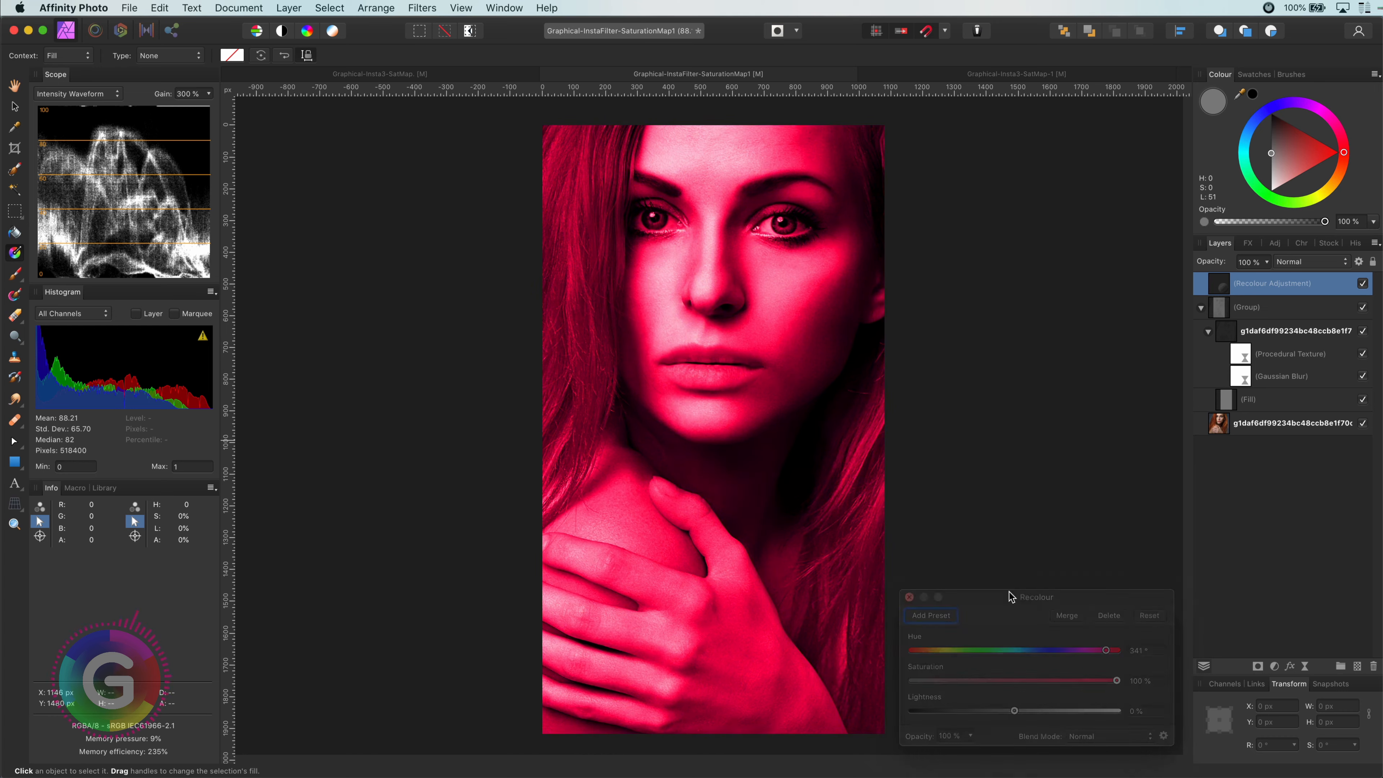
- Duplicate the saturation map layer, move the copy out above the group and delete its Gaussian Blur filter
right_click(1225, 342)
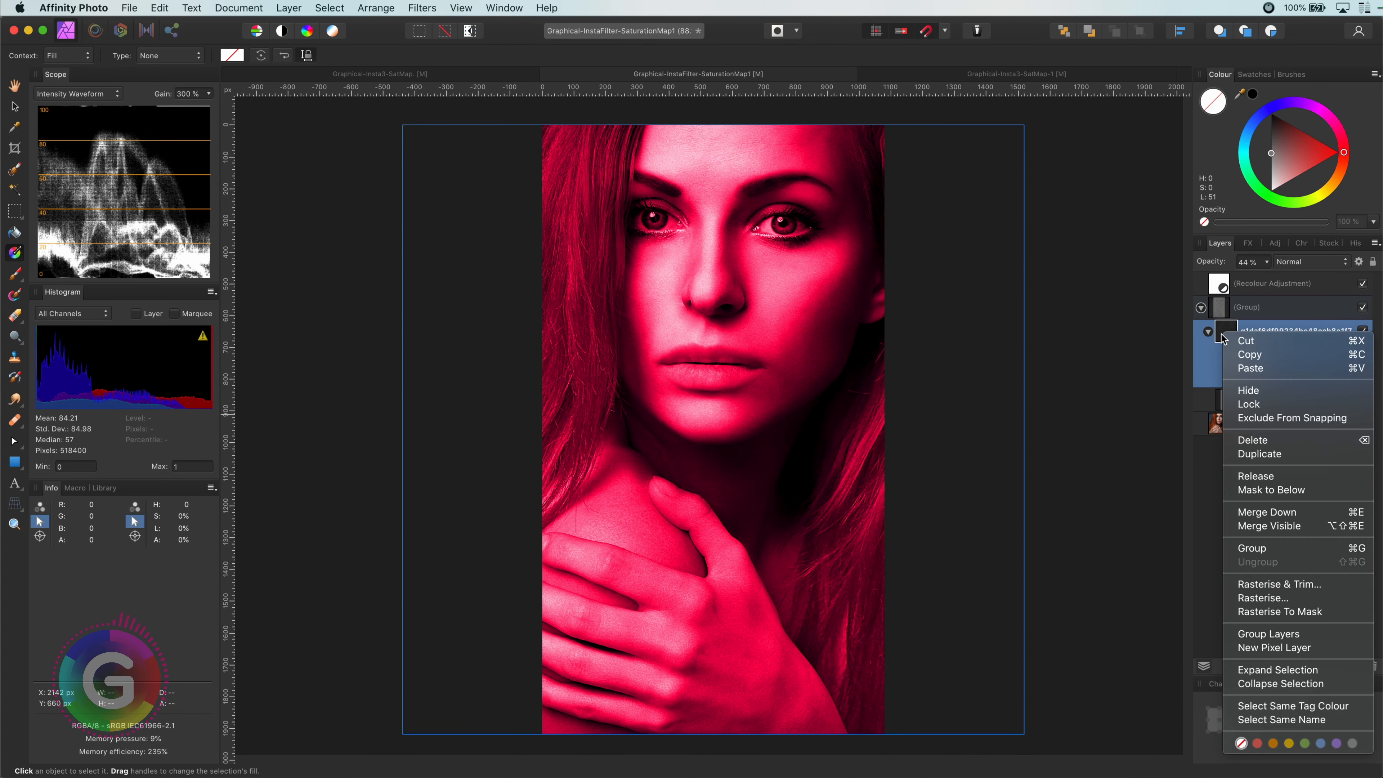
click(1259, 455)
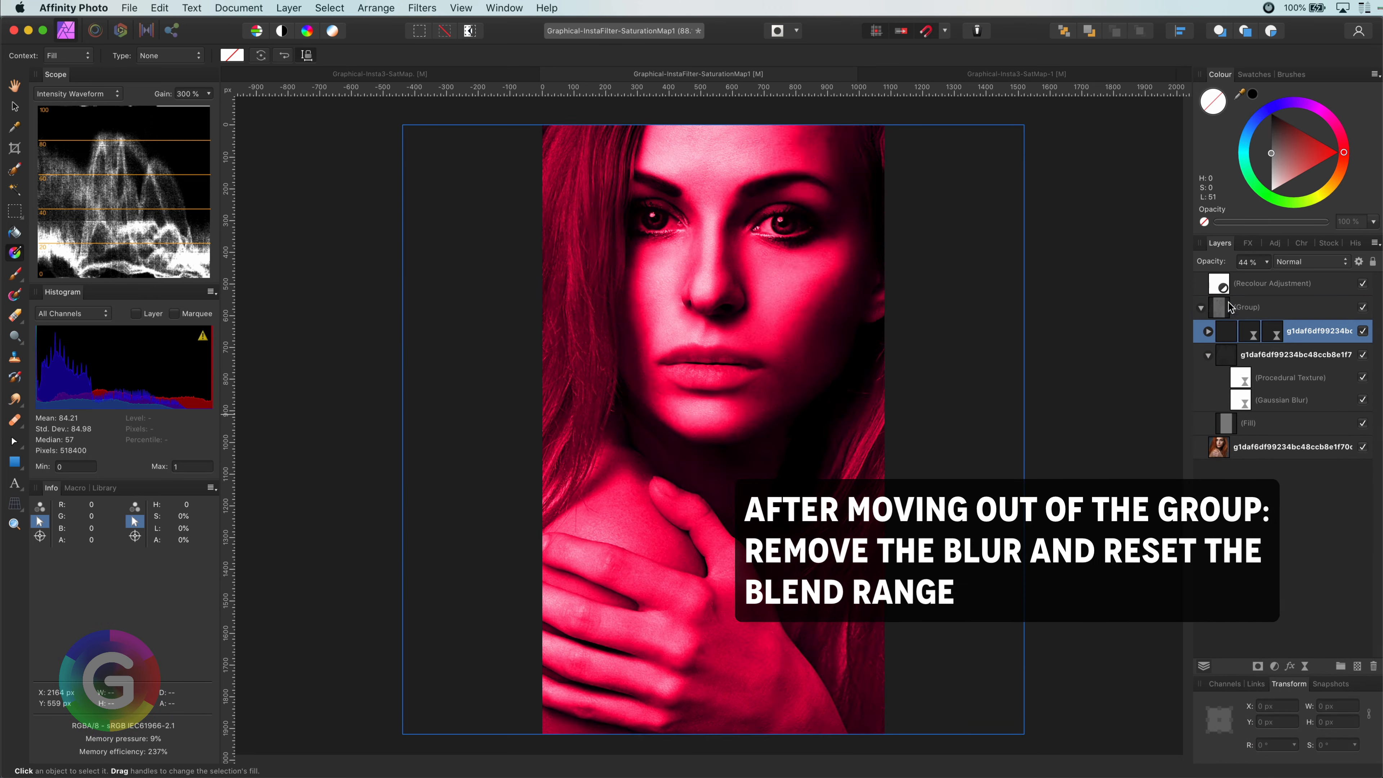
drag(1229, 330, 1228, 298)
click(1200, 307)
click(1258, 352)
key(Delete)
- Reset the source layer blend range of the duplicated saturation map
click(1255, 314)
click(1358, 262)
click(270, 735)
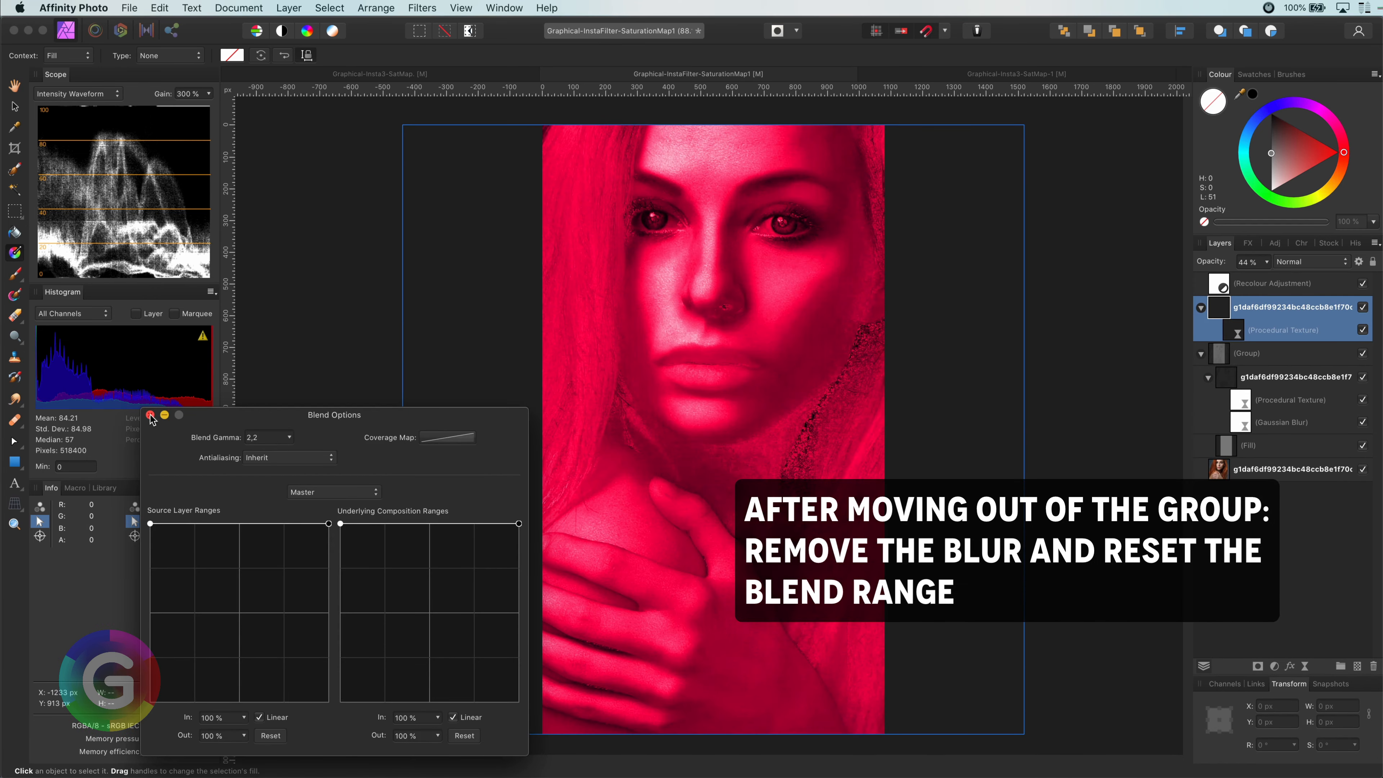
click(150, 415)
- Rasterise the duplicated saturation map to a mask, attach it to the Recolour adjustment and compare the image with the adjustment hidden and shown
right_click(1224, 316)
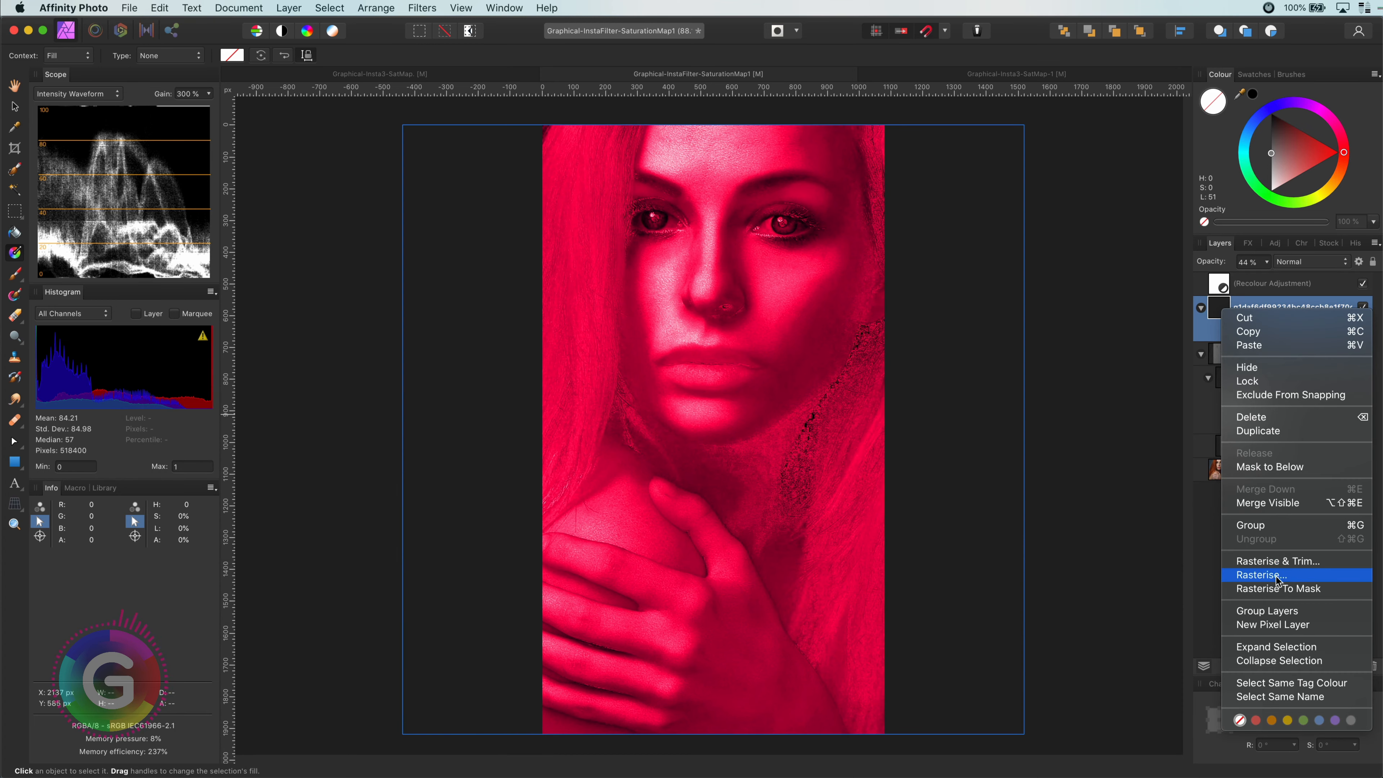
click(1274, 589)
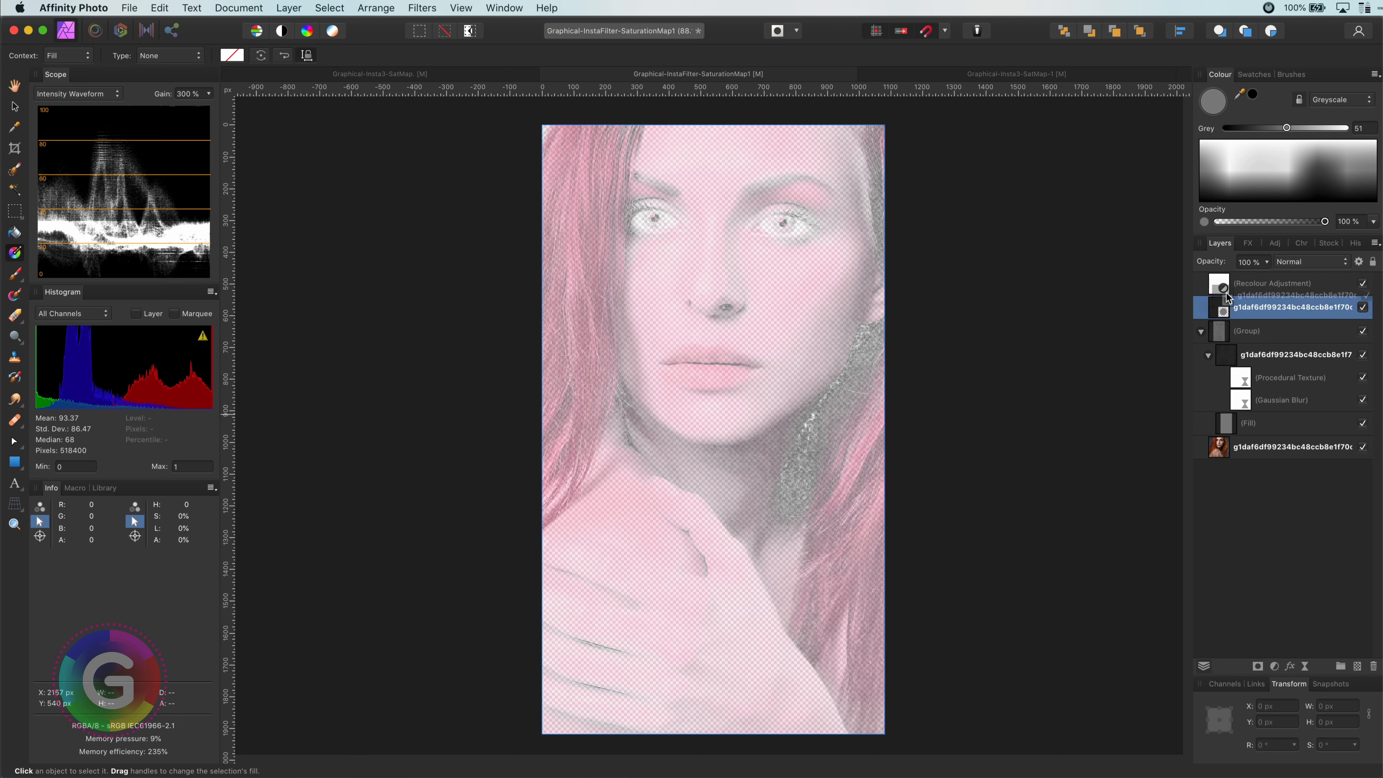
drag(1225, 288, 1225, 288)
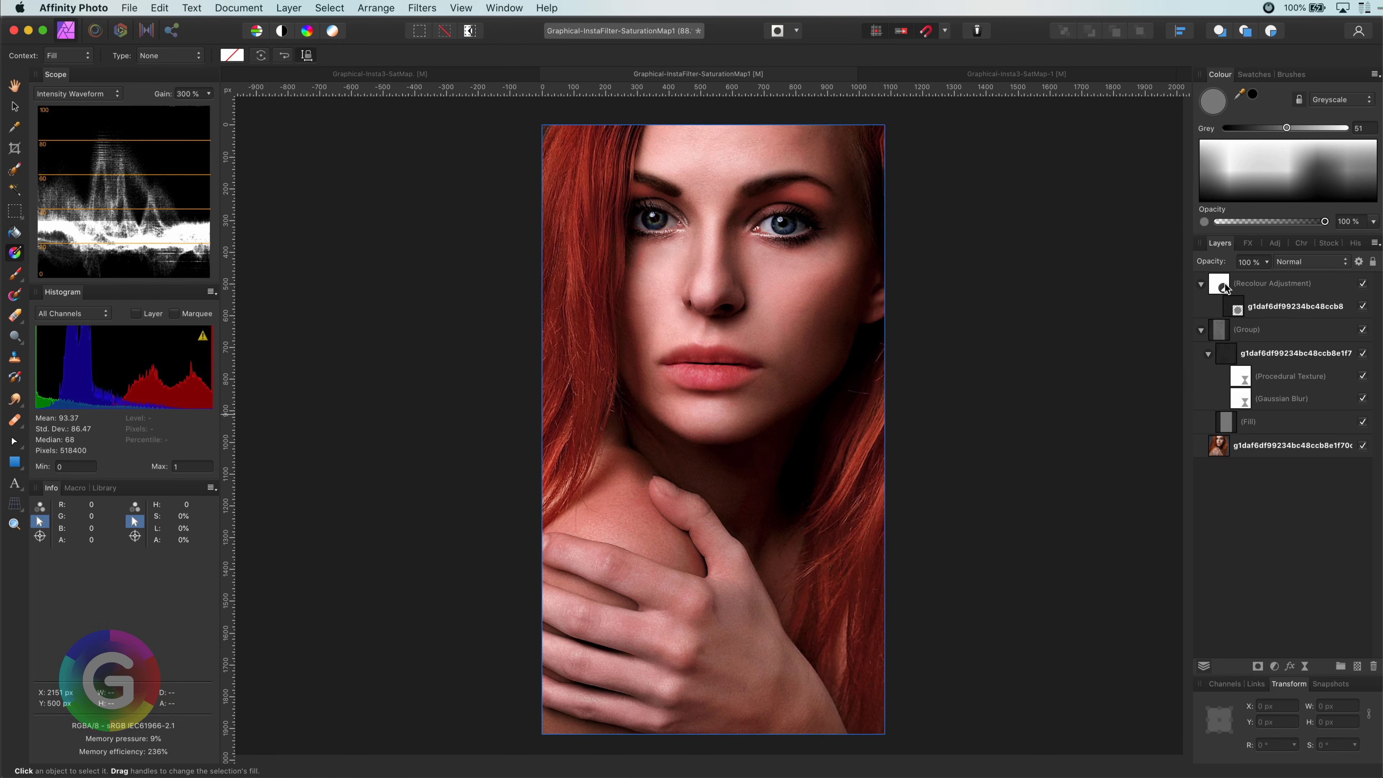
click(1224, 288)
click(1363, 284)
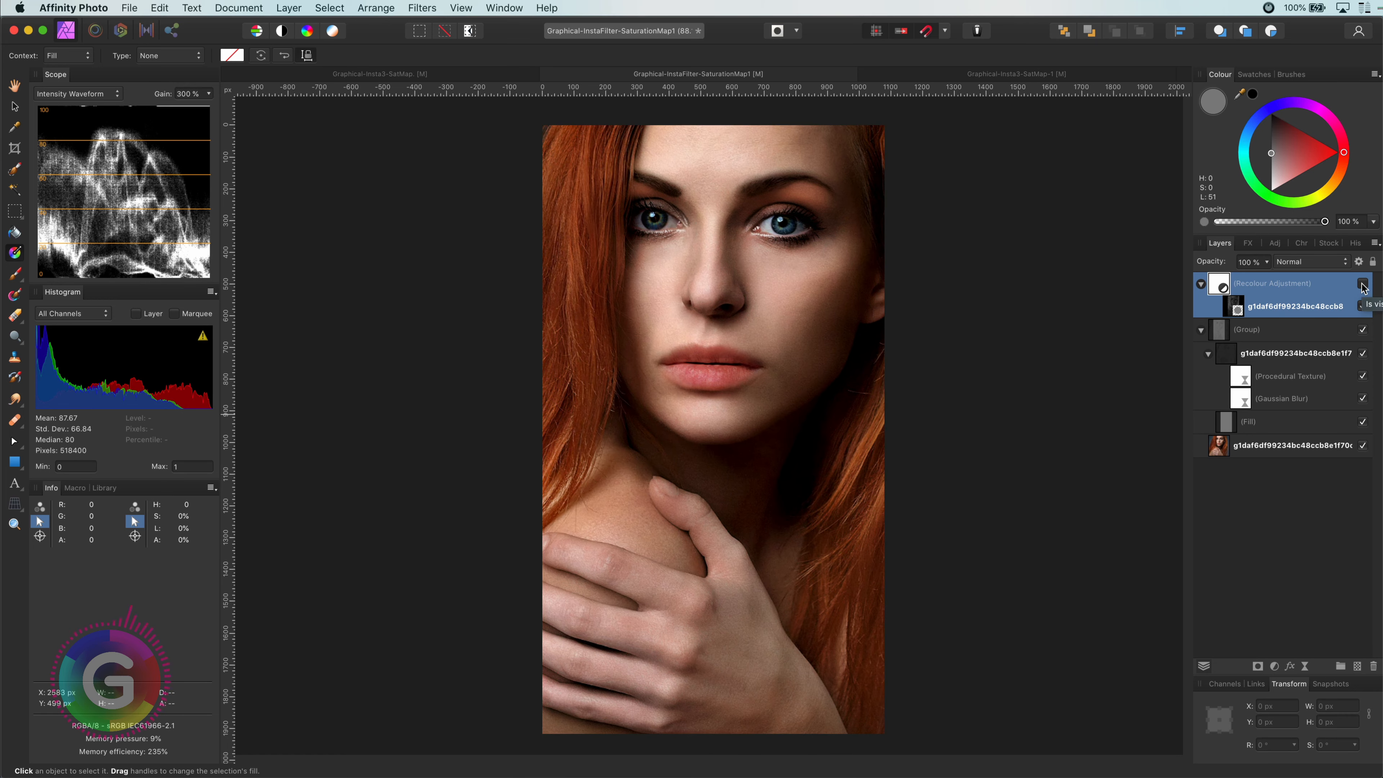
click(1362, 284)
click(1363, 307)
- Try different hues in the Recolour adjustment and set its hue to about 327°
double_click(1224, 289)
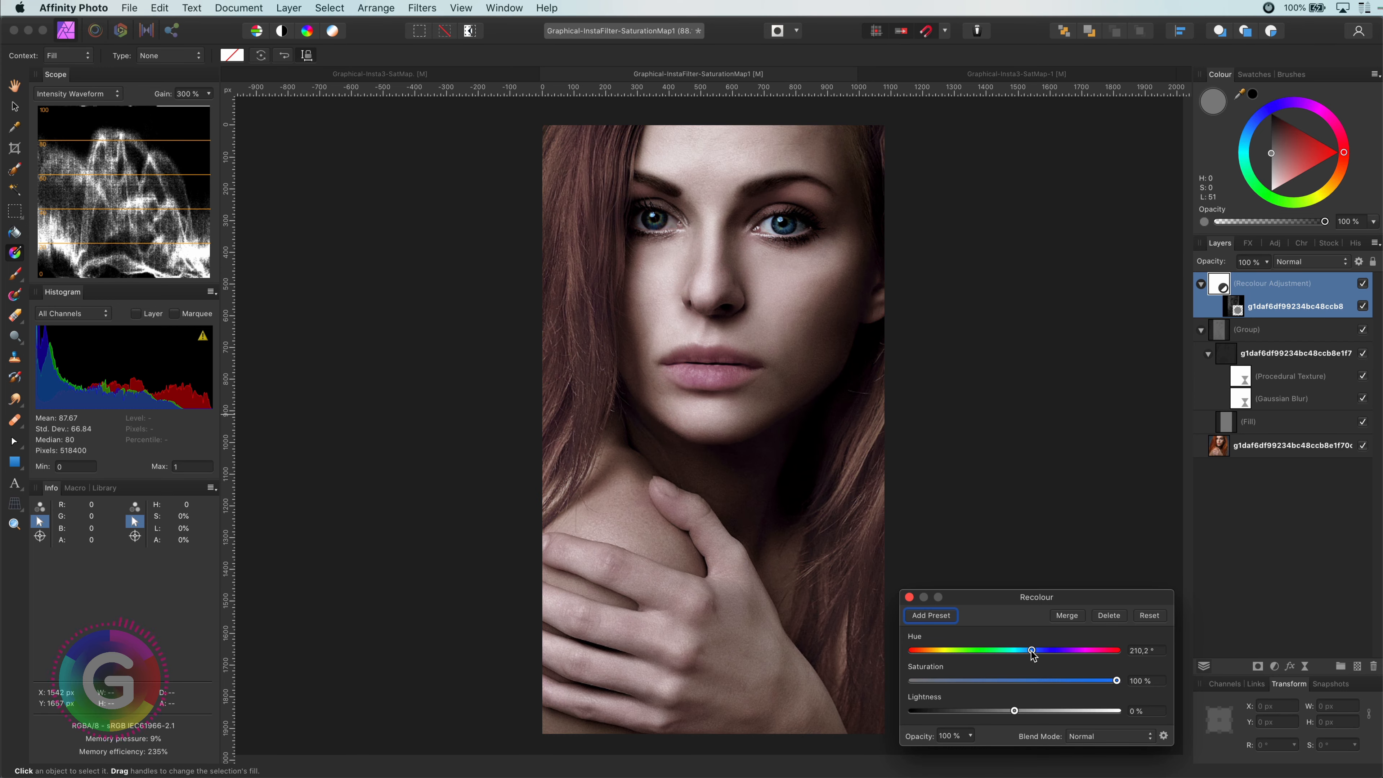
drag(1032, 652, 1048, 656)
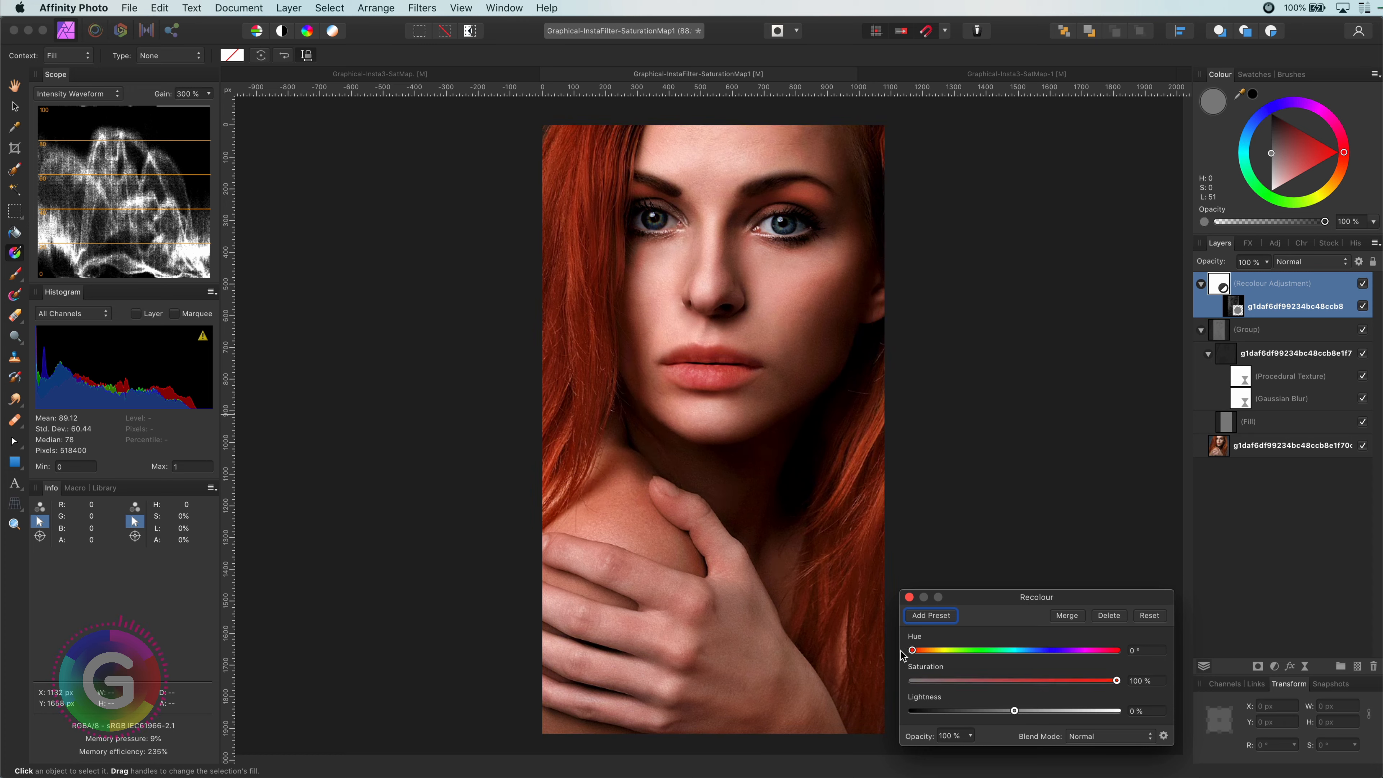
drag(1104, 652, 1099, 656)
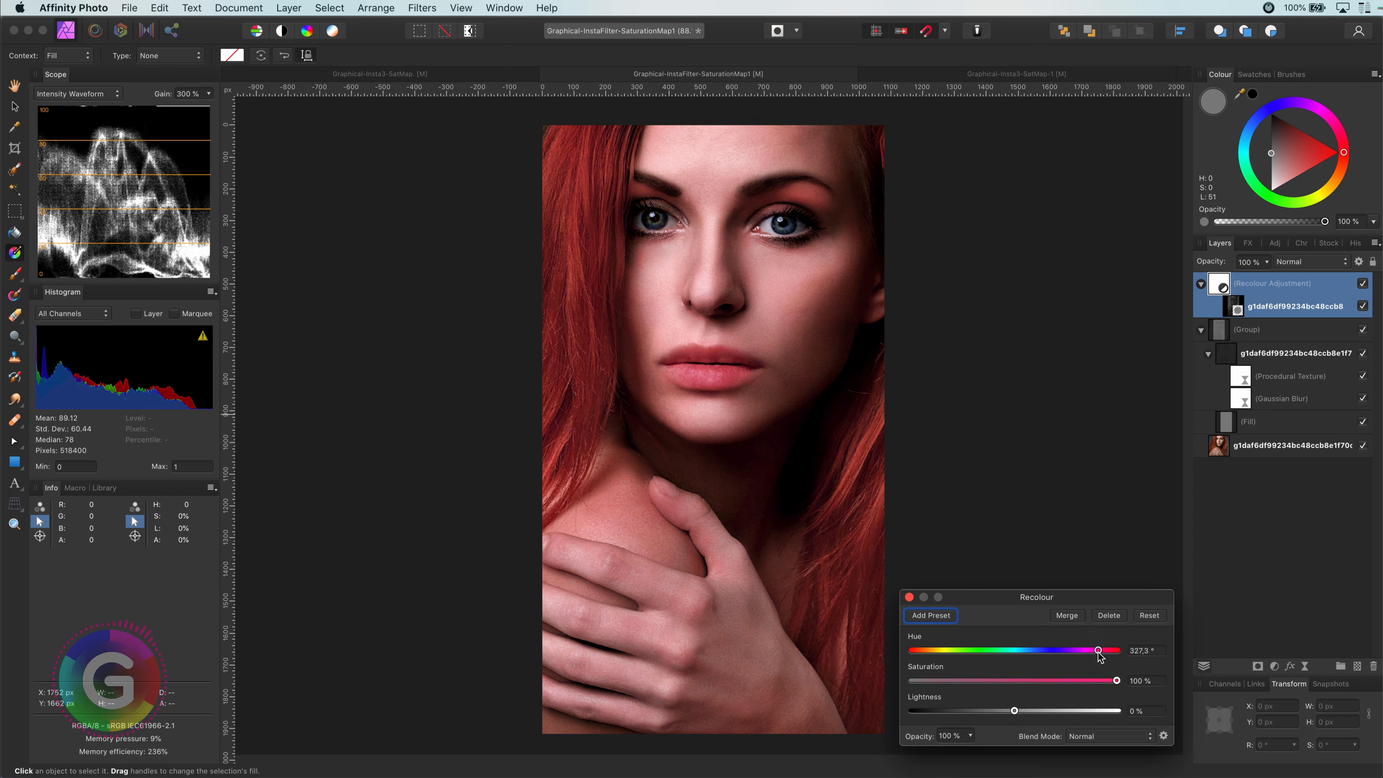
click(909, 598)
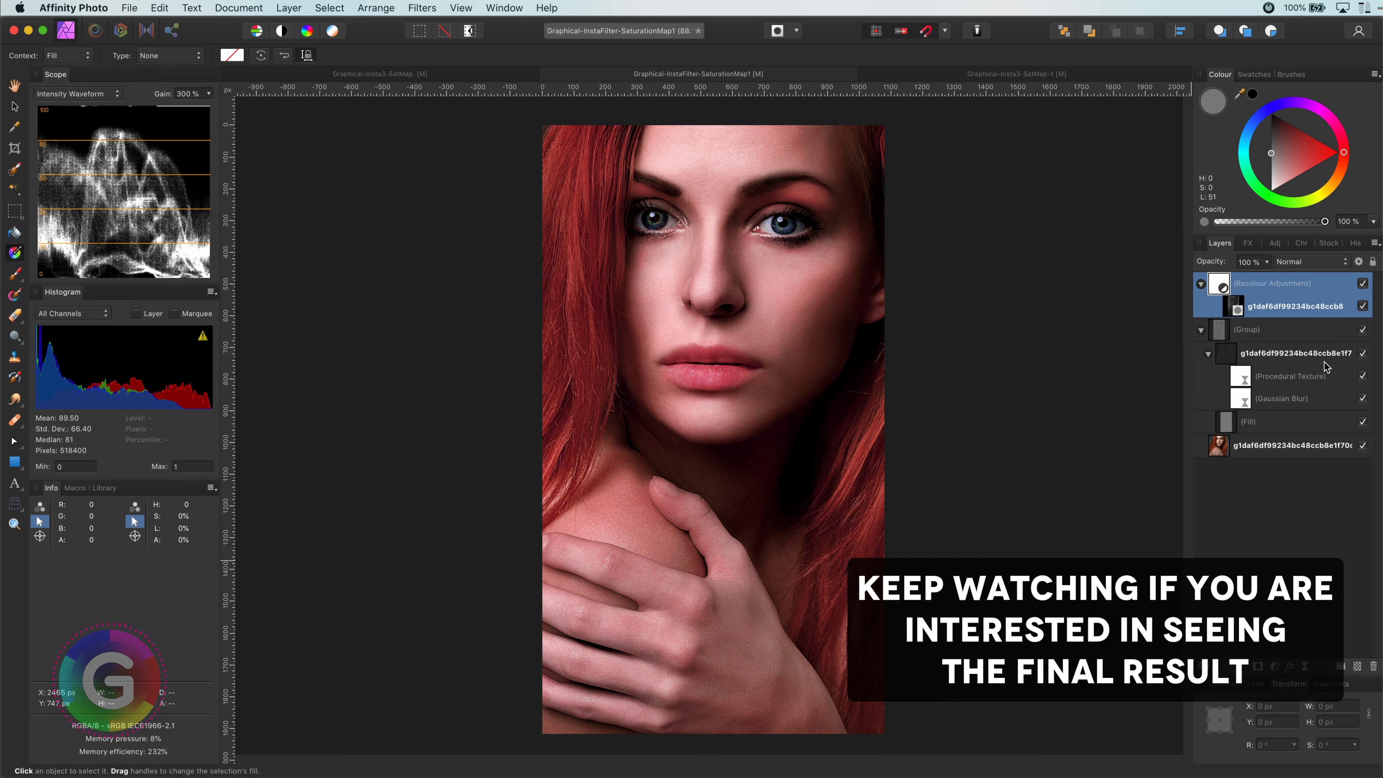
- Set the Recolour adjustment's blend mode to Soft Light and check the adjustment and the group by toggling their visibility
click(1306, 262)
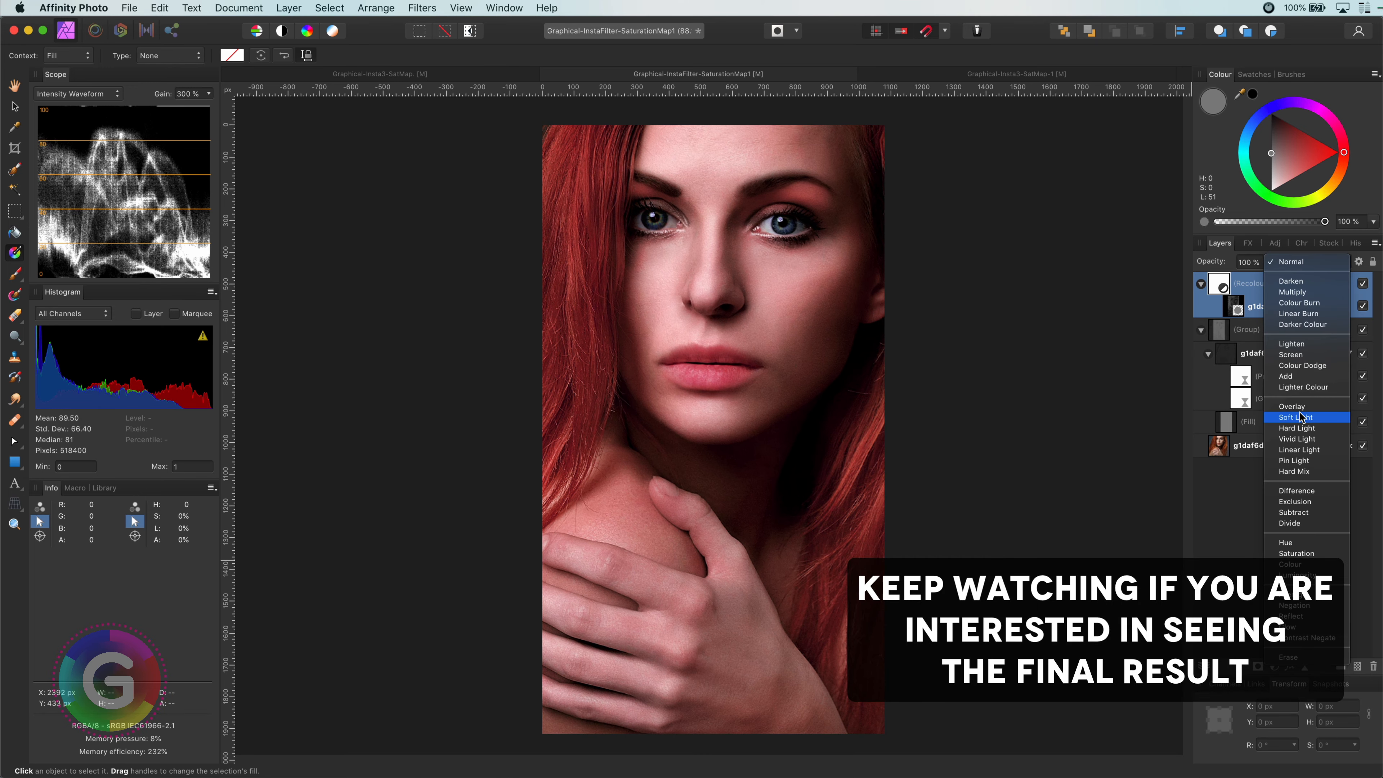
click(1301, 417)
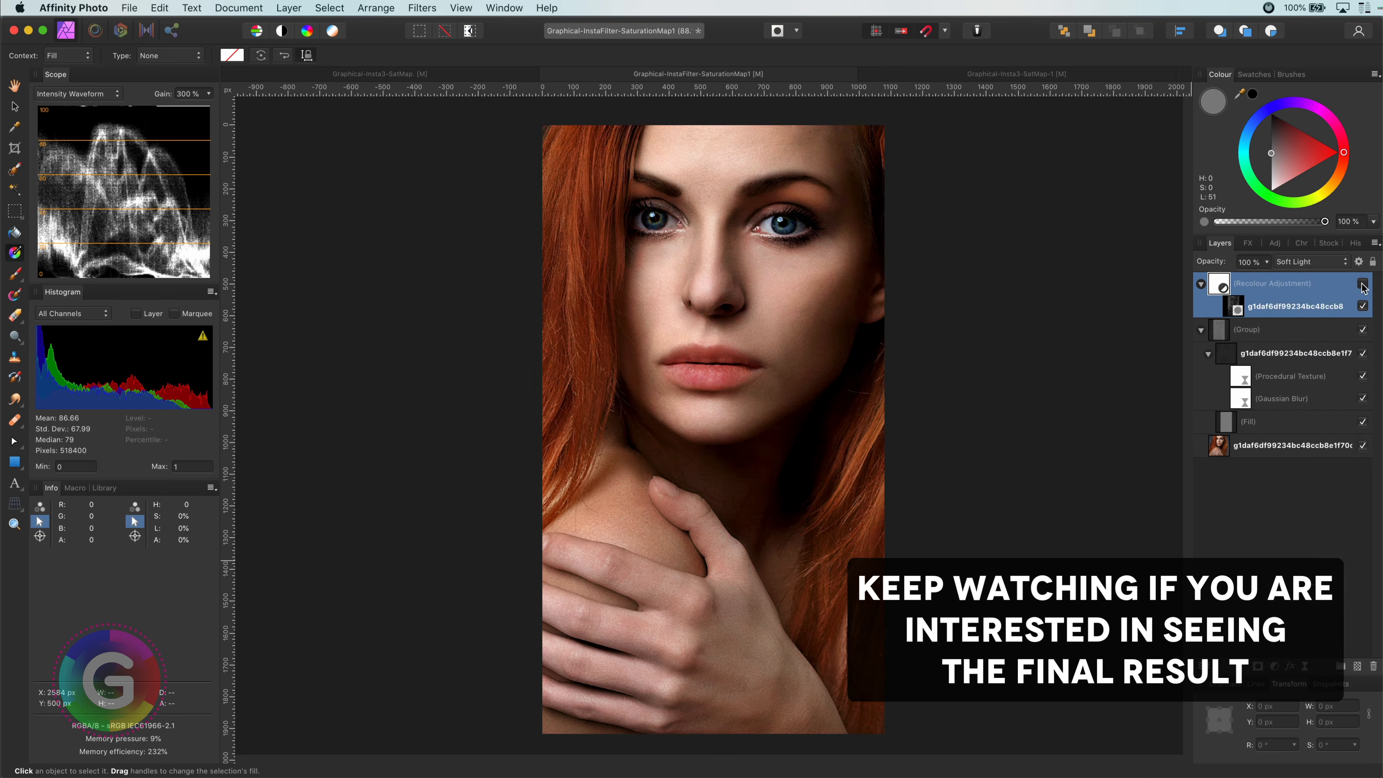
click(1362, 284)
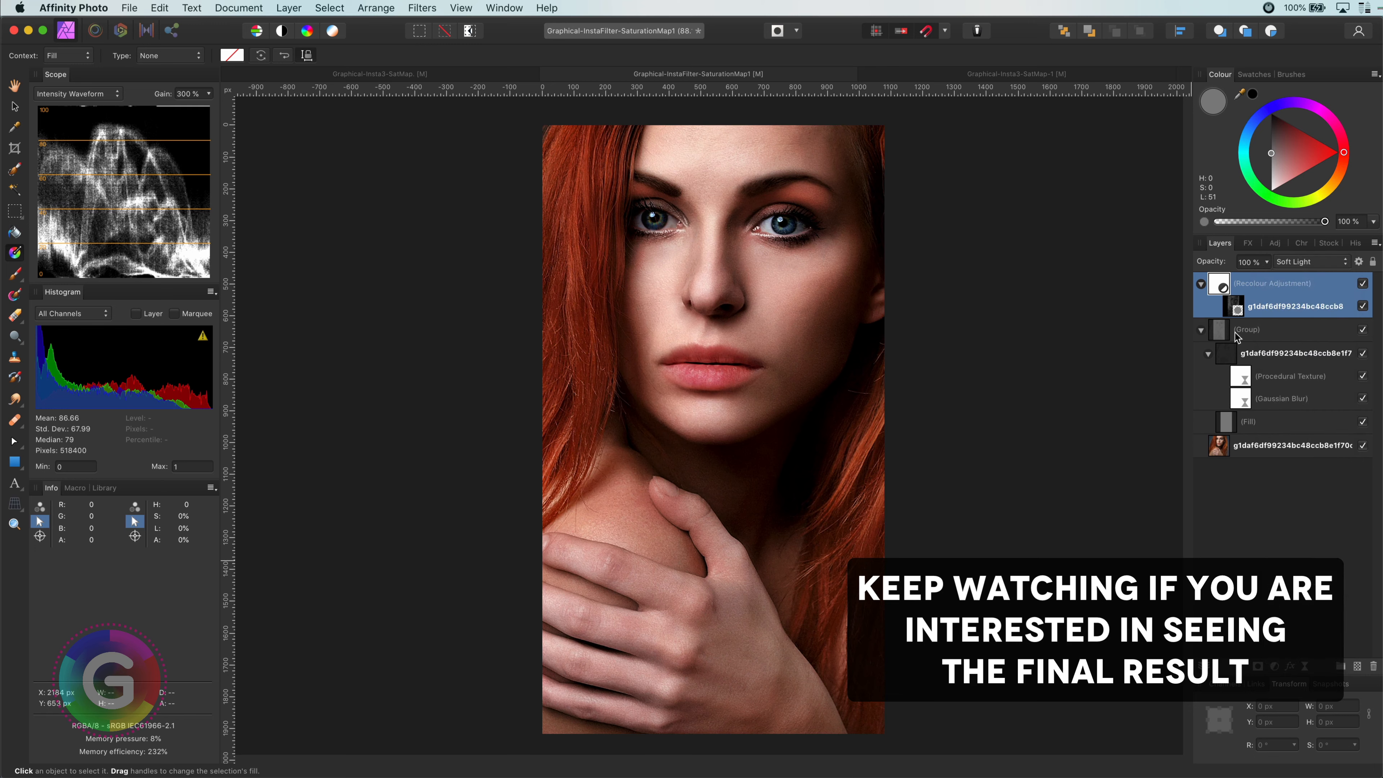
click(1363, 329)
click(1362, 329)
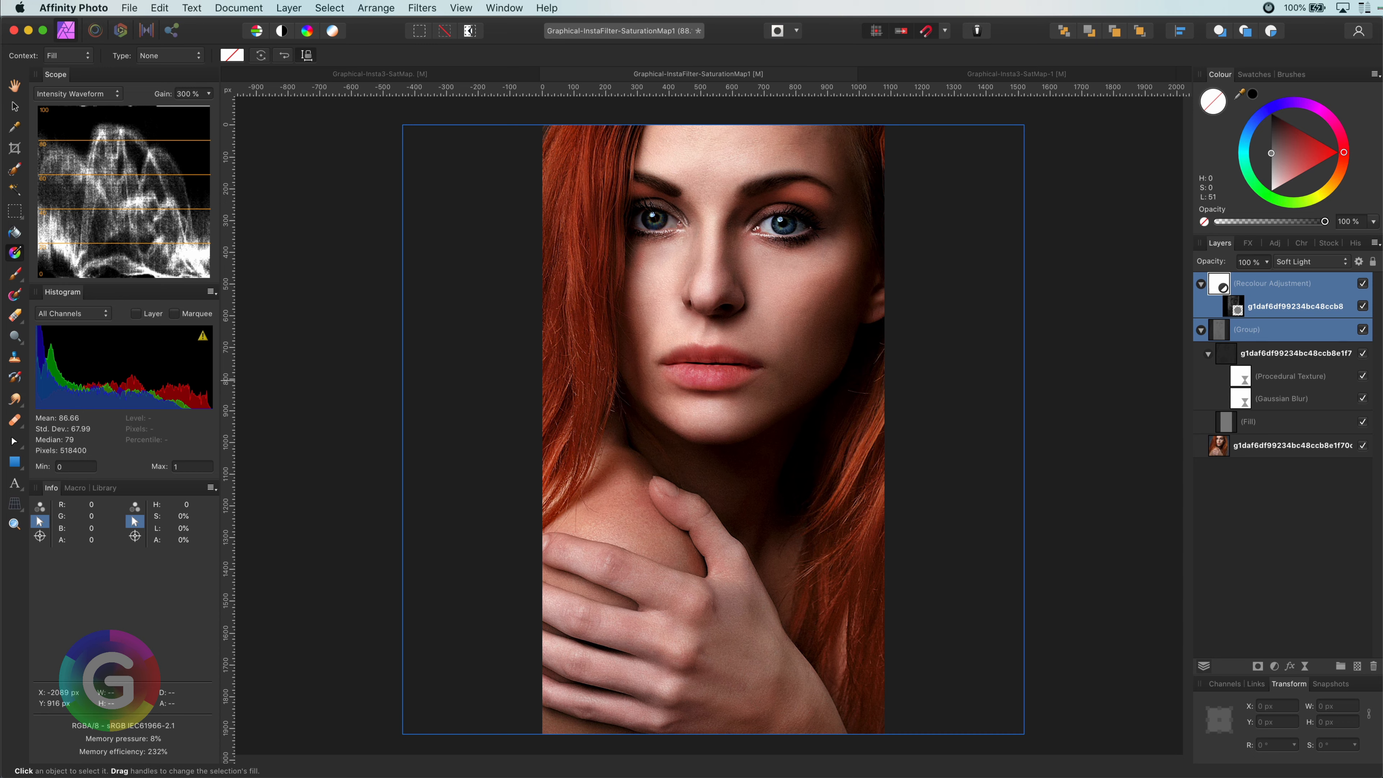
click(1221, 285)
click(1314, 263)
click(1313, 264)
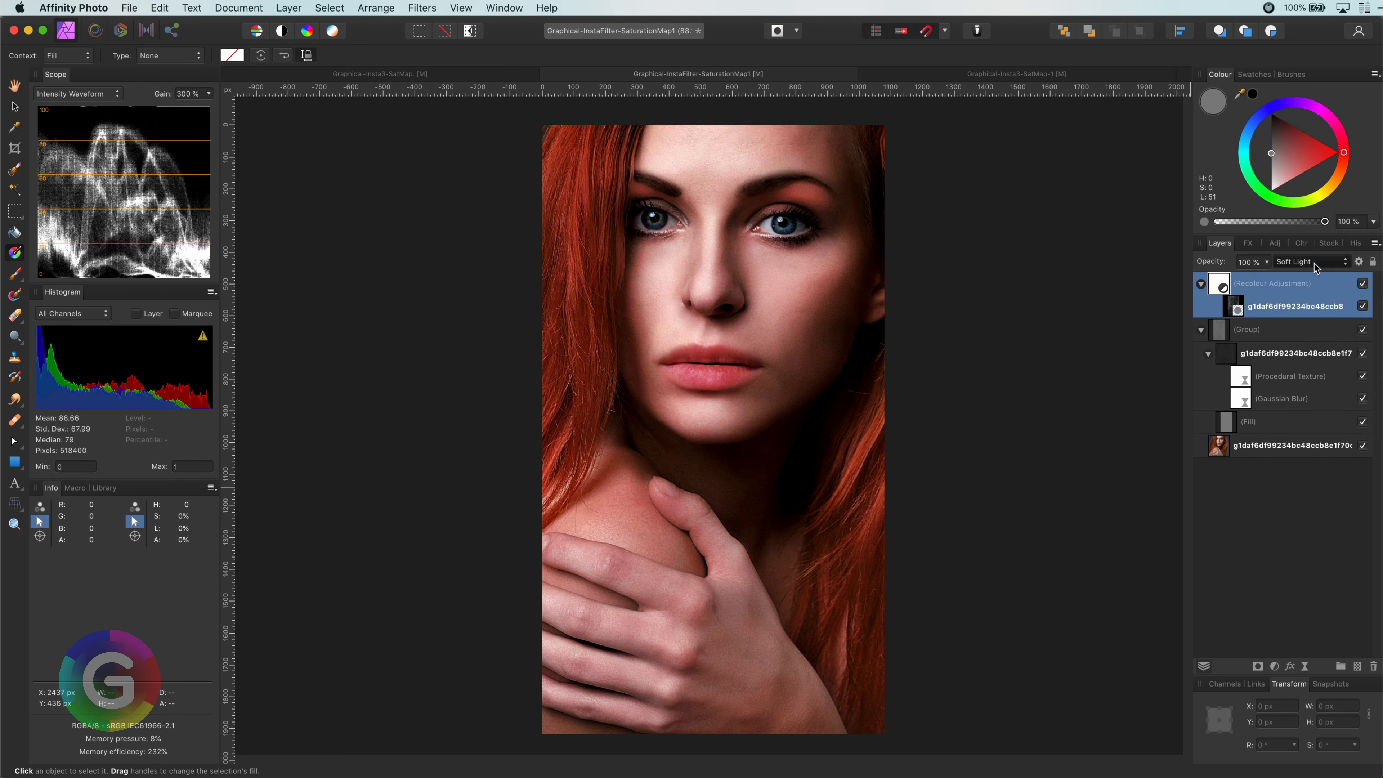
- Examine the face up close with the Recolour adjustment and the saturation group hidden and shown again
click(1078, 299)
click(15, 106)
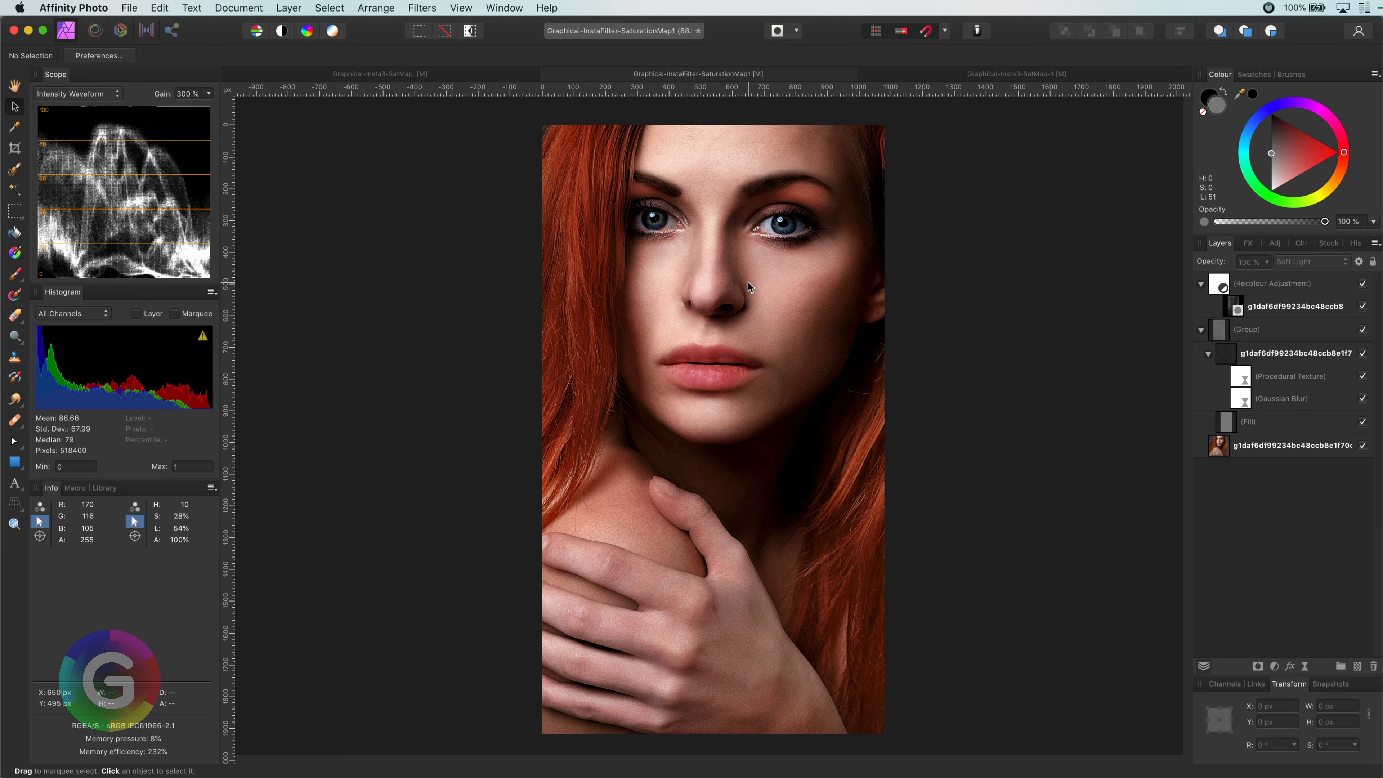
scroll(743, 282, up, 4)
scroll(744, 289, up, 3)
scroll(869, 307, down, 4)
scroll(869, 307, up, 4)
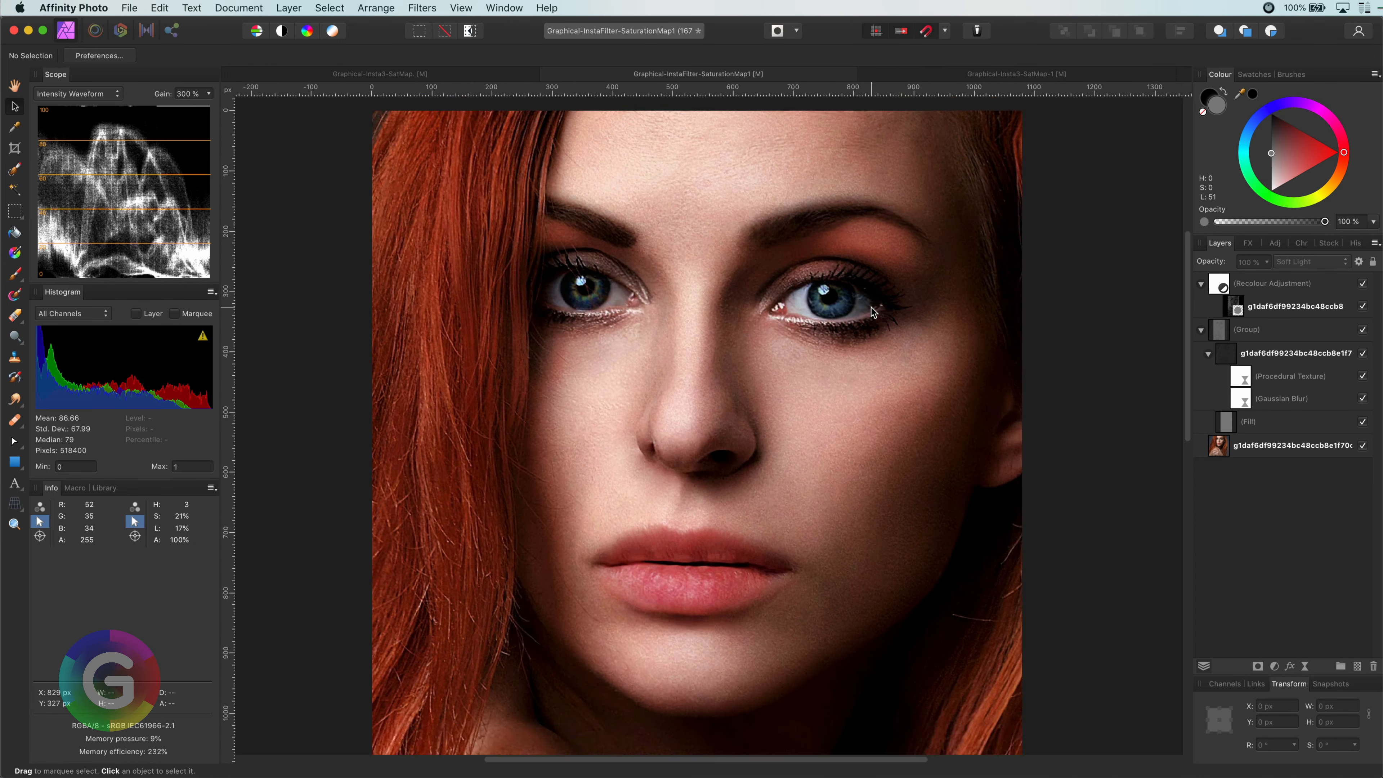
click(1280, 337)
shift+click(1307, 283)
click(1362, 284)
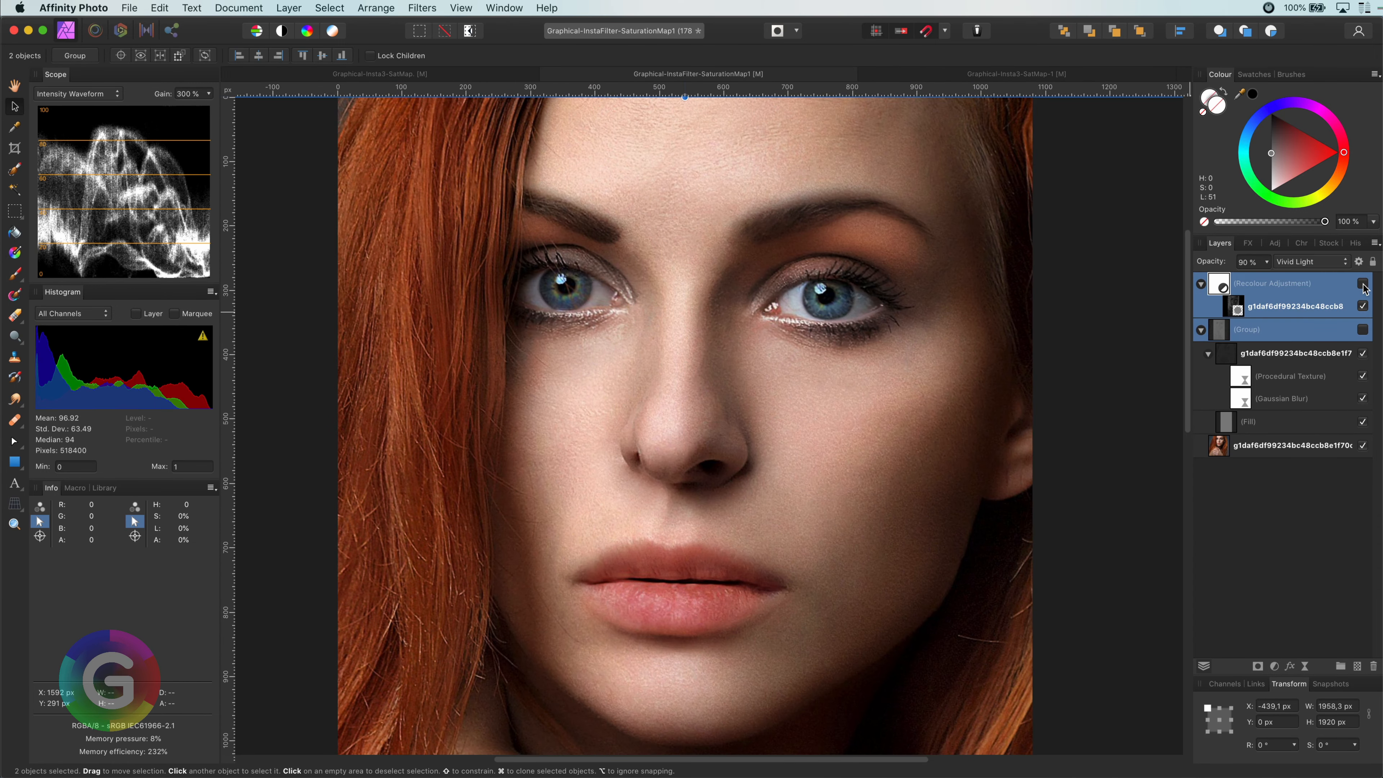
click(1362, 283)
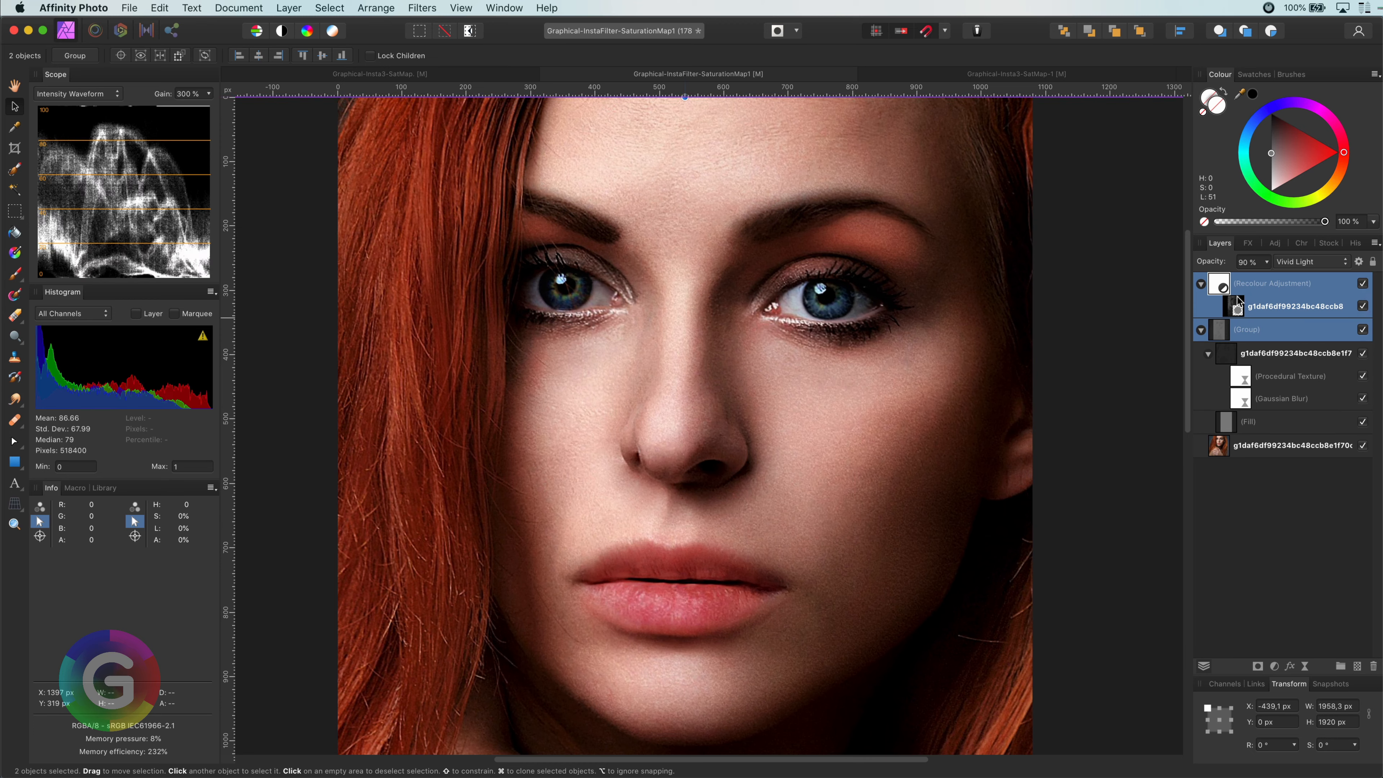
- Add a mask to the Vivid Light group and paint black over both eyes with a soft brush to dim the effect there
click(1221, 333)
click(1259, 668)
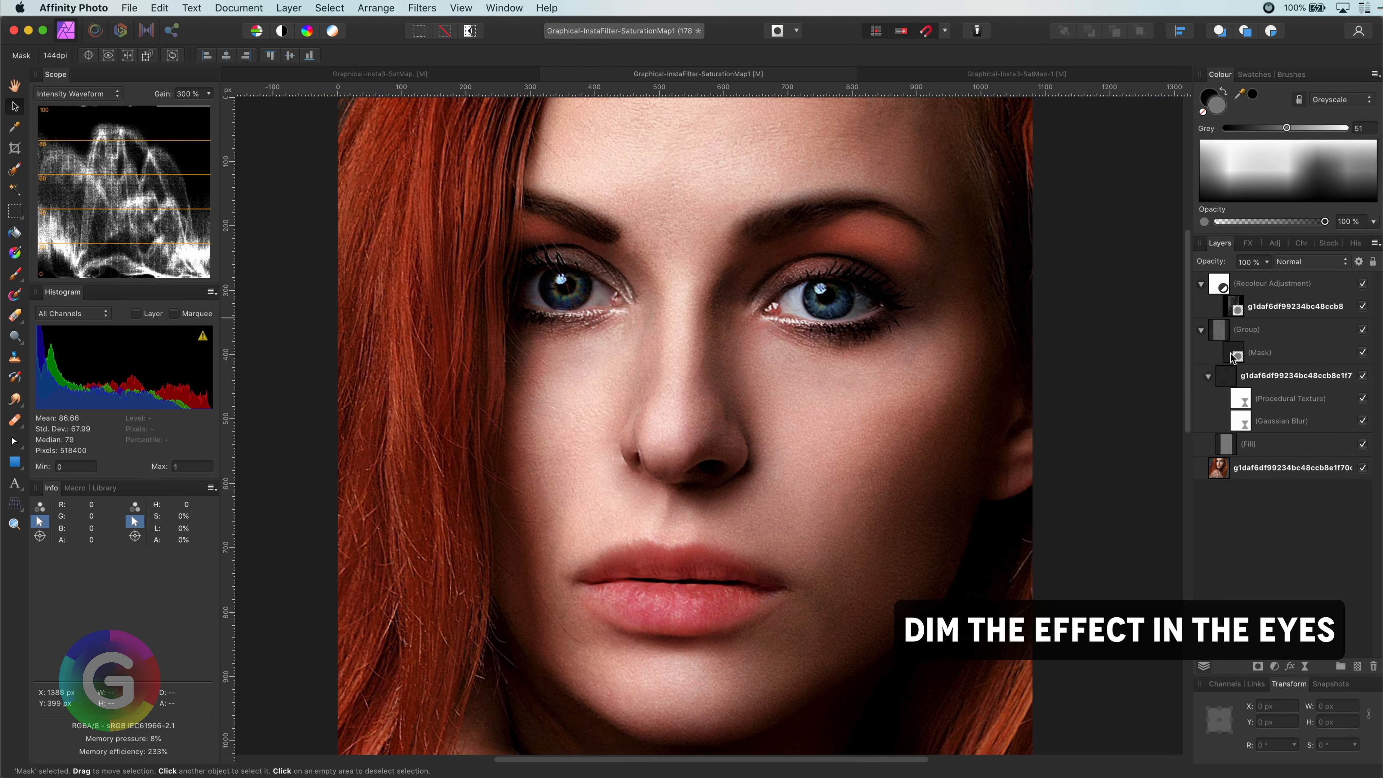
key(b)
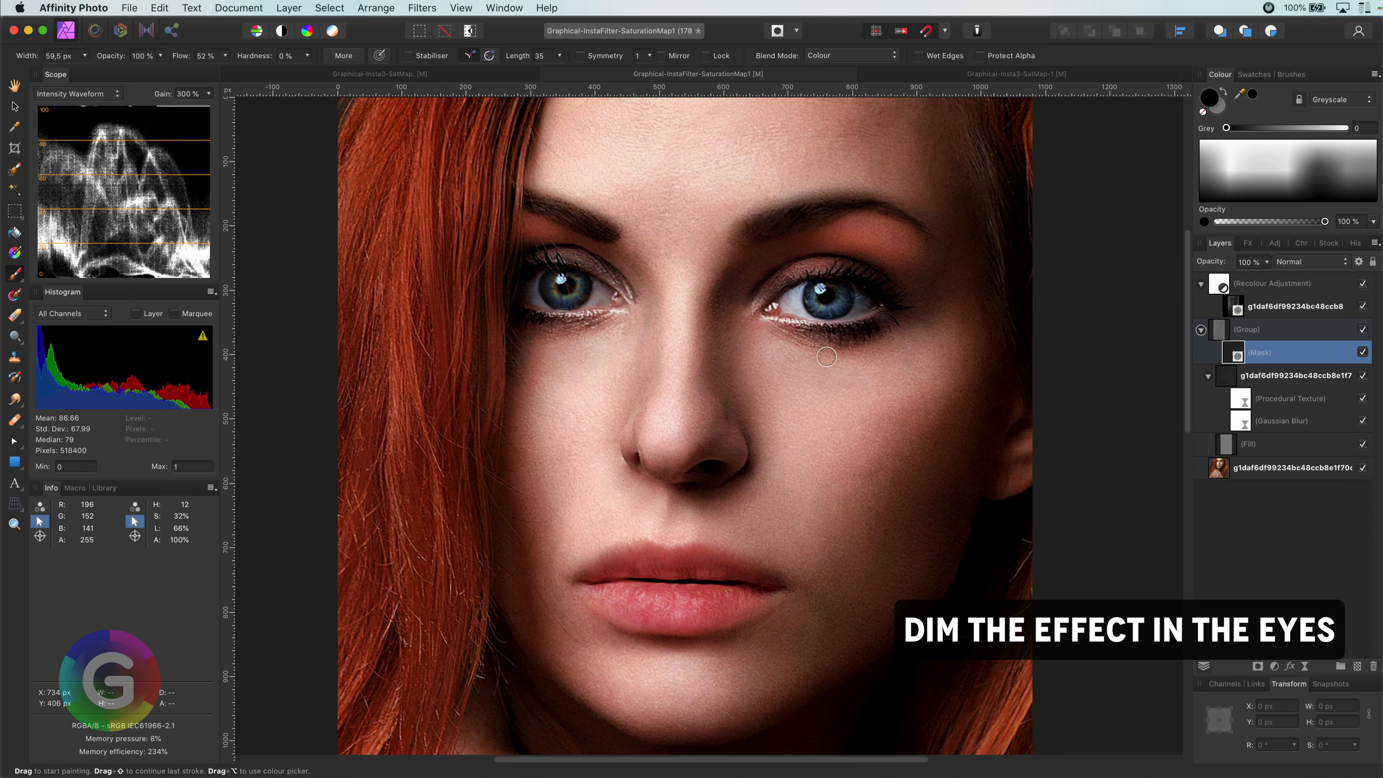
click(1362, 353)
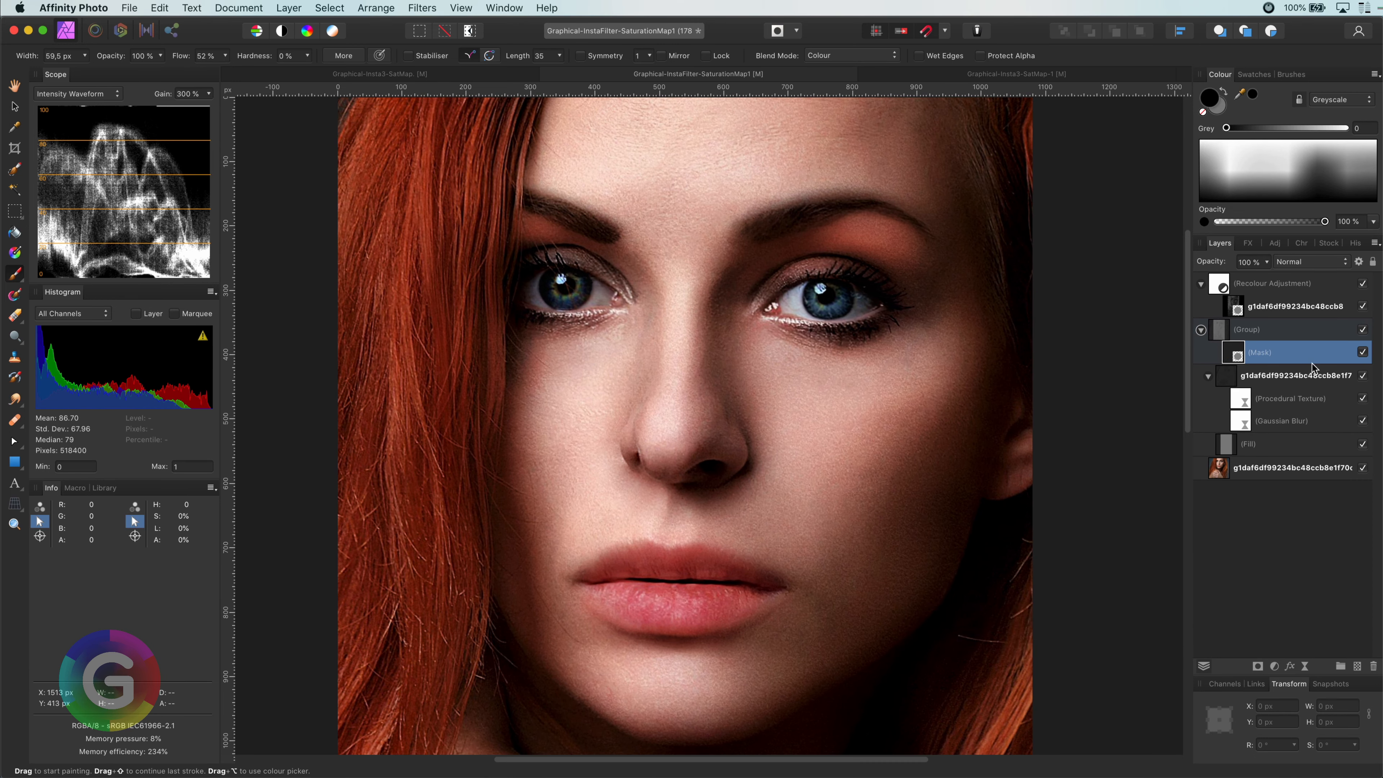
- Group the Recolour adjustment together with the masked Vivid Light group
key(super+0)
click(1362, 353)
click(1252, 329)
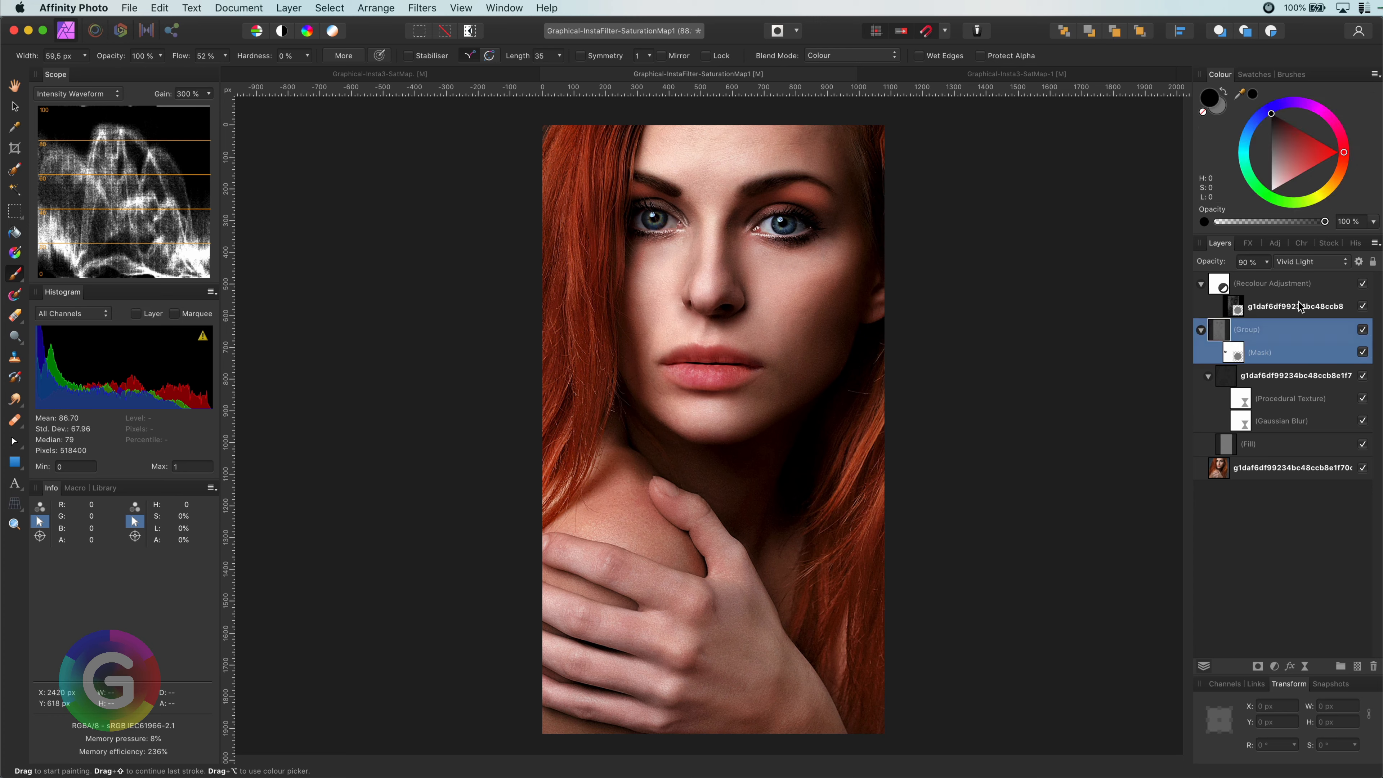
shift+click(1211, 284)
key(super+g)
- Create a Merge Visible copy of the result above the new group, hide that group, and compare by toggling the copy's visibility
right_click(1215, 286)
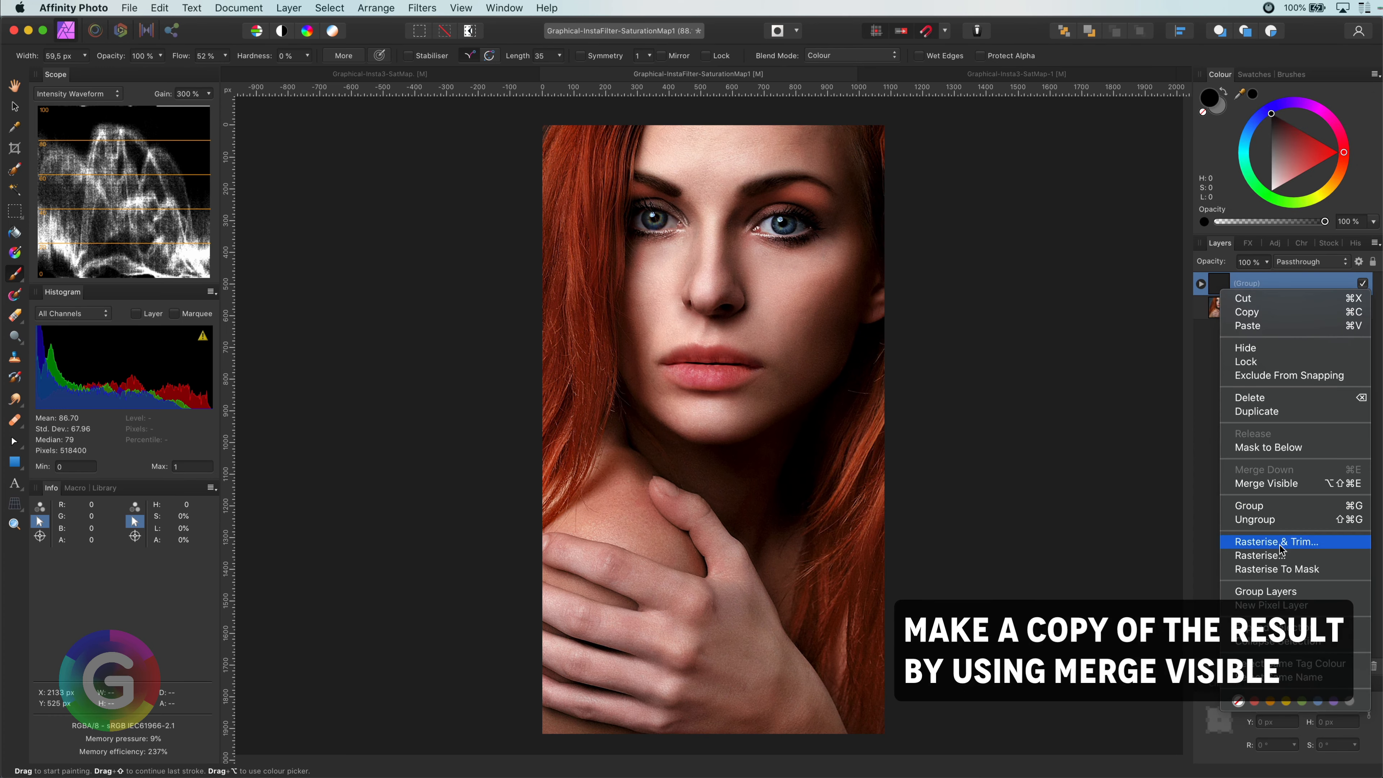
right_click(1211, 283)
click(1263, 481)
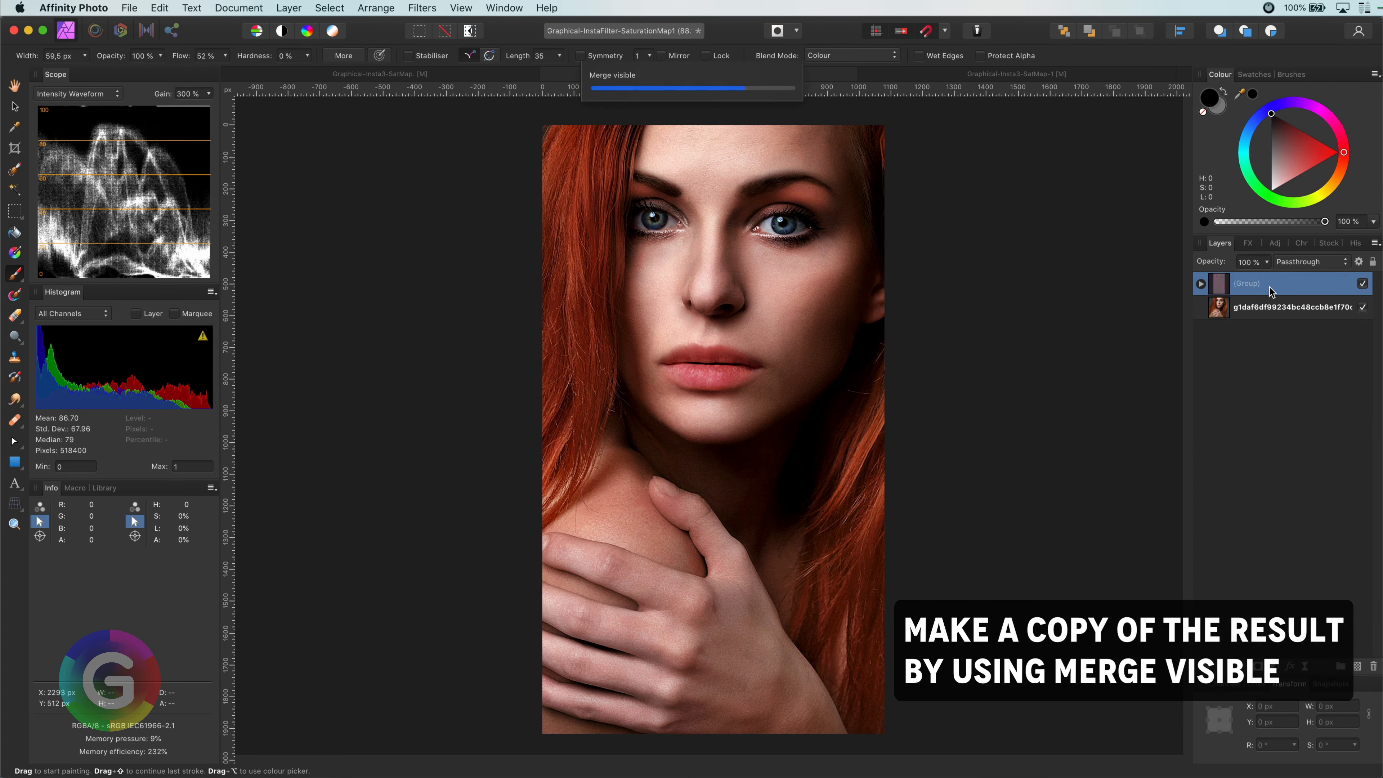
click(1362, 307)
click(1363, 284)
click(1363, 283)
- Add a live Gaussian Blur filter to the merged copy to soften it
click(1304, 665)
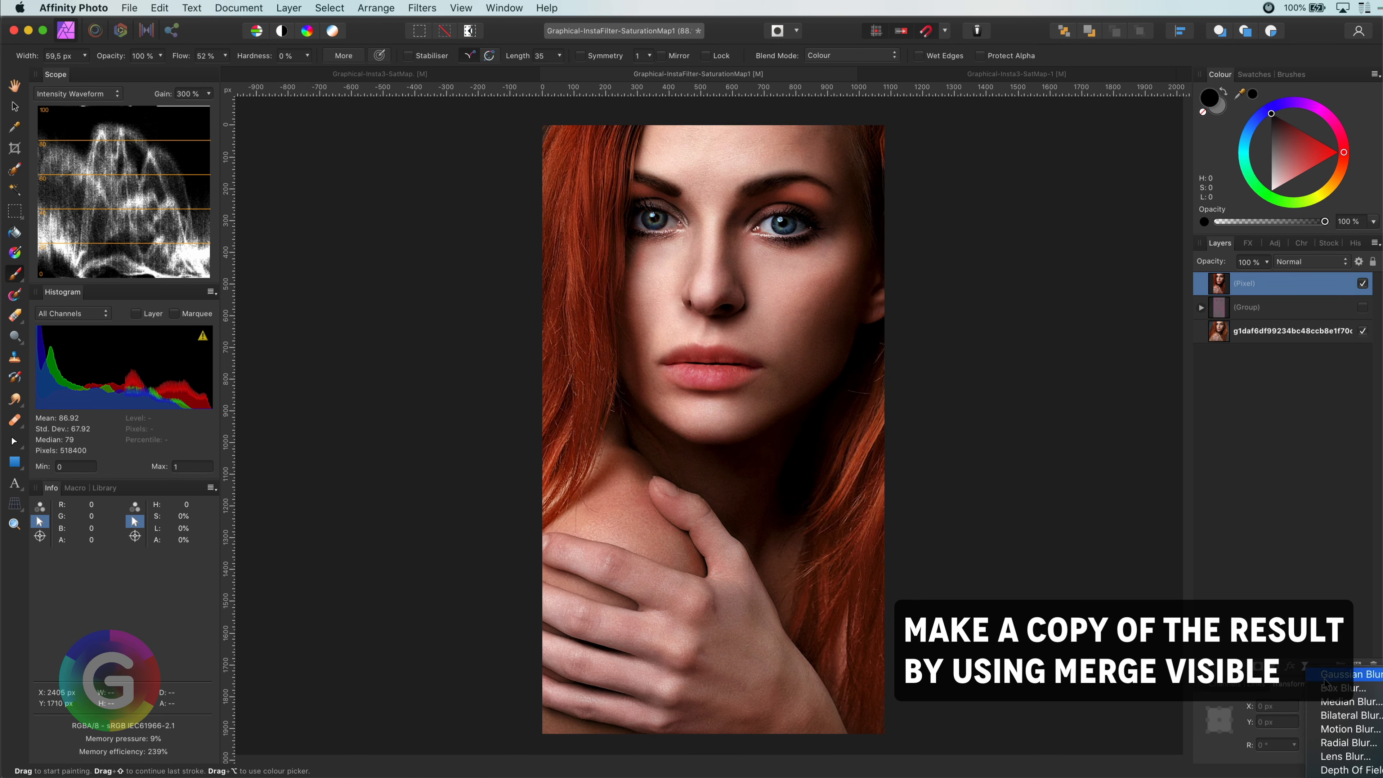
click(1328, 680)
drag(953, 708, 994, 707)
key(b)
- Group the blurred merged copy with its filter and try blend modes, setting the new group to Hard Light
click(1269, 283)
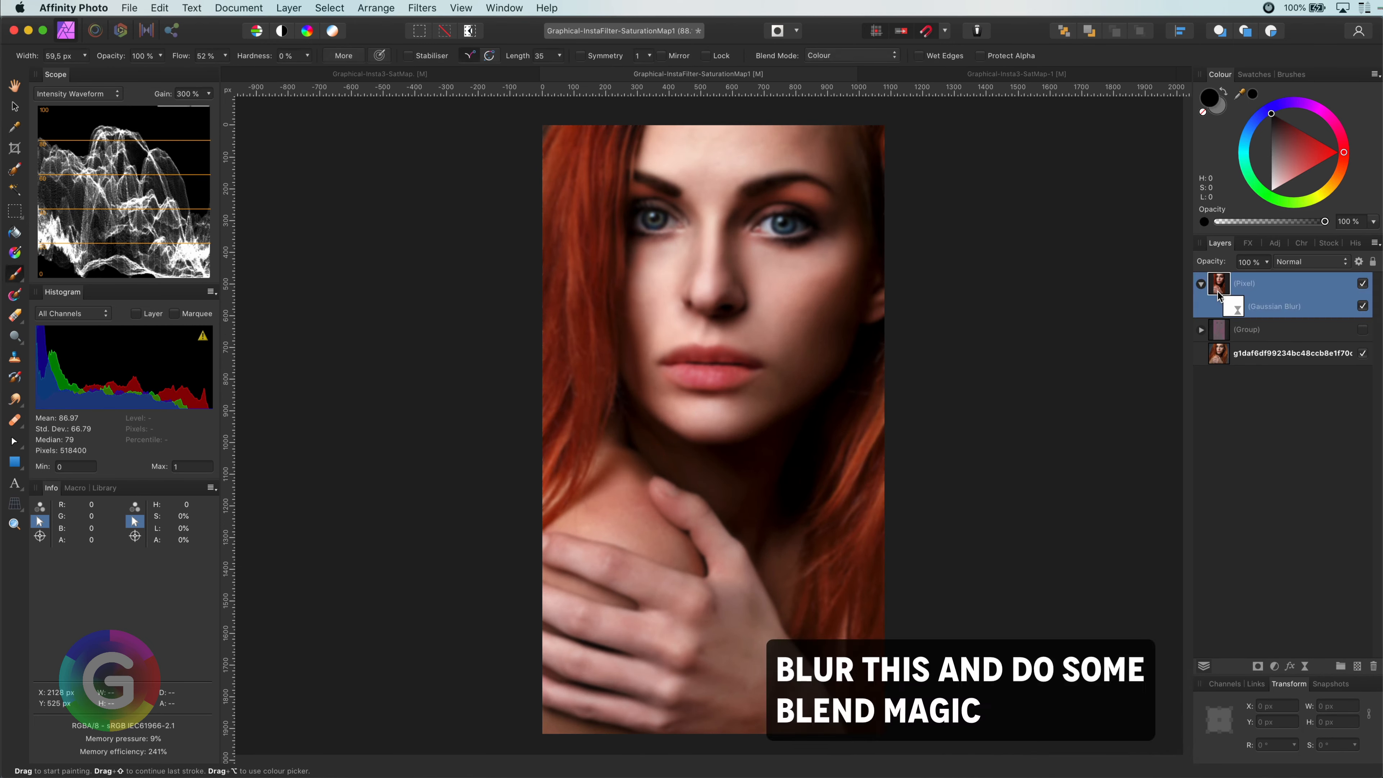
key(super+g)
click(1317, 262)
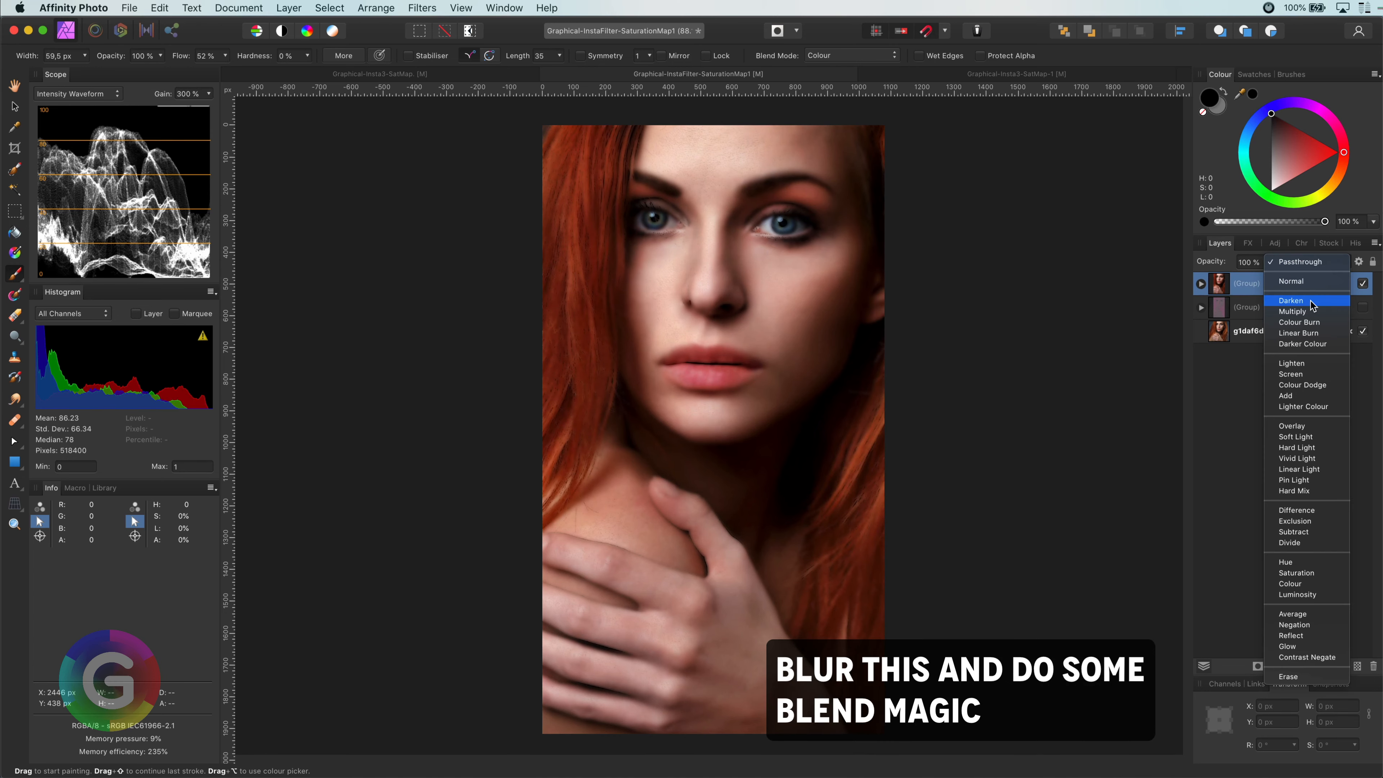
click(1311, 436)
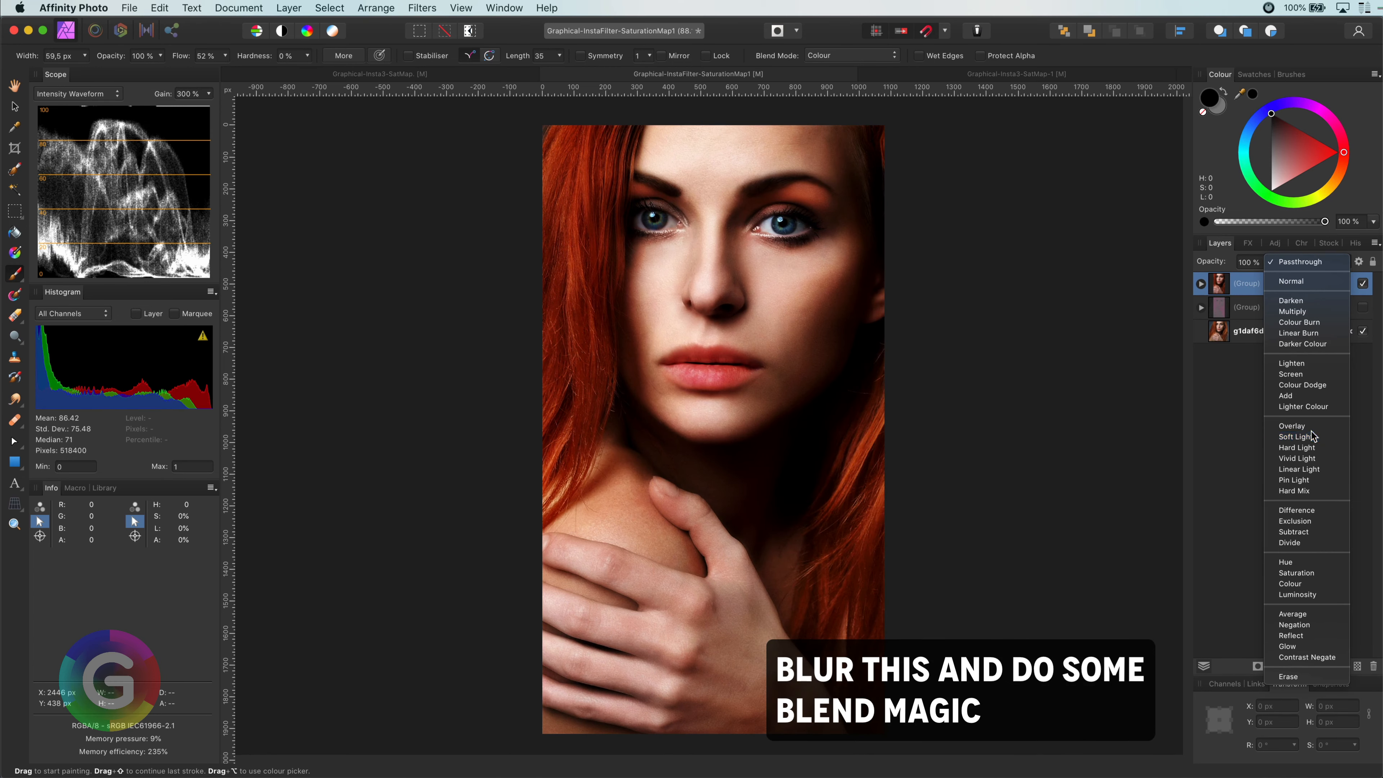
click(1304, 262)
click(1302, 274)
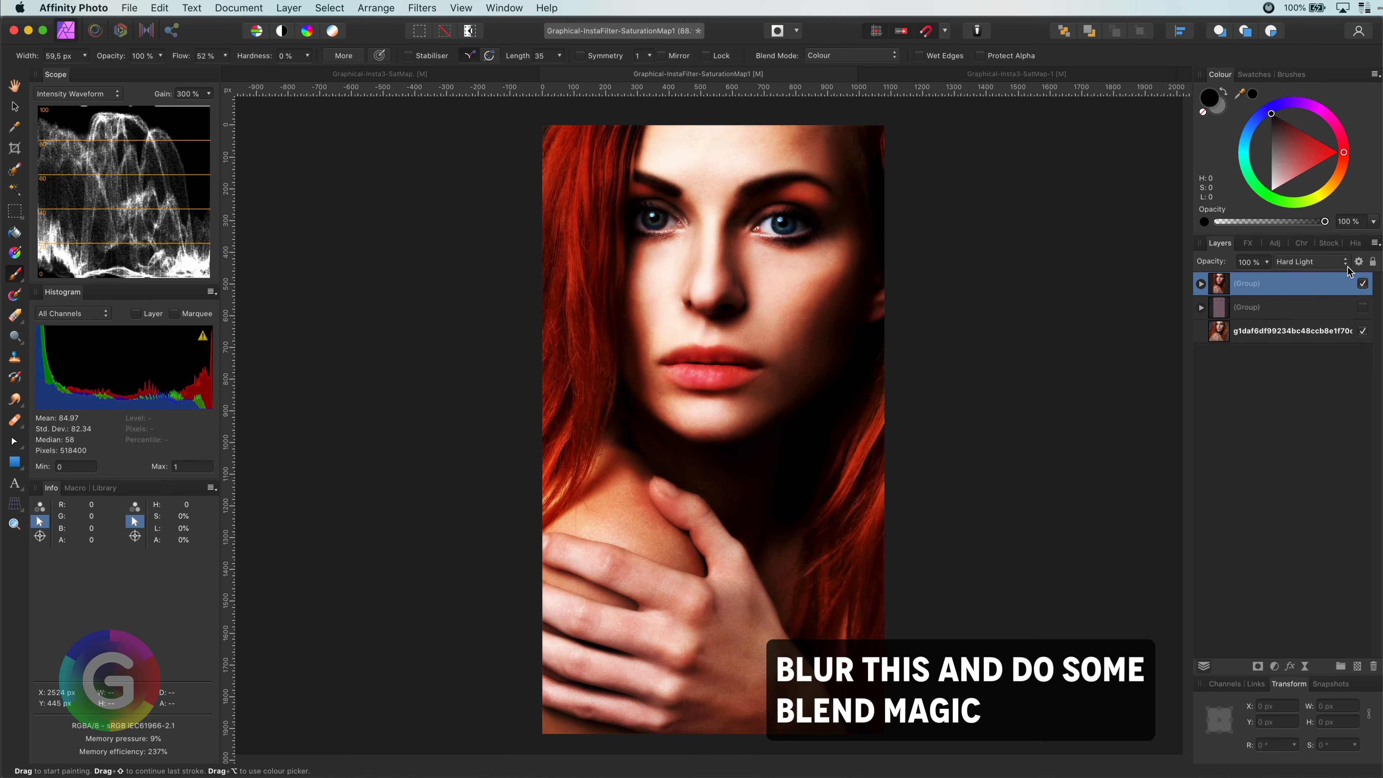
- Set the Hard Light group's blend ranges to 48% output at source 0% and 49% at underlying 100%, and check the effect
click(1356, 262)
drag(151, 524, 150, 616)
drag(519, 524, 527, 619)
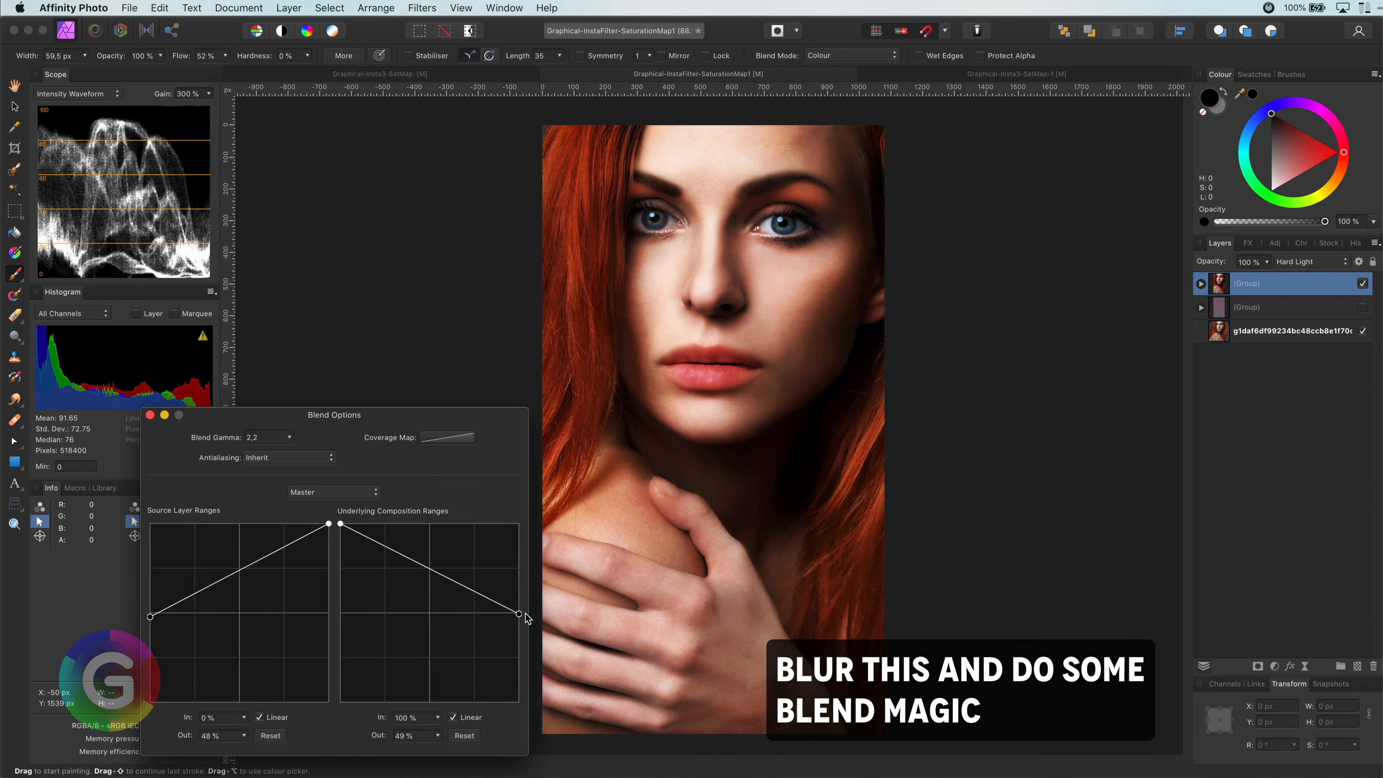
click(150, 415)
click(1363, 284)
click(1363, 284)
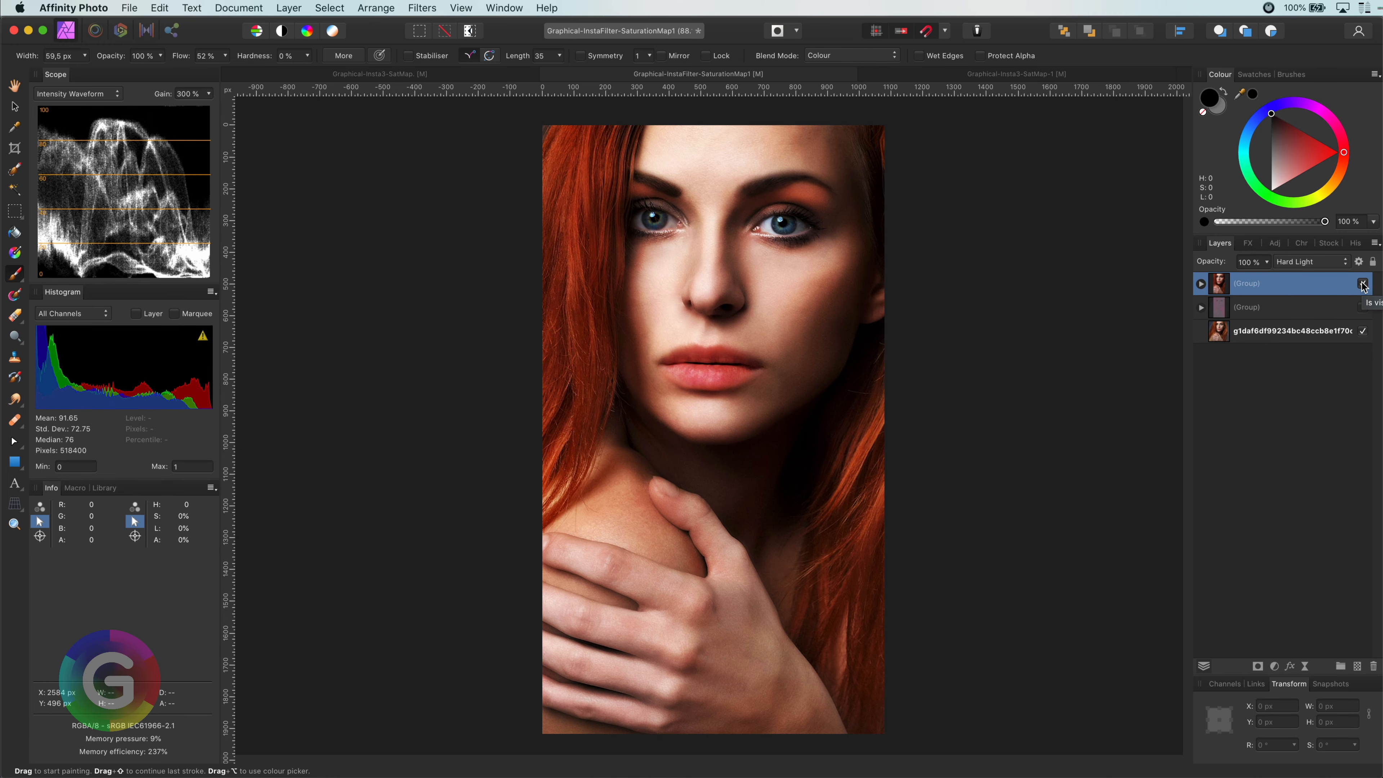
scroll(791, 284, up, 5)
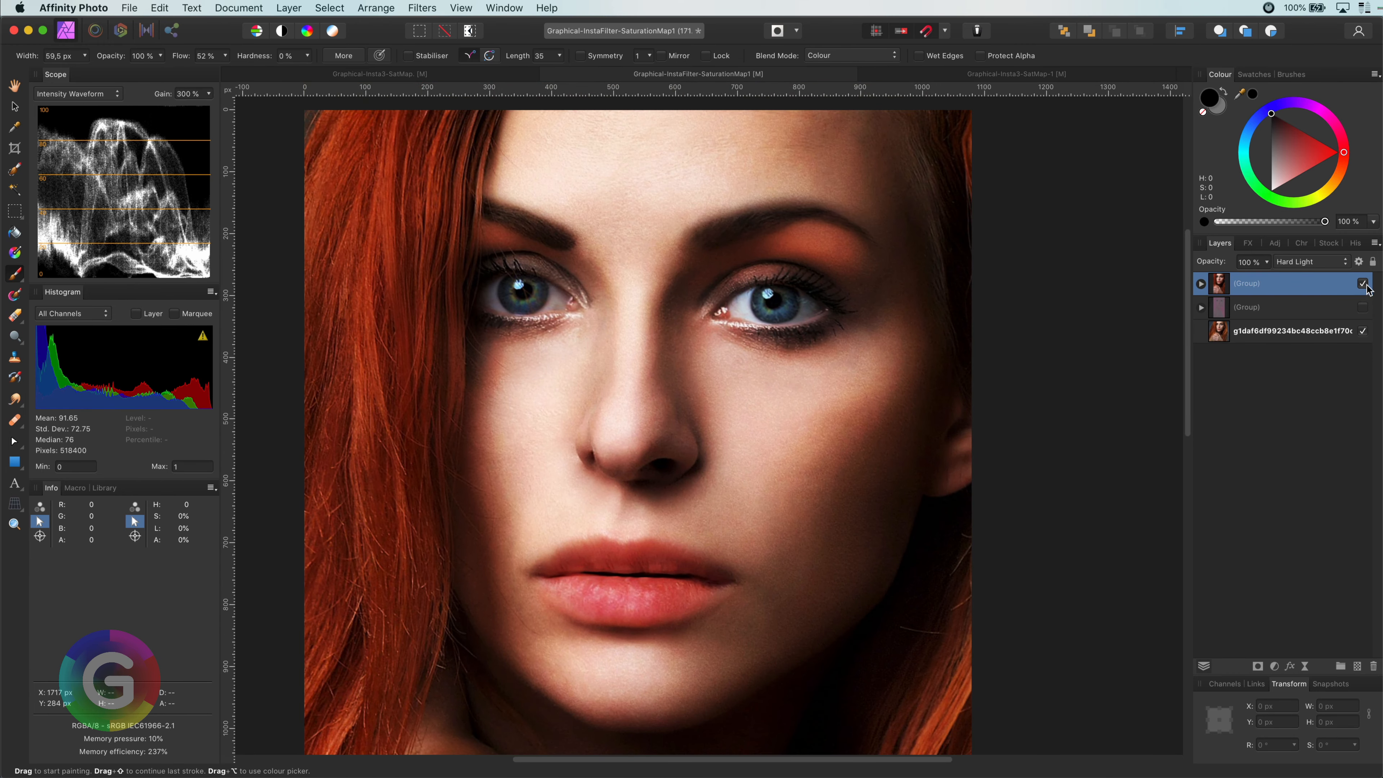
- Make another Merge Visible copy from the saturation group with the Hard Light group hidden, and move the copy to the stack's top
click(1363, 283)
right_click(1228, 310)
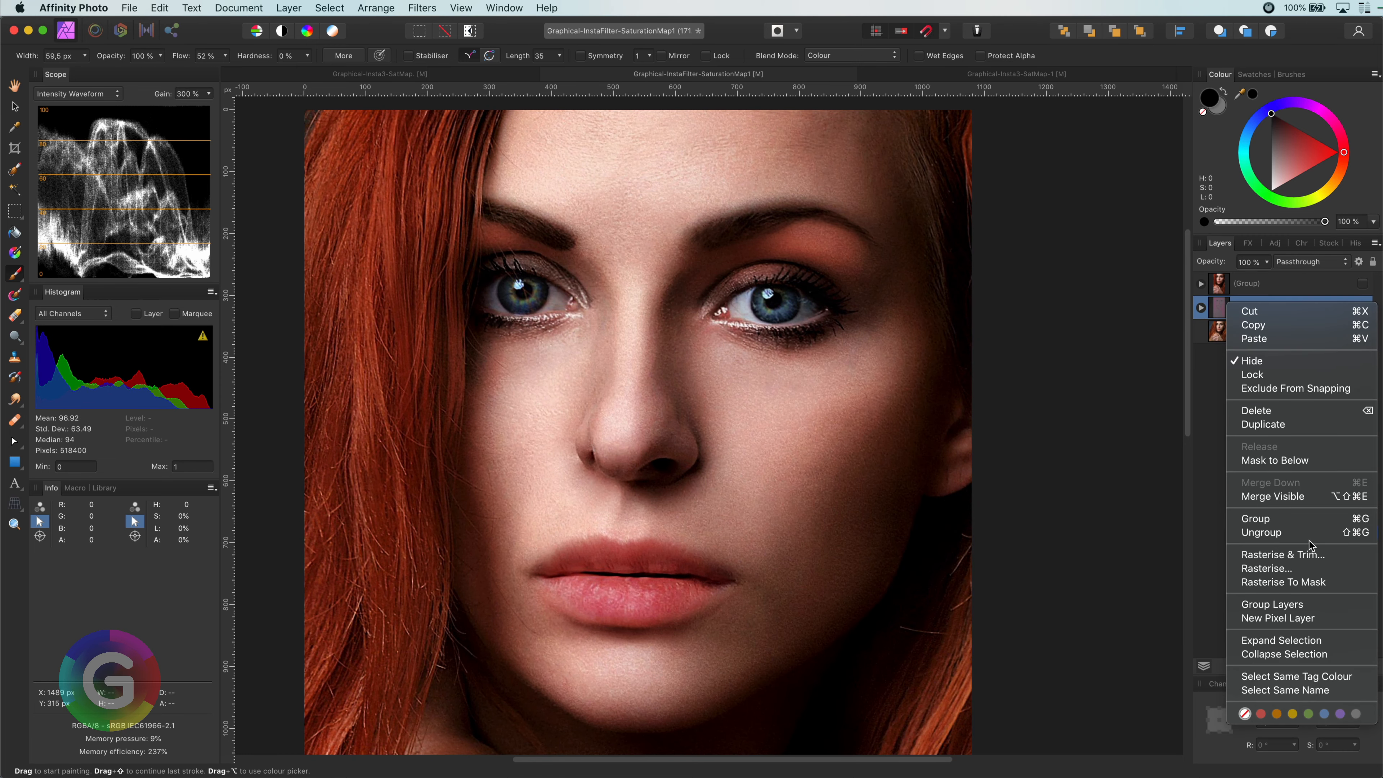
click(1311, 495)
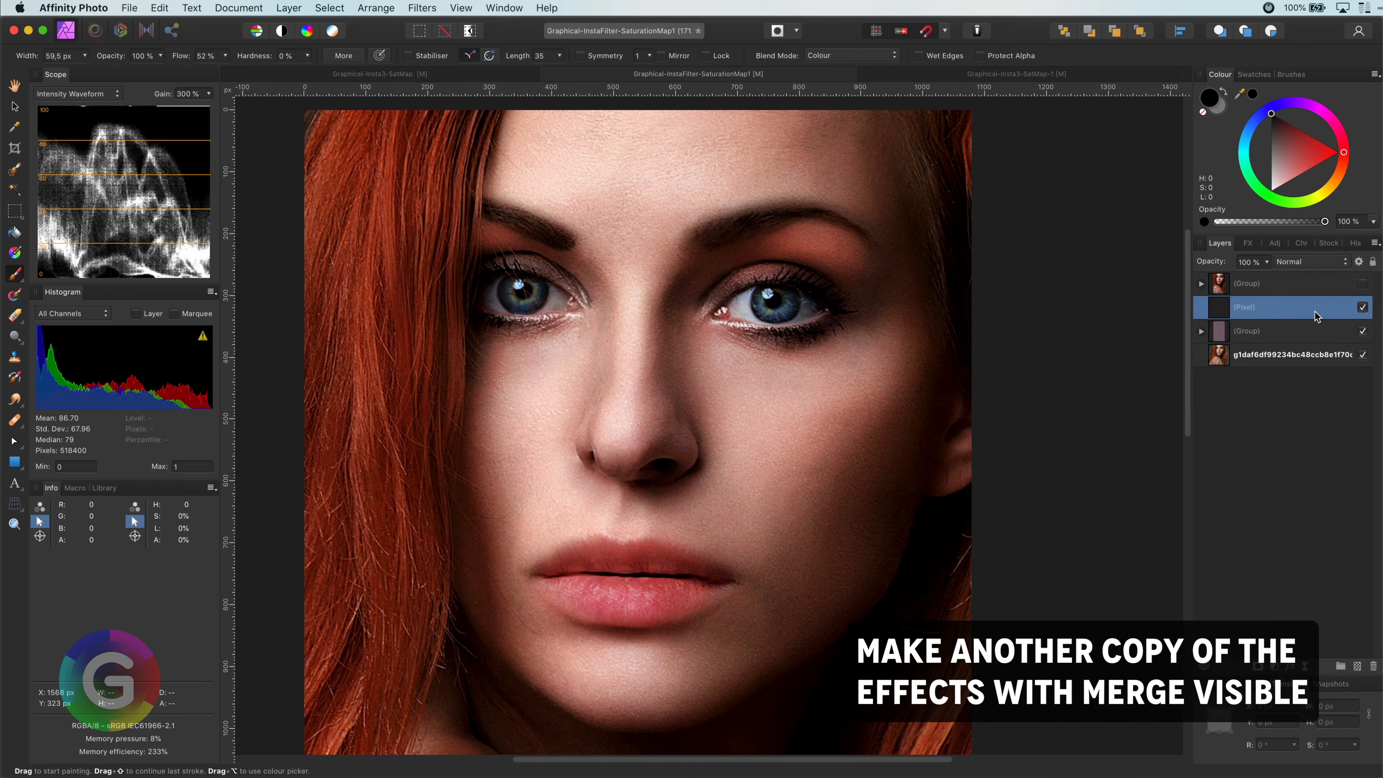
click(1362, 284)
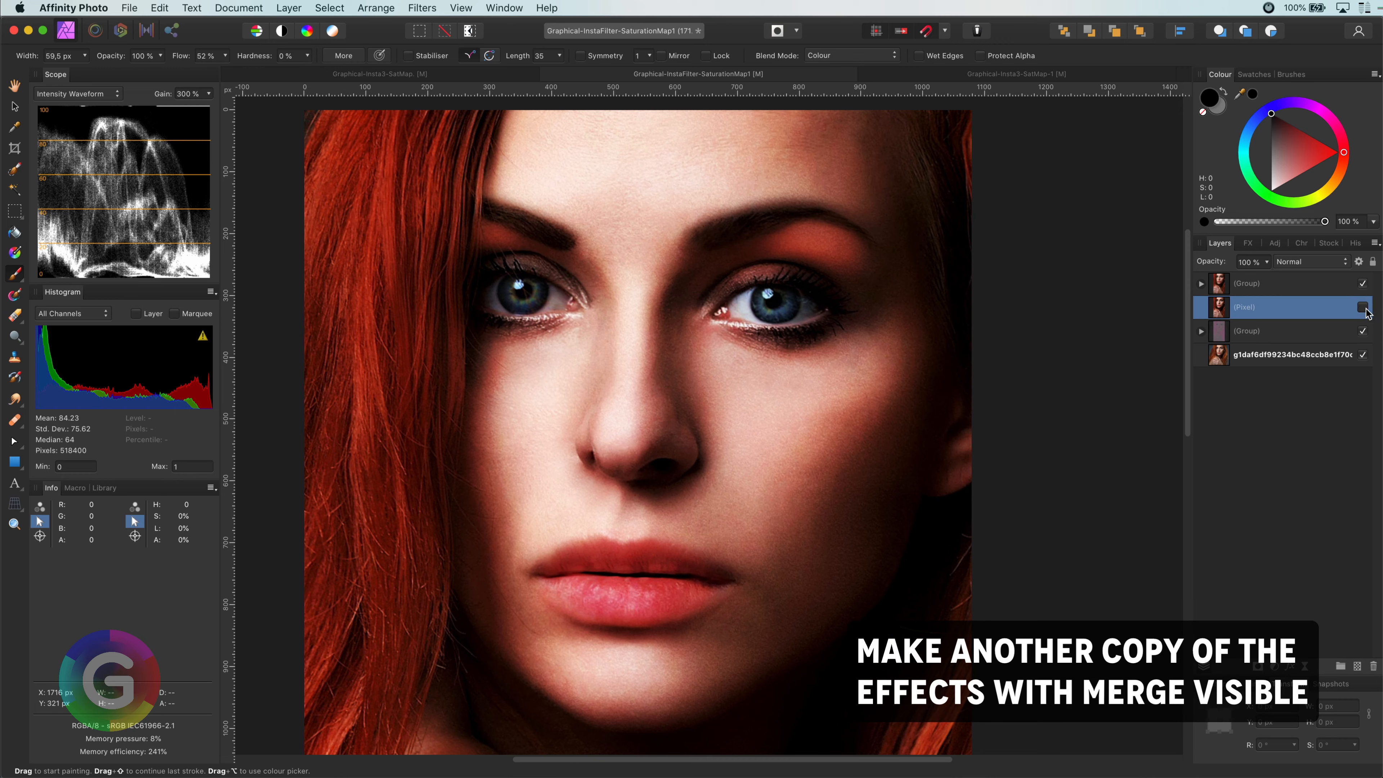
drag(1222, 287, 1224, 285)
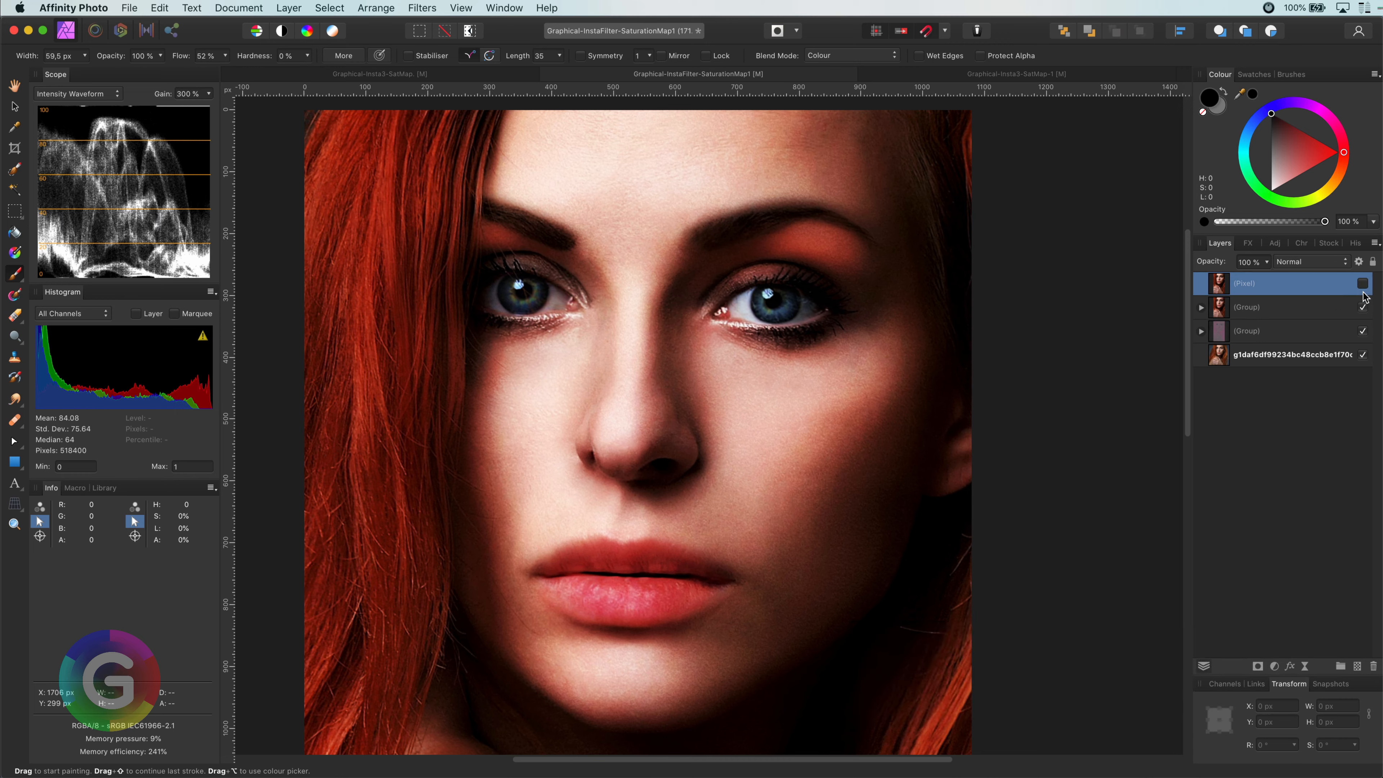
- Hide the saturation group and compare the Hard Light result with the merged copy by toggling the copy's visibility
click(1312, 312)
click(1363, 331)
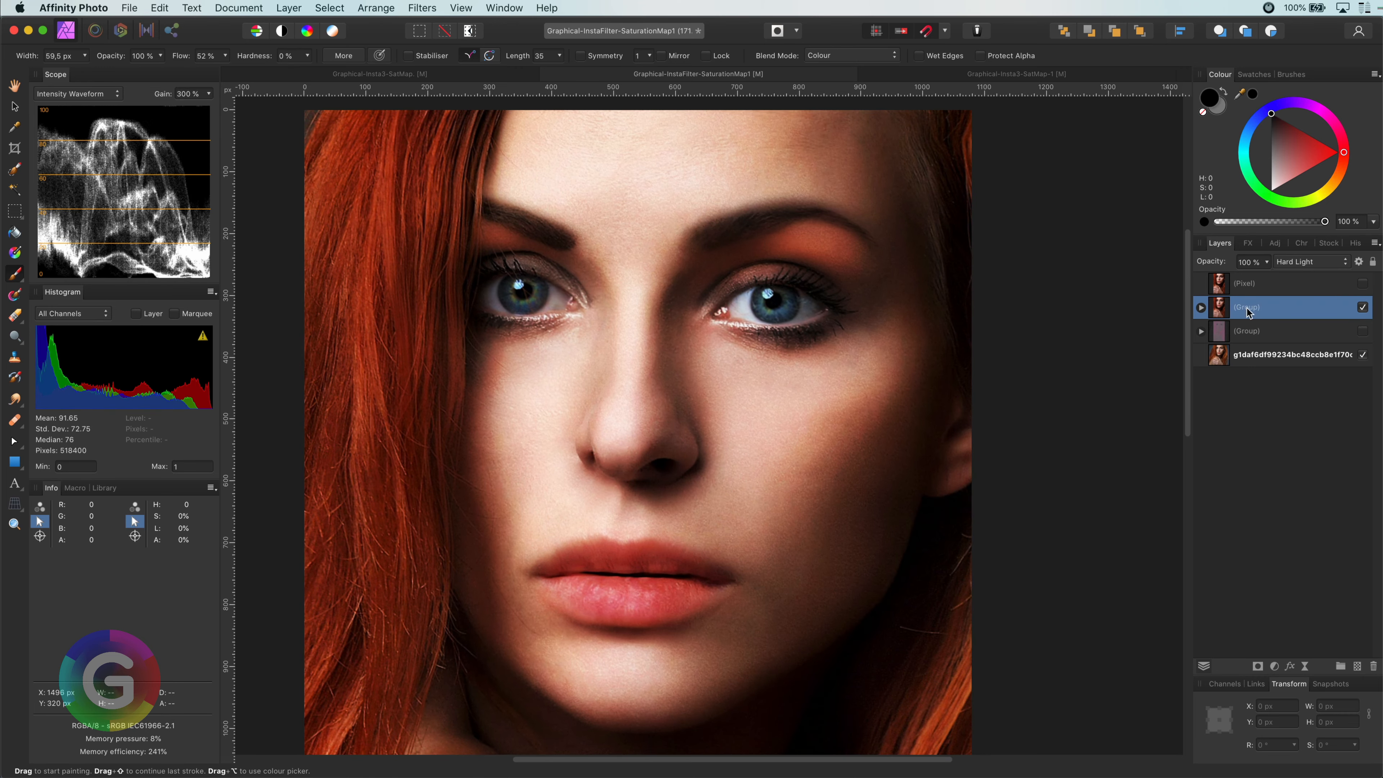
click(1261, 289)
click(1362, 285)
click(1362, 284)
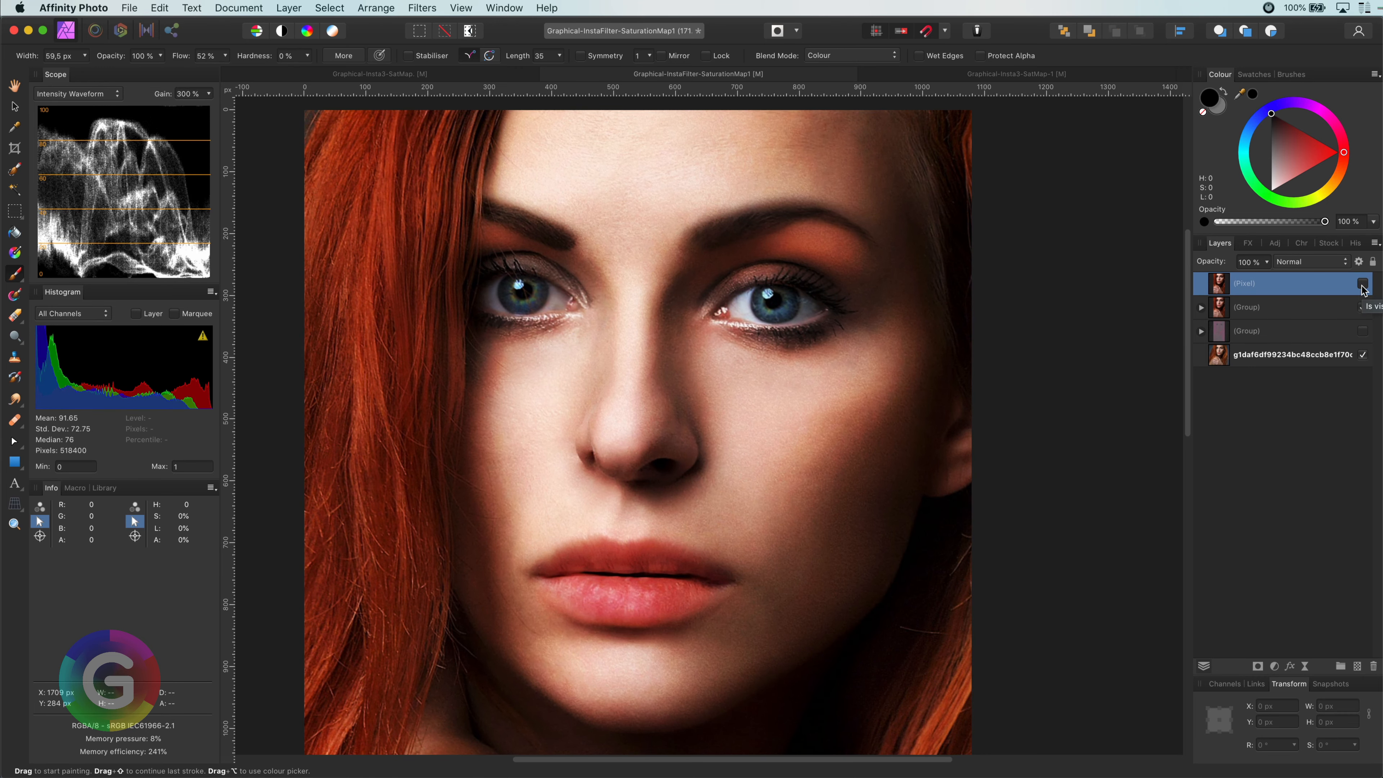
click(1362, 284)
click(1362, 284)
- Set the radius of the live Gaussian Blur inside the Hard Light group to about 0.4 px
click(1200, 307)
click(1207, 332)
double_click(1239, 355)
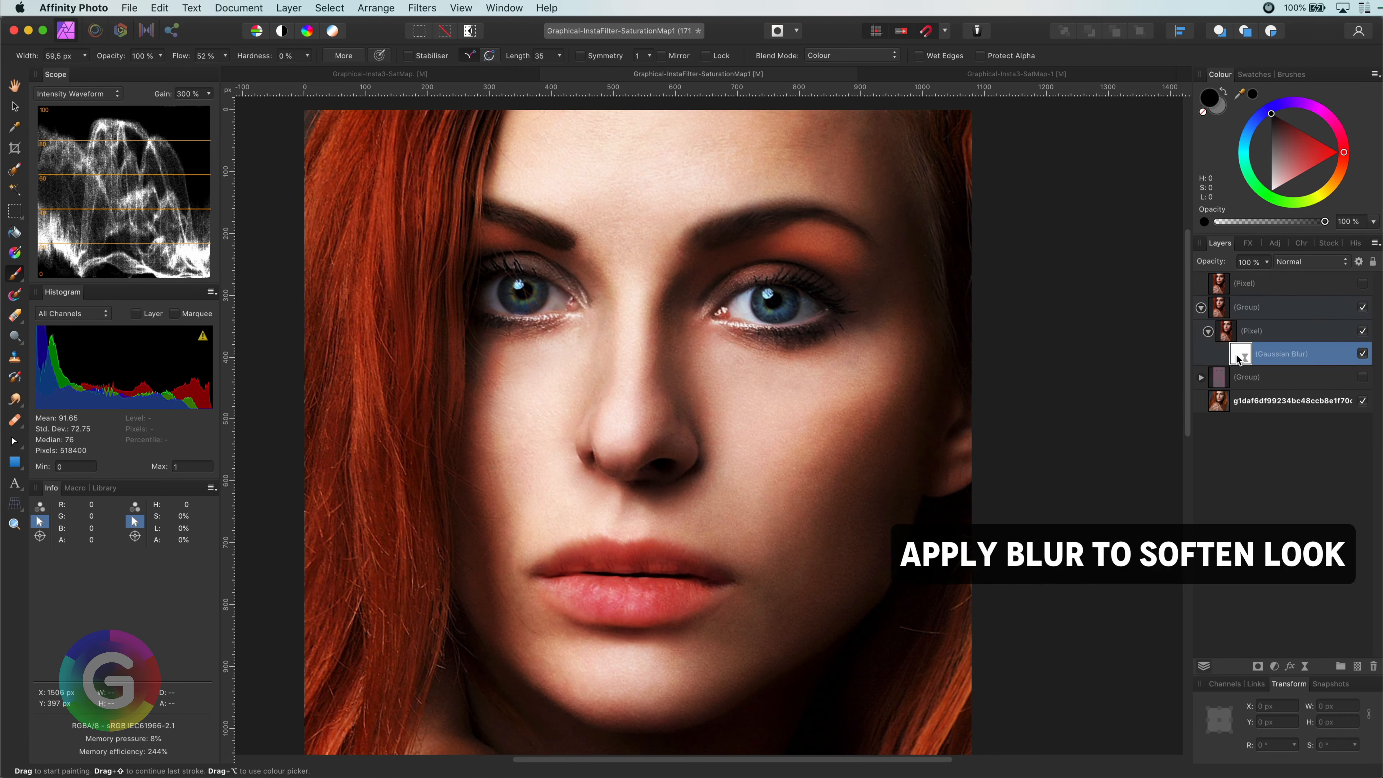
mouse_move(960, 710)
mouse_down()
mouse_move(1032, 710)
mouse_move(959, 711)
mouse_up()
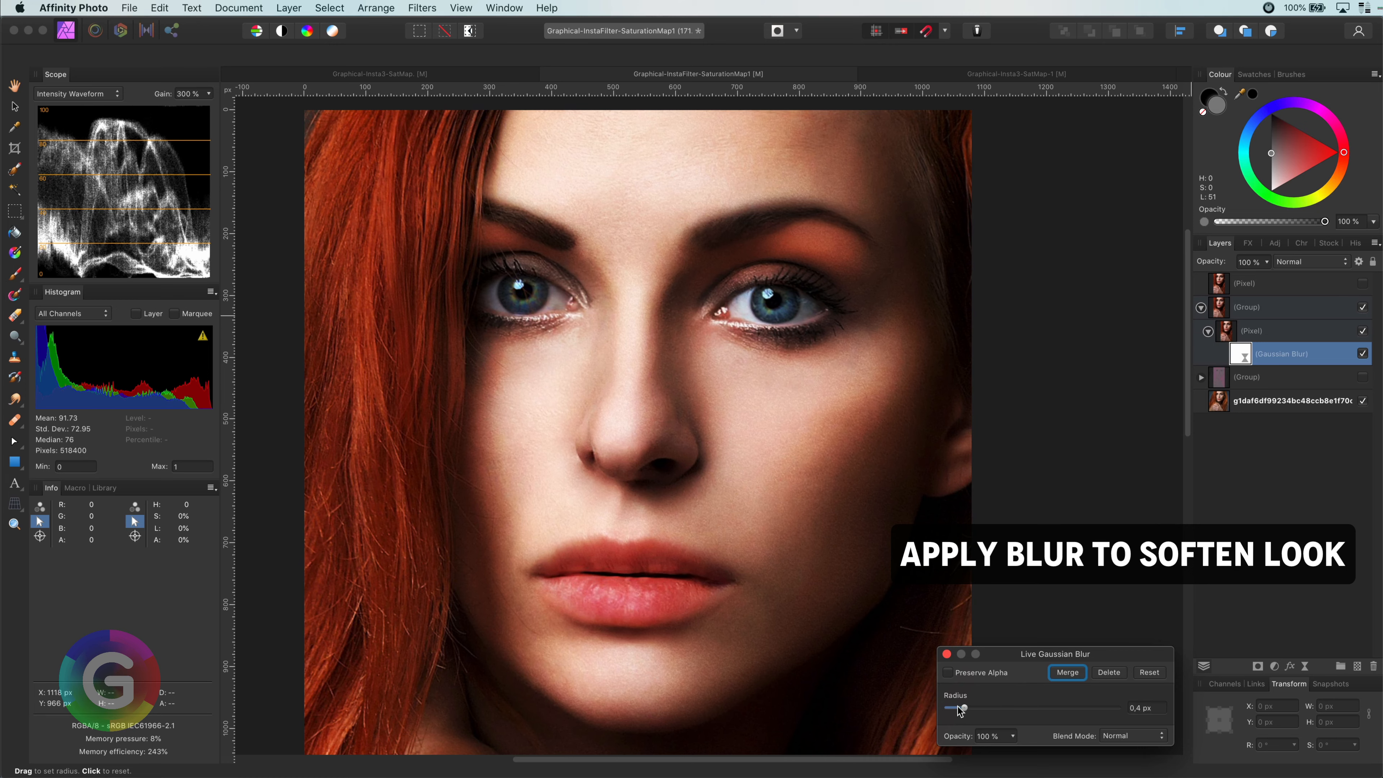
click(946, 653)
- Compare the softened Hard Light result with the top merged copy by repeatedly showing and hiding the copy
click(1361, 285)
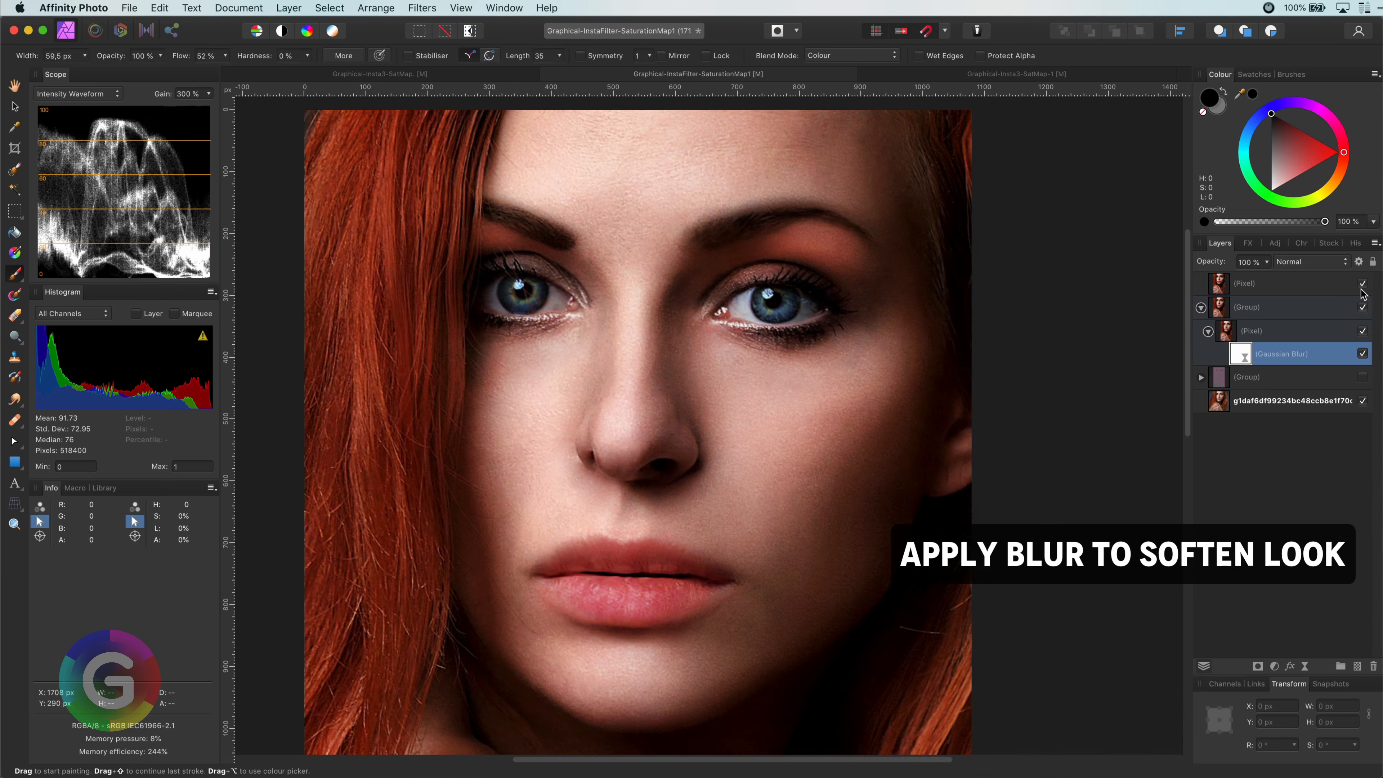
click(1362, 286)
click(1362, 286)
click(1362, 286)
click(1361, 286)
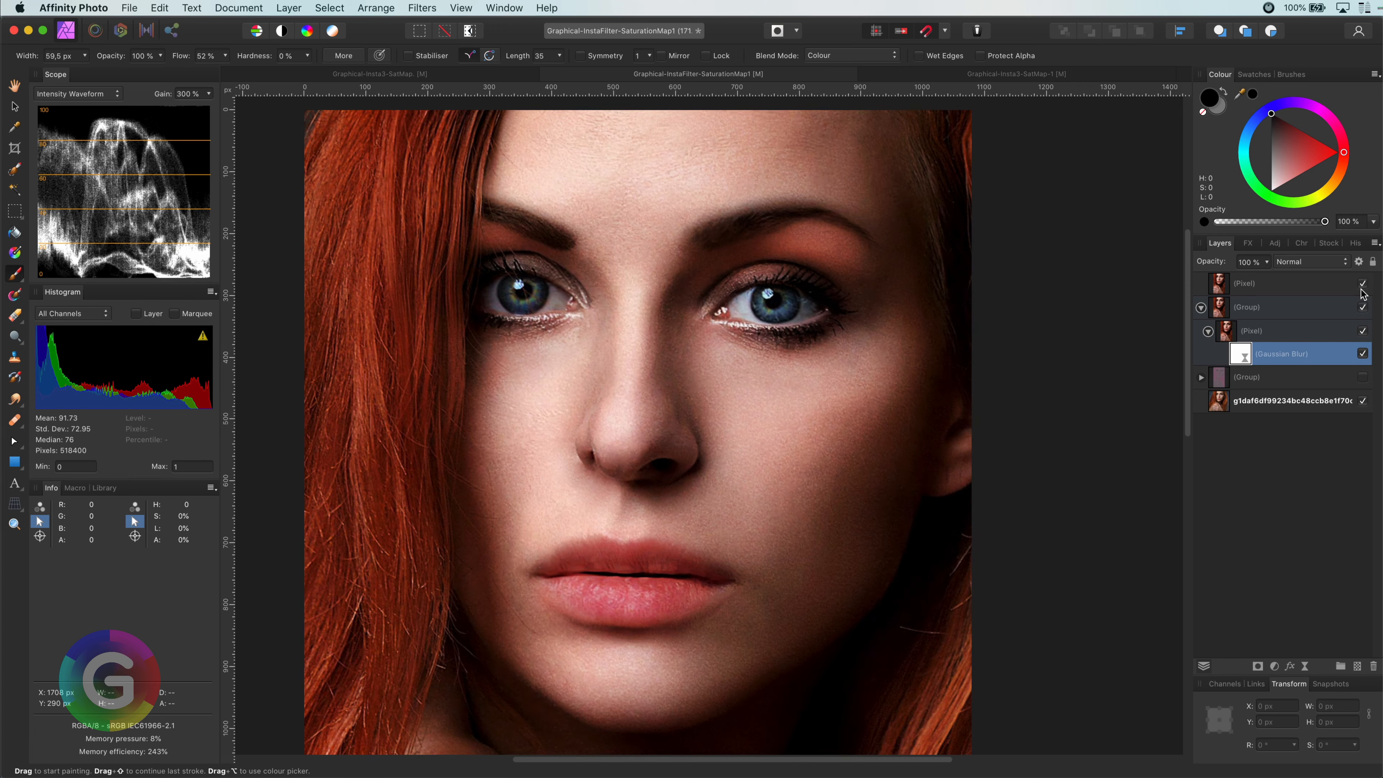
click(1361, 285)
- Change the blurred group's blend mode to Soft Light and compare it with the top merged copy, ending on the whole image
click(1274, 313)
click(1308, 262)
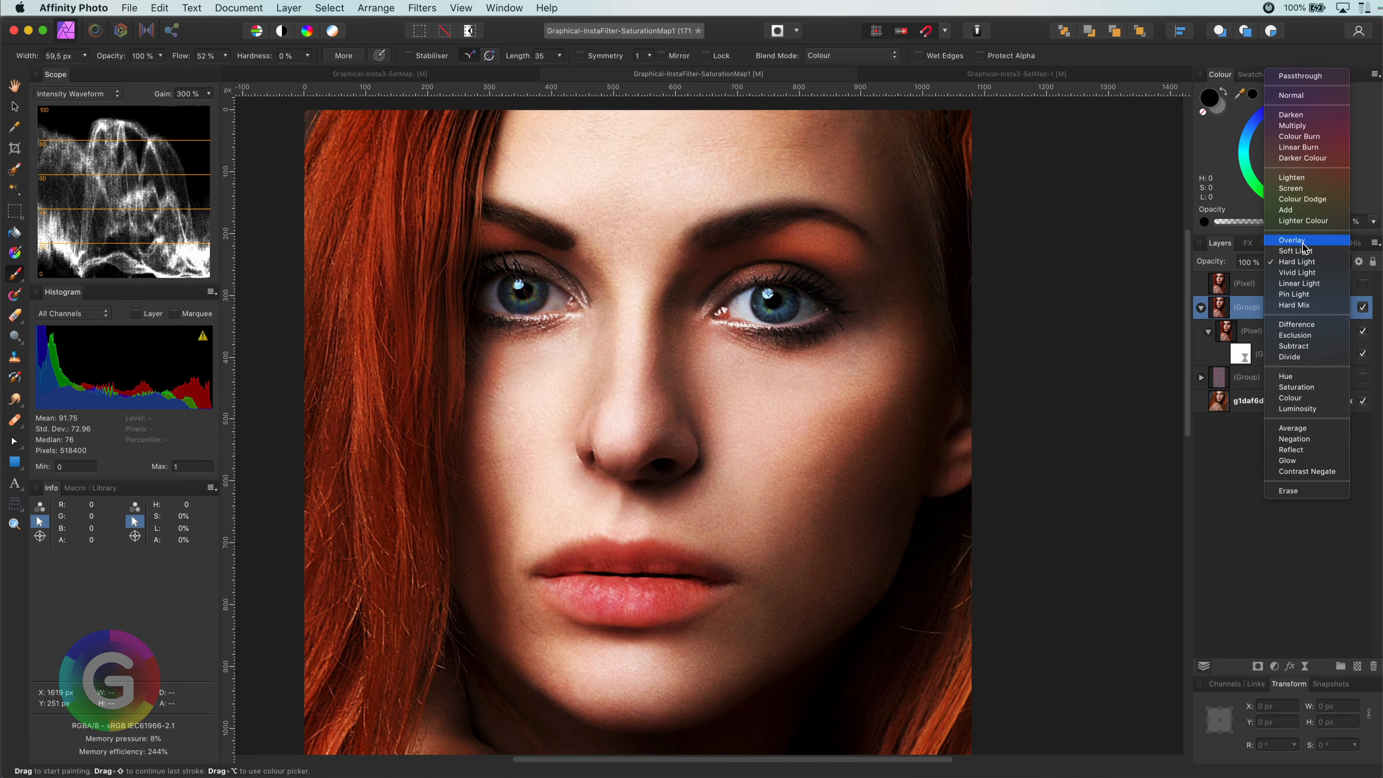
click(1301, 251)
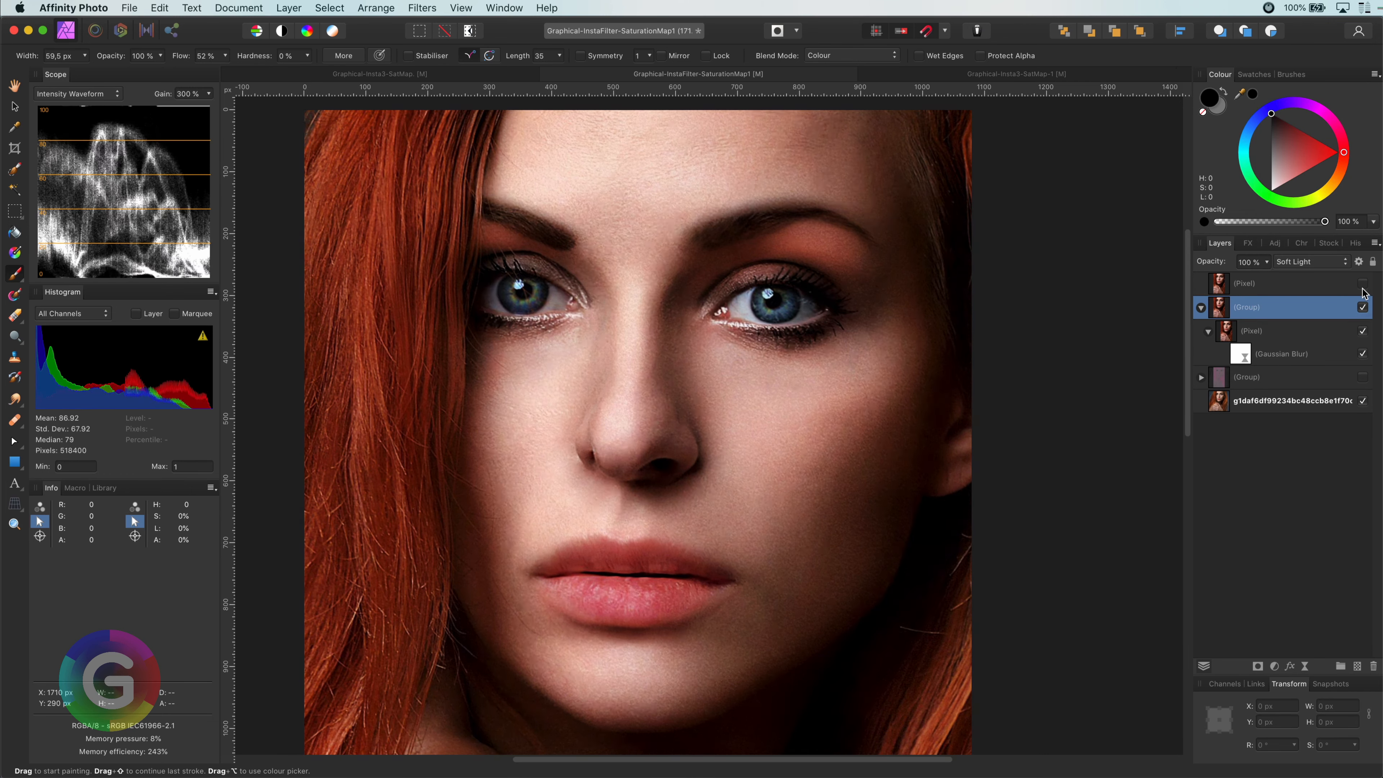
click(1364, 291)
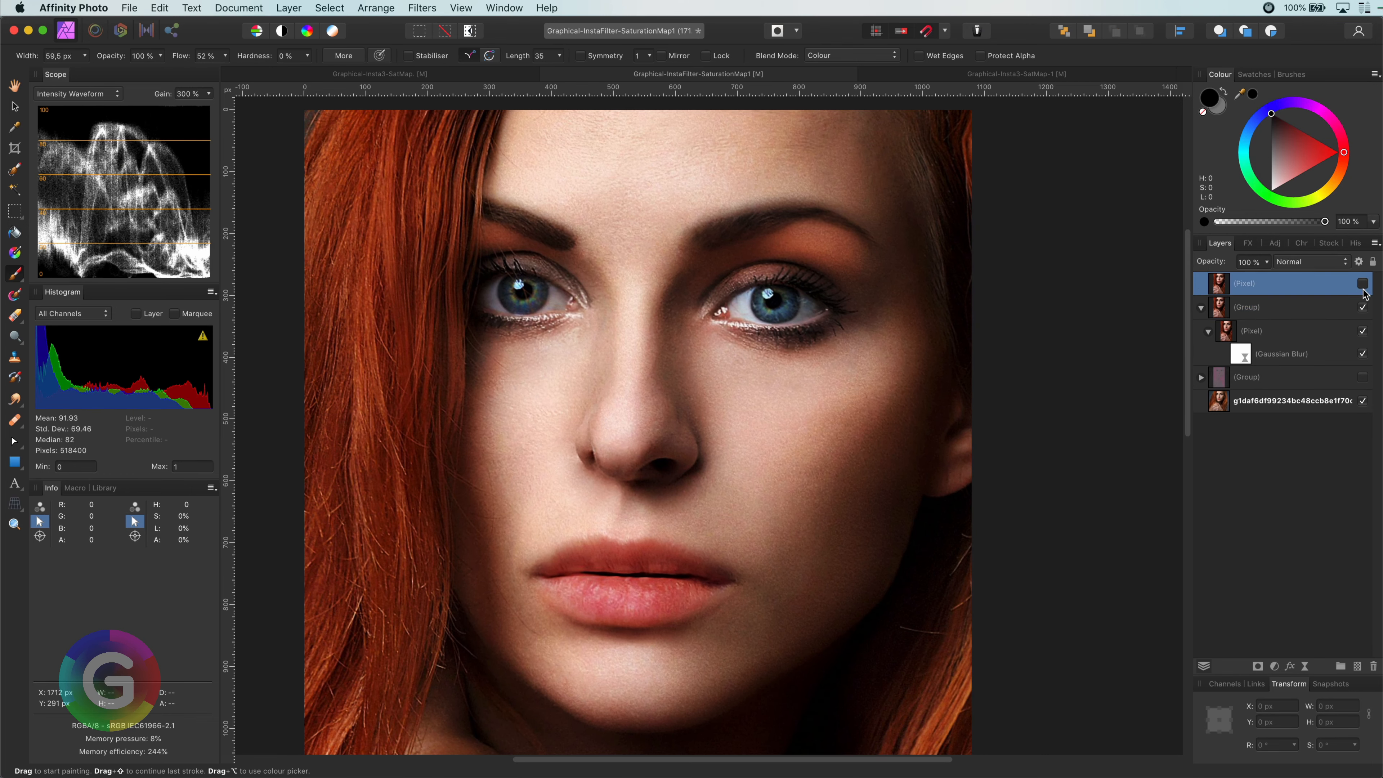
click(1263, 305)
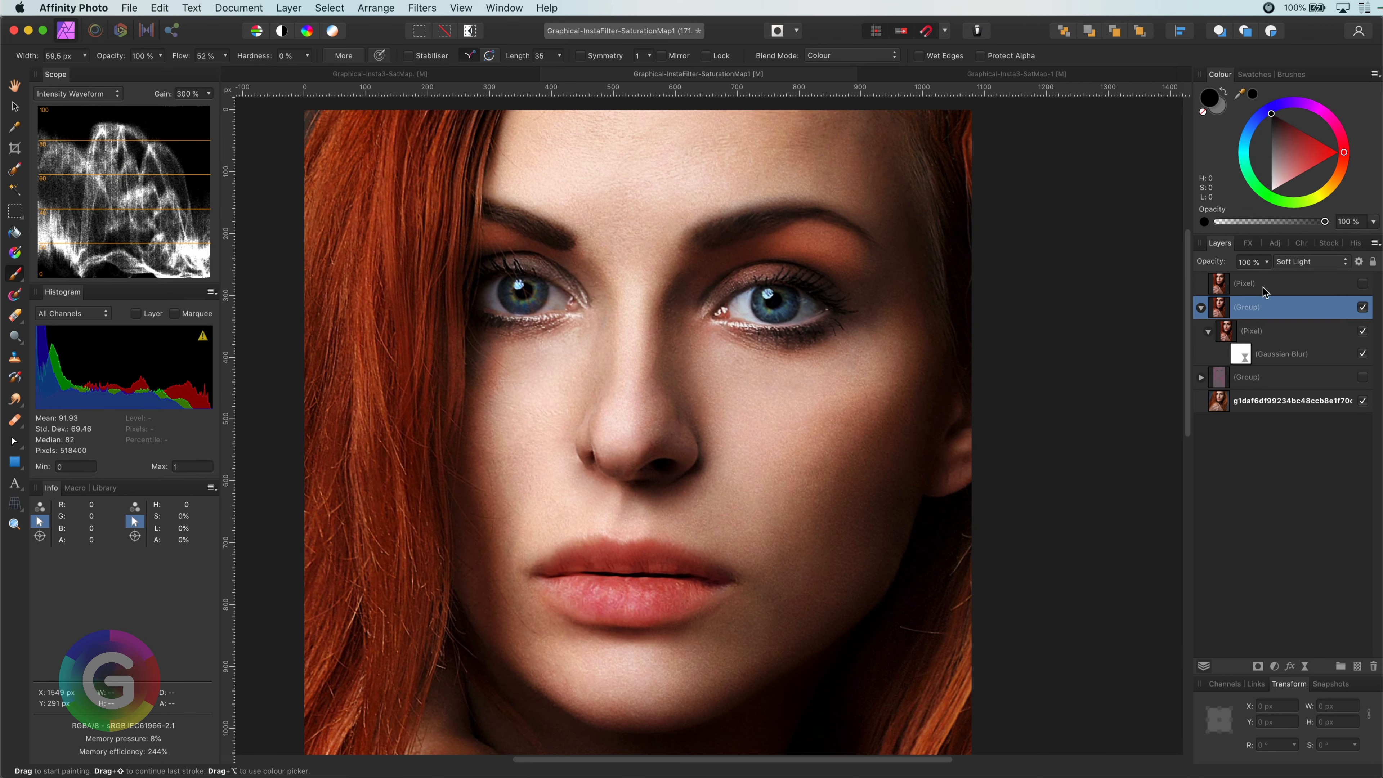
key(super+0)
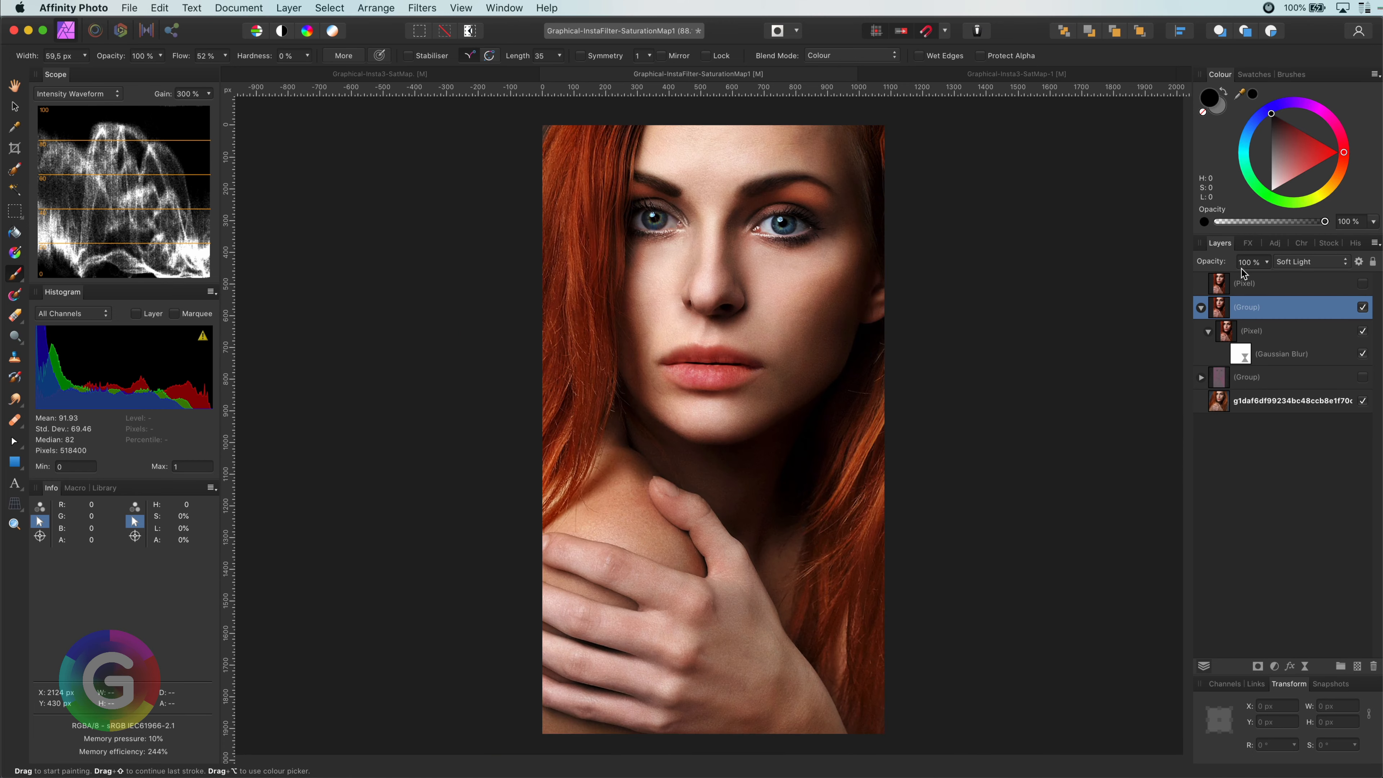